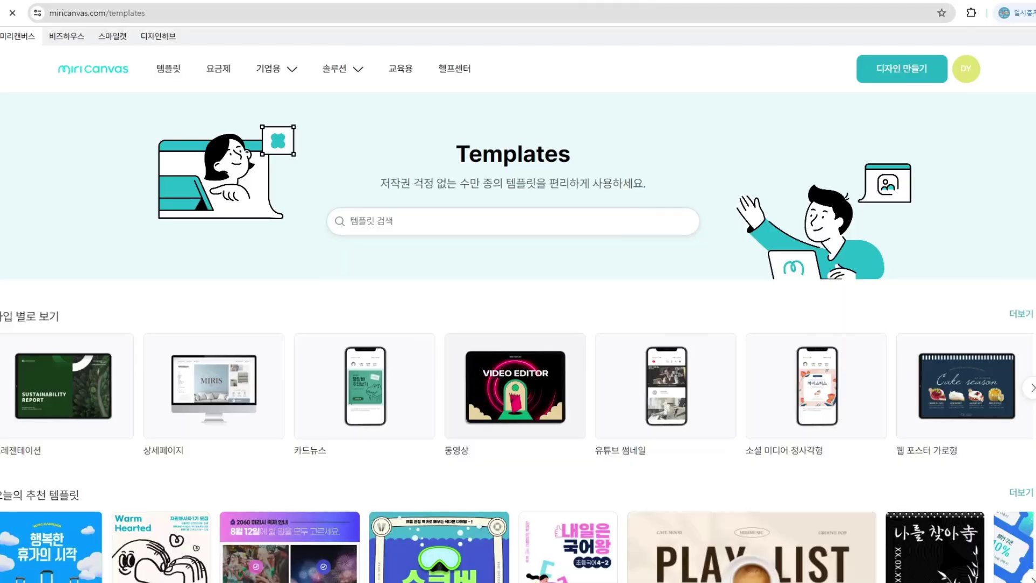
# Create a new design from the sky-blue 어린이날 선물대전 detail-page template, found by searching the templates for 어린이날
pyautogui.click(897, 73)
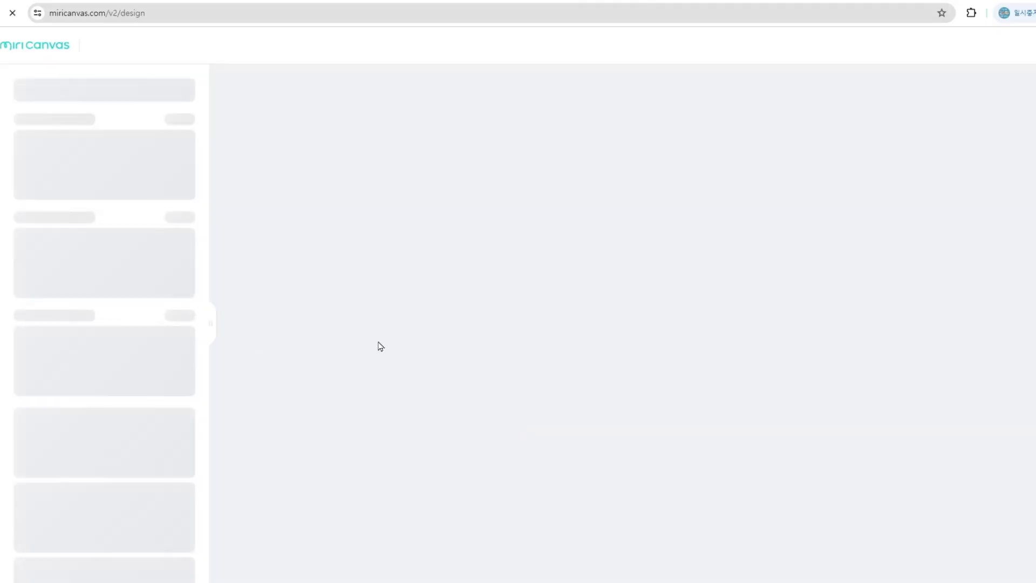
pyautogui.click(84, 91)
pyautogui.write('귀요ㅕ')
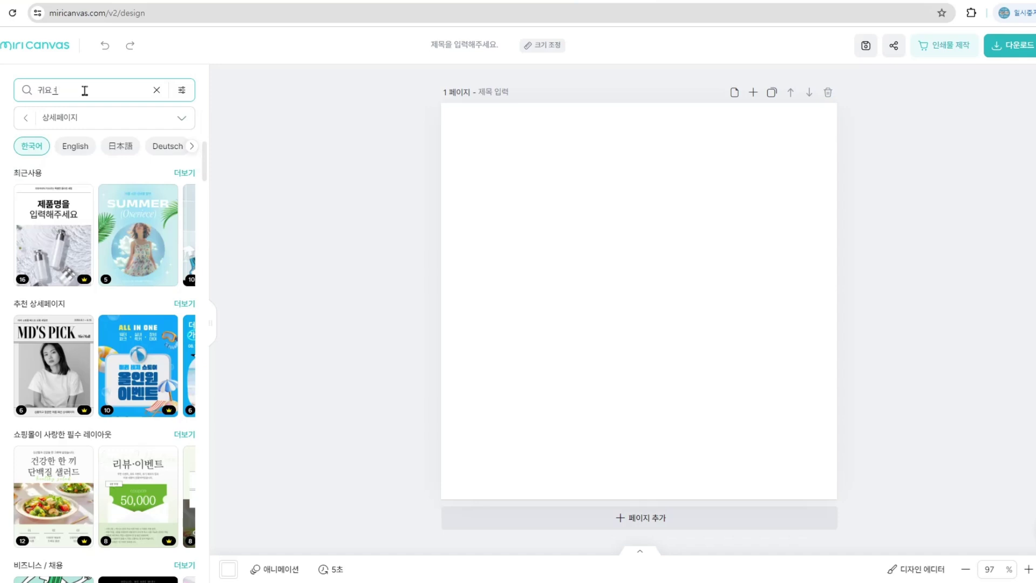
pyautogui.press('BackSpace')
pyautogui.press('BackSpace')
pyautogui.press('BackSpace')
pyautogui.write('귀여운')
pyautogui.press('Return')
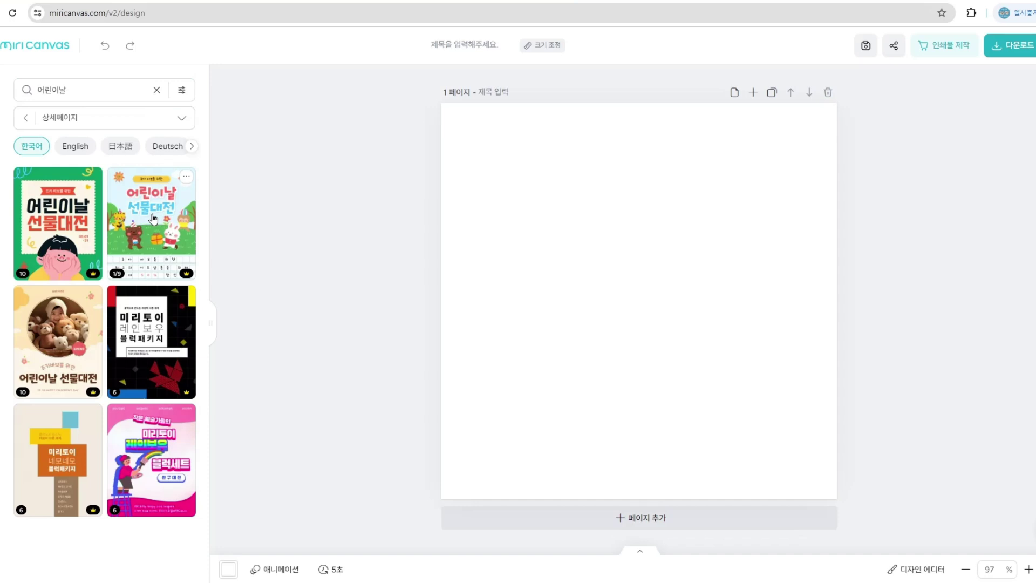
pyautogui.click(160, 240)
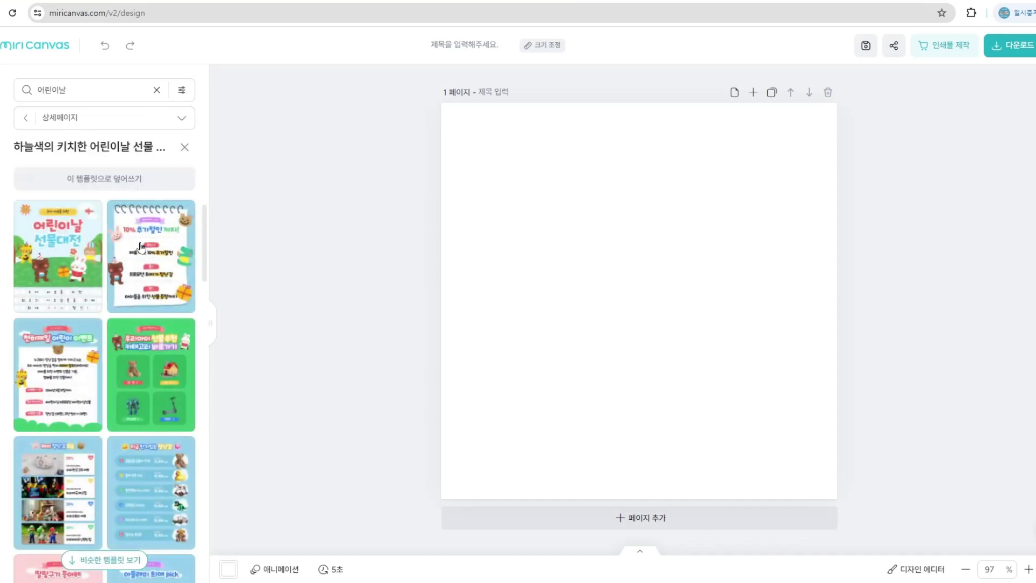
pyautogui.click(50, 267)
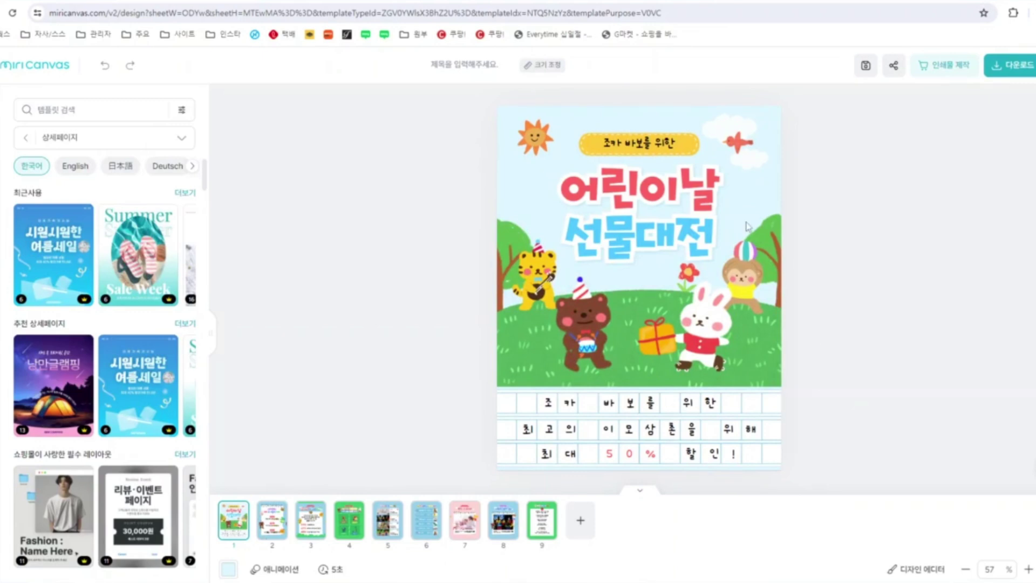
# Replace the yellow badge text with 가방에 쏘옥~ and the red title line with 브랜드
pyautogui.doubleClick(654, 151)
pyautogui.write('가바')
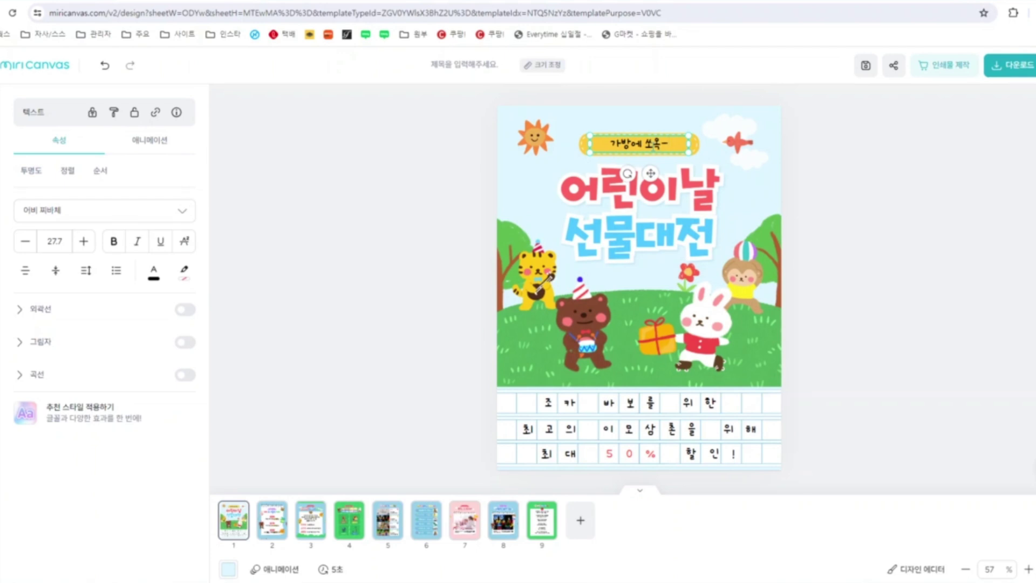
pyautogui.click(966, 197)
pyautogui.doubleClick(711, 174)
pyautogui.write('브랜ㄷ')
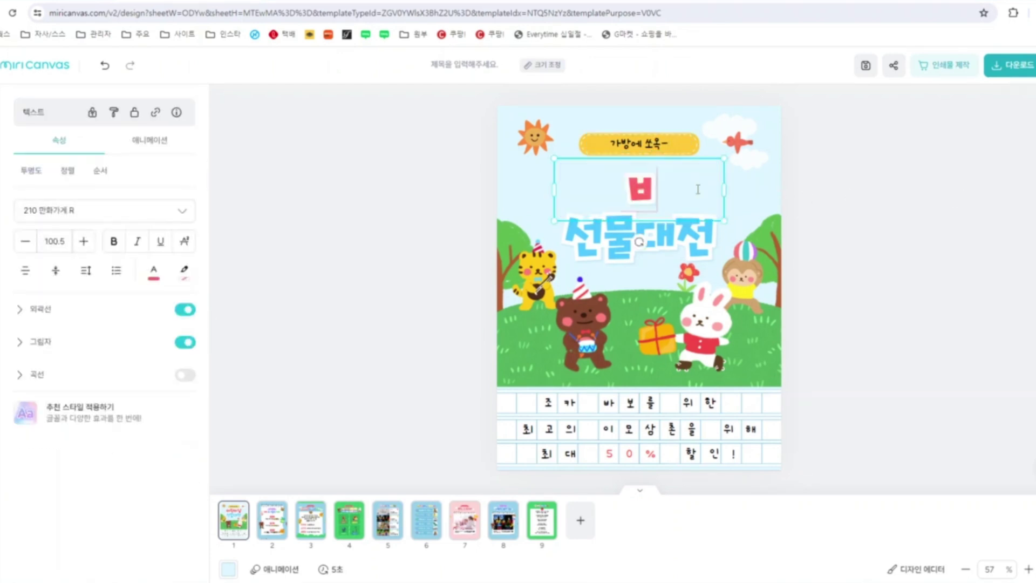
pyautogui.write('ㅡ')
pyautogui.click(918, 218)
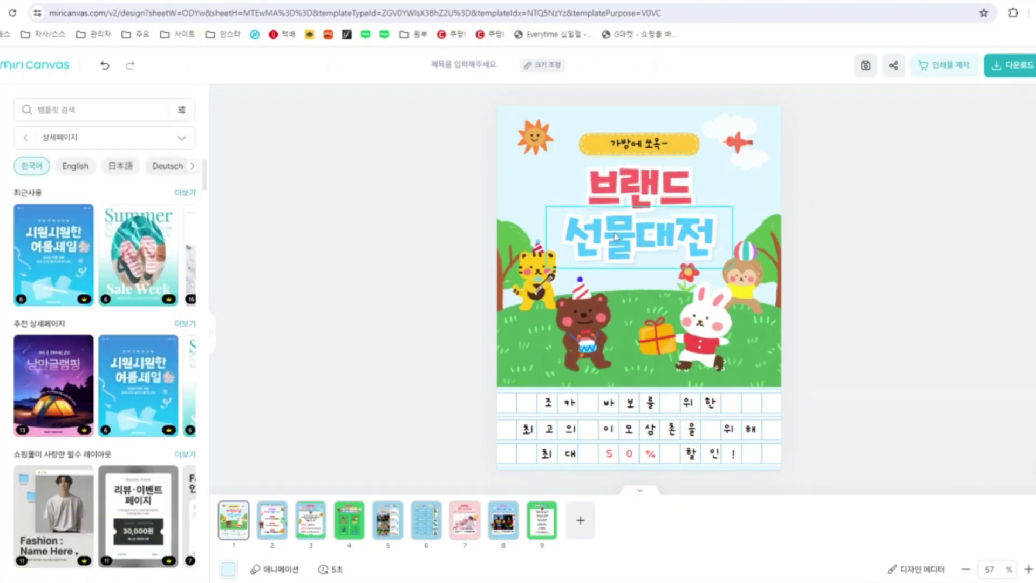
# Replace the blue title line 선물대전 with 데일리 미니 파우치
pyautogui.doubleClick(615, 232)
pyautogui.write('데일리미니 팡')
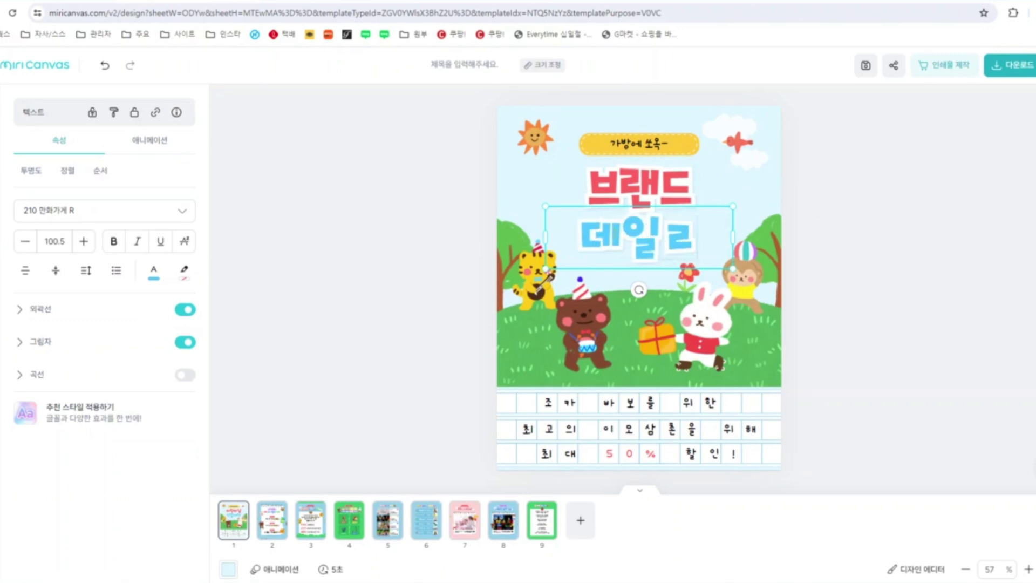
pyautogui.write('ㅜ치')
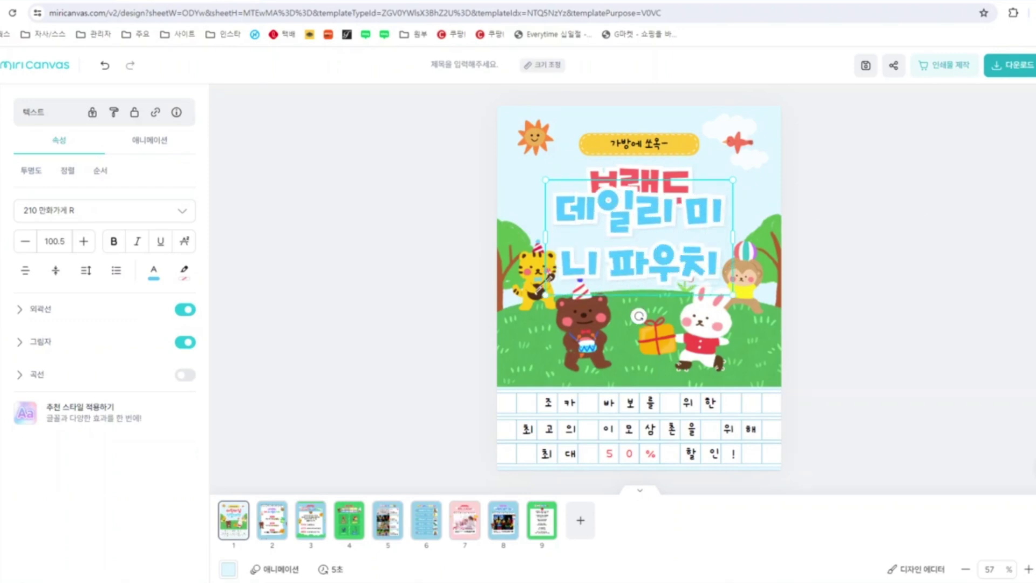
pyautogui.click(903, 249)
# Widen the blue title's text box and reduce its font size to 79.5 so it fits on one line
pyautogui.moveTo(721, 243); pyautogui.dragTo(770, 250)
pyautogui.click(25, 241)
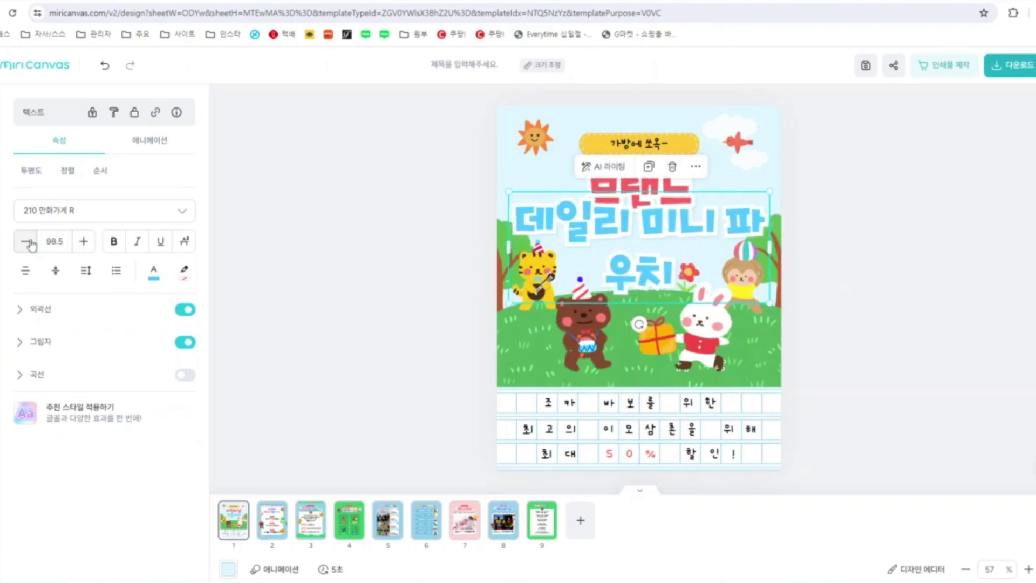
pyautogui.click(26, 241)
pyautogui.click(25, 242)
pyautogui.click(25, 242)
pyautogui.click(25, 241)
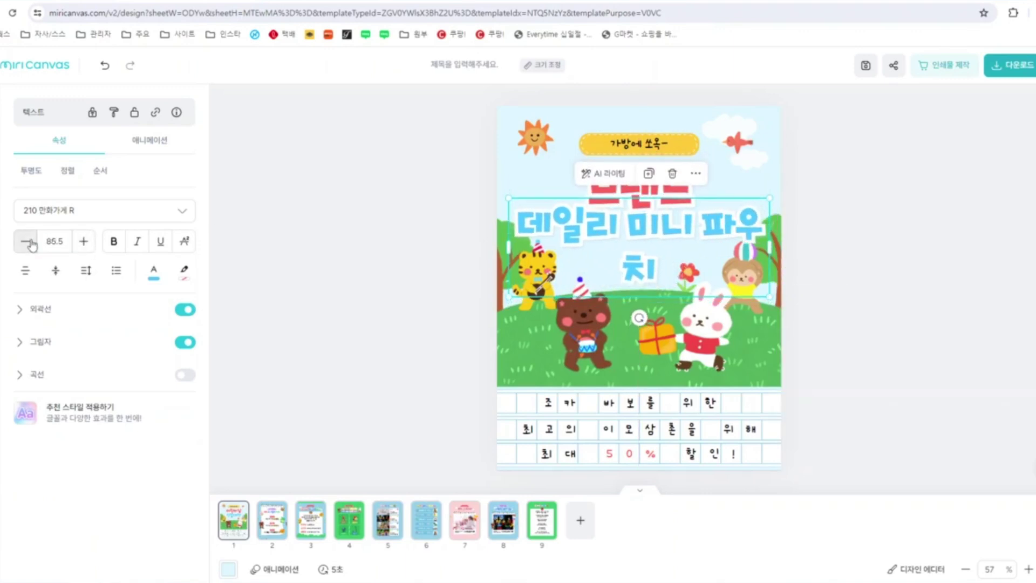
pyautogui.click(26, 241)
pyautogui.click(25, 241)
pyautogui.click(26, 241)
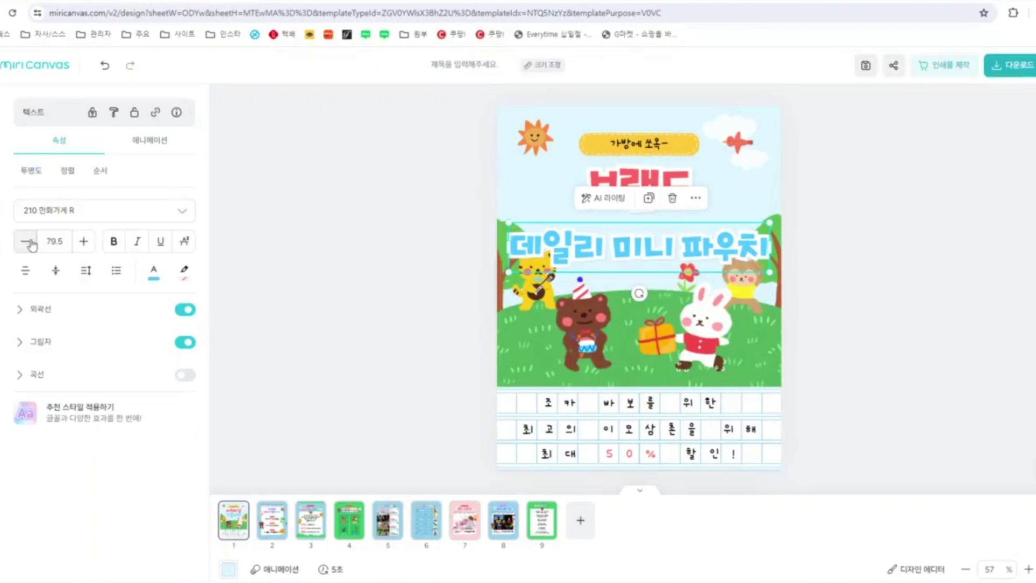
# Move the blue title up to sit just beneath 브랜드, keeping page 1 open for editing
pyautogui.click(834, 250)
pyautogui.moveTo(647, 247); pyautogui.dragTo(670, 236)
pyautogui.click(860, 251)
pyautogui.click(926, 264)
pyautogui.scroll(-1, 926, 264)
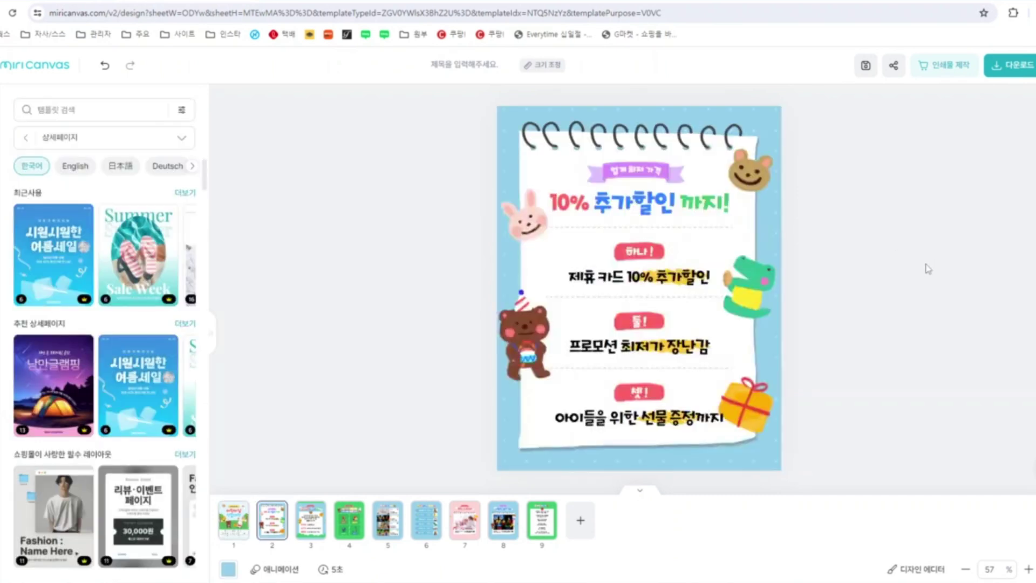
pyautogui.click(235, 527)
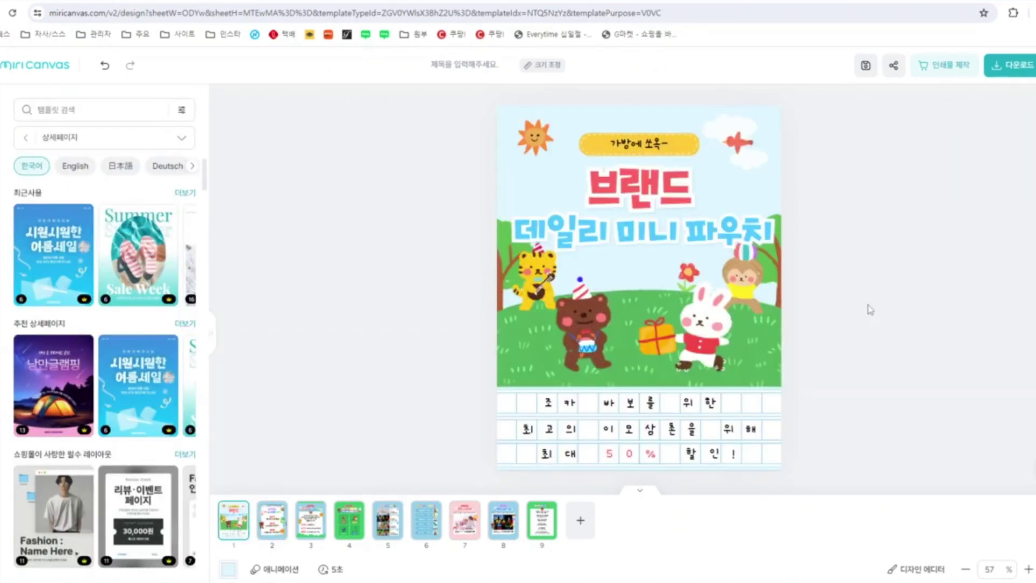
# Delete the first text line and its grid row below the illustration, and extend the green hill down to the remaining rows
pyautogui.click(604, 407)
pyautogui.press('Delete')
pyautogui.click(656, 403)
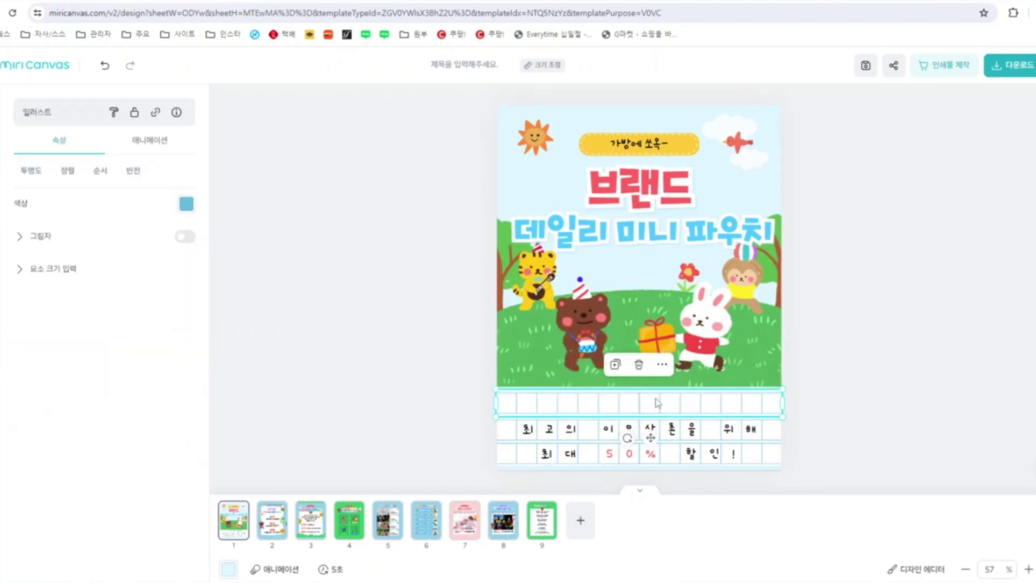
pyautogui.press('Delete')
pyautogui.click(656, 376)
pyautogui.moveTo(639, 387); pyautogui.dragTo(639, 416)
pyautogui.click(916, 350)
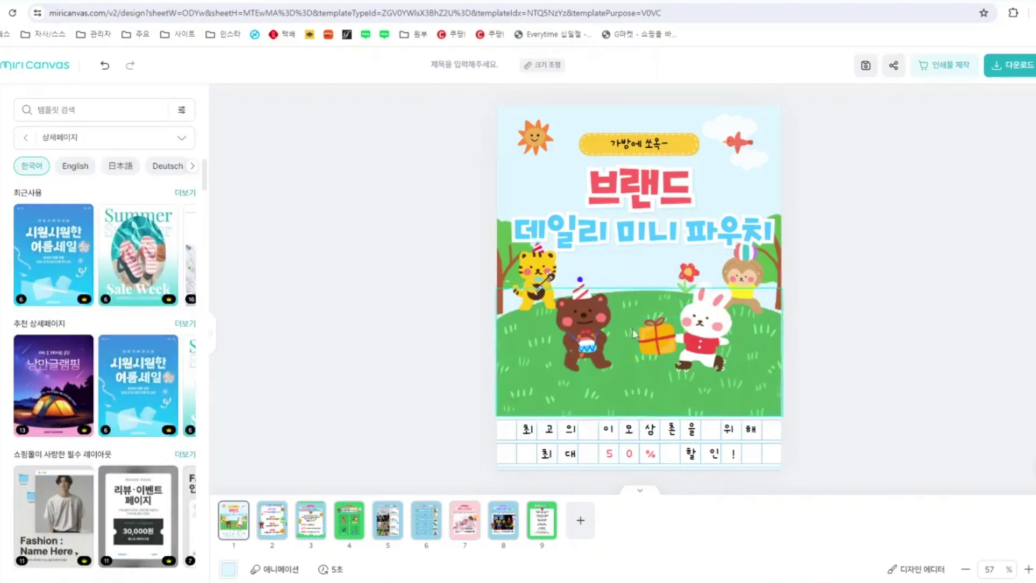
# Delete the bear, rabbit, monkey and tiger illustrations from page 1
pyautogui.click(586, 332)
pyautogui.press('Delete')
pyautogui.click(710, 336)
pyautogui.press('Delete')
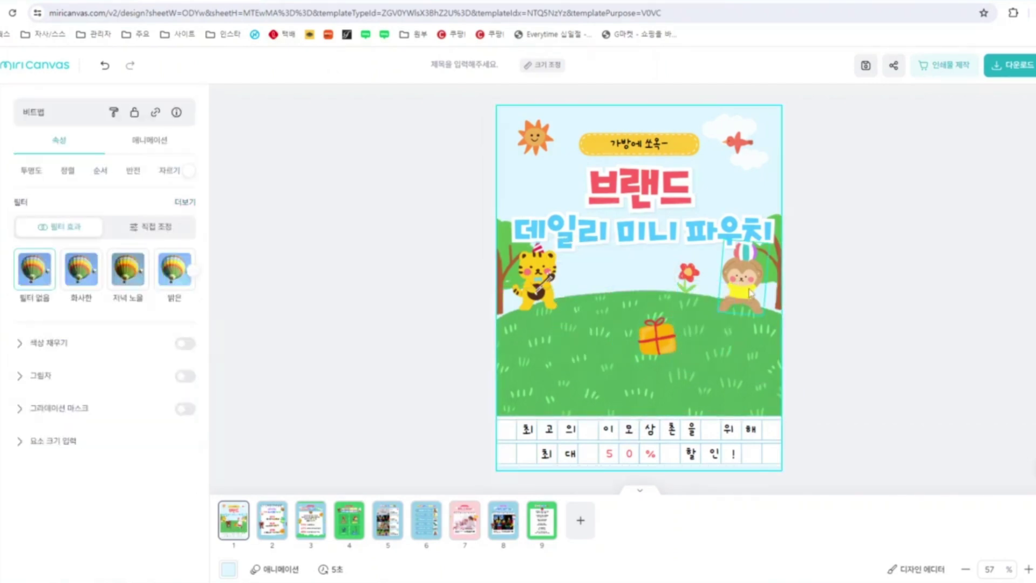
pyautogui.click(744, 286)
pyautogui.press('Delete')
pyautogui.click(539, 286)
pyautogui.press('Delete')
# Move the gift box to the hill's lower-right corner and the flower beneath the right-hand tree
pyautogui.moveTo(649, 331); pyautogui.dragTo(751, 381)
pyautogui.click(695, 283)
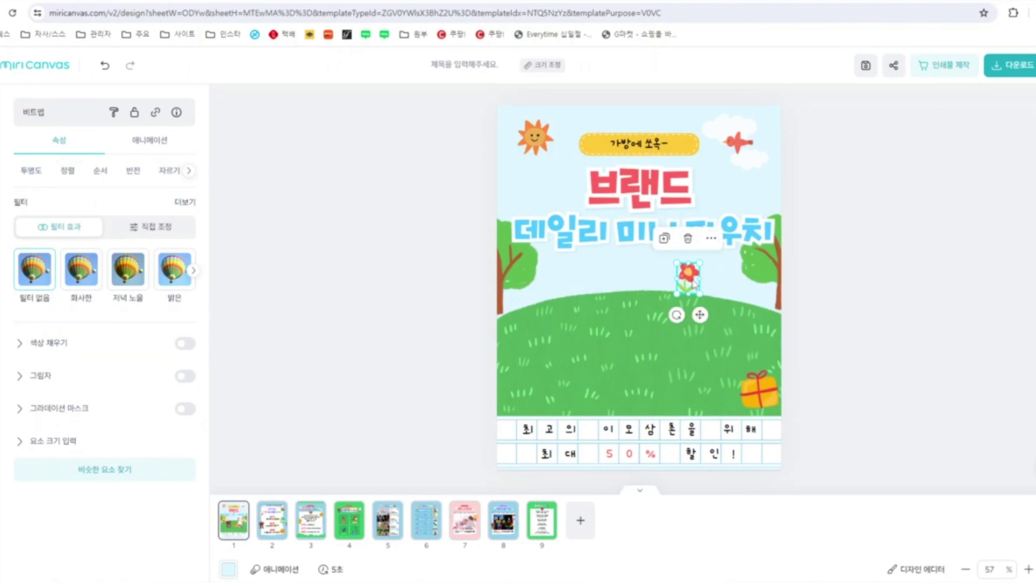
pyautogui.moveTo(670, 289); pyautogui.dragTo(781, 297)
pyautogui.click(861, 289)
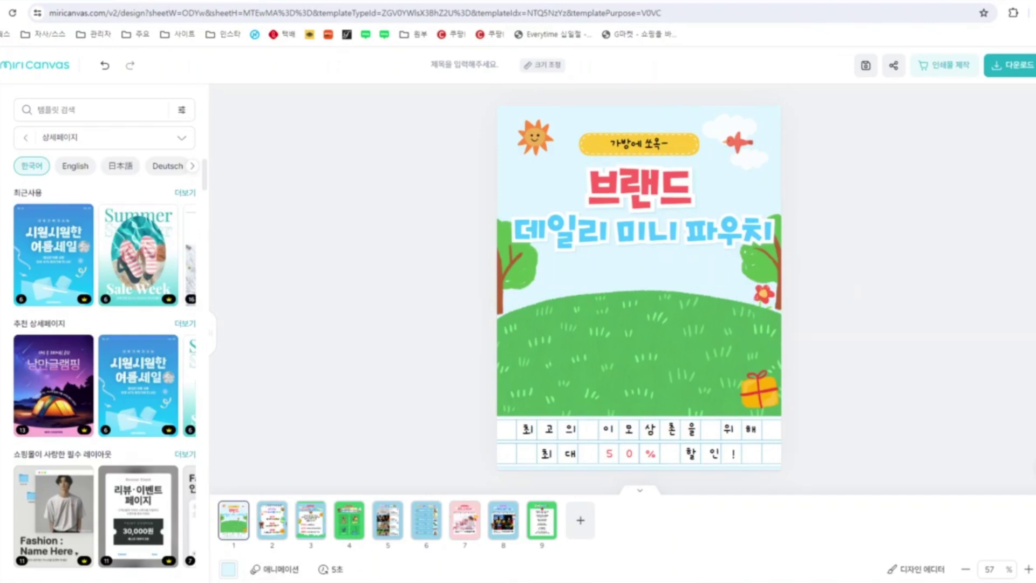
# Place the grey pouch cutout 110009310-.png from the 데일리 미니파우치 folder's 누끼 subfolder onto page 1
pyautogui.moveTo(237, 576)
pyautogui.click(181, 526)
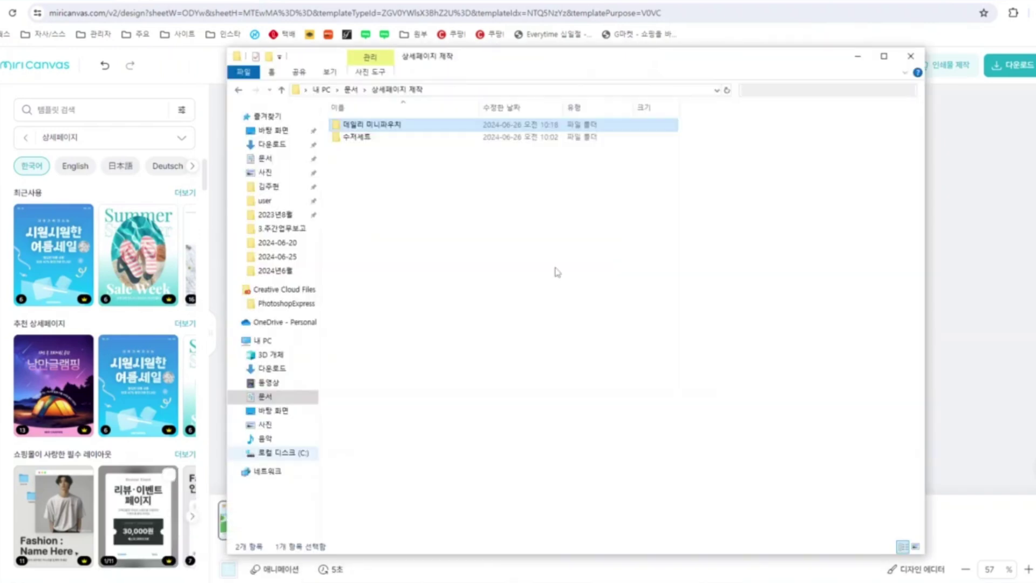
pyautogui.doubleClick(424, 128)
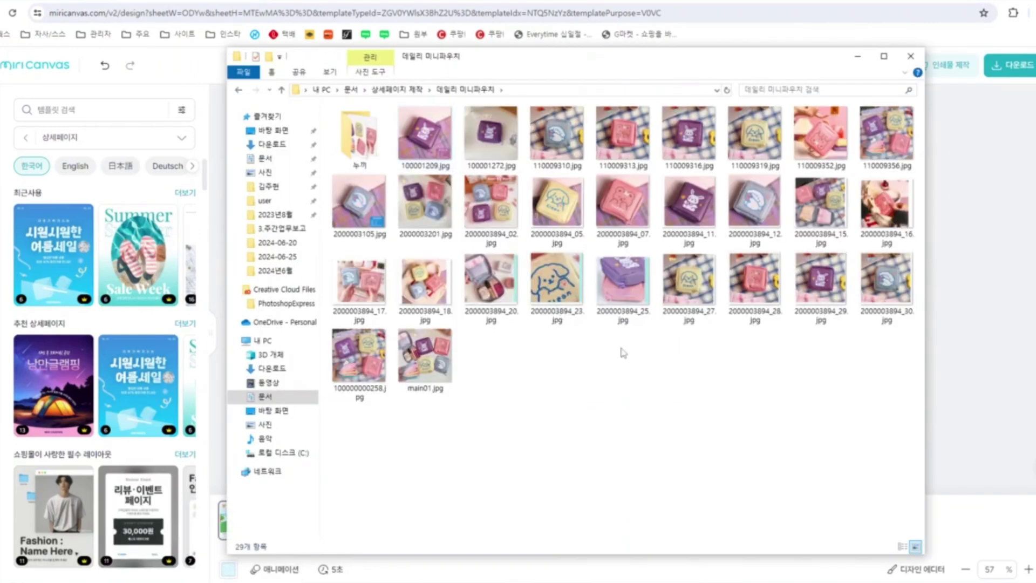
pyautogui.doubleClick(359, 135)
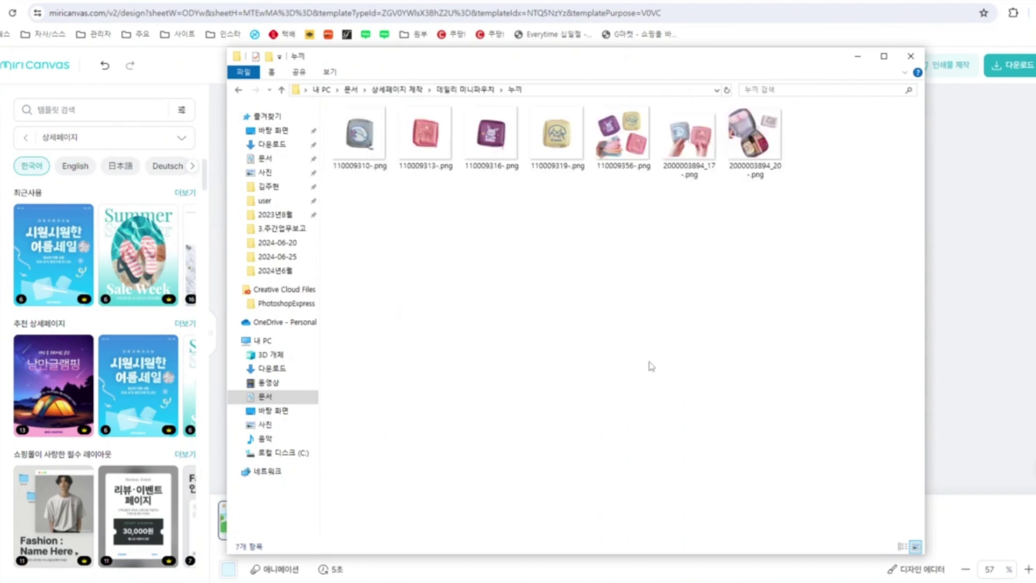
pyautogui.moveTo(359, 135); pyautogui.dragTo(727, 331)
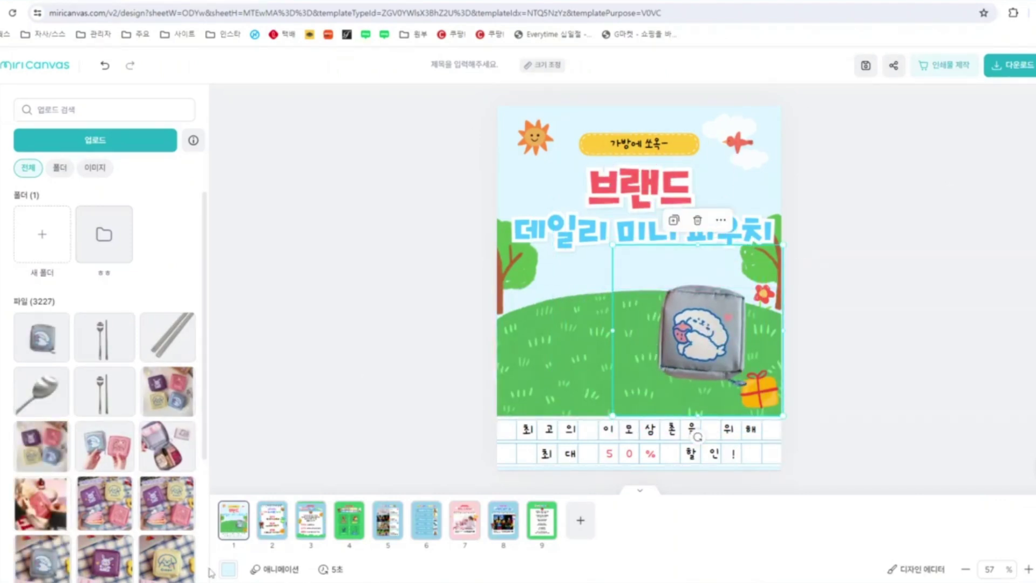
# Add the yellow, purple and pink pouch cutouts to page 1 and arrange them beside the grey pouch on the hill
pyautogui.moveTo(201, 582)
pyautogui.click(172, 555)
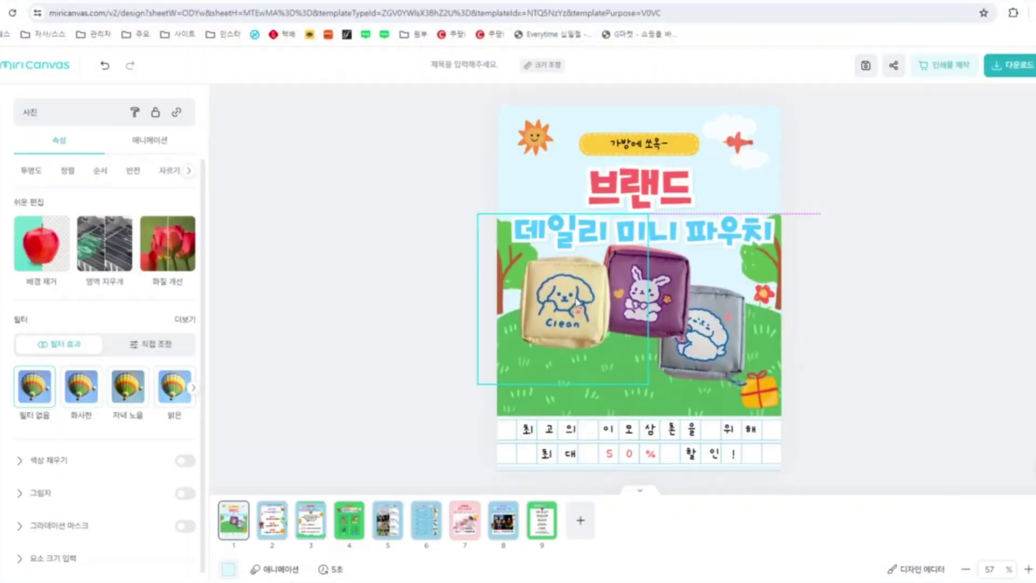
pyautogui.click(577, 302)
pyautogui.moveTo(668, 289); pyautogui.dragTo(643, 354)
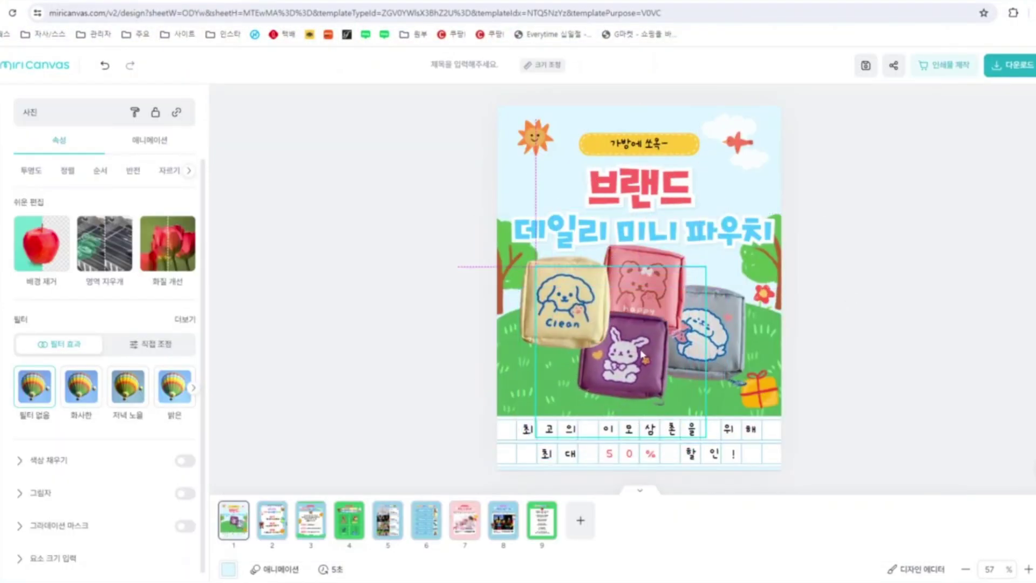
pyautogui.click(888, 306)
# Move the grey pouch to the right of the others and crop the empty margins around its image
pyautogui.click(675, 289)
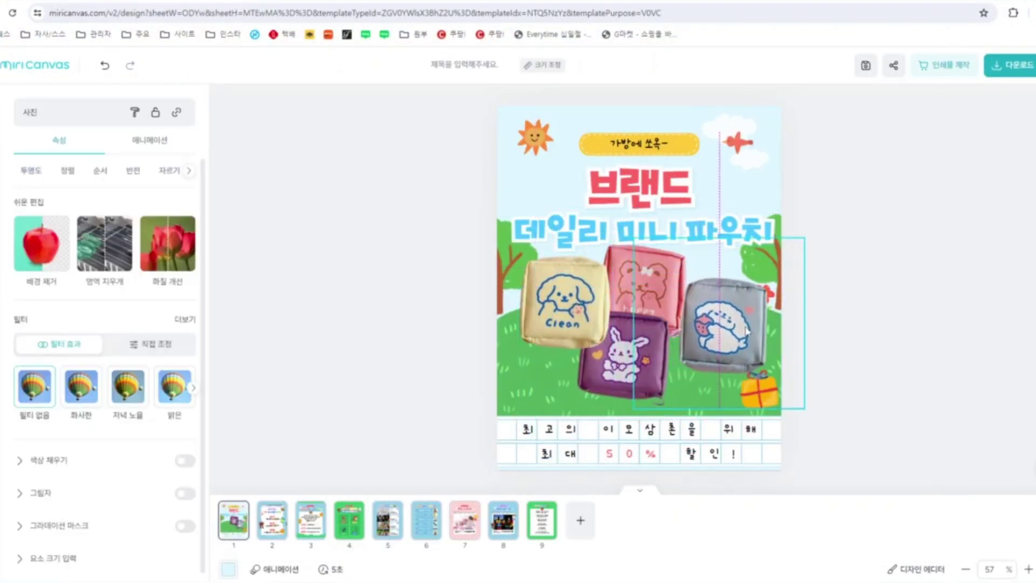
pyautogui.moveTo(674, 289); pyautogui.dragTo(684, 290)
pyautogui.doubleClick(745, 292)
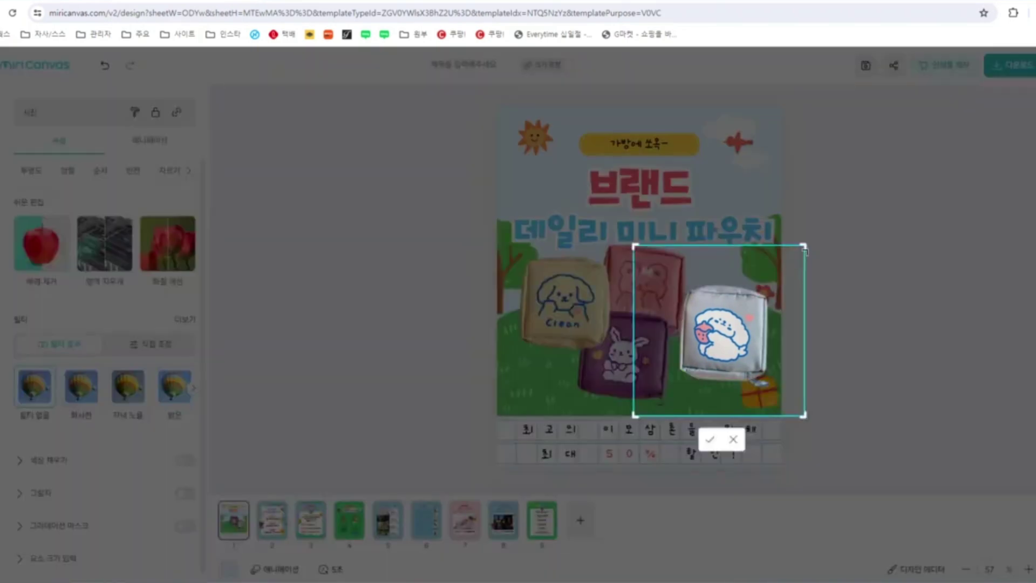
pyautogui.moveTo(635, 415); pyautogui.dragTo(672, 390)
# Manually adjust the filter brightness of the pouch photos, setting the pink pouch to 27 and the grey pouch to 16
pyautogui.click(585, 299)
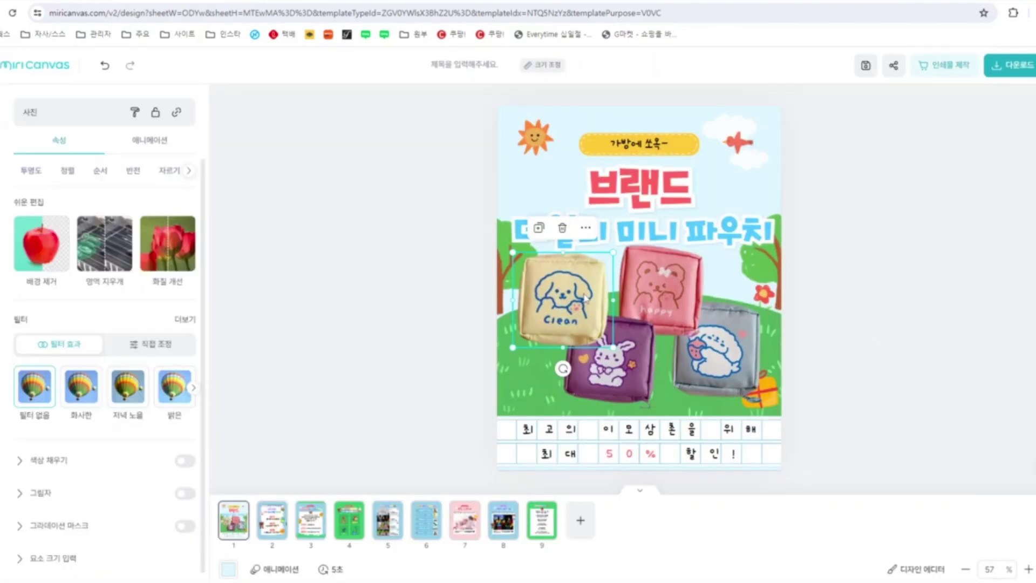
pyautogui.click(146, 345)
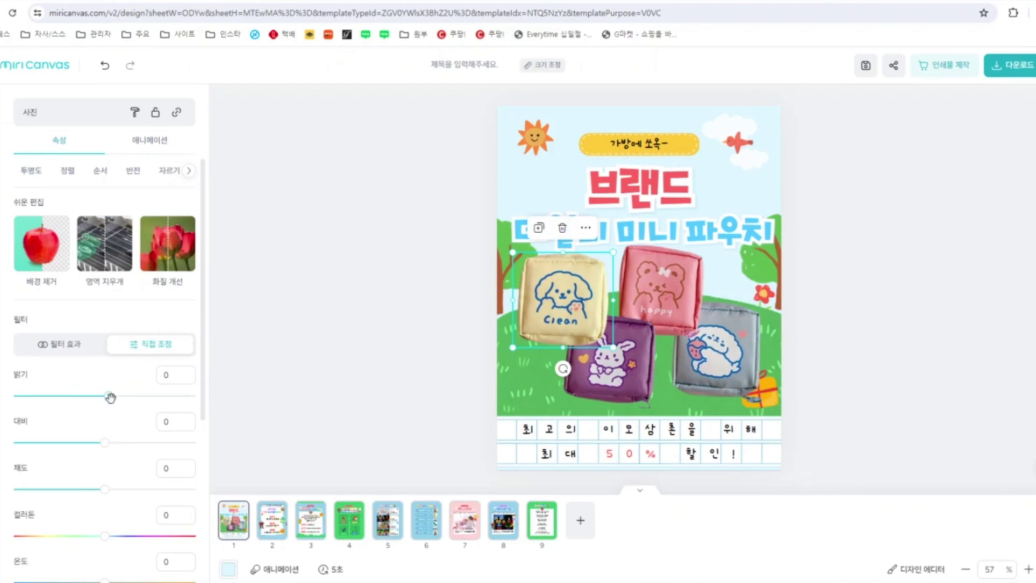
pyautogui.click(667, 295)
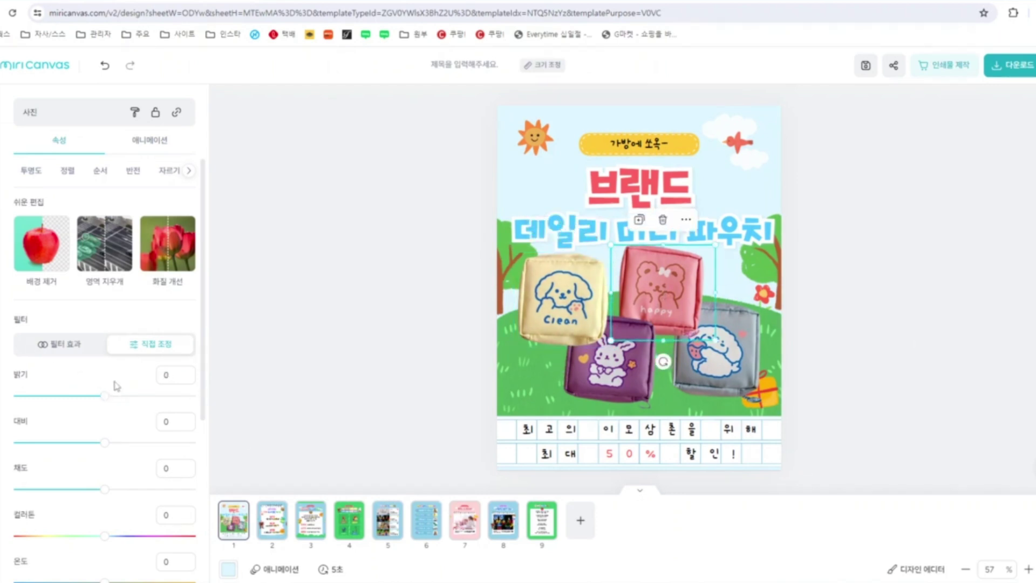
pyautogui.moveTo(108, 398); pyautogui.dragTo(125, 397)
pyautogui.click(616, 381)
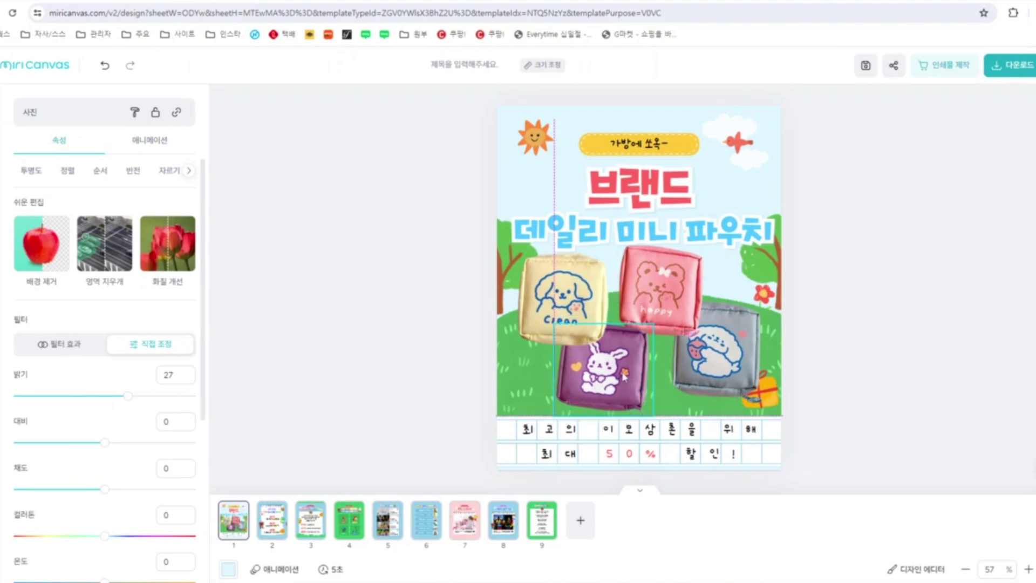
pyautogui.click(717, 369)
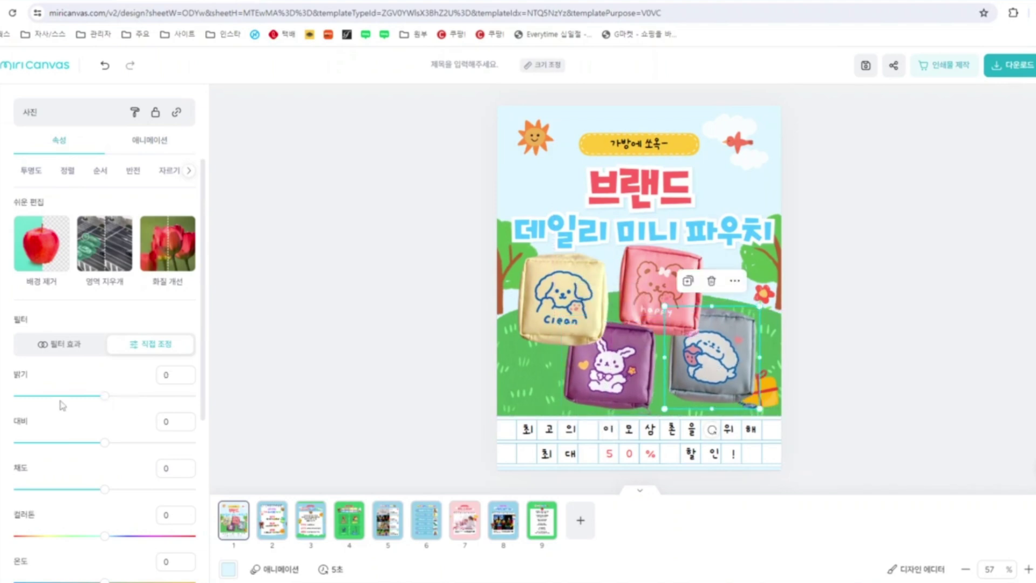
pyautogui.moveTo(105, 396); pyautogui.dragTo(116, 396)
# Enlarge the purple pouch image slightly toward its upper-left corner
pyautogui.click(596, 375)
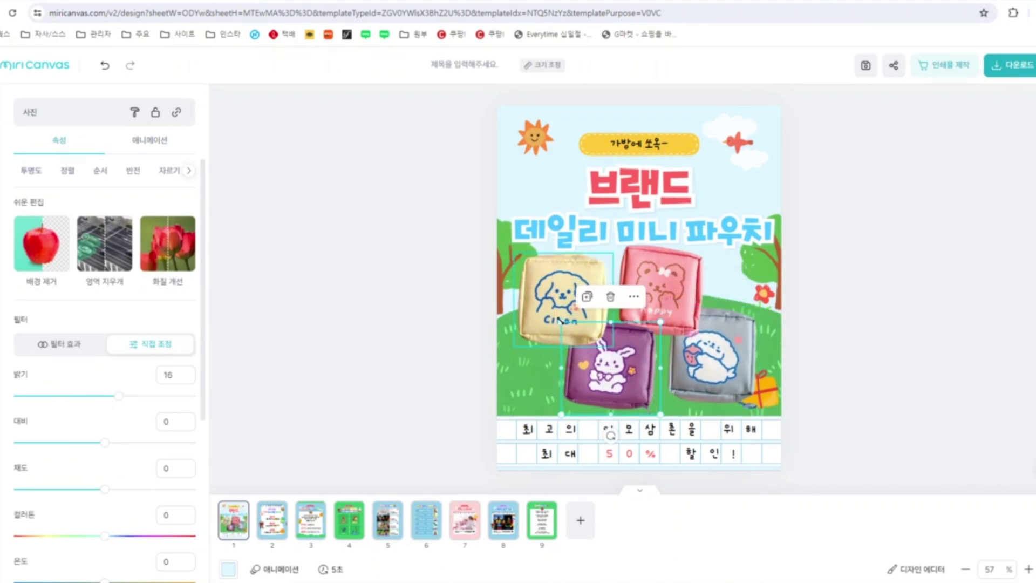
pyautogui.moveTo(562, 322); pyautogui.dragTo(554, 315)
pyautogui.click(886, 366)
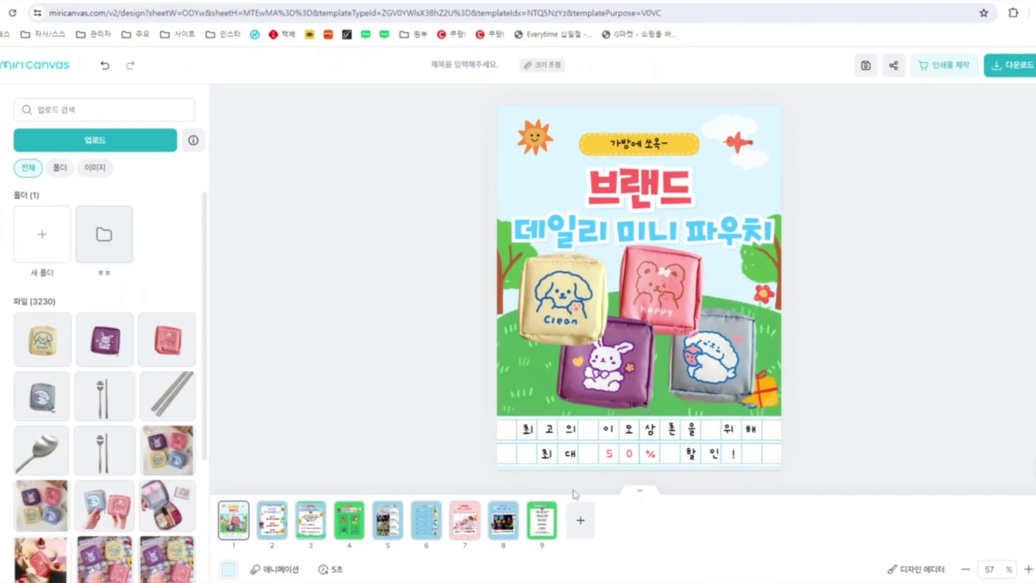
# Replace the first line of the gridded caption at the bottom of page 1 with 휴대하기 편리한
pyautogui.click(649, 438)
pyautogui.doubleClick(645, 431)
pyautogui.write('휴')
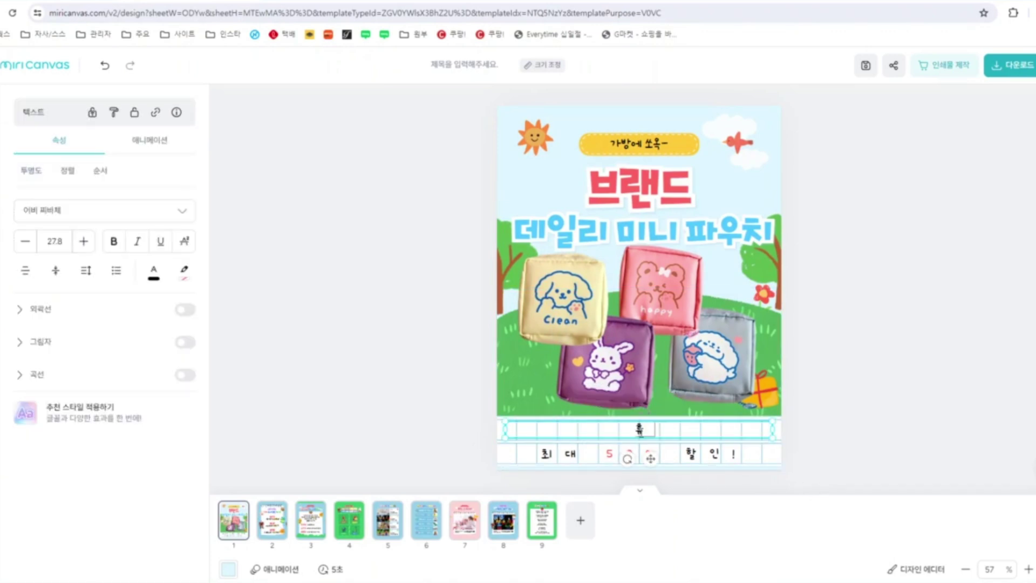
pyautogui.write('대하기 편리한')
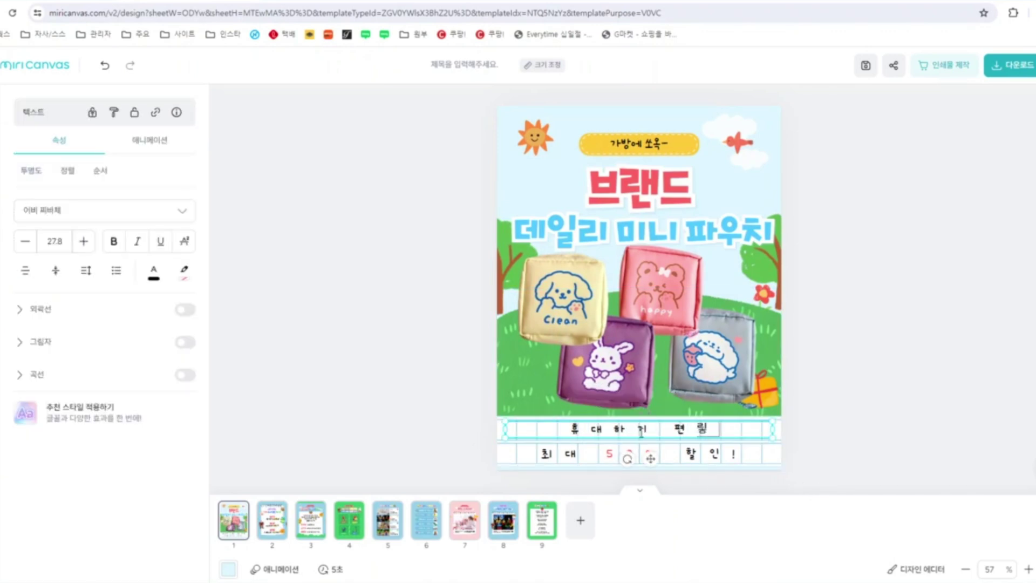
pyautogui.click(987, 408)
# Replace the second gridded caption line with 귀여운 동물 파우치! and shift it left so its characters sit in the grid cells
pyautogui.click(646, 459)
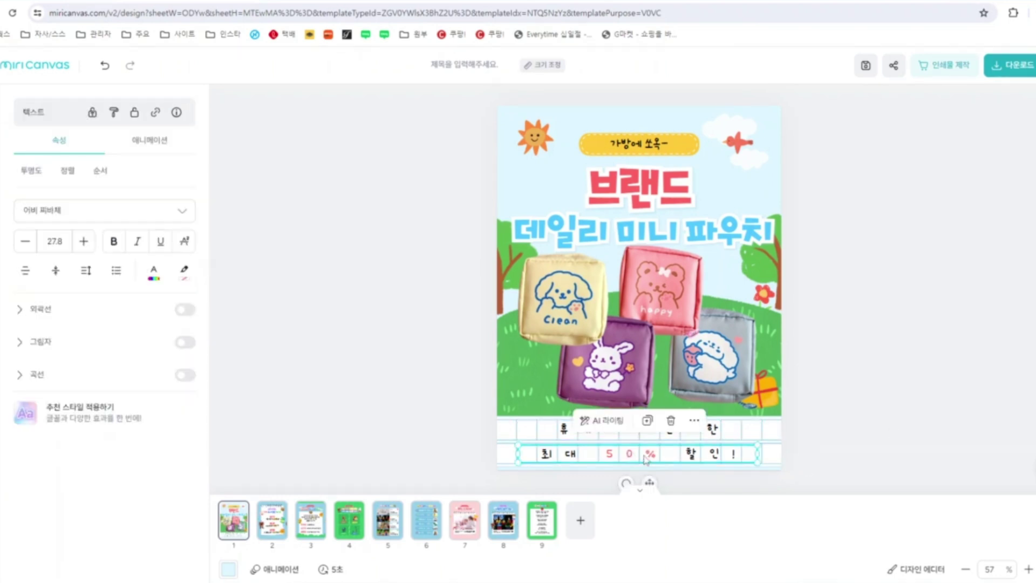
pyautogui.doubleClick(646, 458)
pyautogui.write('광')
pyautogui.write('여운 동')
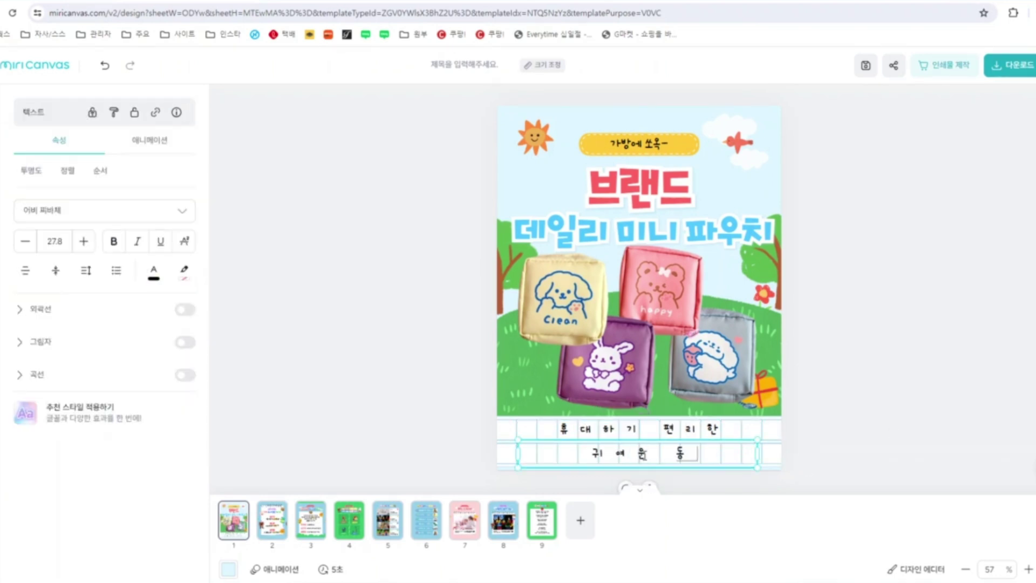
pyautogui.write('물 파우치')
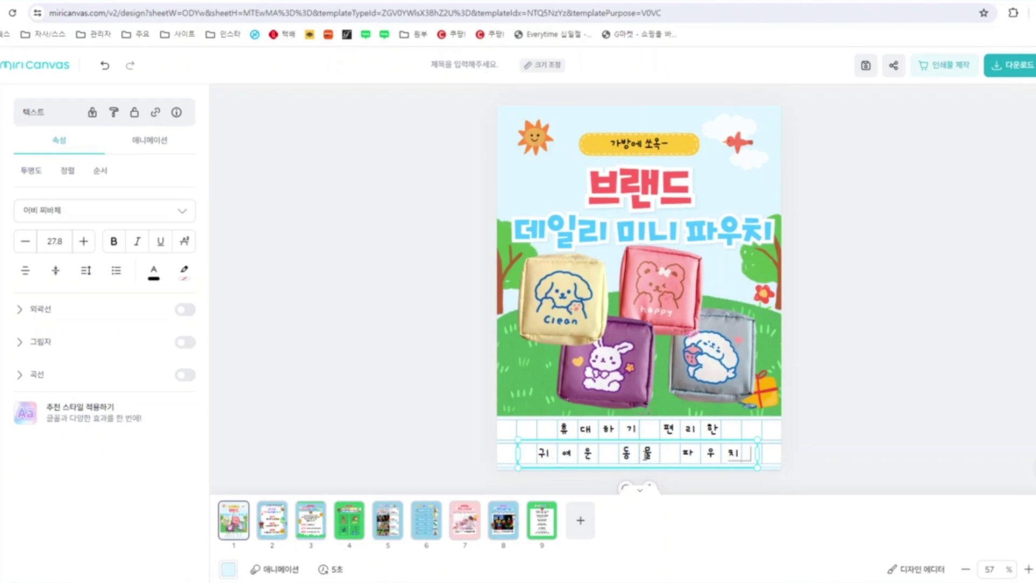
pyautogui.write('!')
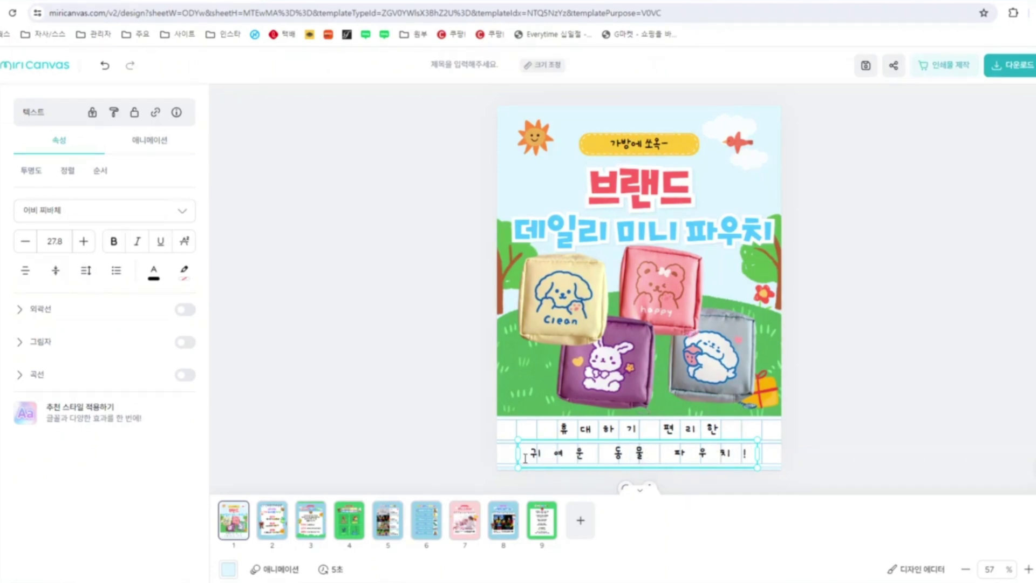
pyautogui.click(507, 454)
pyautogui.moveTo(587, 460); pyautogui.dragTo(573, 460)
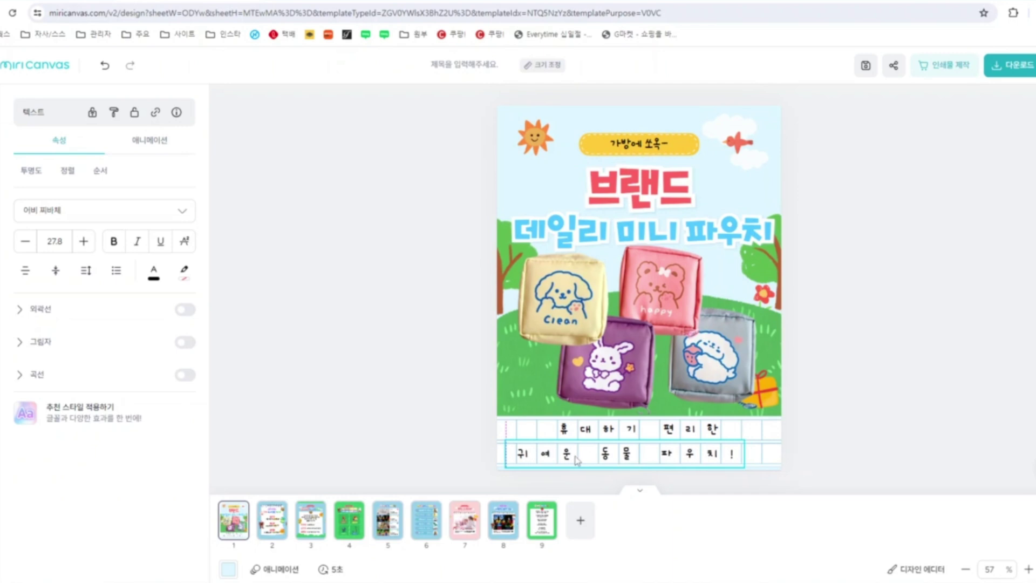
pyautogui.click(912, 445)
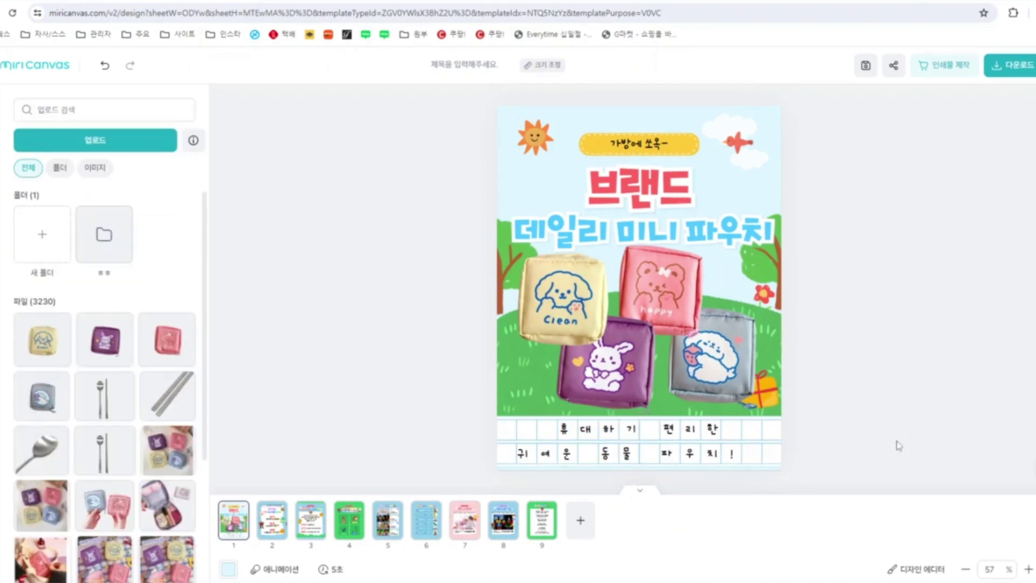
# On page 2, change the text on the purple ribbon to 브랜드
pyautogui.click(277, 533)
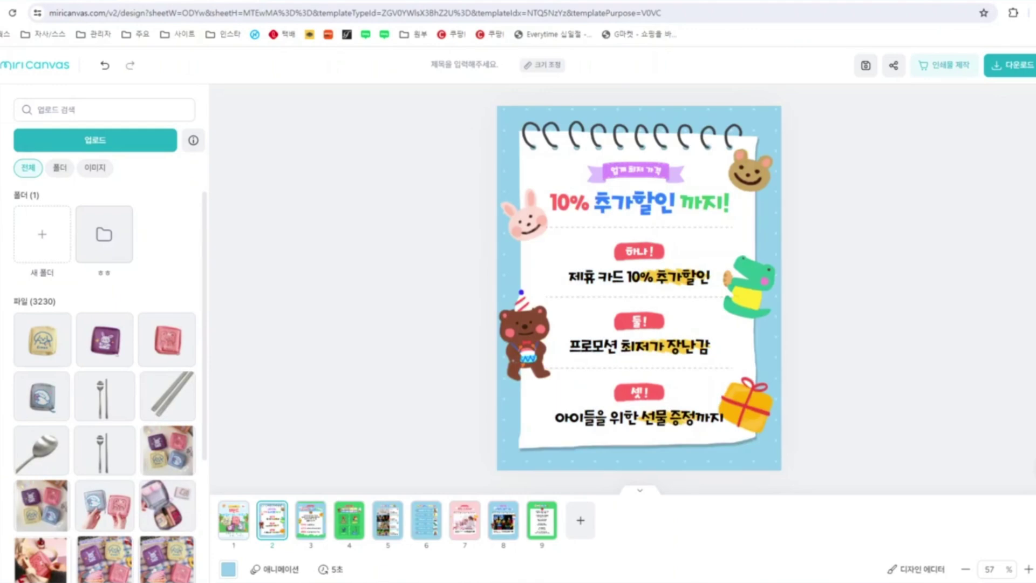
pyautogui.click(635, 170)
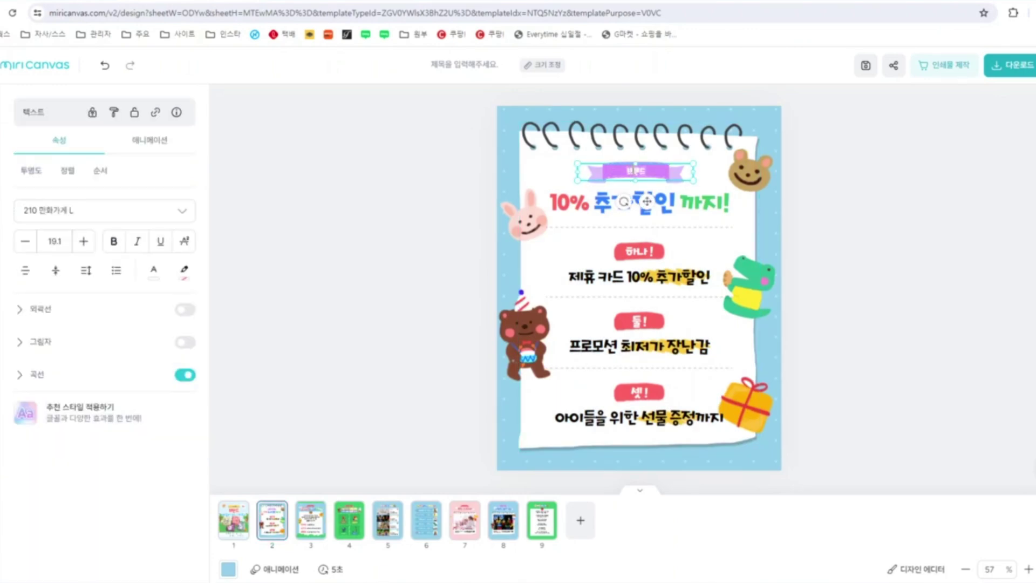
pyautogui.click(890, 195)
# Rewrite the page 2 headline as 데일리 미니파우치 디테일, keeping the red, blue and green word colours
pyautogui.click(574, 211)
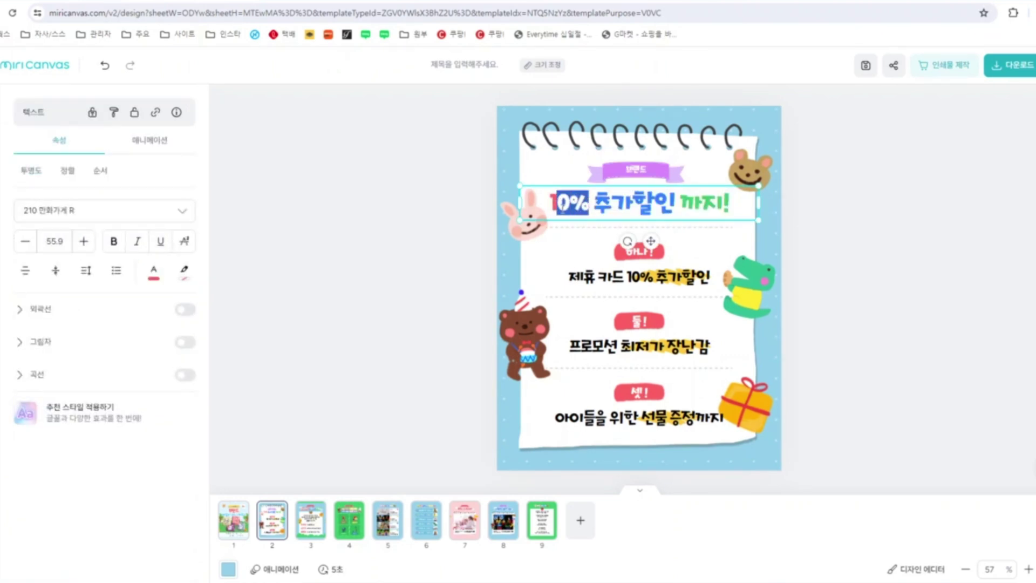
pyautogui.write('데일리')
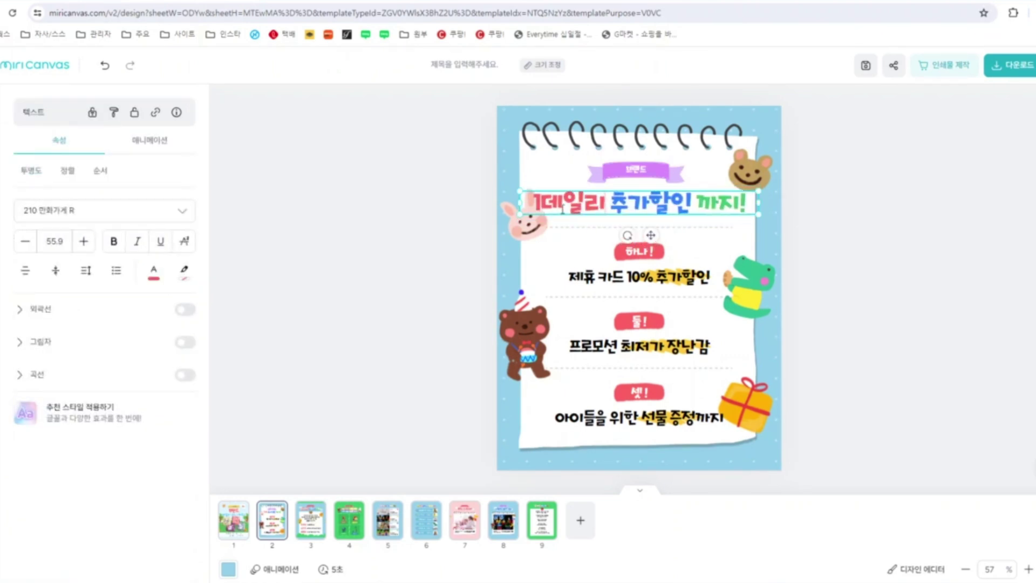
pyautogui.press('BackSpace')
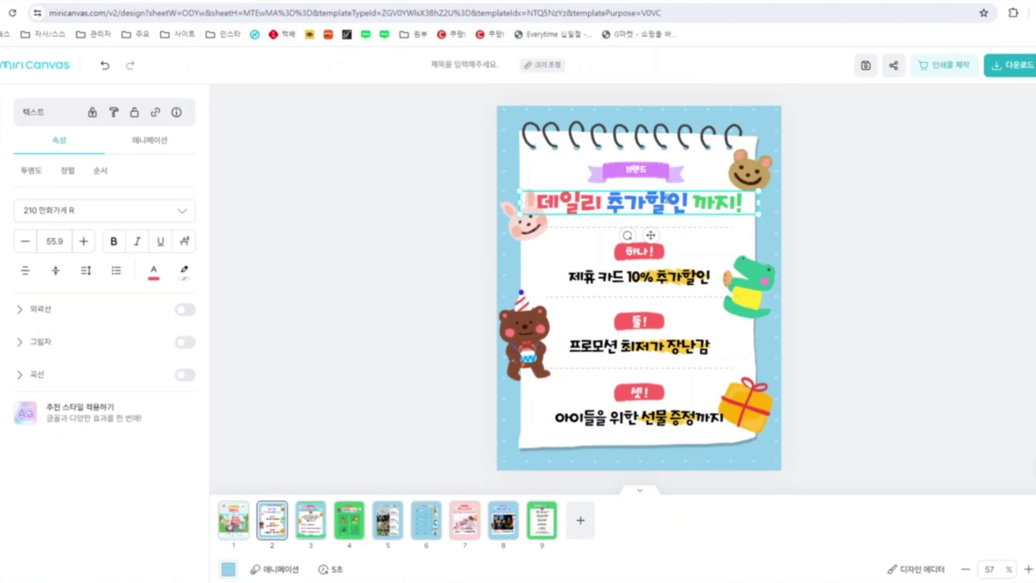
pyautogui.moveTo(688, 202); pyautogui.dragTo(622, 203)
pyautogui.write('미니파우치')
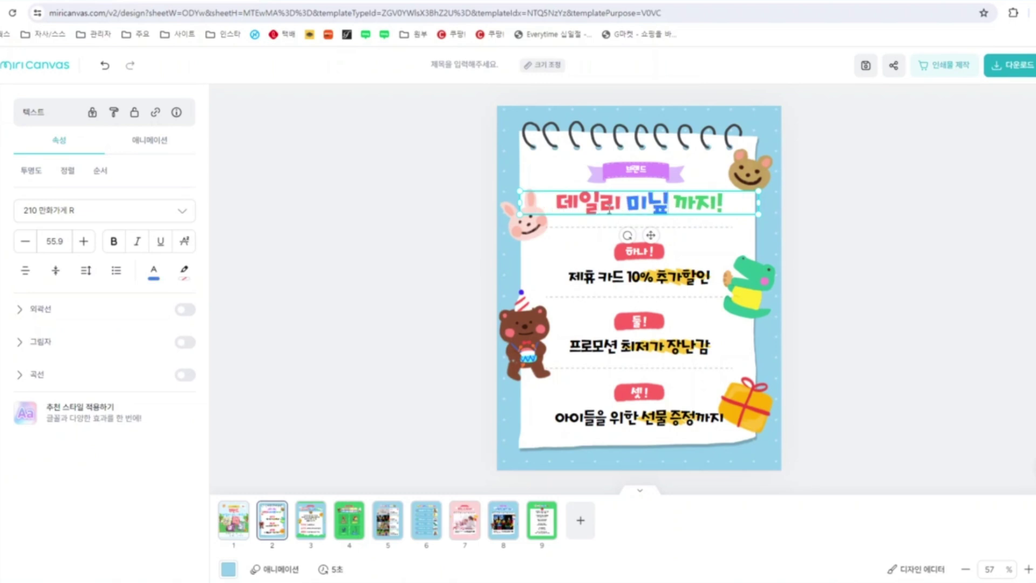
pyautogui.moveTo(753, 203); pyautogui.dragTo(709, 205)
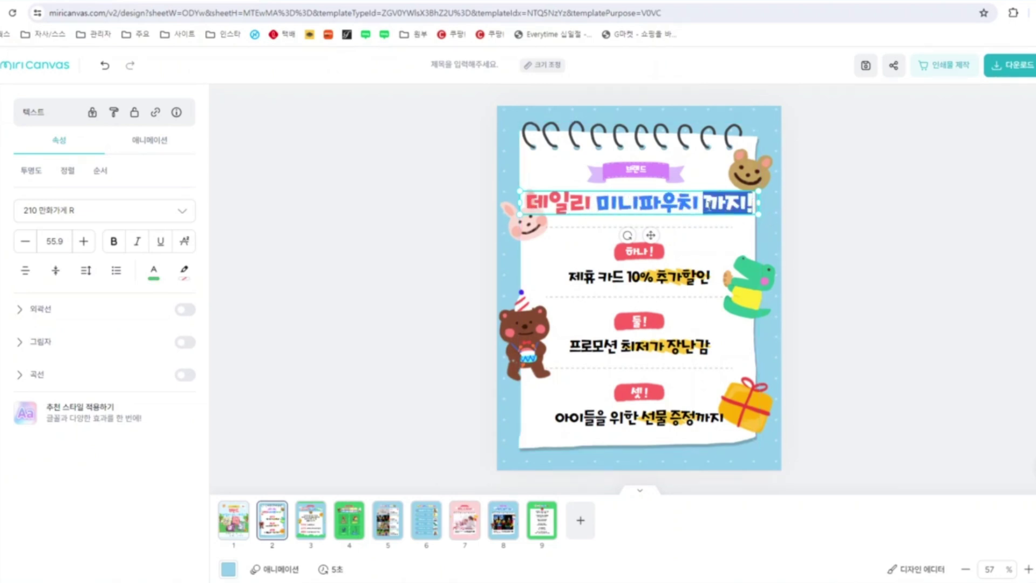
pyautogui.write('디테이')
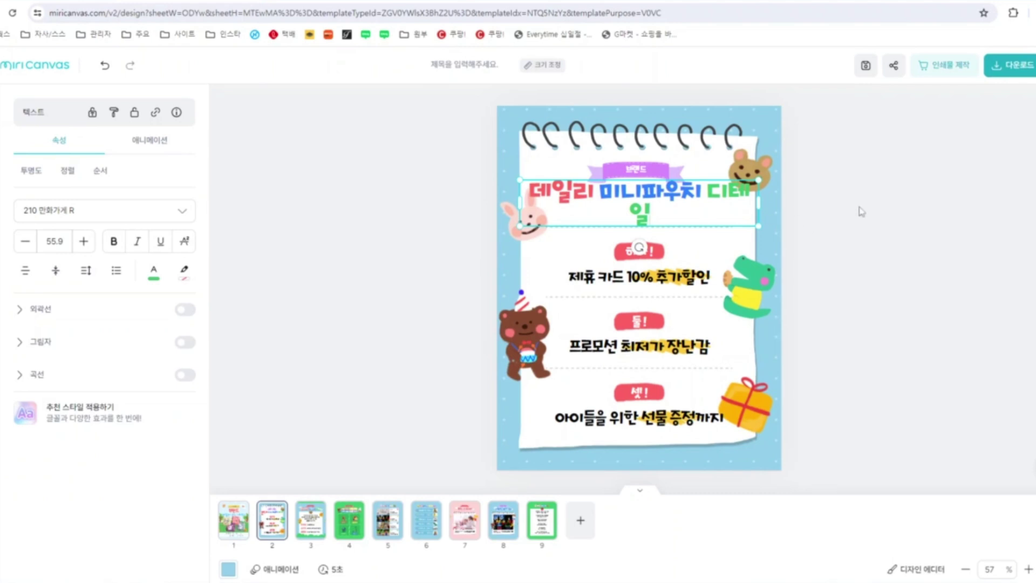
pyautogui.click(987, 225)
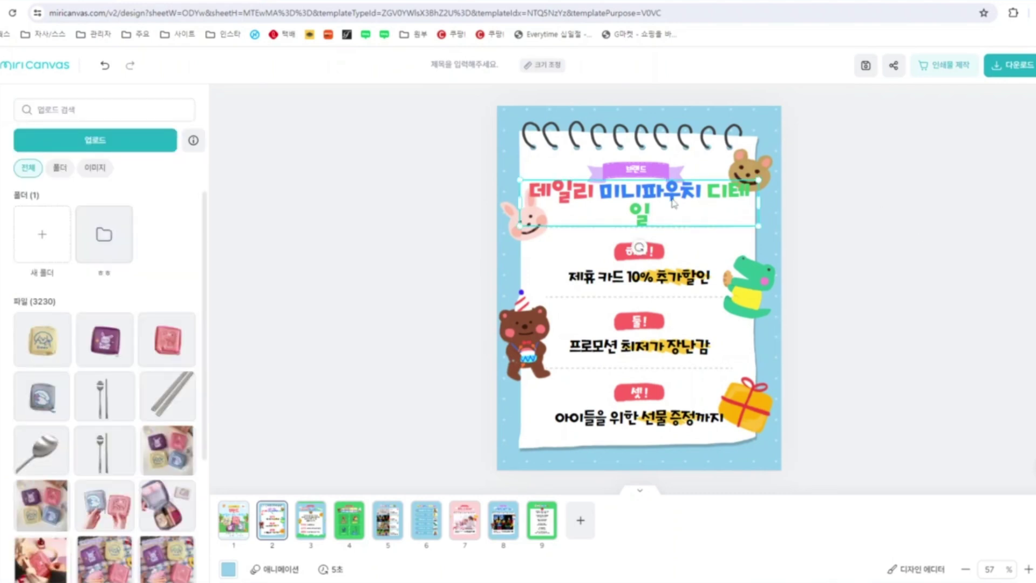
# Widen the headline's text box so it fits on one line and centre it below the purple ribbon
pyautogui.click(726, 200)
pyautogui.moveTo(757, 203); pyautogui.dragTo(765, 205)
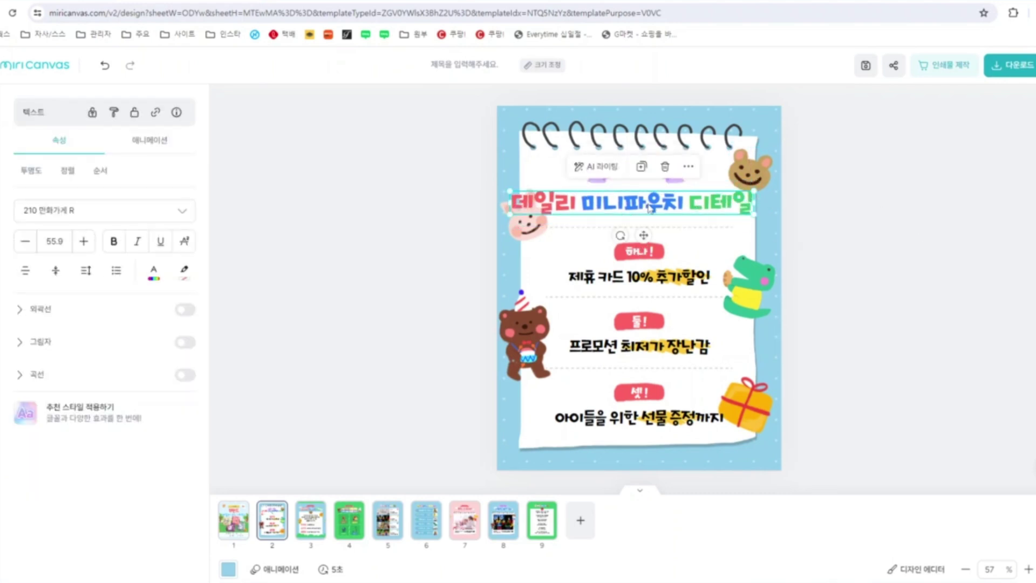
pyautogui.moveTo(635, 211)
pyautogui.mouseDown()
pyautogui.moveTo(625, 212)
pyautogui.moveTo(638, 205)
pyautogui.mouseUp()
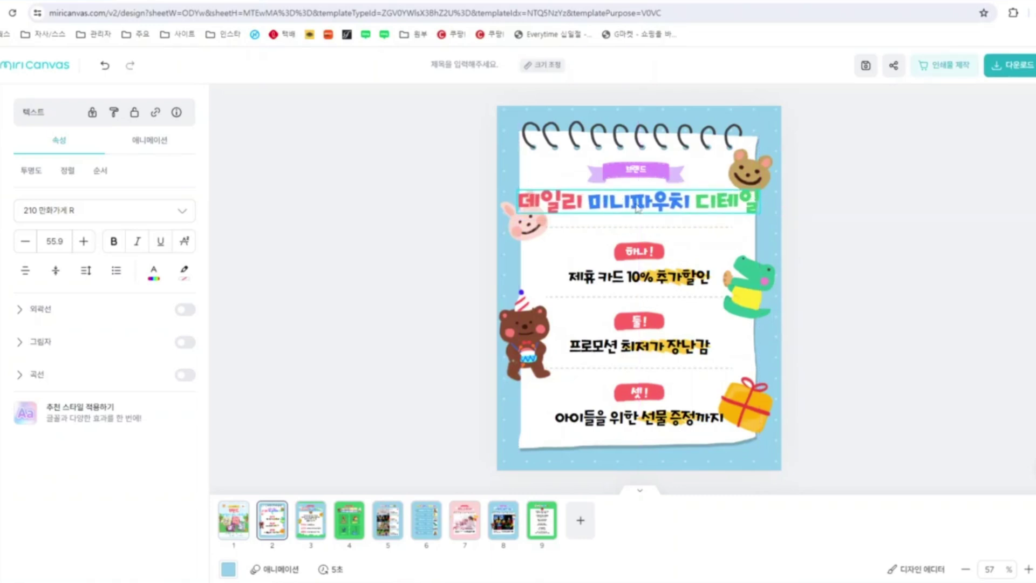
pyautogui.click(865, 210)
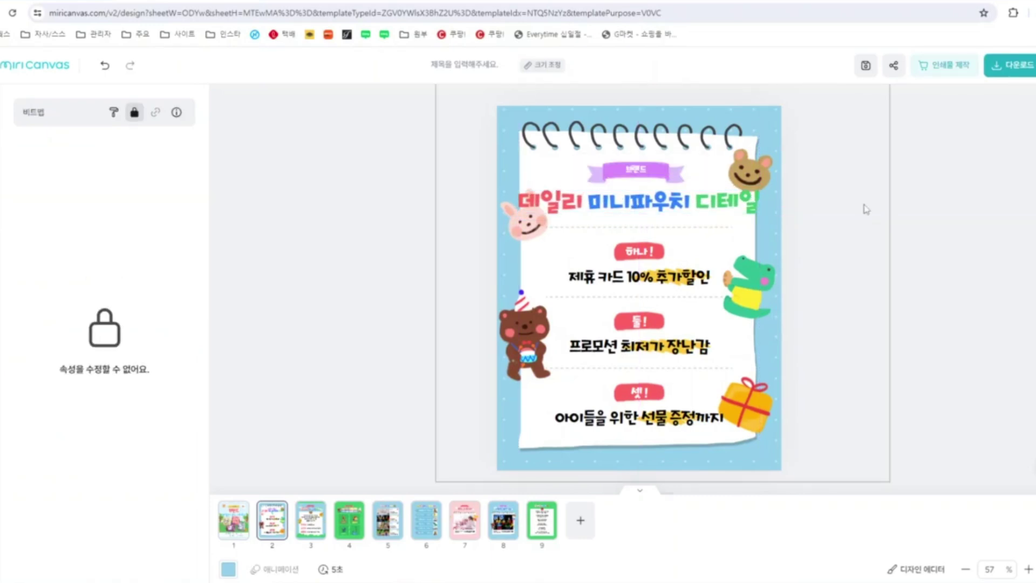
# Move the red 하나! badge and its label to the notepad's left edge, just under the headline
pyautogui.click(648, 251)
pyautogui.moveTo(641, 257); pyautogui.dragTo(552, 251)
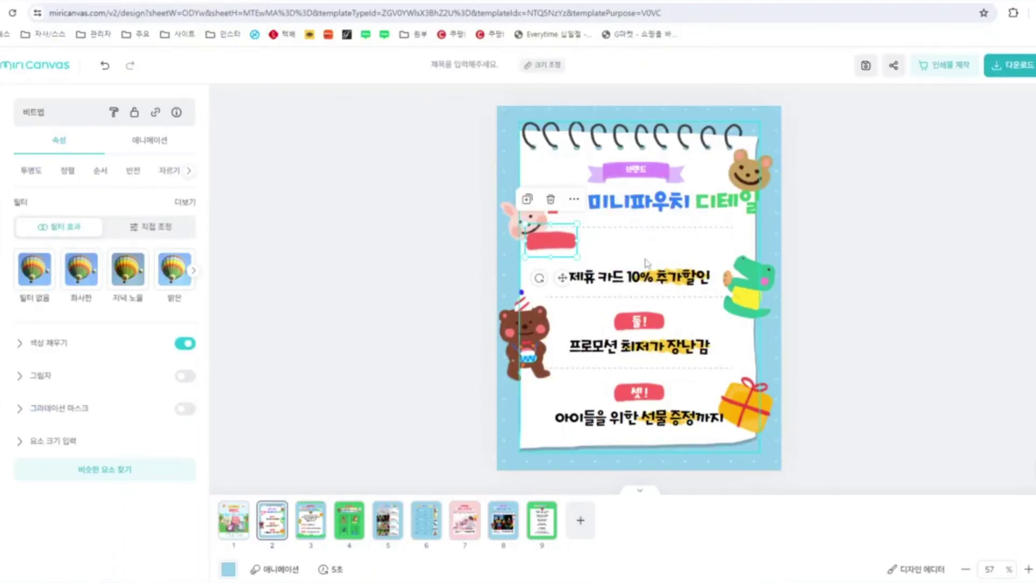
pyautogui.moveTo(669, 251); pyautogui.dragTo(556, 249)
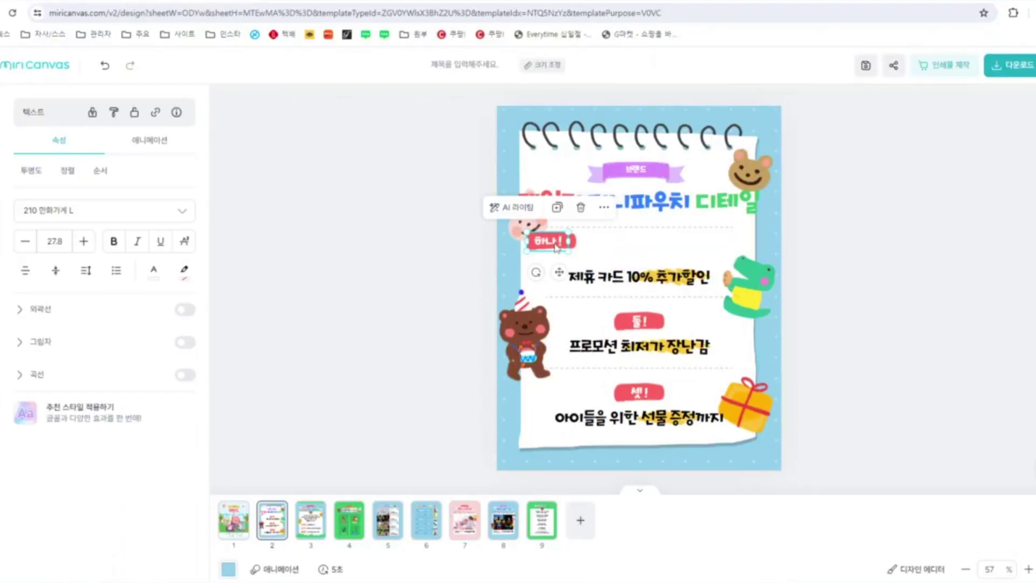
# Delete the gift box and the brown party-hat bear from page 2
pyautogui.click(530, 333)
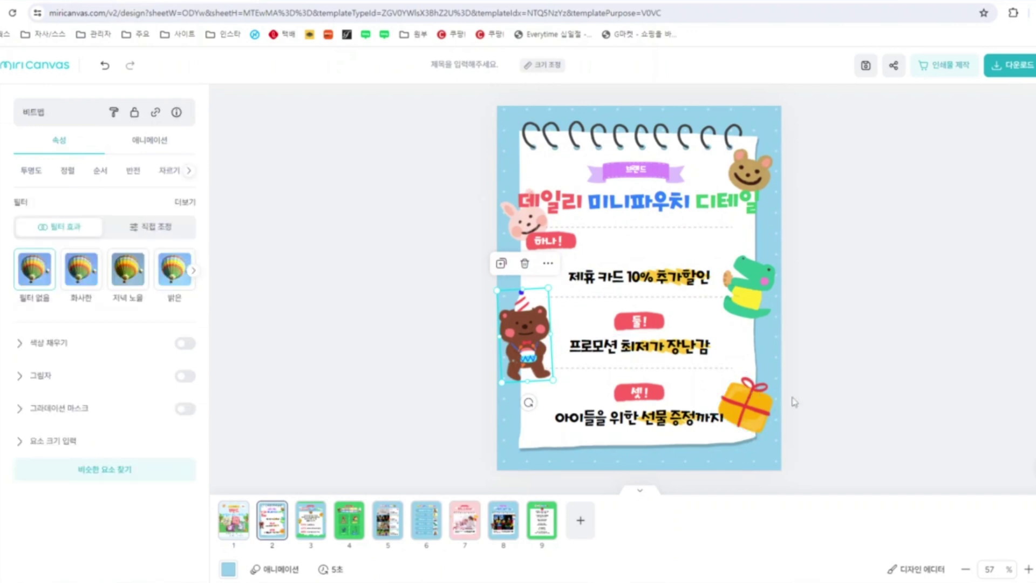
pyautogui.click(757, 409)
pyautogui.press('Delete')
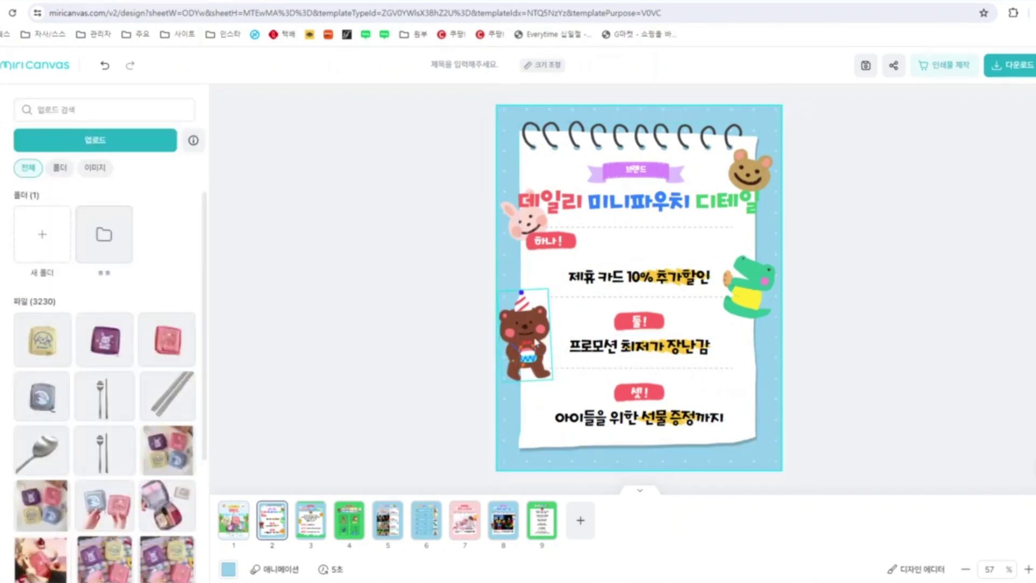
pyautogui.moveTo(523, 331); pyautogui.dragTo(806, 435)
pyautogui.moveTo(750, 410); pyautogui.dragTo(548, 439)
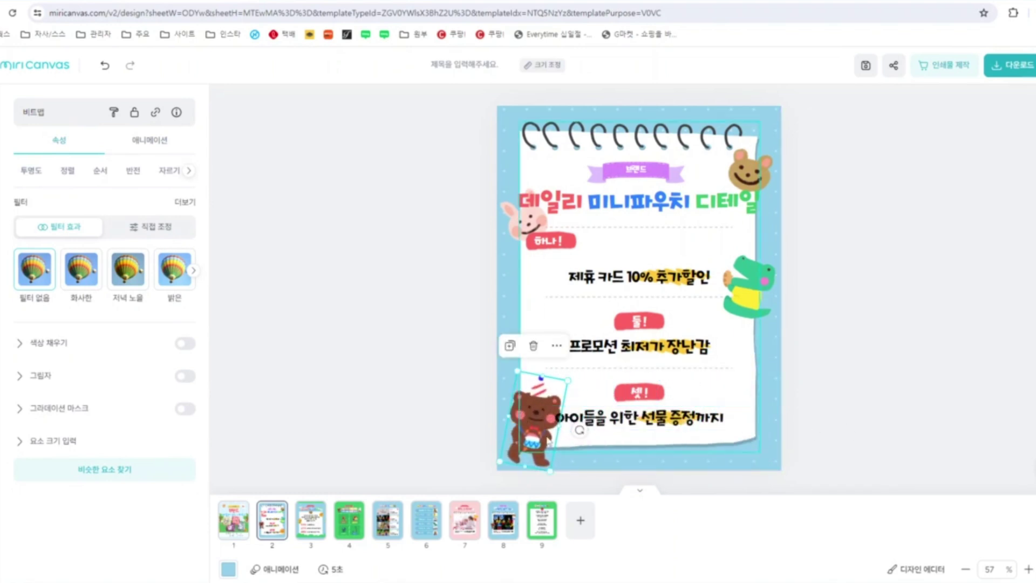
pyautogui.press('Delete')
# Move the red 둘! badge and its label to the notepad's left side, below the 하나! badge
pyautogui.click(652, 324)
pyautogui.click(670, 327)
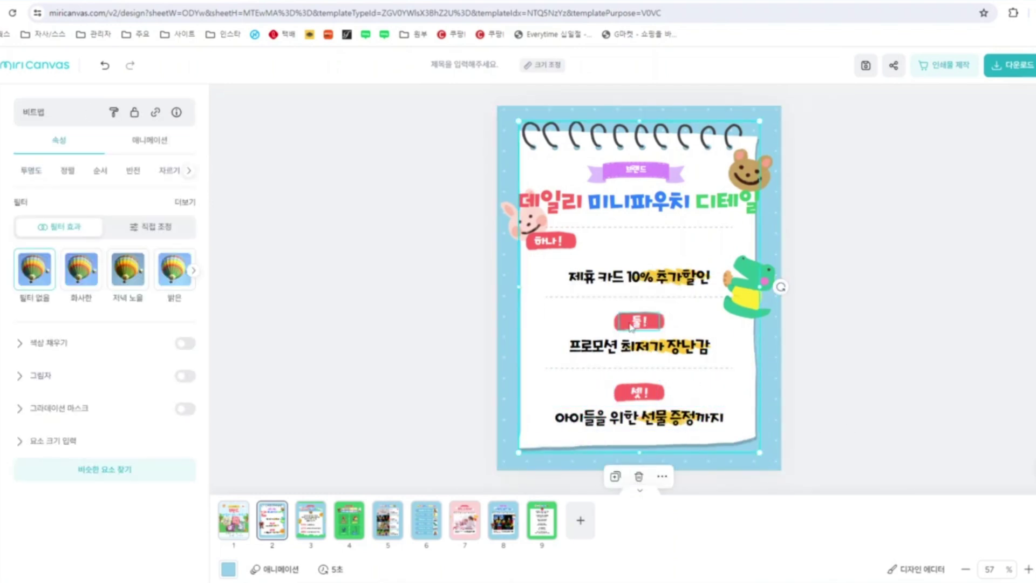
pyautogui.moveTo(637, 320); pyautogui.dragTo(562, 321)
pyautogui.keyDown('shift'); pyautogui.click(626, 323); pyautogui.keyUp('shift')
pyautogui.click(566, 323)
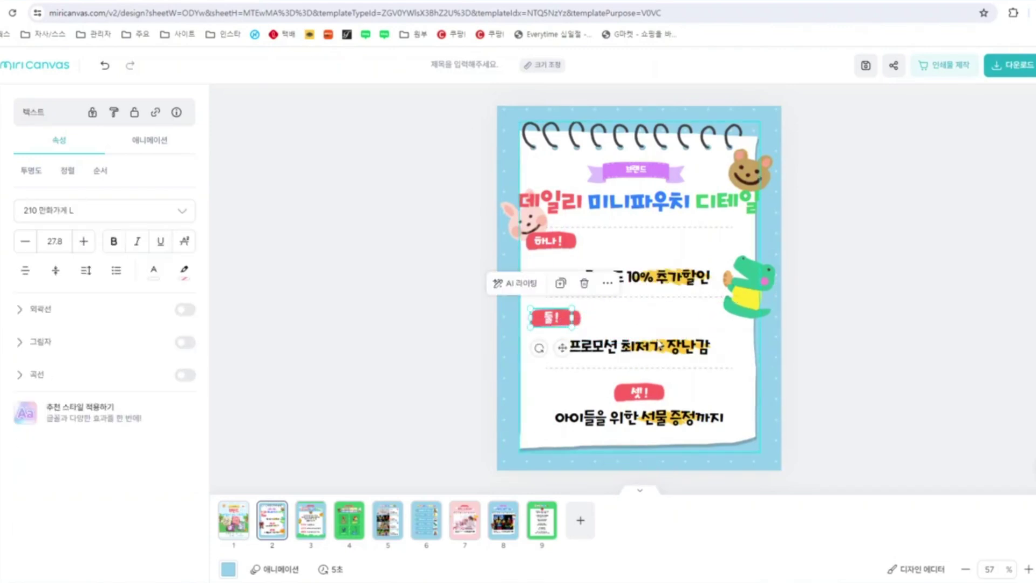
pyautogui.click(551, 241)
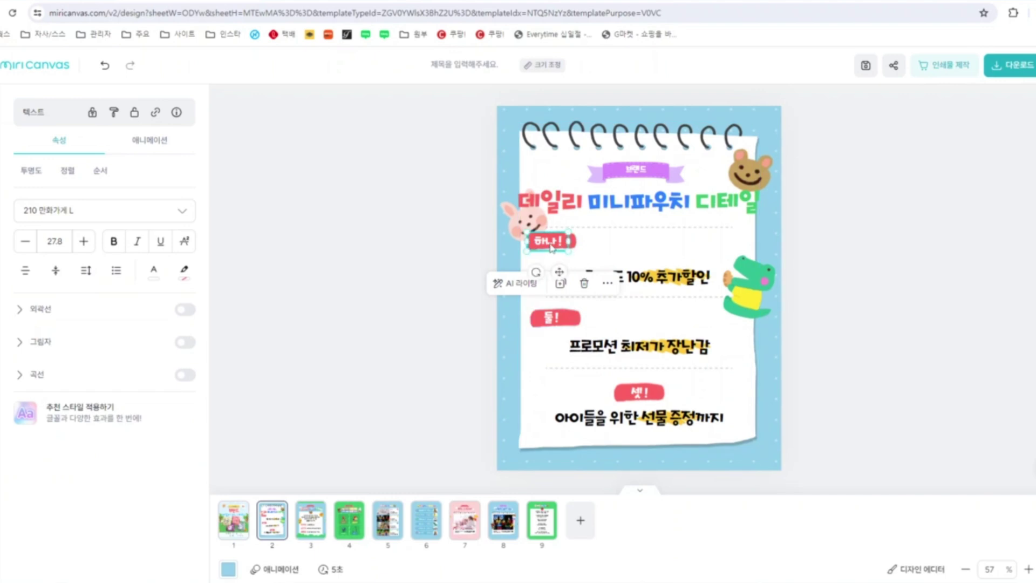
pyautogui.moveTo(555, 324); pyautogui.dragTo(559, 322)
# Move the red 셋! badge and its label to the notepad's left side, in line with the 둘! badge
pyautogui.click(639, 393)
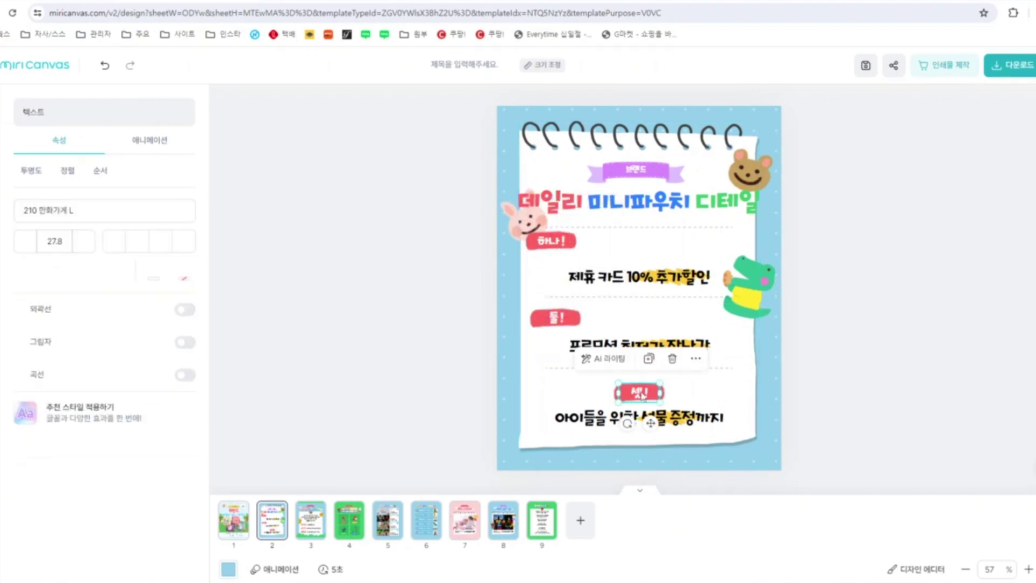
pyautogui.doubleClick(638, 393)
pyautogui.click(681, 392)
pyautogui.click(640, 392)
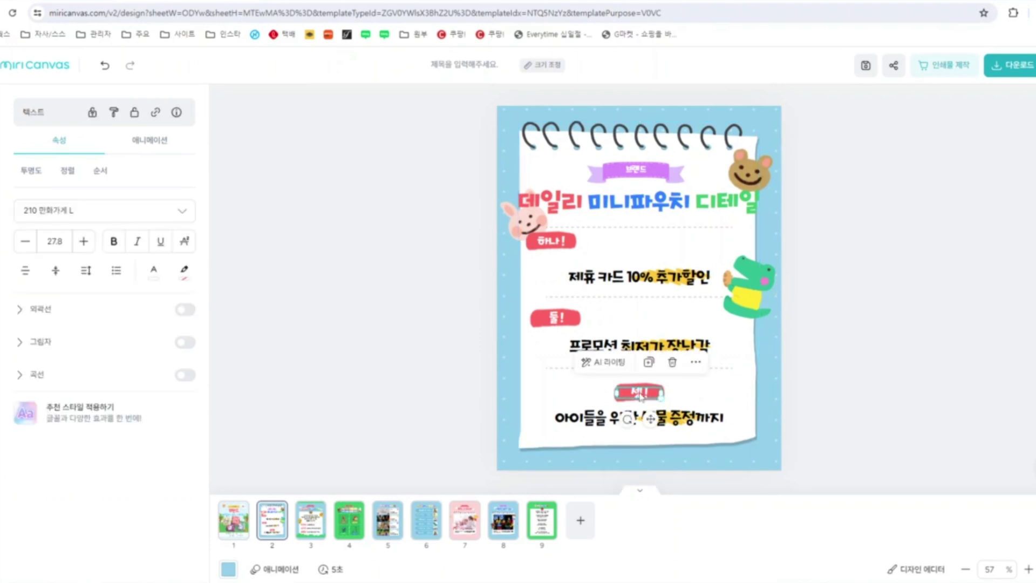
pyautogui.moveTo(640, 393); pyautogui.dragTo(555, 390)
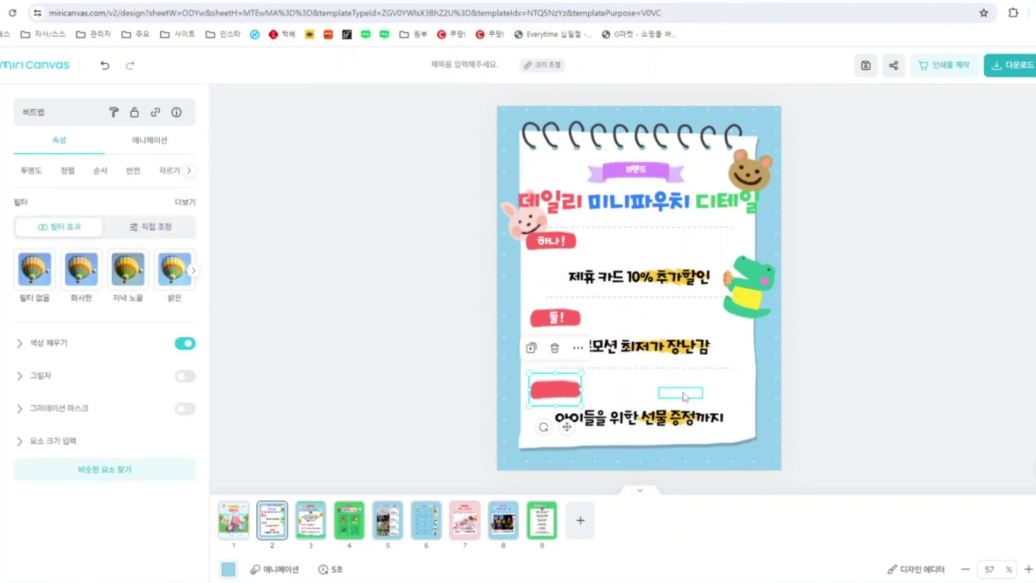
pyautogui.moveTo(681, 395); pyautogui.dragTo(577, 397)
pyautogui.click(701, 393)
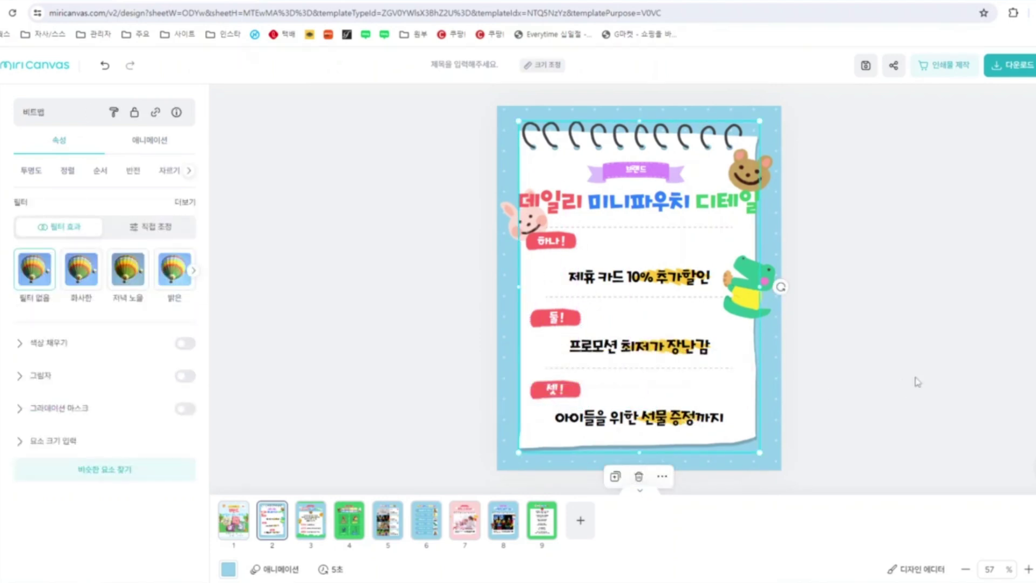
# Delete the green crocodile, then shift the 제휴 카드 10% 추가할인 line left under its badge and move its yellow highlight below the text
pyautogui.click(732, 308)
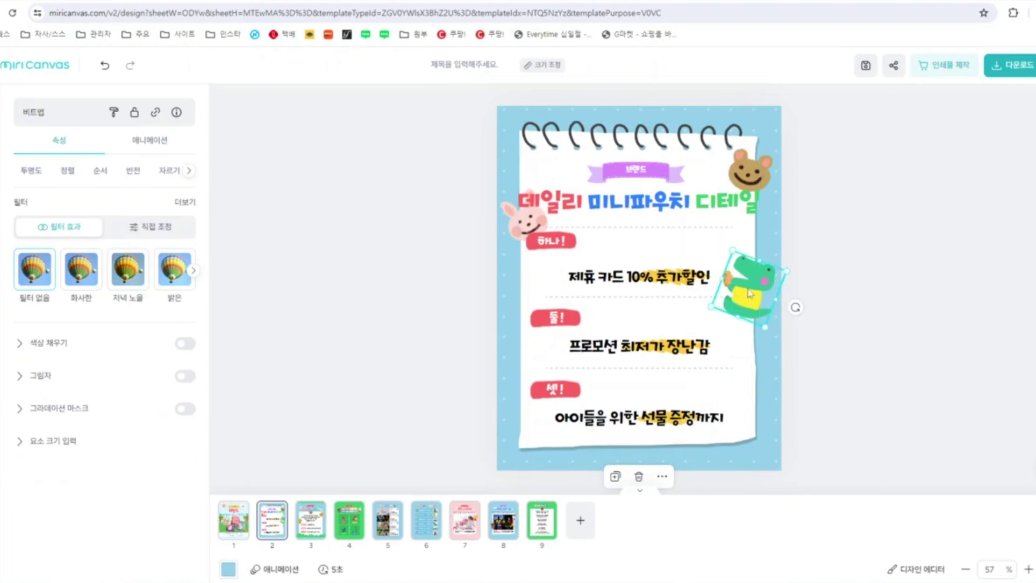
pyautogui.press('Delete')
pyautogui.moveTo(619, 272); pyautogui.dragTo(588, 264)
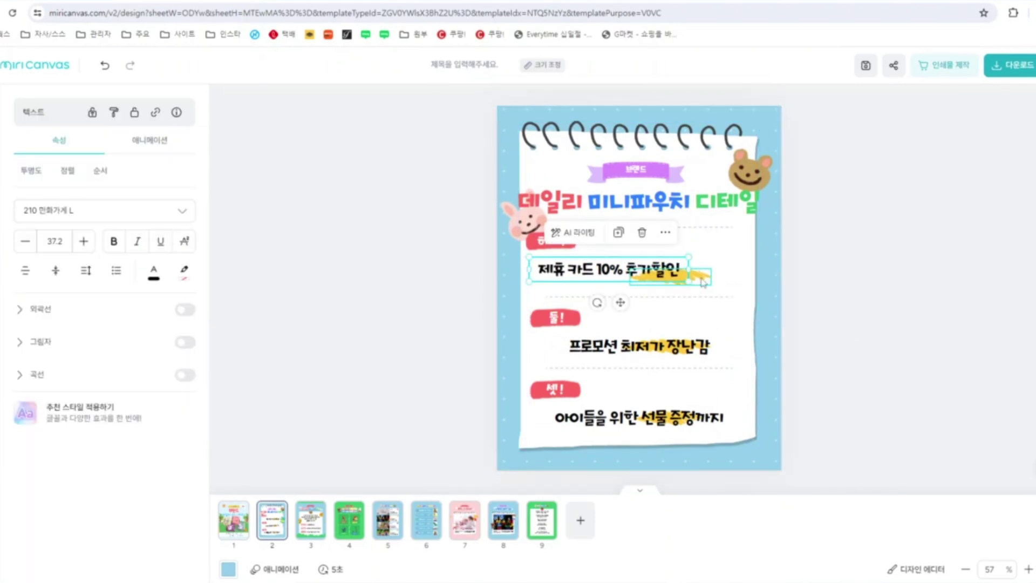
pyautogui.moveTo(703, 281); pyautogui.dragTo(691, 292)
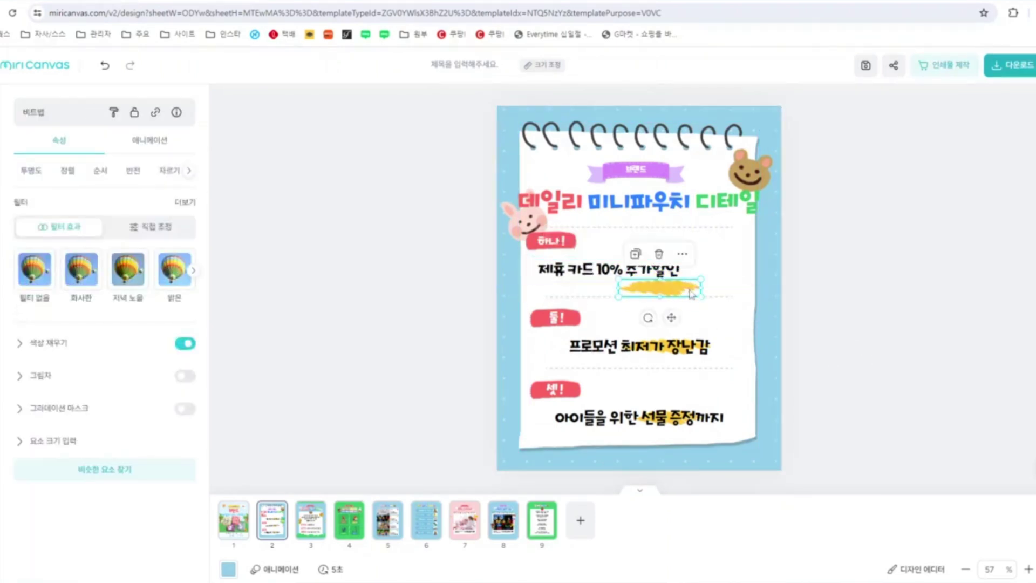
# Replace the line under the 하나! badge with the text 생리대,에어팟,틴트 등 짱짱한 보관기능!
pyautogui.moveTo(579, 277); pyautogui.dragTo(575, 275)
pyautogui.doubleClick(592, 269)
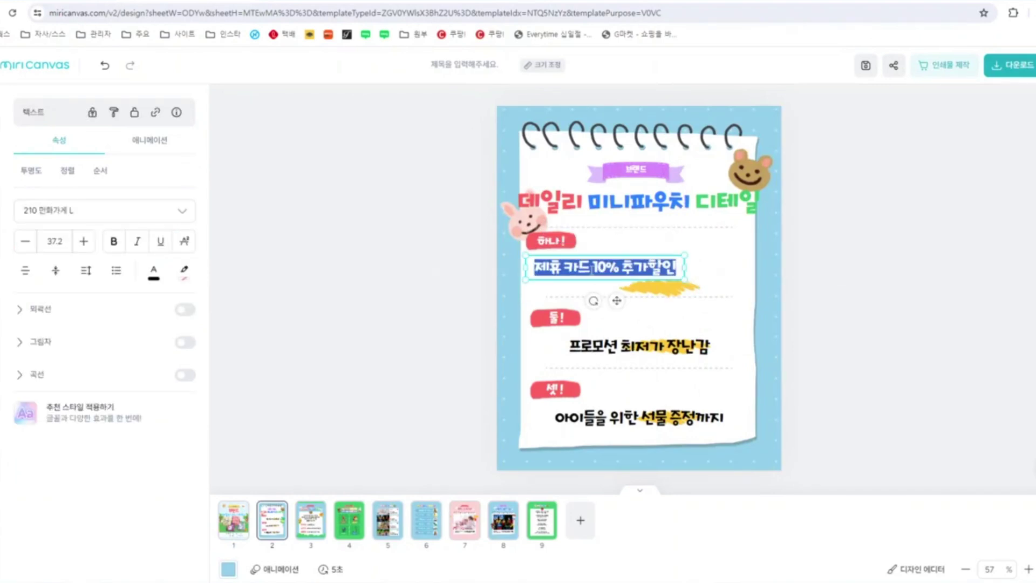
pyautogui.write('생리대')
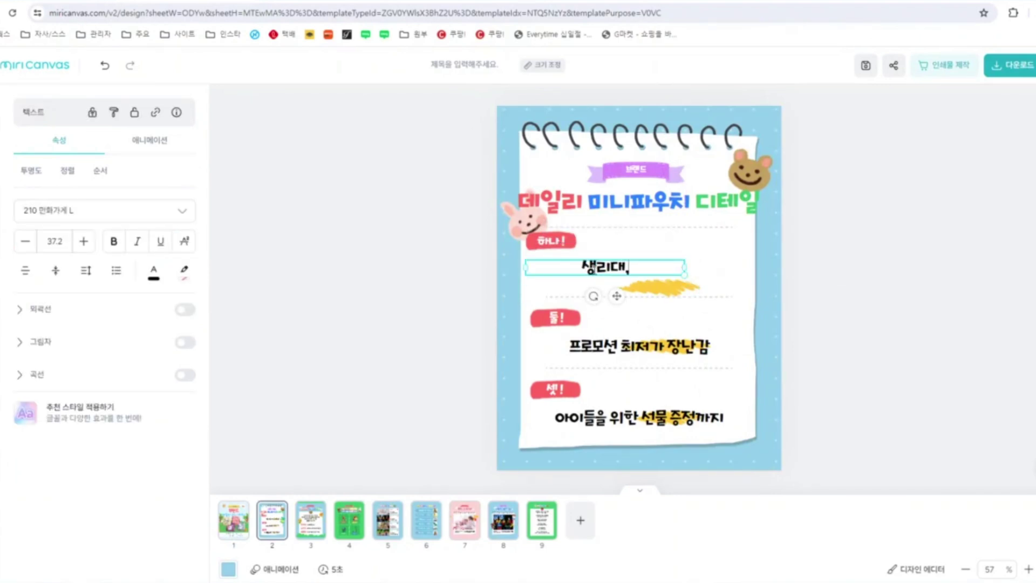
pyautogui.write(',에어팟, 틴')
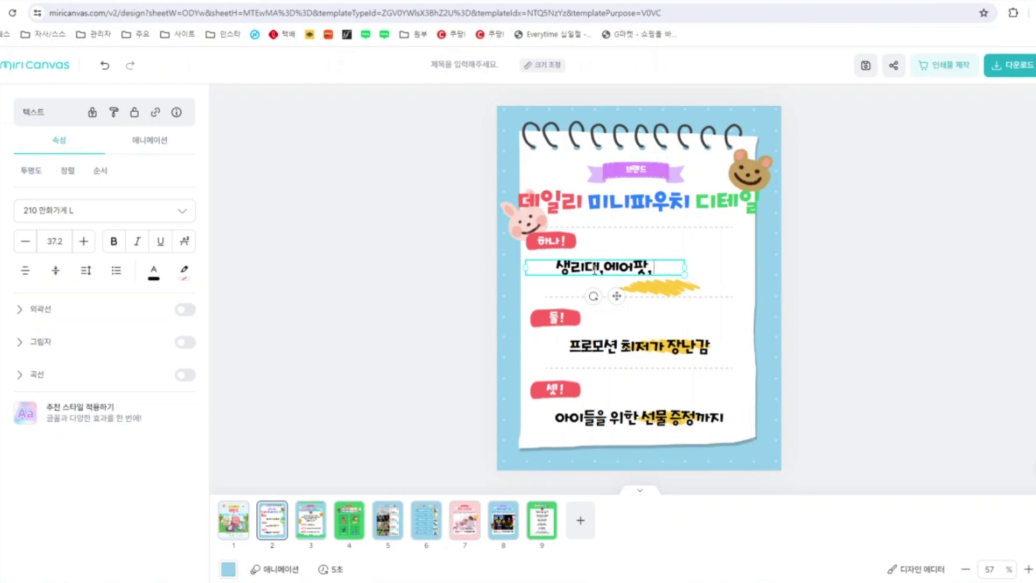
pyautogui.press('BackSpace')
pyautogui.press('BackSpace')
pyautogui.press('BackSpace')
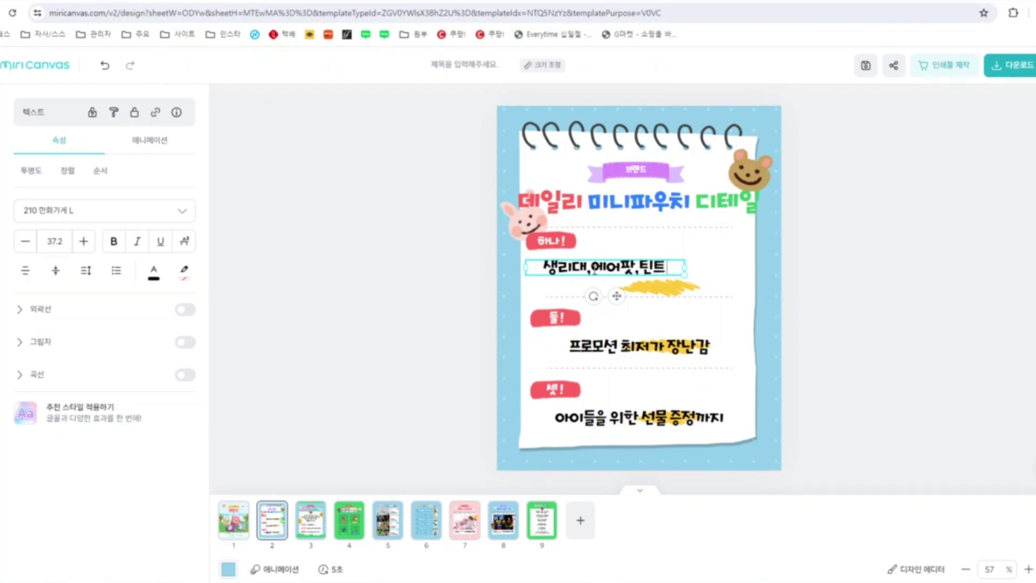
pyautogui.write('틴트 등 다')
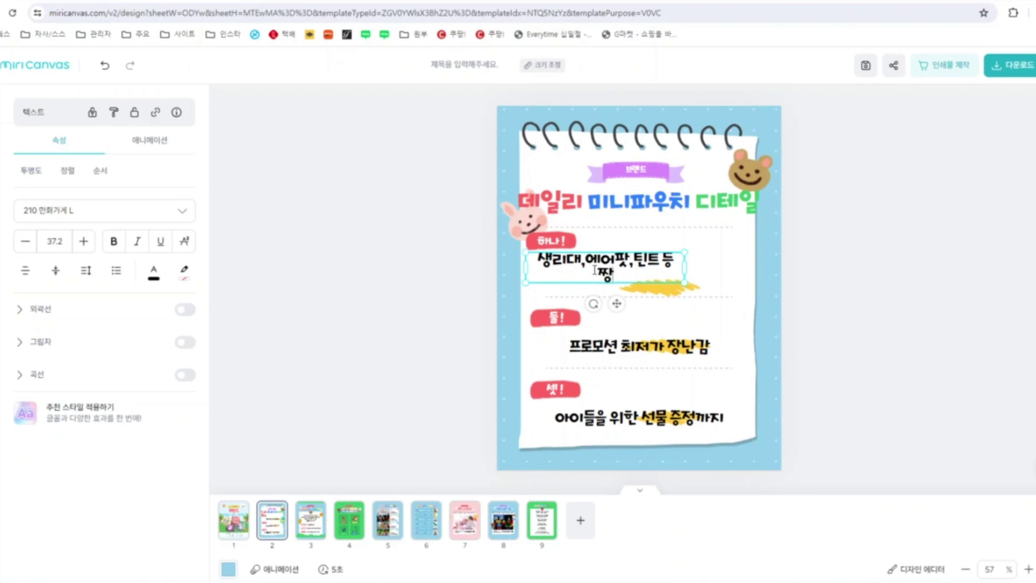
pyautogui.write('짱한 보관긴')
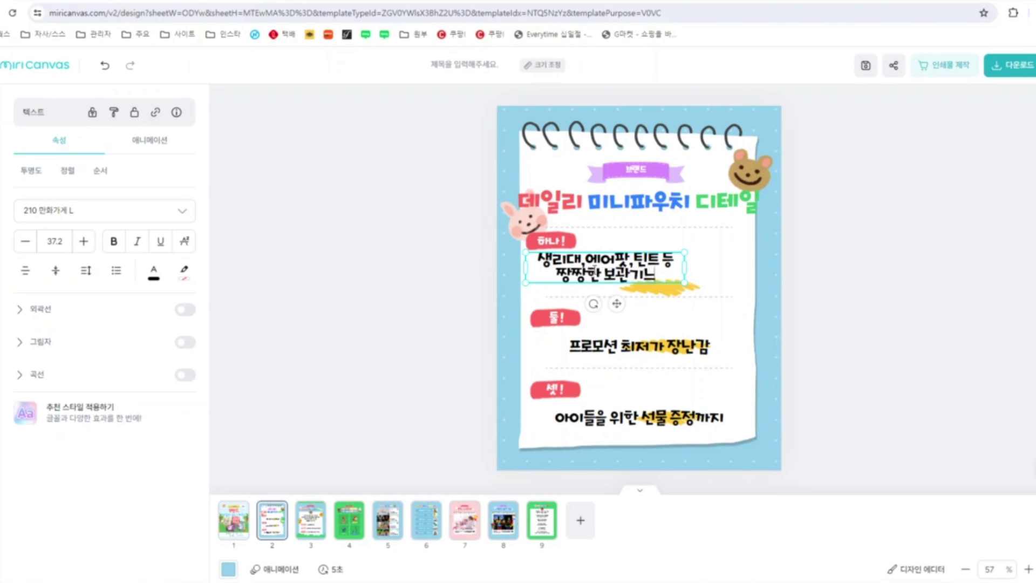
pyautogui.write('!')
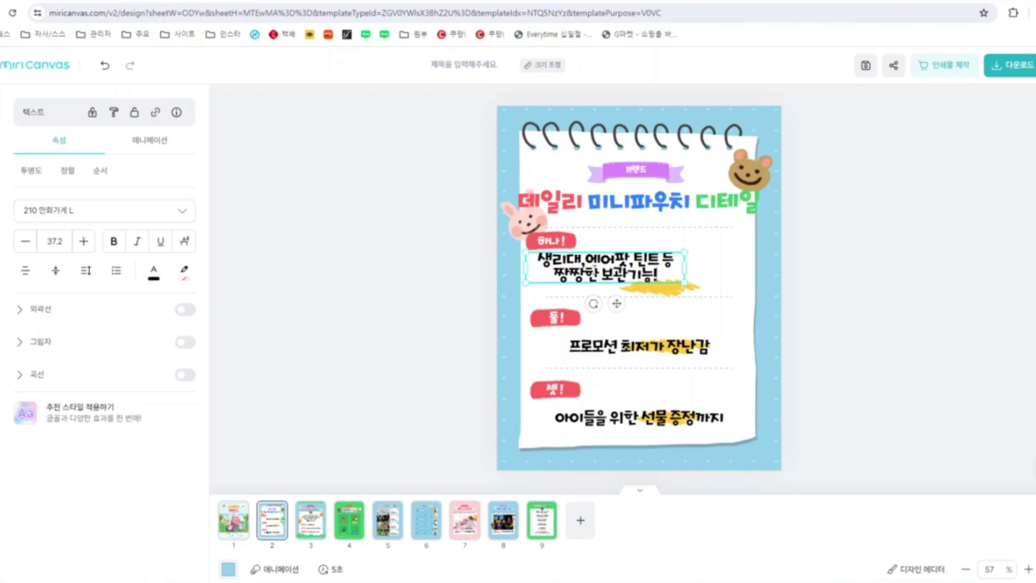
pyautogui.click(933, 292)
# Move the yellow highlight in the 하나! section behind the words 보관기능!
pyautogui.moveTo(639, 274)
pyautogui.mouseDown()
pyautogui.moveTo(655, 274)
pyautogui.moveTo(632, 267)
pyautogui.mouseUp()
pyautogui.click(681, 295)
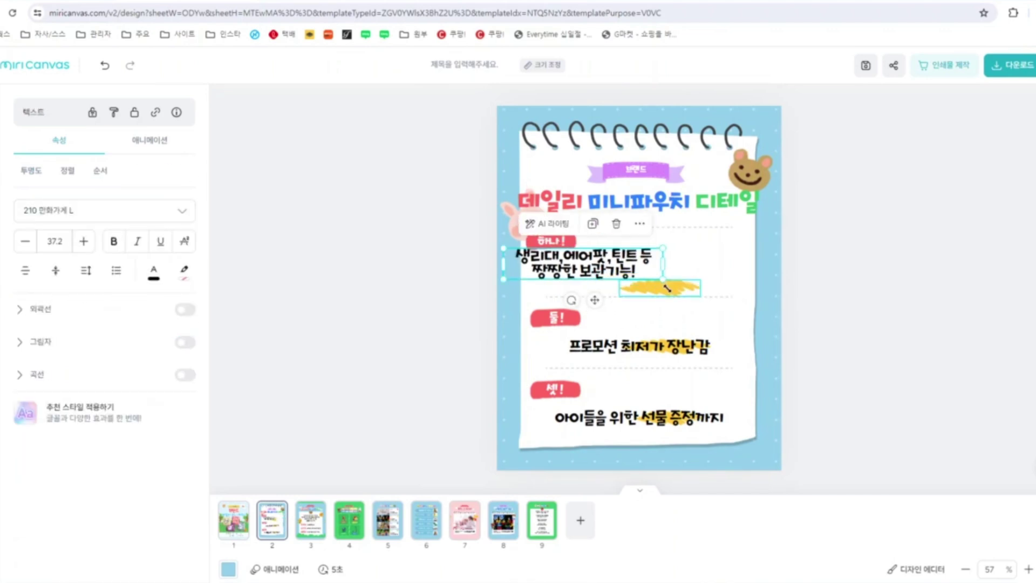
pyautogui.hotkey('ctrl', 'z')
pyautogui.click(918, 345)
pyautogui.click(677, 295)
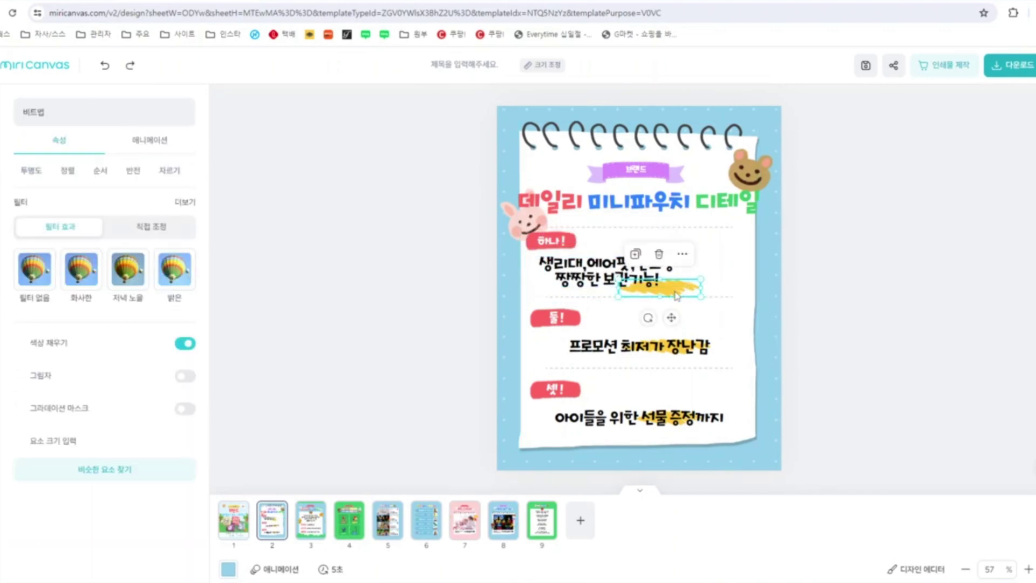
pyautogui.moveTo(676, 295); pyautogui.dragTo(653, 286)
# Insert a heart-shaped frame from the basic frames (기본 프레임) onto page 2
pyautogui.click(1, 272)
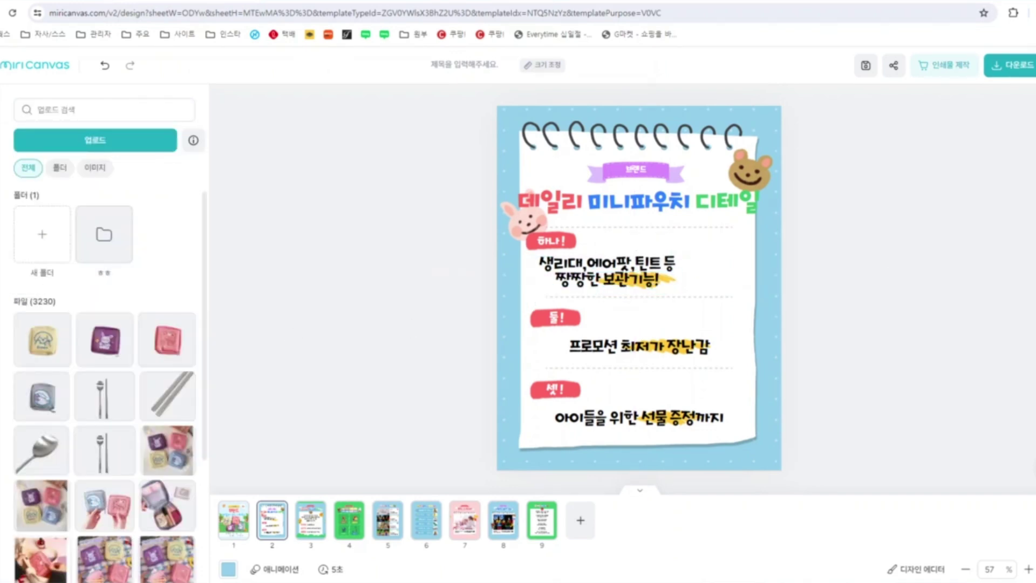
pyautogui.click(1, 258)
pyautogui.click(193, 140)
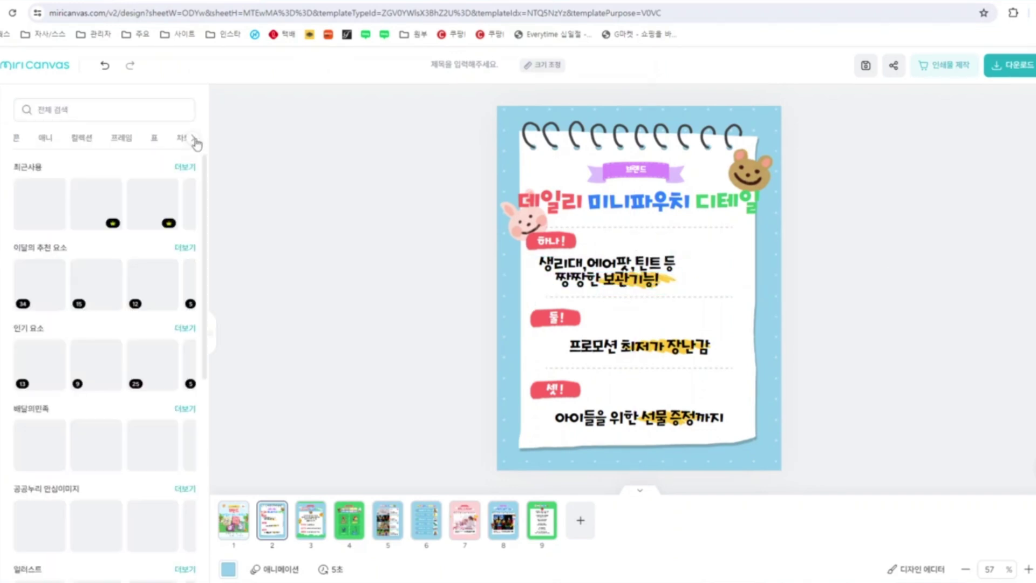
pyautogui.click(122, 140)
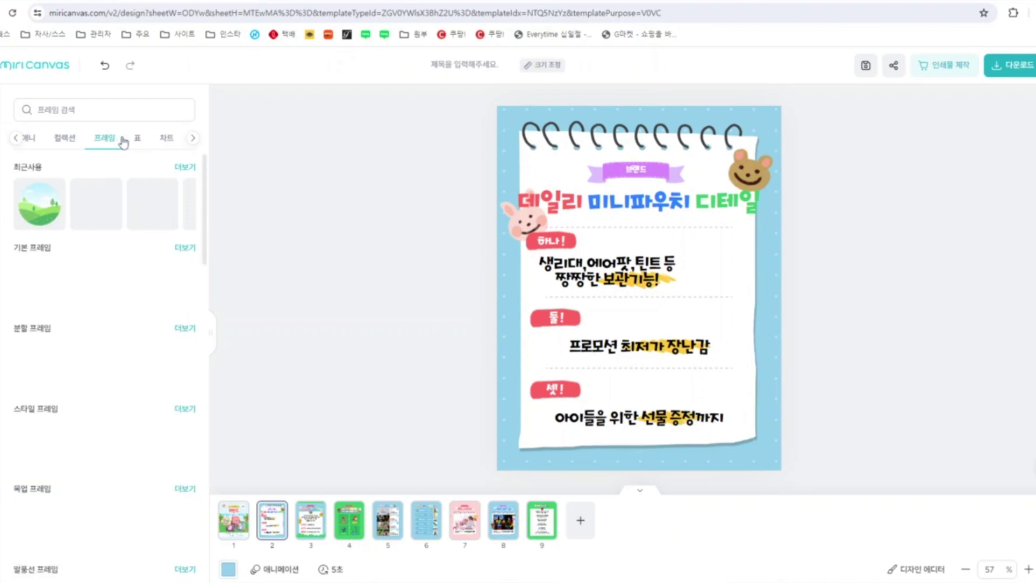
pyautogui.click(185, 249)
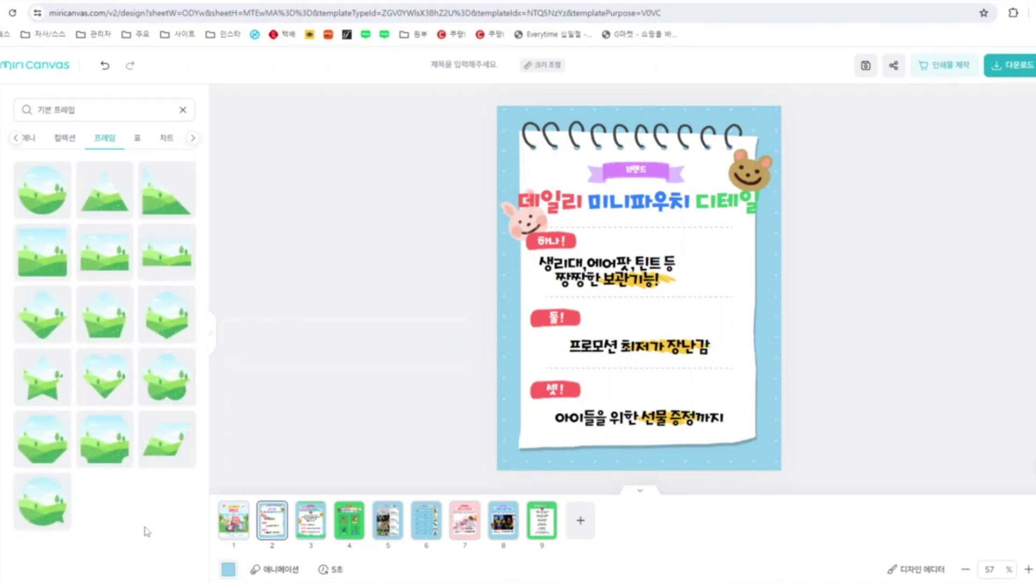
pyautogui.click(113, 382)
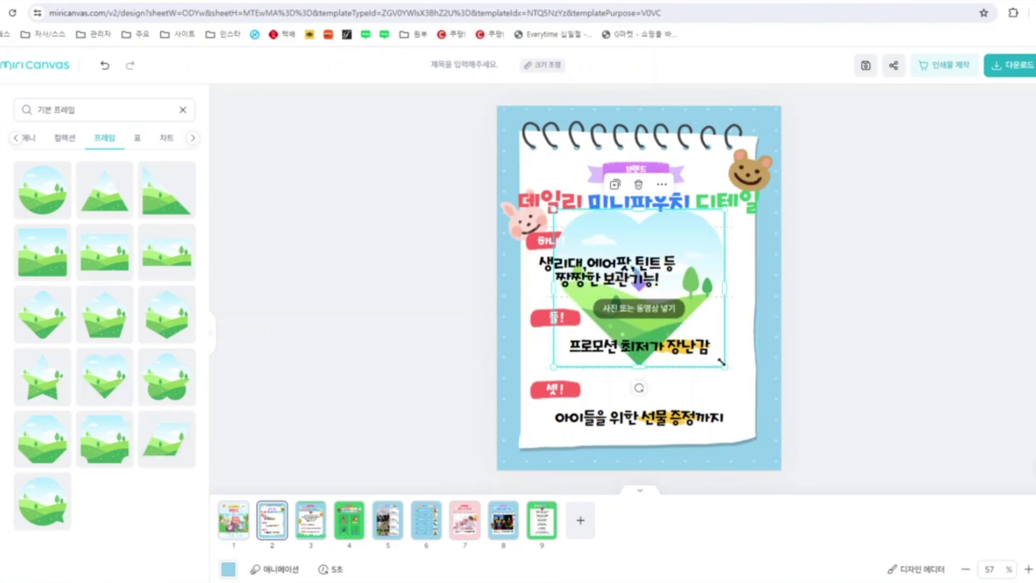
# Shrink the heart frame to roughly half its size and place it to the right of the 하나! text
pyautogui.moveTo(722, 362); pyautogui.dragTo(635, 284)
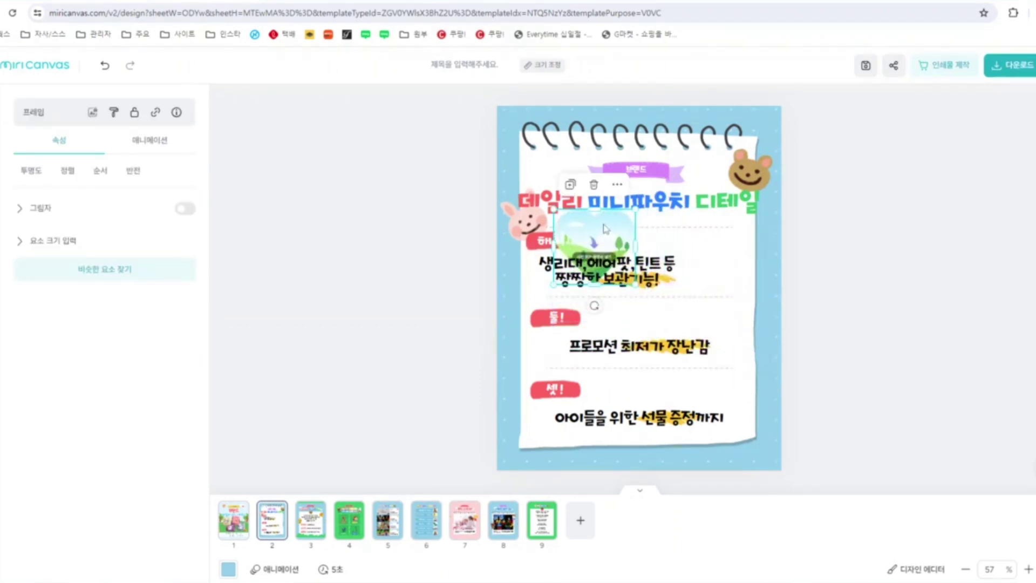
pyautogui.moveTo(605, 229); pyautogui.dragTo(700, 235)
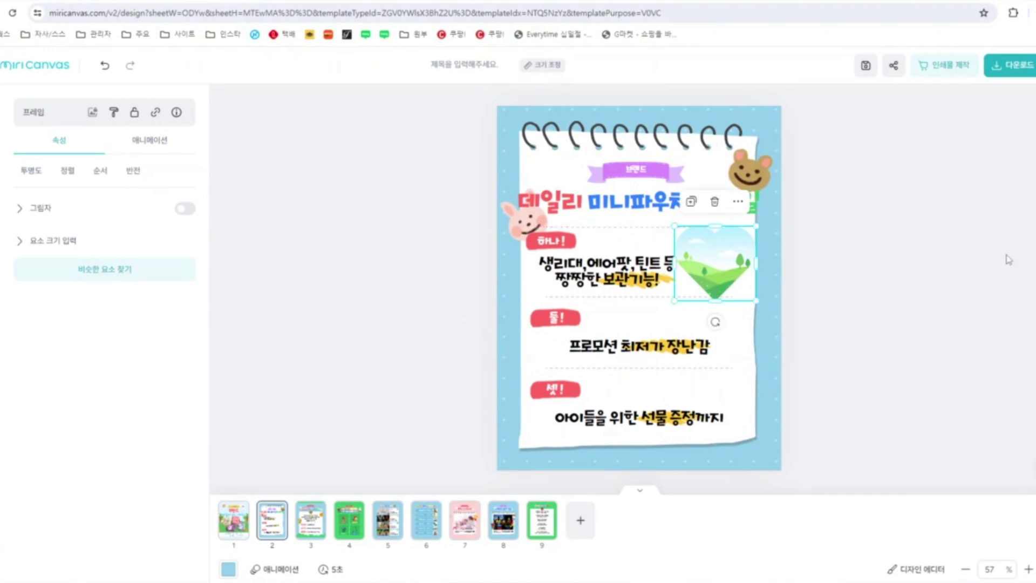
pyautogui.click(978, 262)
pyautogui.moveTo(200, 582)
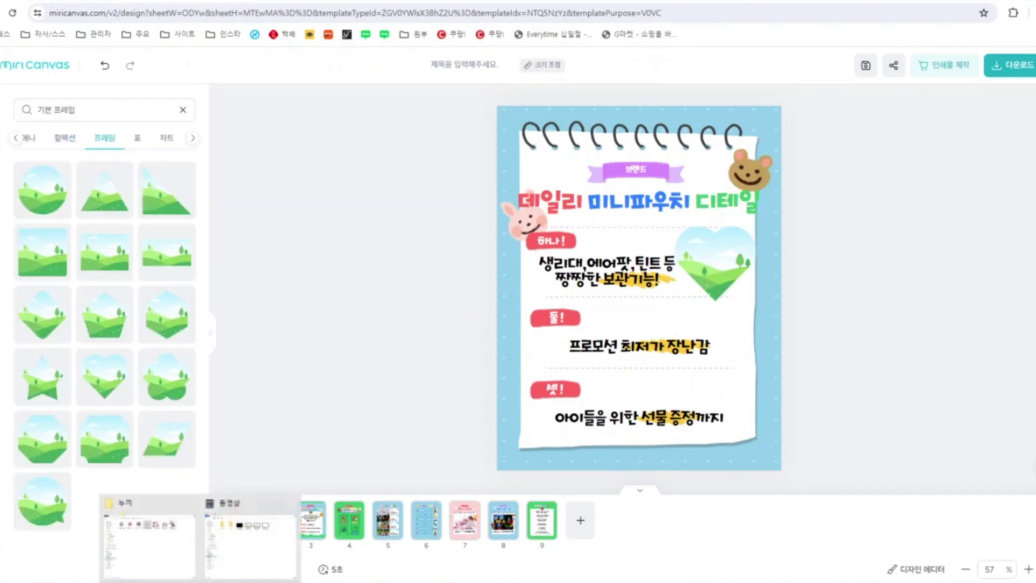
pyautogui.click(153, 553)
pyautogui.click(469, 89)
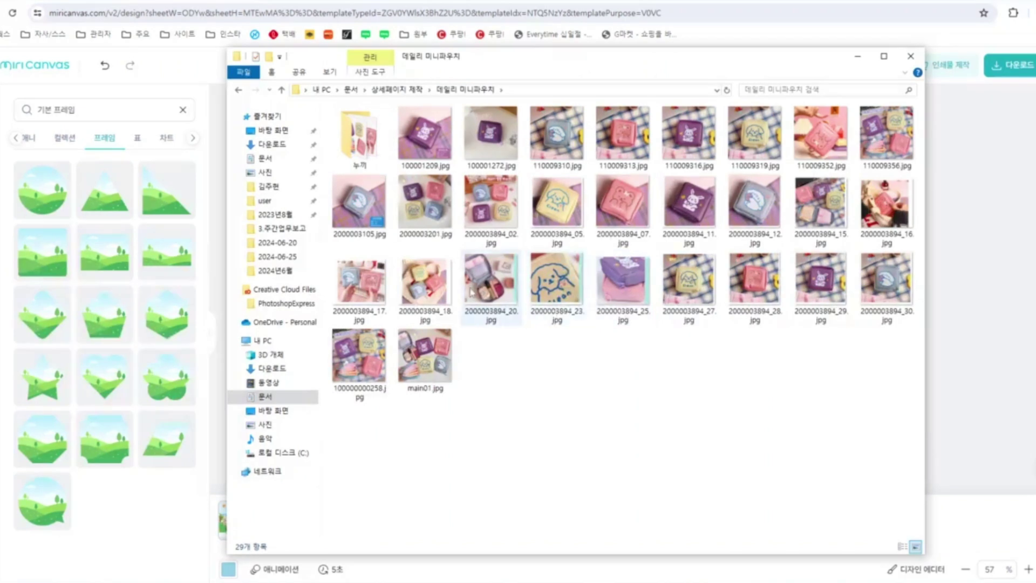
pyautogui.moveTo(489, 294); pyautogui.dragTo(1004, 275)
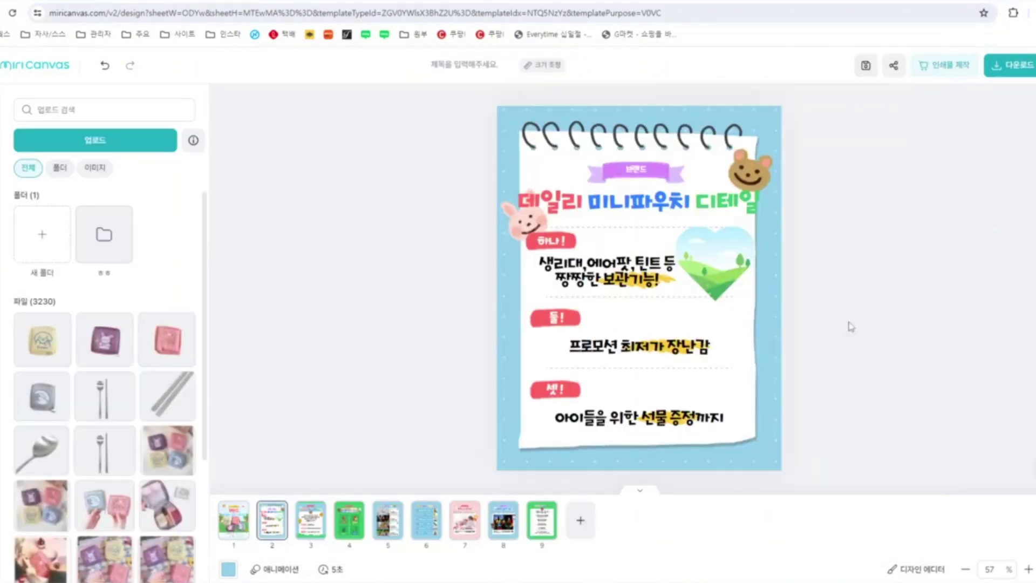
pyautogui.moveTo(691, 296); pyautogui.dragTo(754, 296)
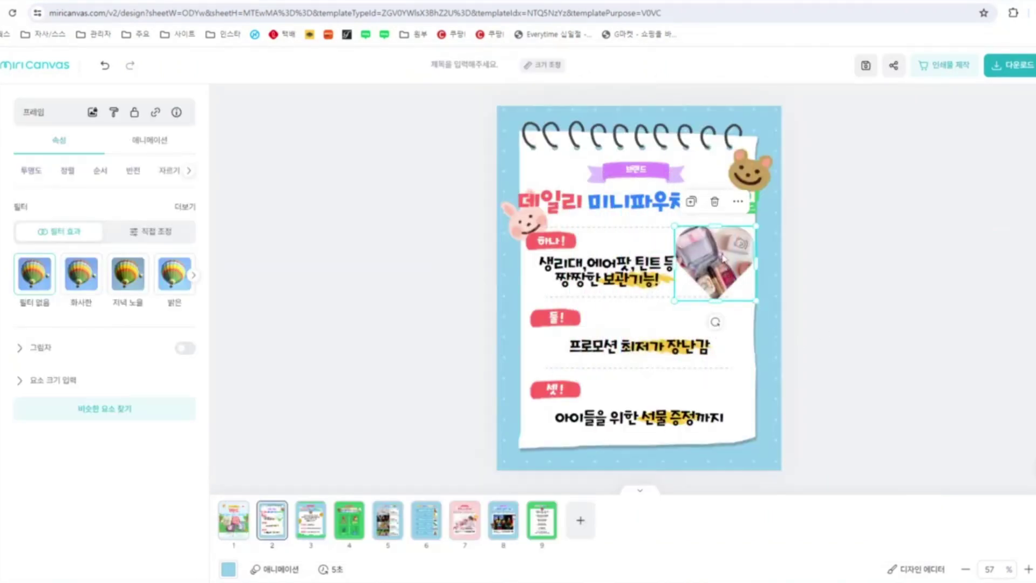
# Enlarge and reposition the photo inside the heart frame so the open pouch and its contents fill the heart
pyautogui.doubleClick(736, 275)
pyautogui.moveTo(761, 226); pyautogui.dragTo(768, 211)
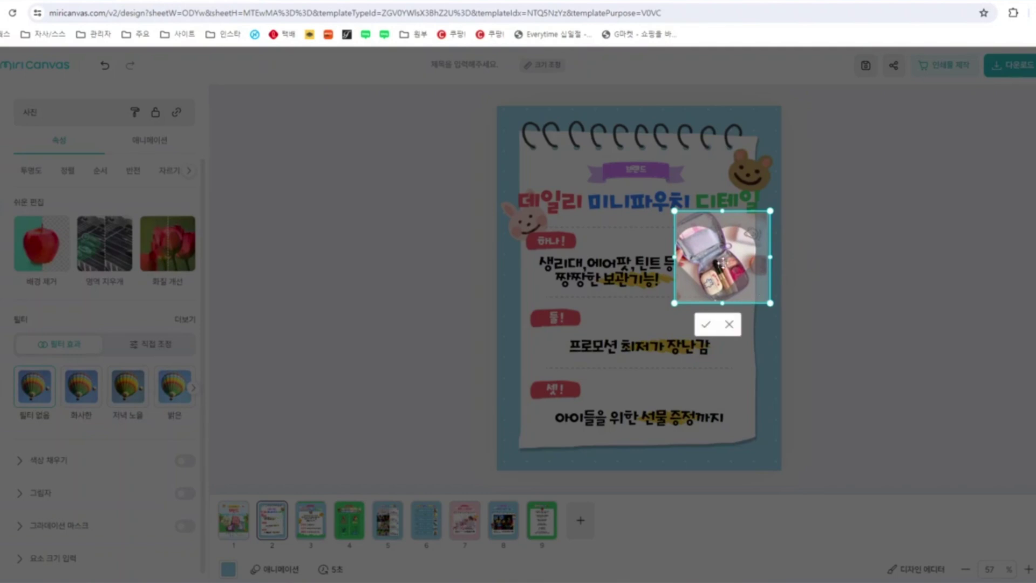
pyautogui.click(831, 295)
pyautogui.doubleClick(731, 267)
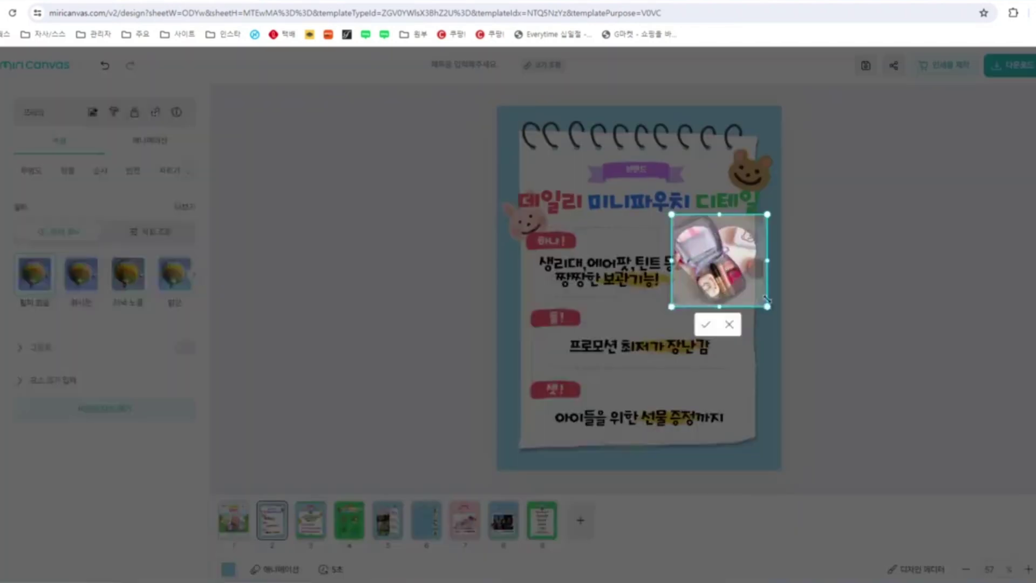
pyautogui.moveTo(767, 306); pyautogui.dragTo(727, 274)
pyautogui.click(906, 273)
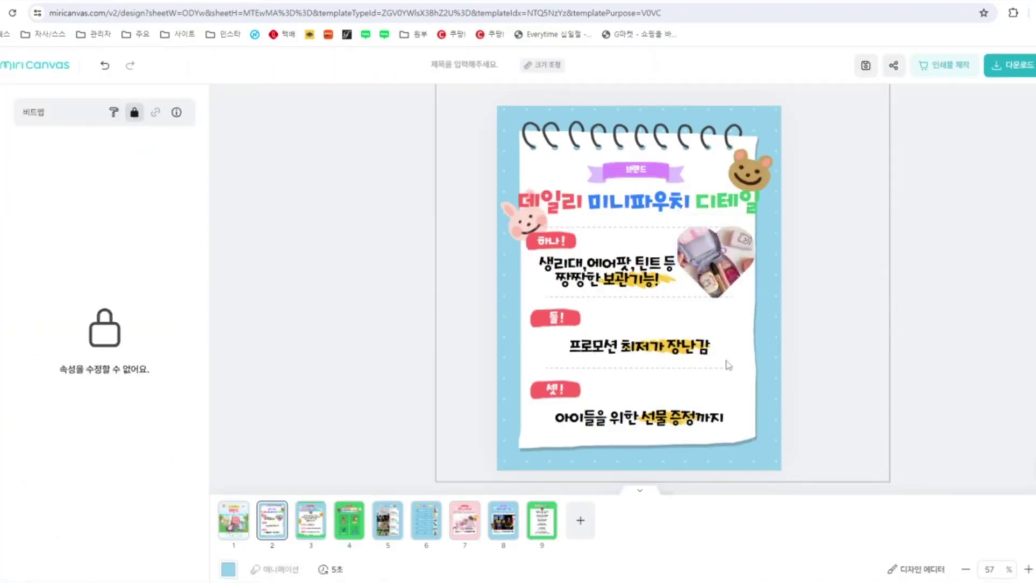
# Shift the line under the 둘! badge left and replace its text with 생활방수 소재로 안전한 방수기능!
pyautogui.click(593, 335)
pyautogui.moveTo(591, 346); pyautogui.dragTo(574, 346)
pyautogui.doubleClick(587, 345)
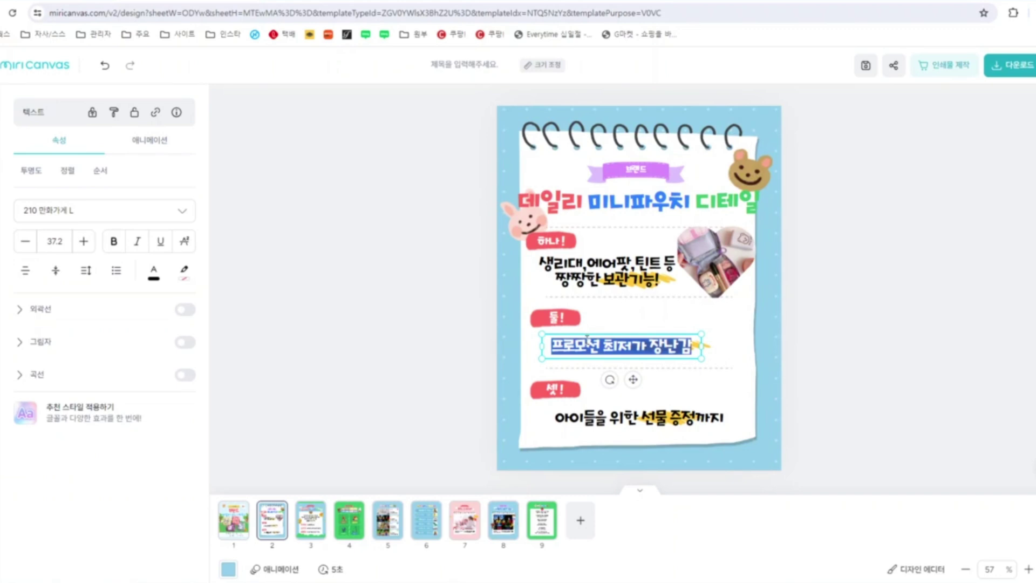
pyautogui.write('새활방수 소')
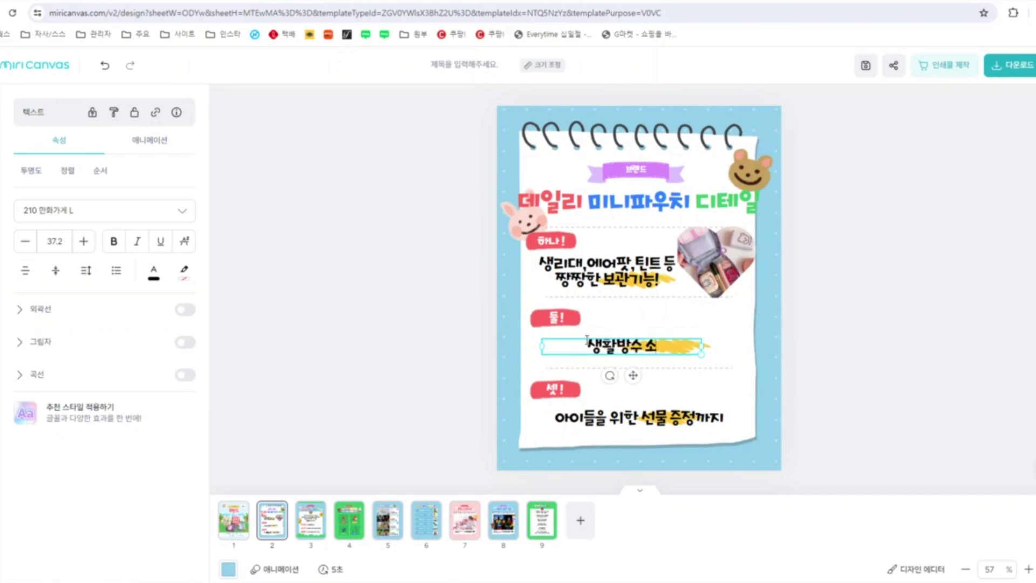
pyautogui.write('재로 앞전한 방수')
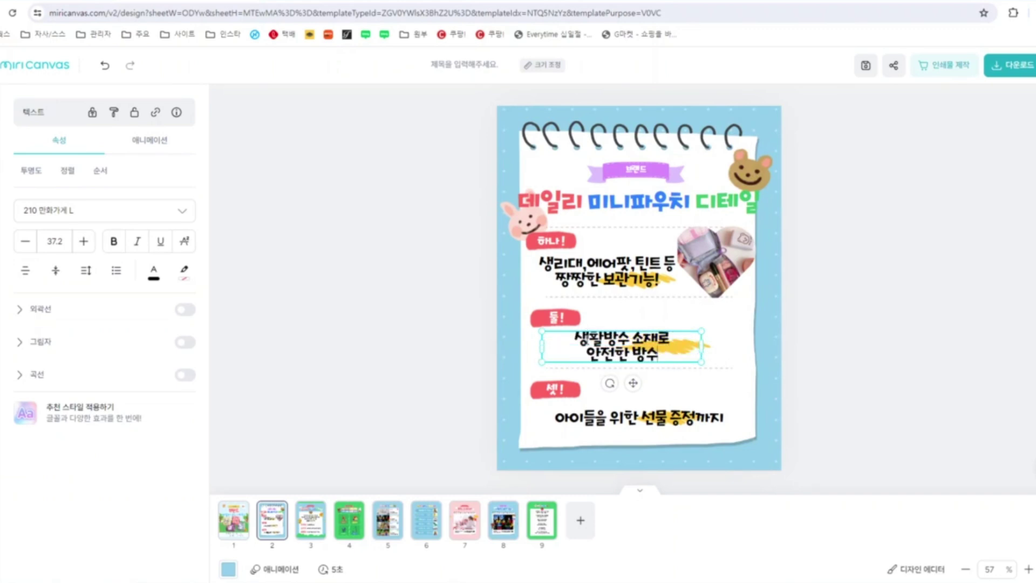
pyautogui.write('기능!')
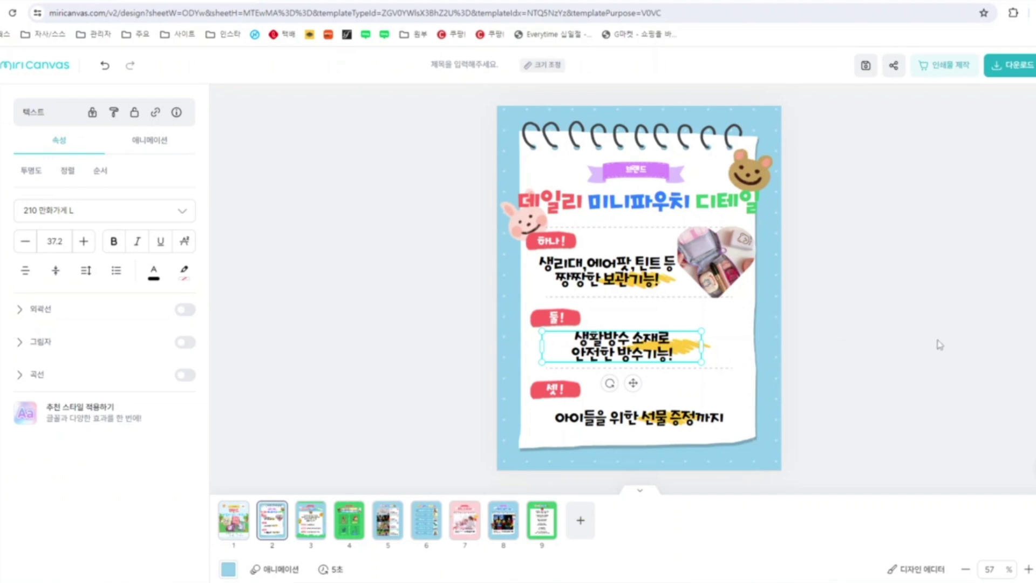
# Nudge the 둘! text up toward its badge and move its yellow highlight behind the words 방수기능!
pyautogui.click(985, 354)
pyautogui.moveTo(638, 350)
pyautogui.mouseDown()
pyautogui.moveTo(626, 349)
pyautogui.moveTo(636, 342)
pyautogui.mouseUp()
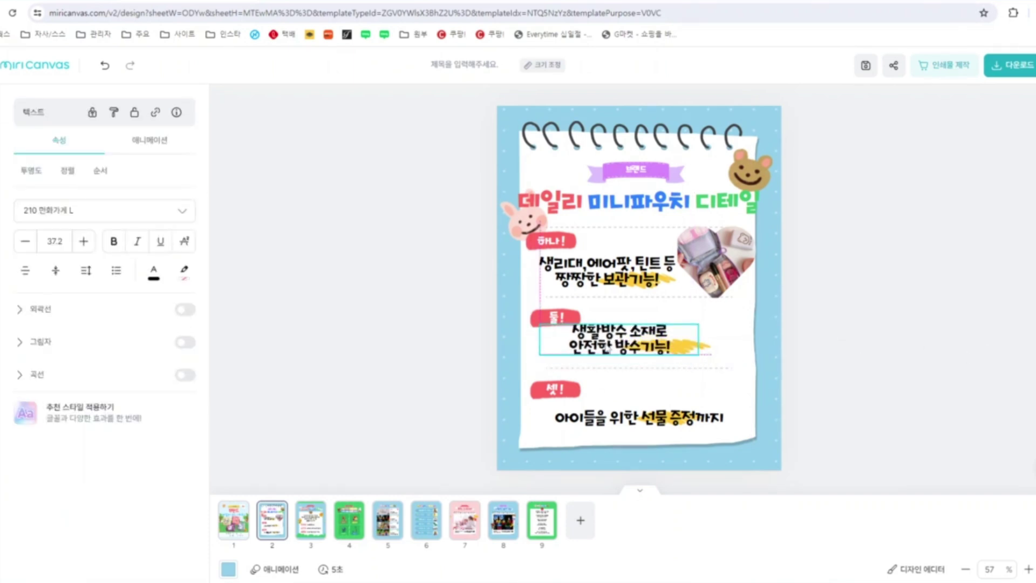
pyautogui.click(697, 351)
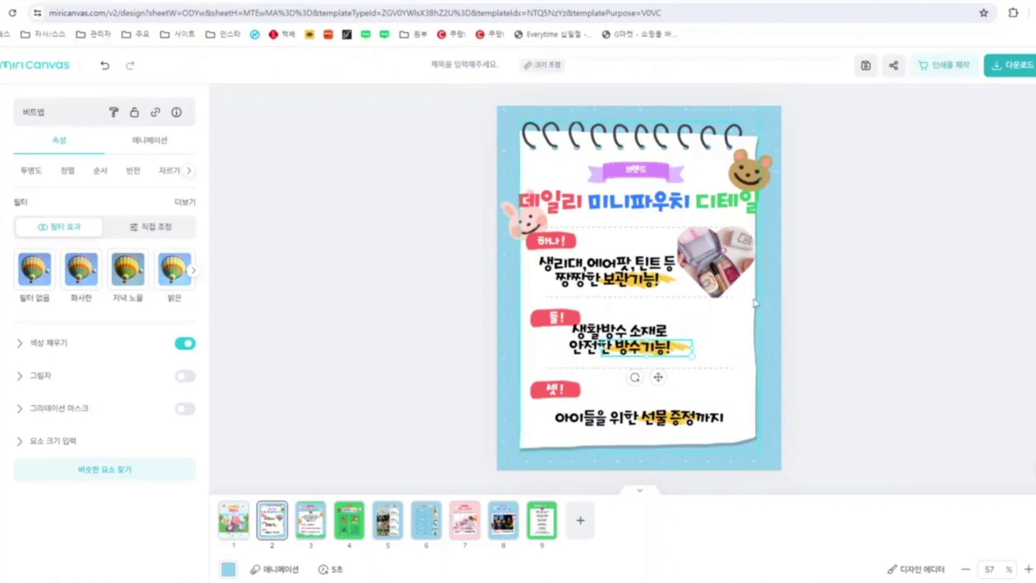
# Duplicate the heart photo frame and place the copy directly below it, beside the 둘! text
pyautogui.click(715, 262)
pyautogui.moveTo(716, 259); pyautogui.dragTo(729, 338)
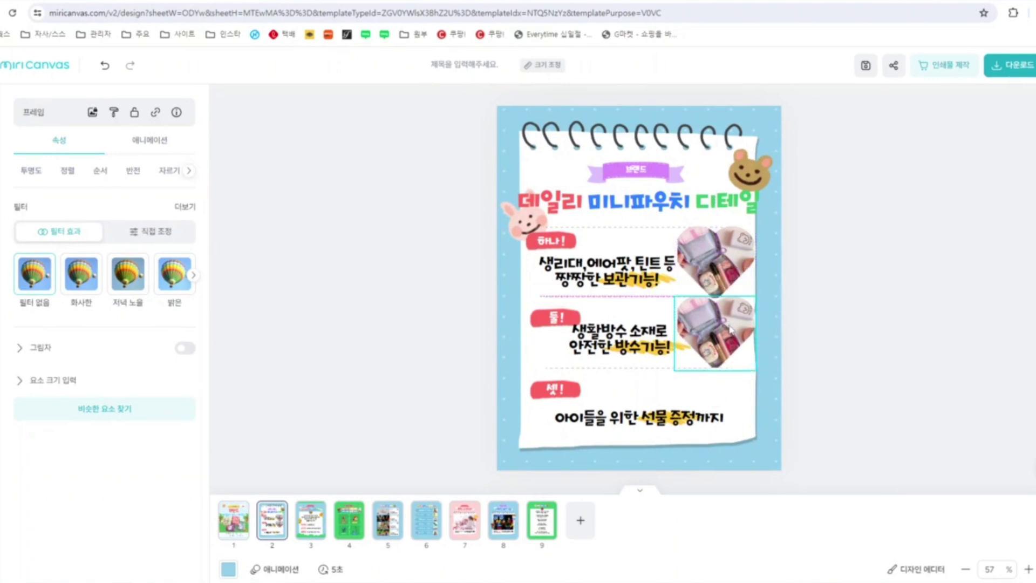
pyautogui.click(839, 325)
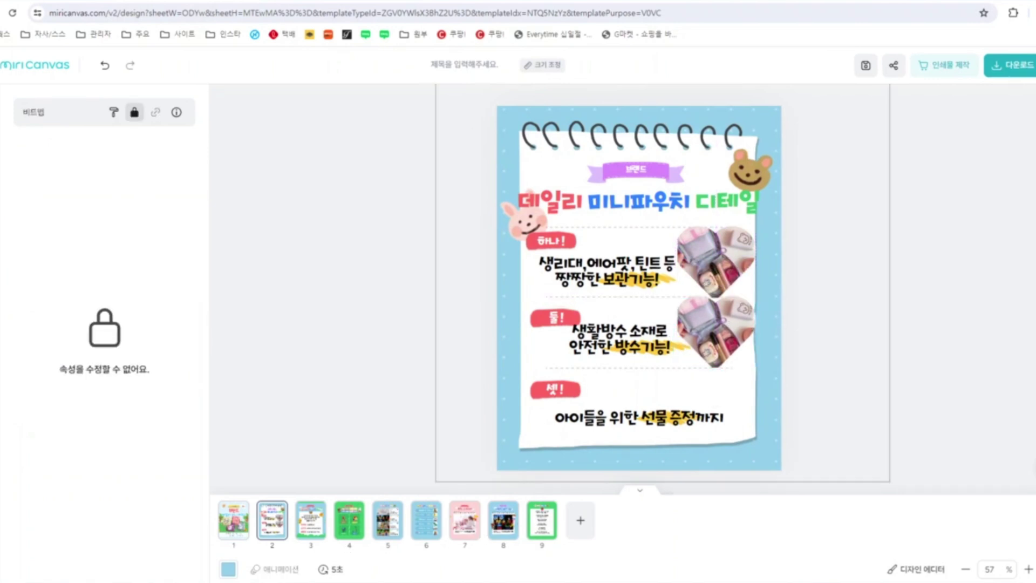
pyautogui.moveTo(199, 582)
pyautogui.click(177, 558)
pyautogui.moveTo(559, 275); pyautogui.dragTo(725, 321)
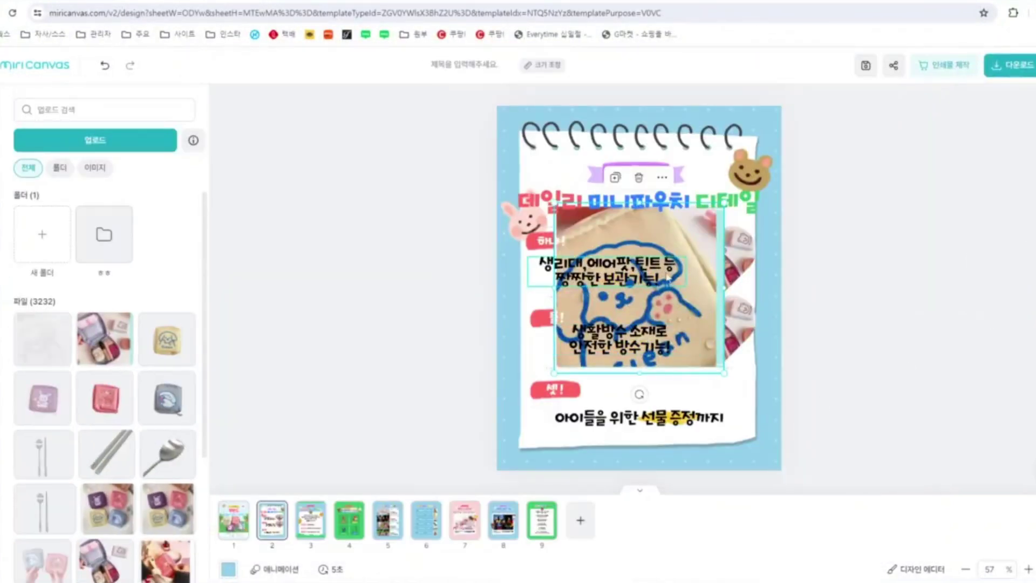
# Enlarge the embroidery photo inside the second heart frame so the dog's face and paw fill the heart
pyautogui.doubleClick(724, 321)
pyautogui.moveTo(671, 289); pyautogui.dragTo(623, 240)
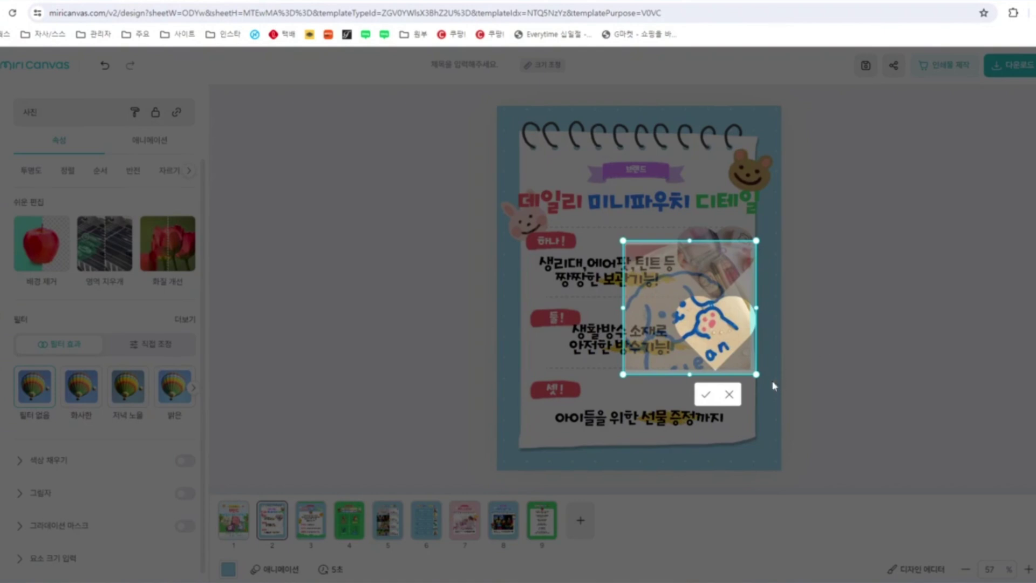
pyautogui.moveTo(756, 374); pyautogui.dragTo(767, 385)
pyautogui.click(714, 397)
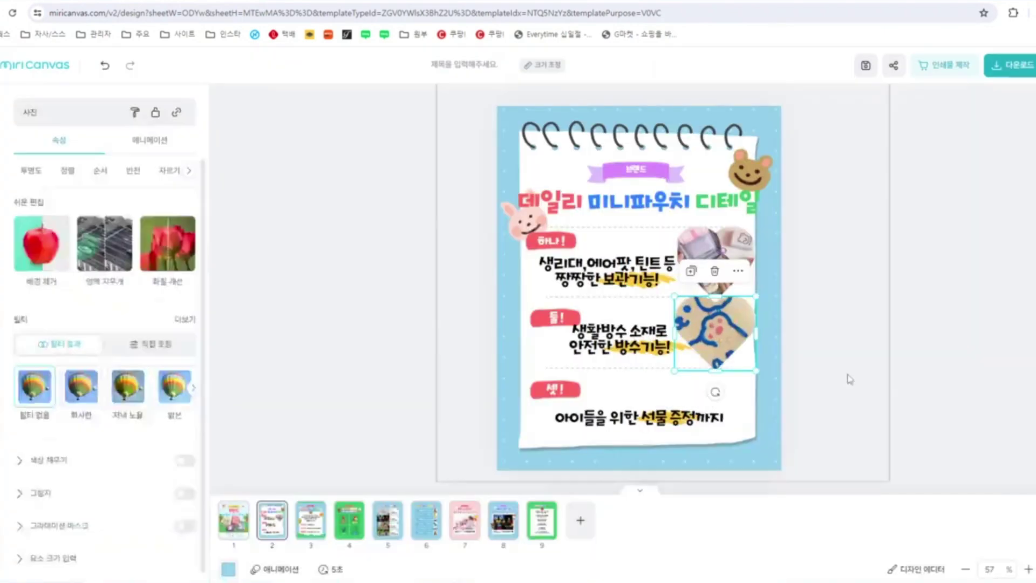
# Replace the text under the 셋! badge with 여닫이 부분에 고리로 편리한 여닫이기능!
pyautogui.click(615, 414)
pyautogui.doubleClick(624, 413)
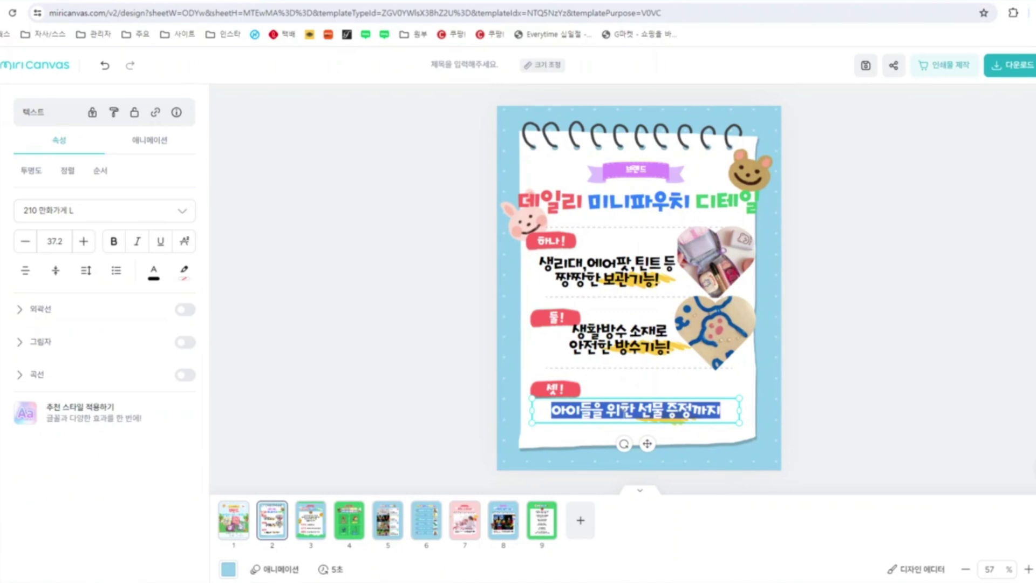
pyautogui.write('ㅇ')
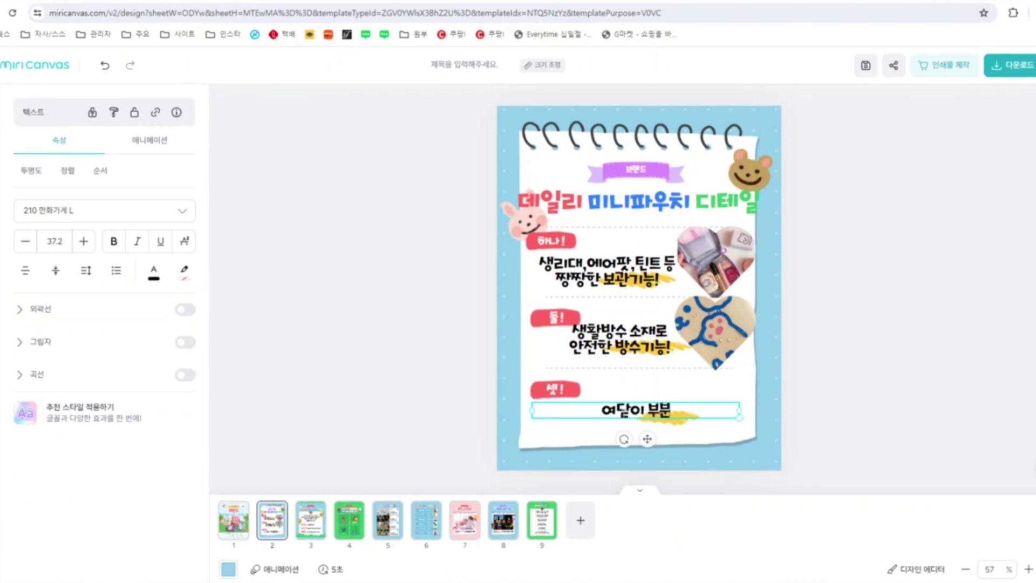
pyautogui.write('닫이 부분에 고리로 편리')
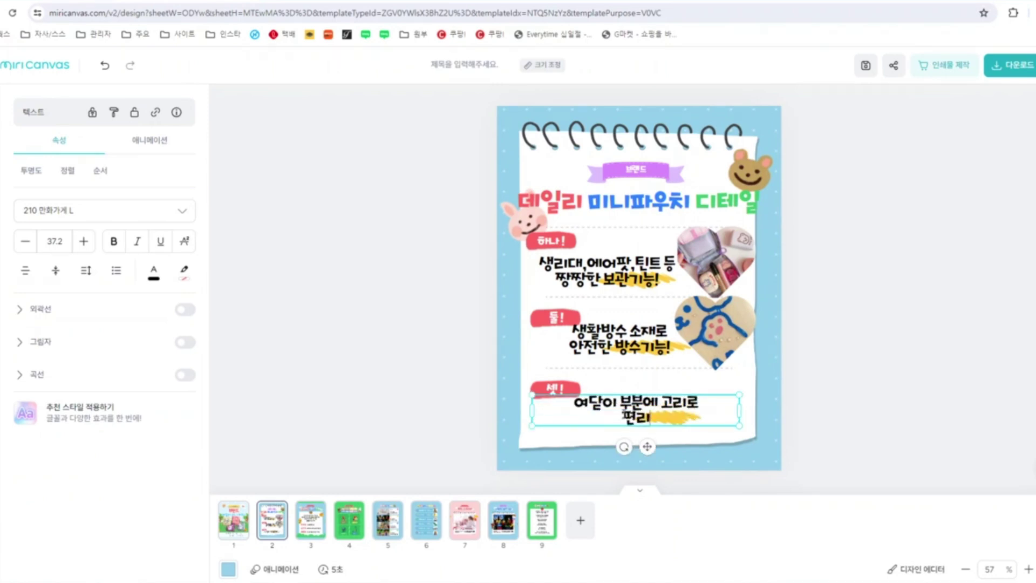
pyautogui.write('한 여닫이기능!')
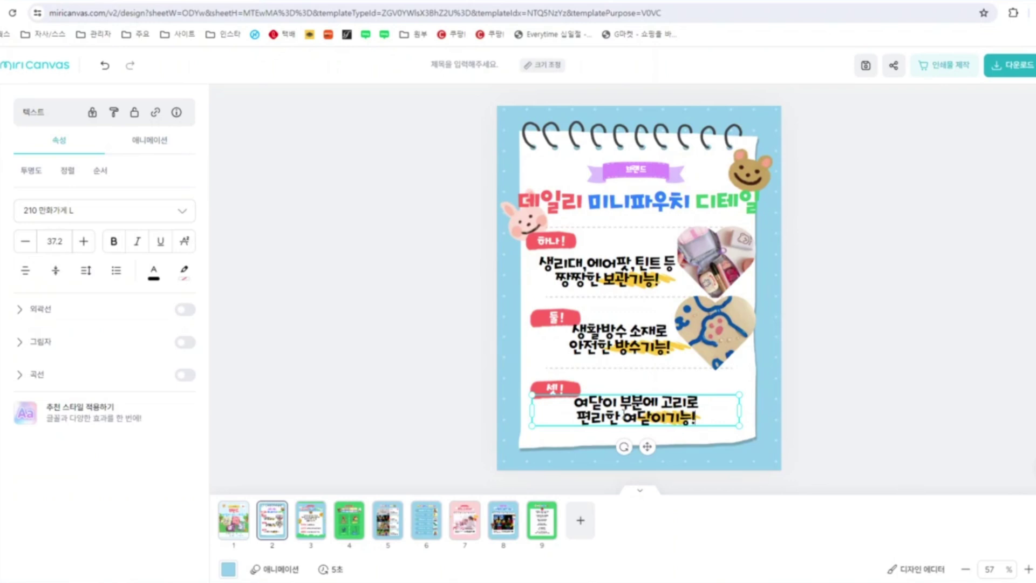
# Separate the yellow highlight from the 셋! text and position the two-line text just below its badge
pyautogui.click(947, 400)
pyautogui.moveTo(642, 408); pyautogui.dragTo(620, 425)
pyautogui.click(856, 432)
pyautogui.click(708, 423)
pyautogui.click(821, 419)
pyautogui.click(690, 423)
pyautogui.click(696, 417)
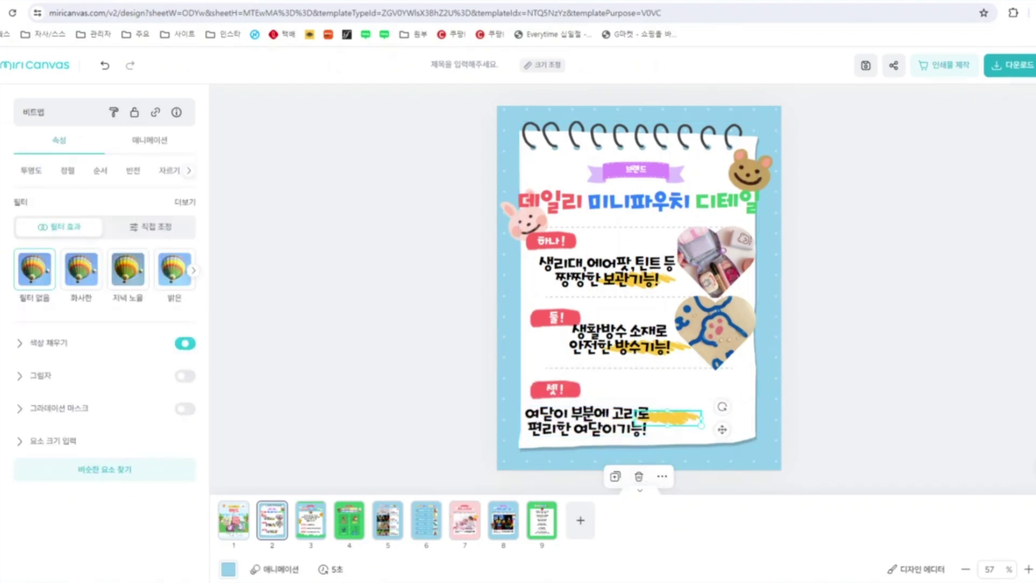
pyautogui.moveTo(689, 421); pyautogui.dragTo(718, 432)
pyautogui.click(683, 419)
pyautogui.moveTo(645, 378); pyautogui.dragTo(662, 410)
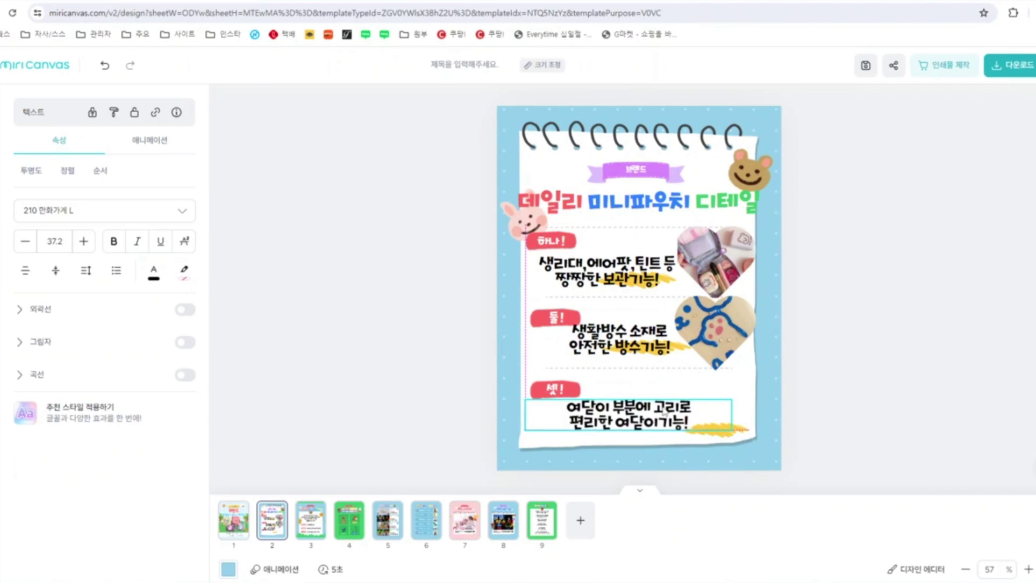
pyautogui.click(839, 430)
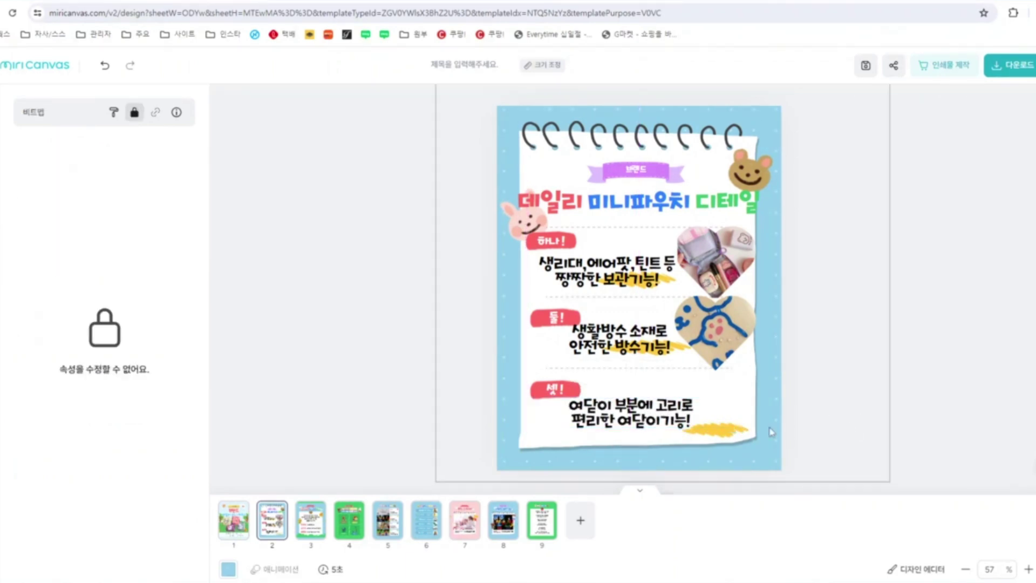
# Place the yellow highlight behind the words 여닫이기능! in the 셋! text
pyautogui.click(732, 433)
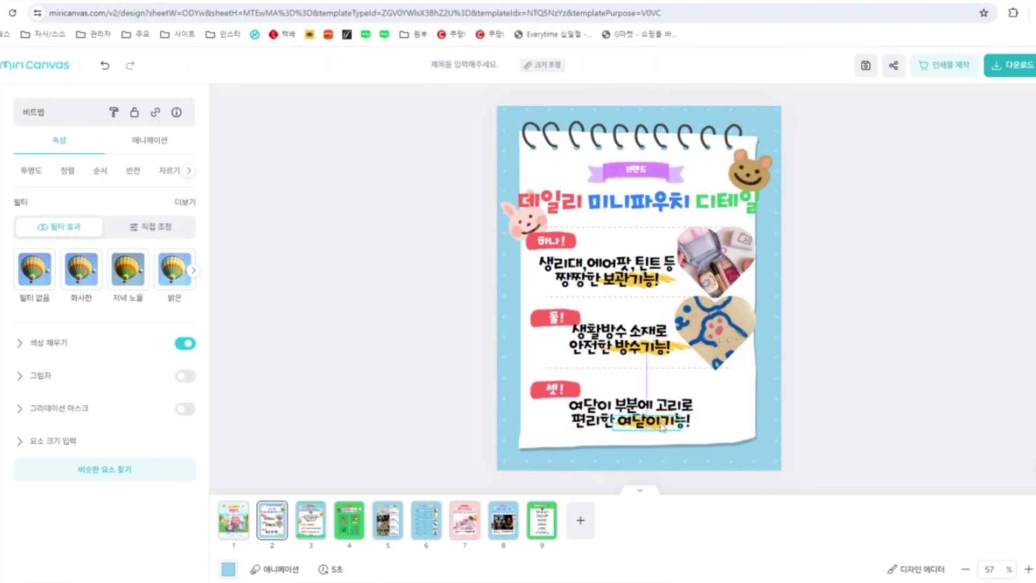
pyautogui.moveTo(657, 427); pyautogui.dragTo(670, 426)
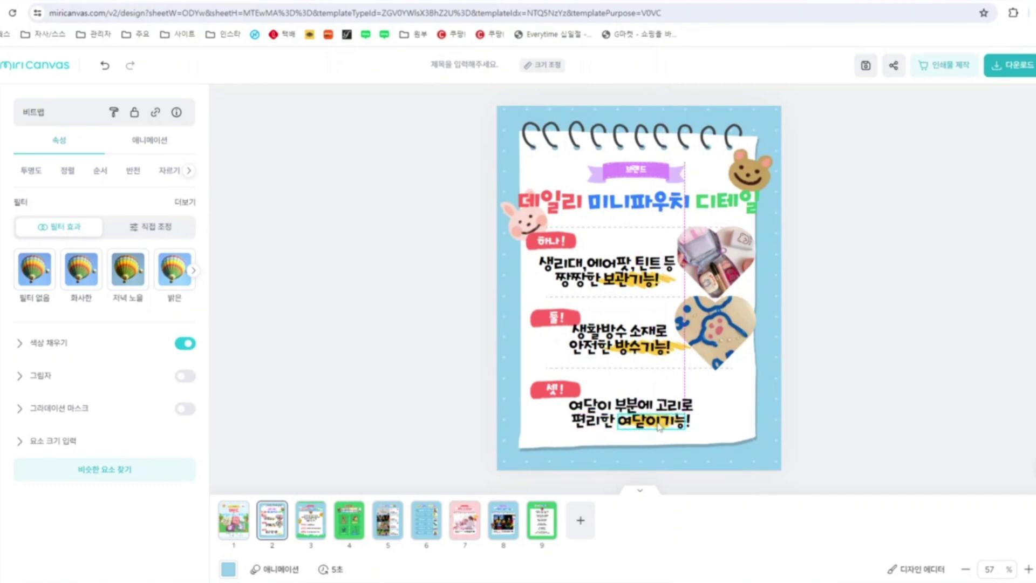
pyautogui.click(777, 354)
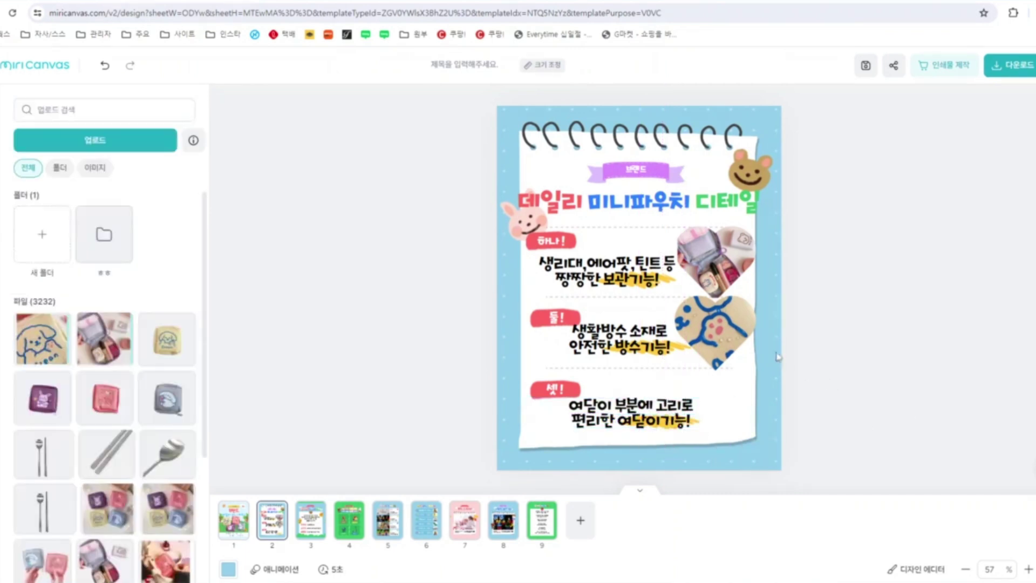
# Duplicate the second heart photo frame and place the copy directly below it, beside the 셋! text
pyautogui.click(734, 334)
pyautogui.click(691, 270)
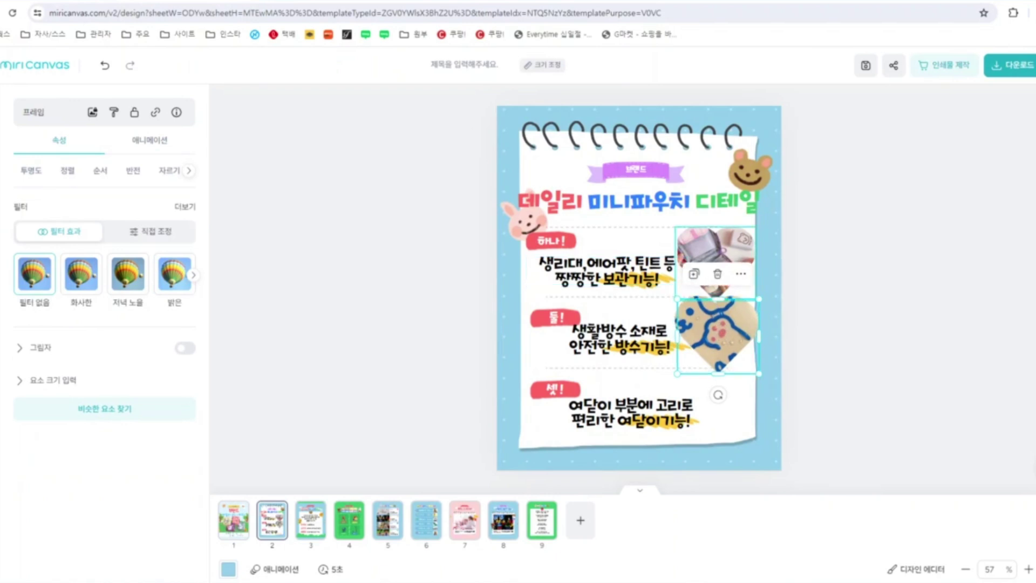
pyautogui.moveTo(713, 325); pyautogui.dragTo(715, 391)
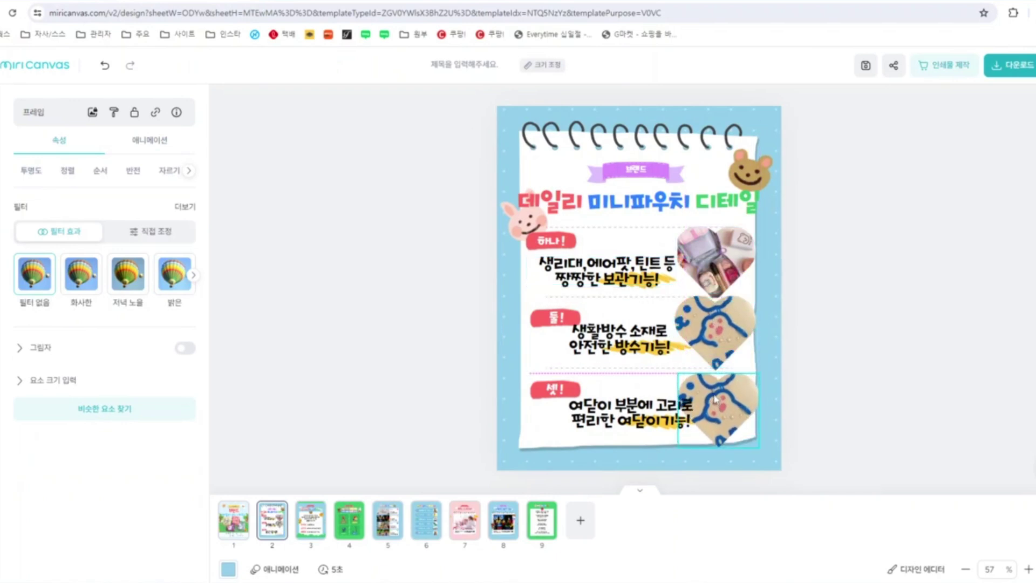
# Rearrange the 셋! text and its yellow highlight so they sit clear of the third heart frame, aligned with the 둘! row
pyautogui.click(637, 413)
pyautogui.moveTo(637, 413); pyautogui.dragTo(616, 443)
pyautogui.click(688, 435)
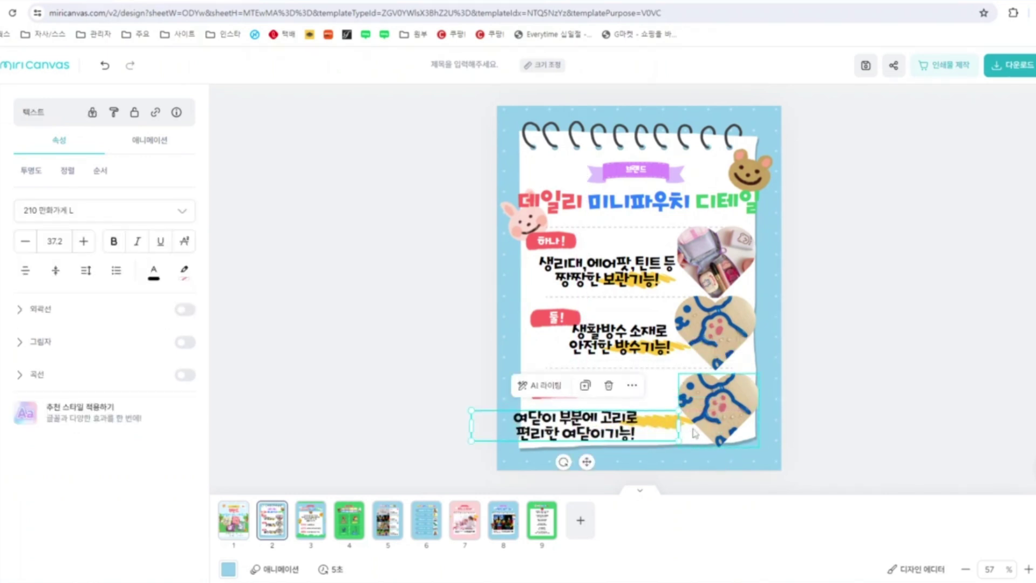
pyautogui.moveTo(698, 418); pyautogui.dragTo(668, 440)
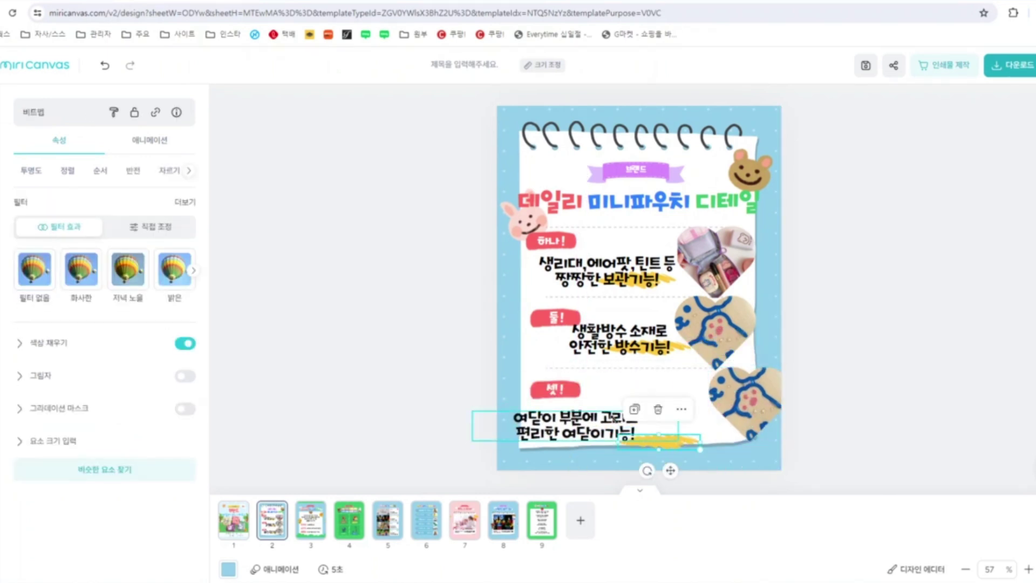
pyautogui.moveTo(602, 419); pyautogui.dragTo(634, 412)
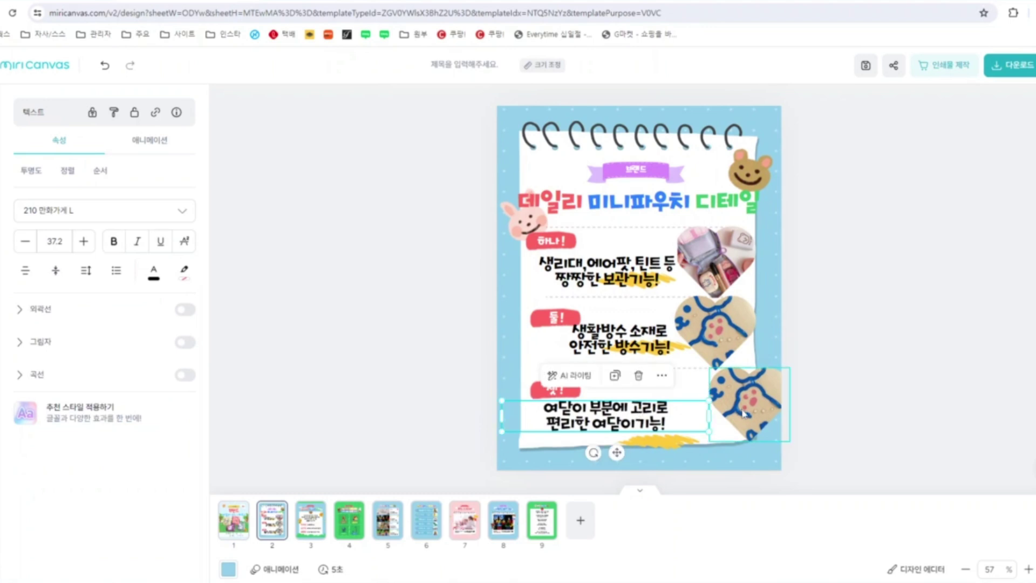
pyautogui.click(723, 416)
pyautogui.moveTo(722, 417); pyautogui.dragTo(718, 417)
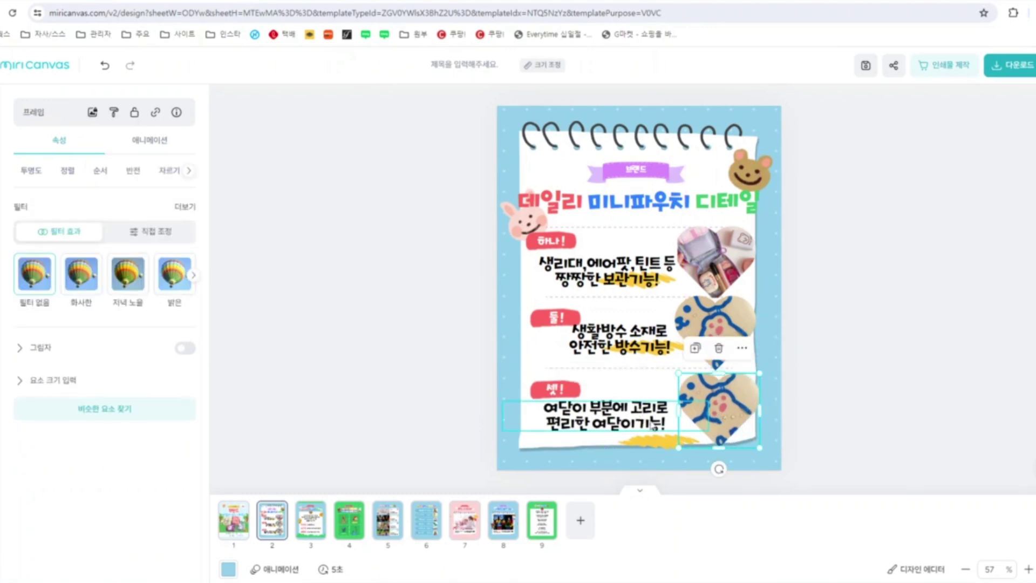
pyautogui.moveTo(653, 427)
pyautogui.mouseDown()
pyautogui.moveTo(659, 422)
pyautogui.moveTo(665, 441)
pyautogui.moveTo(651, 427)
pyautogui.mouseUp()
pyautogui.click(883, 396)
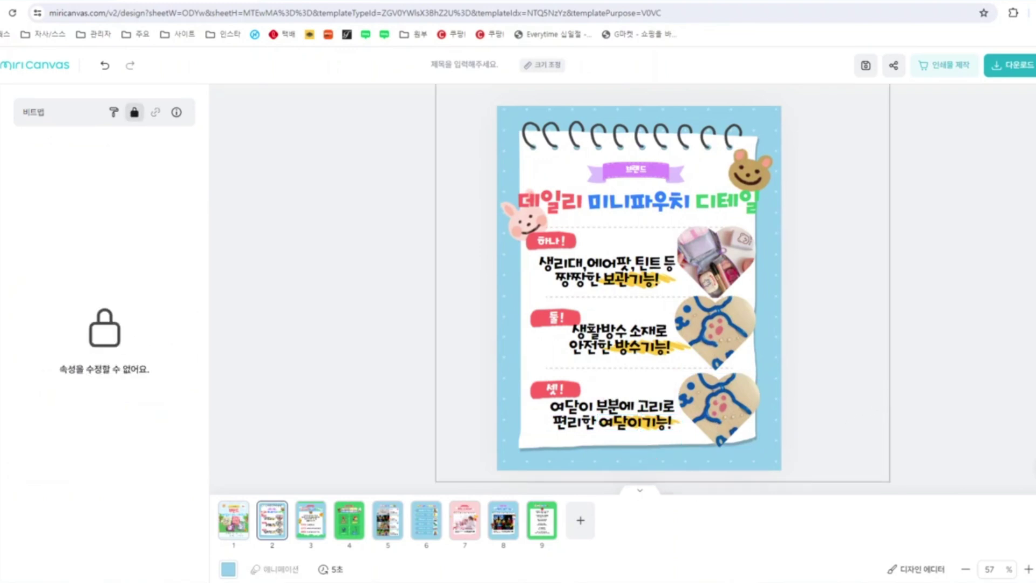
pyautogui.moveTo(199, 580)
pyautogui.click(146, 540)
pyautogui.moveTo(648, 300); pyautogui.dragTo(985, 305)
pyautogui.moveTo(695, 273); pyautogui.dragTo(735, 403)
# Enlarge and shift the photo inside the third heart frame so the purple pouch's zipper ring is centred
pyautogui.doubleClick(733, 404)
pyautogui.moveTo(678, 374); pyautogui.dragTo(650, 348)
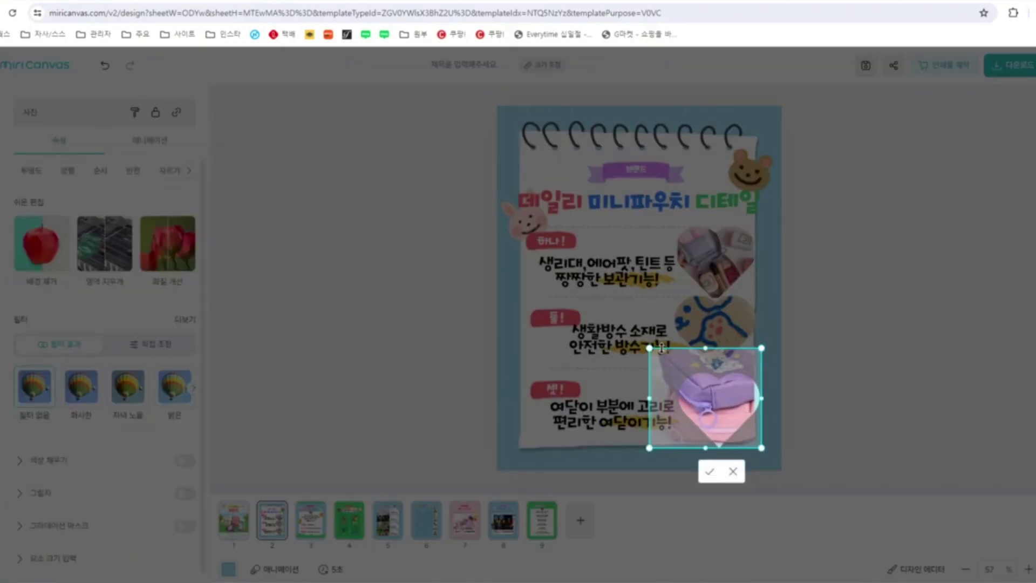
pyautogui.moveTo(738, 413); pyautogui.dragTo(751, 410)
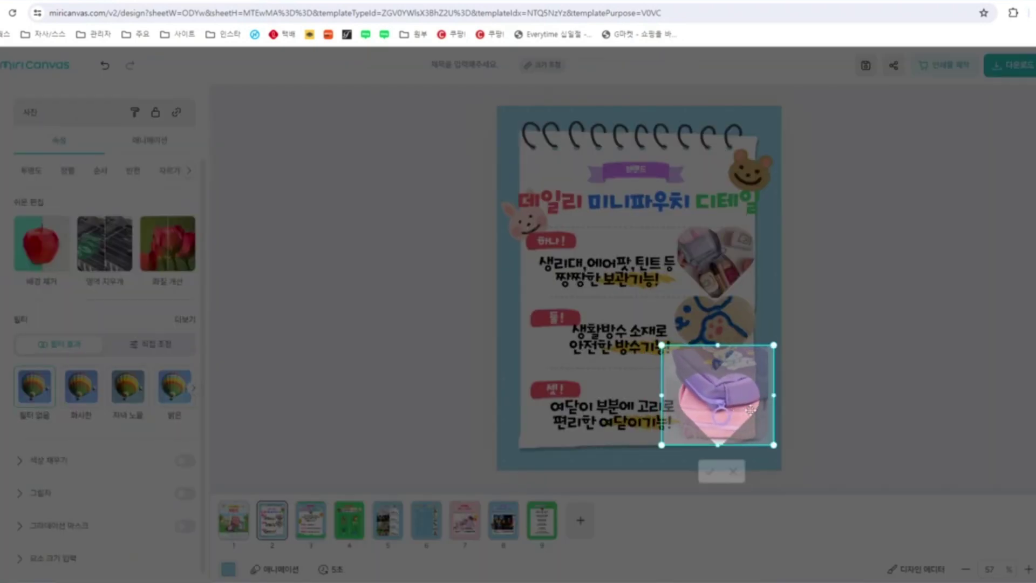
pyautogui.click(884, 397)
pyautogui.click(969, 441)
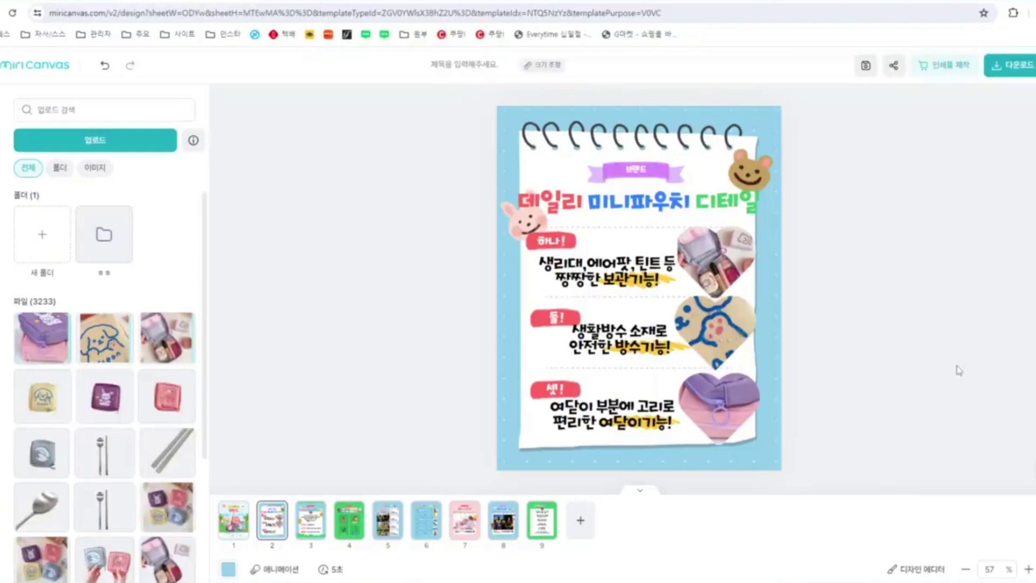
# Nudge the 데일리 미니파우치 디테일 title up closer to the 브랜드 ribbon
pyautogui.click(734, 201)
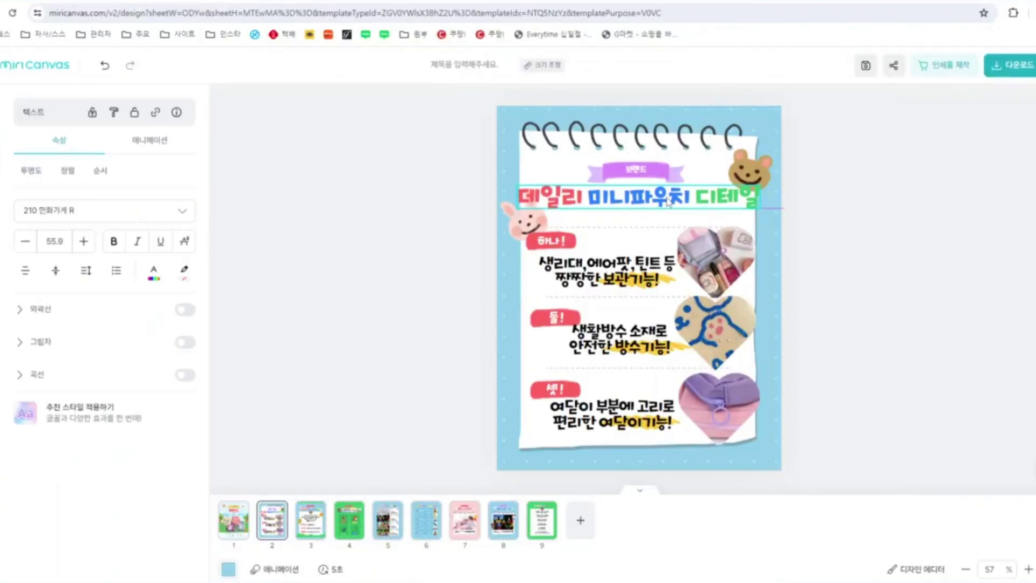
pyautogui.click(919, 233)
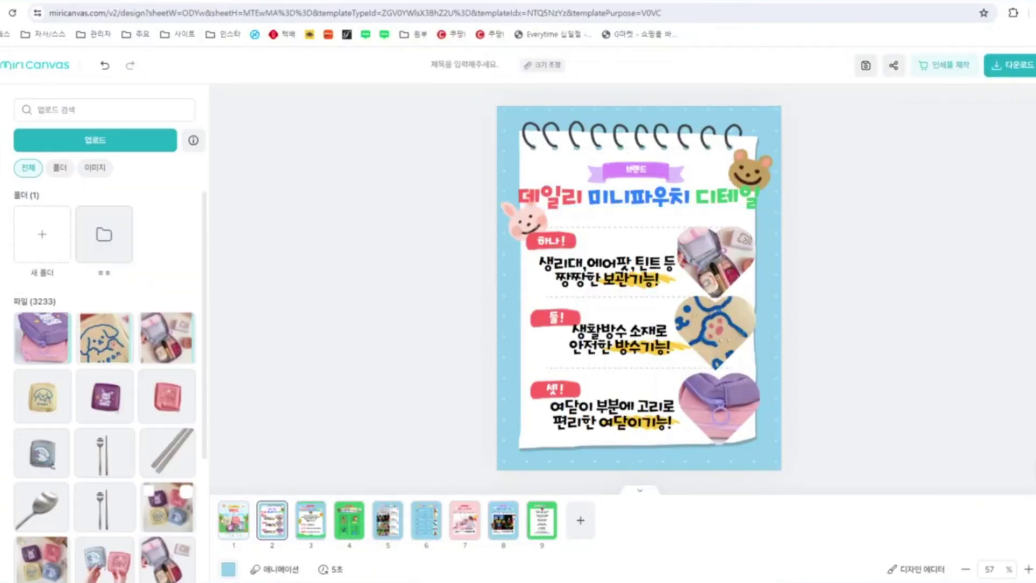
# On page 4, change the first title line to 브랜드 데일리, replacing each coloured word separately
pyautogui.click(303, 533)
pyautogui.click(357, 533)
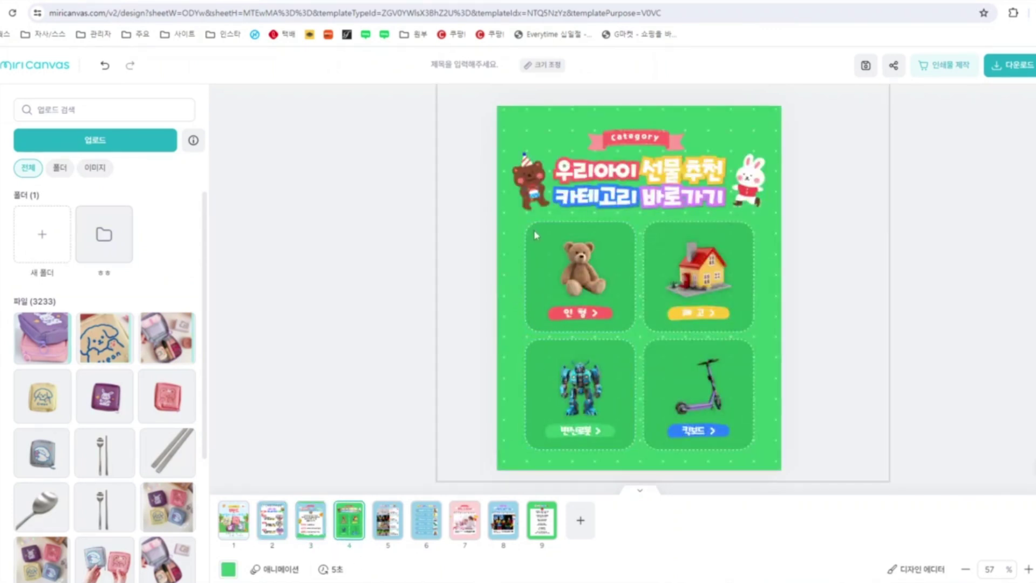
pyautogui.doubleClick(604, 173)
pyautogui.moveTo(638, 172); pyautogui.dragTo(563, 175)
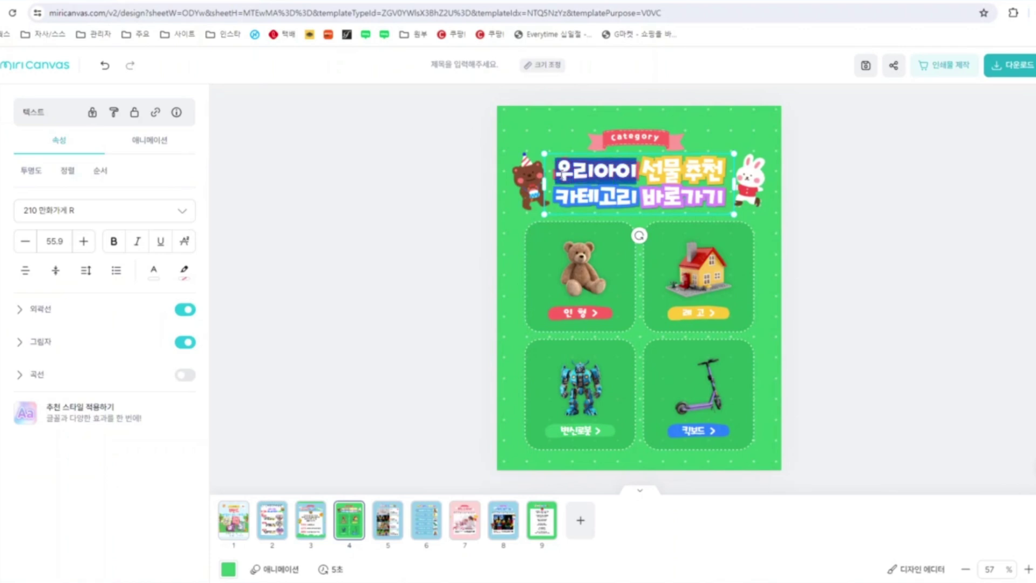
pyautogui.write('브랜드')
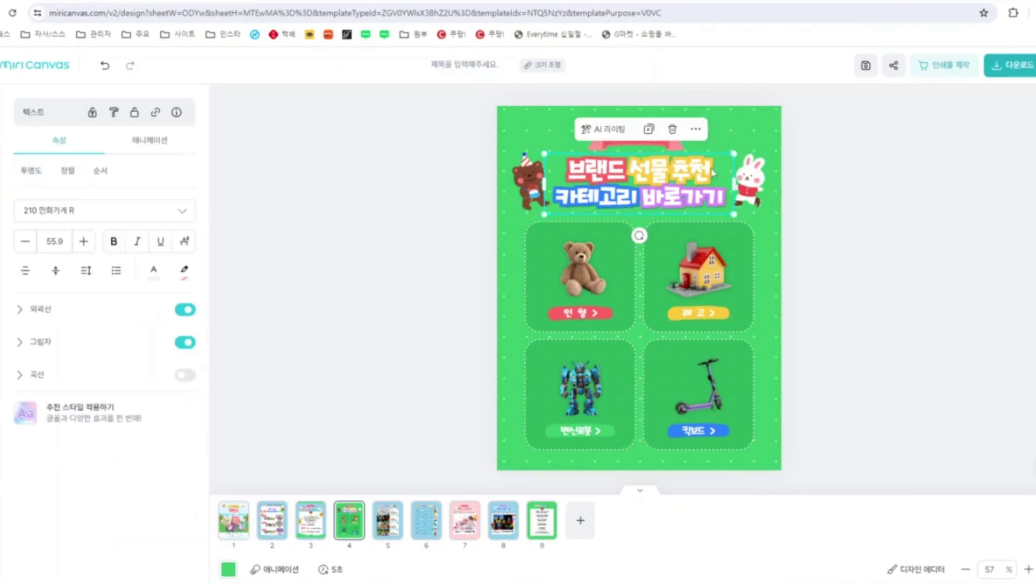
pyautogui.moveTo(712, 171); pyautogui.dragTo(632, 171)
pyautogui.write('데일리')
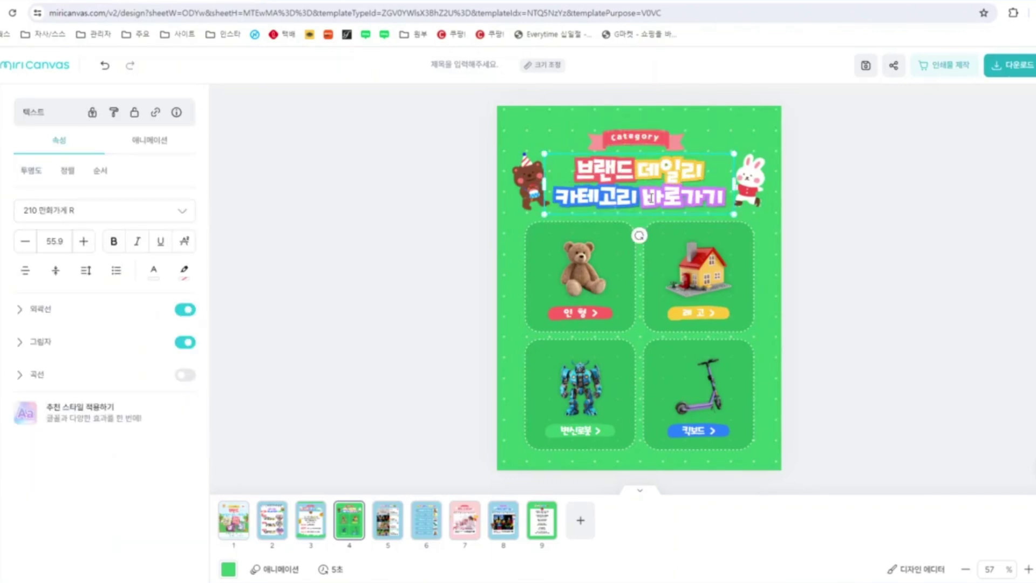
# Change the second title line on page 4 to 미니파우치 종류!, replacing each coloured word separately
pyautogui.moveTo(638, 198); pyautogui.dragTo(576, 197)
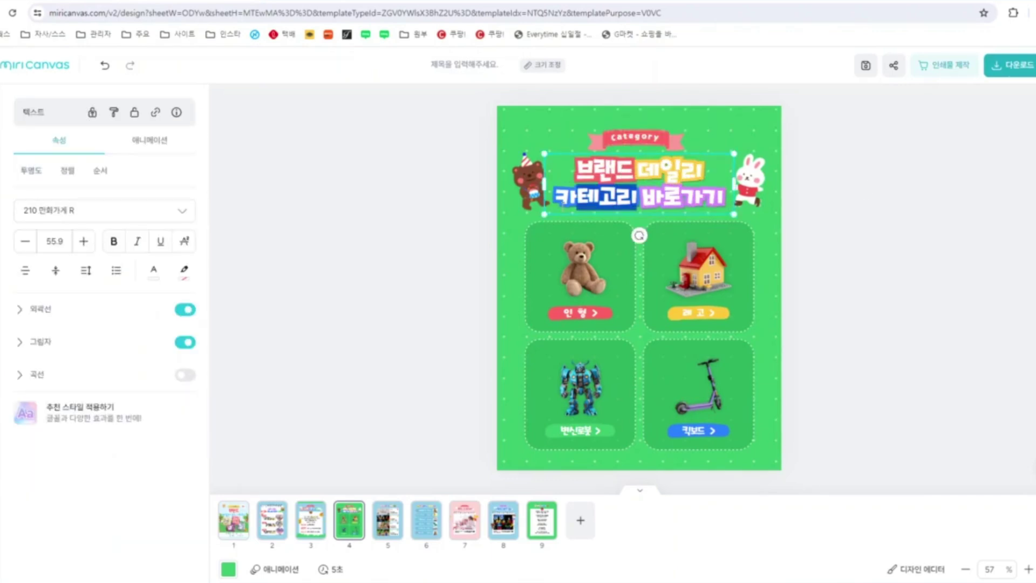
pyautogui.write('미니파우치')
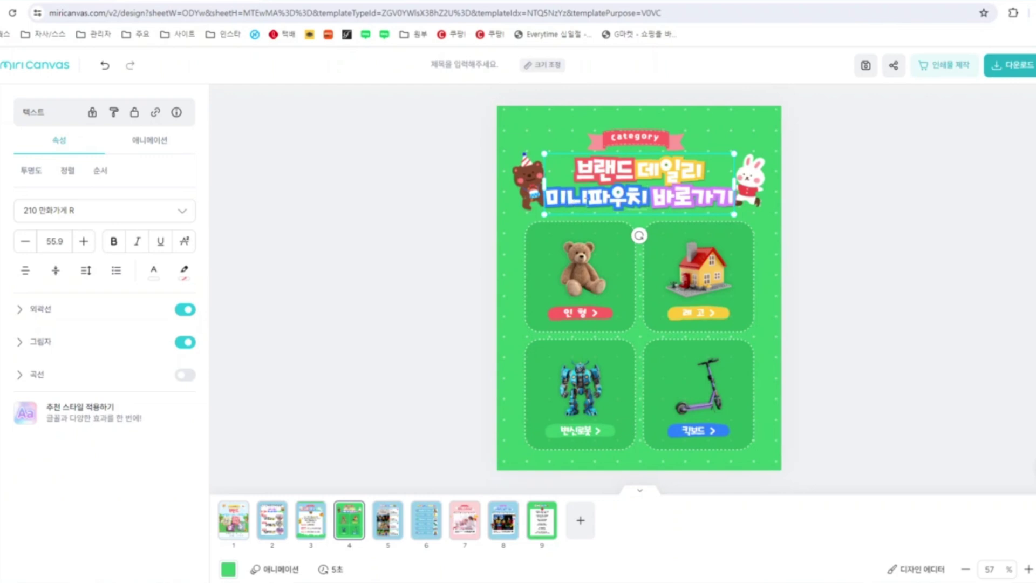
pyautogui.moveTo(659, 198); pyautogui.dragTo(716, 198)
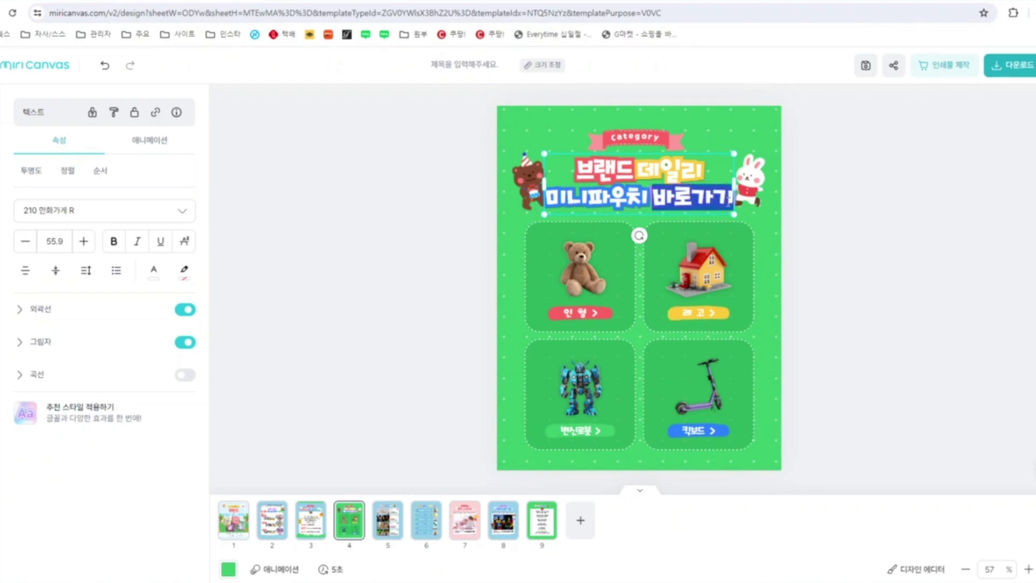
pyautogui.write('종류!')
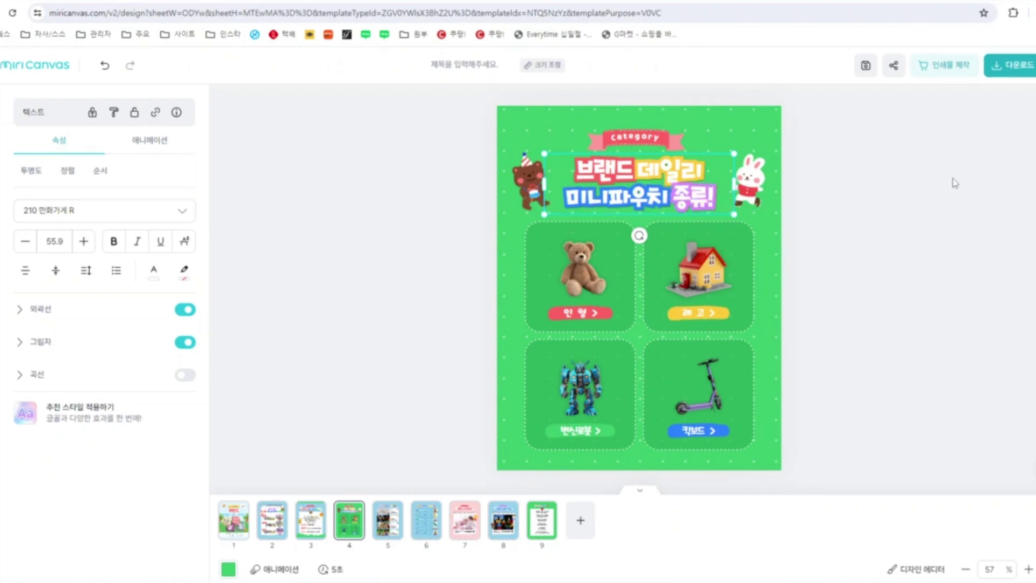
# Replace the Category label in the red ribbon with 브랜드
pyautogui.doubleClick(630, 140)
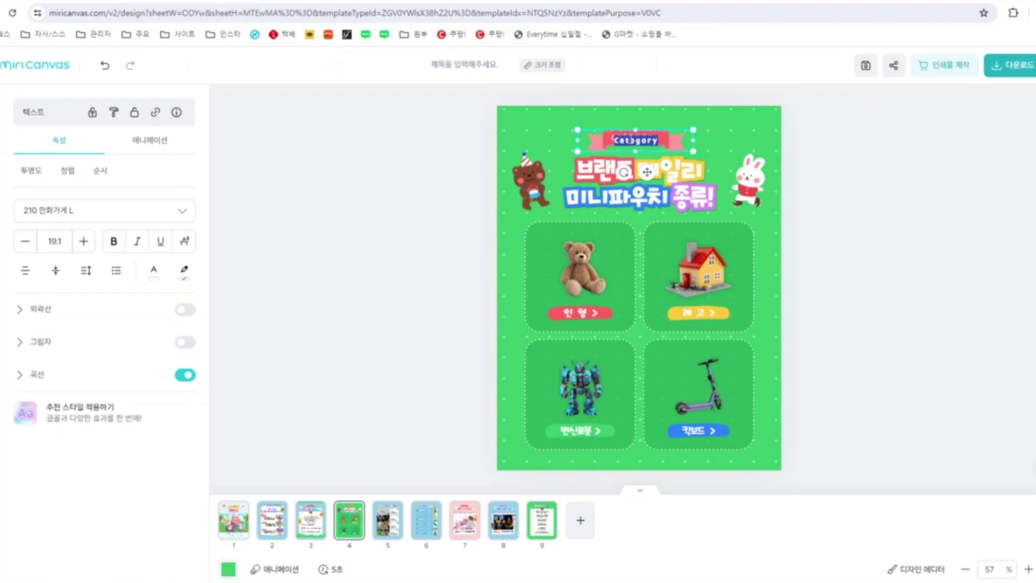
pyautogui.write('브랜ㄷ')
pyautogui.click(972, 271)
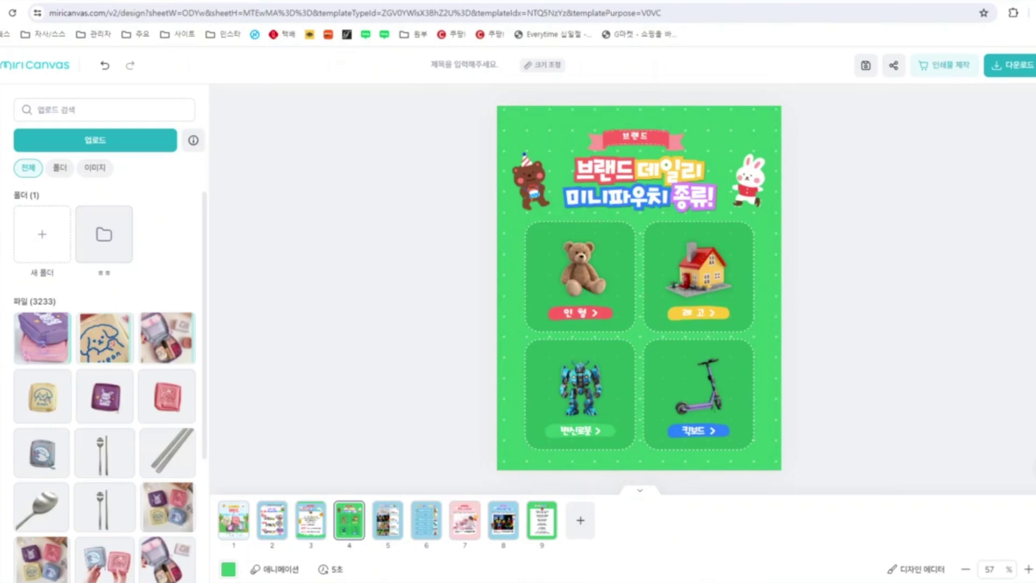
# Switch to the 데일리 미니파우치 photo folder and narrow its window so the page 4 canvas stays visible beside it
pyautogui.click(151, 521)
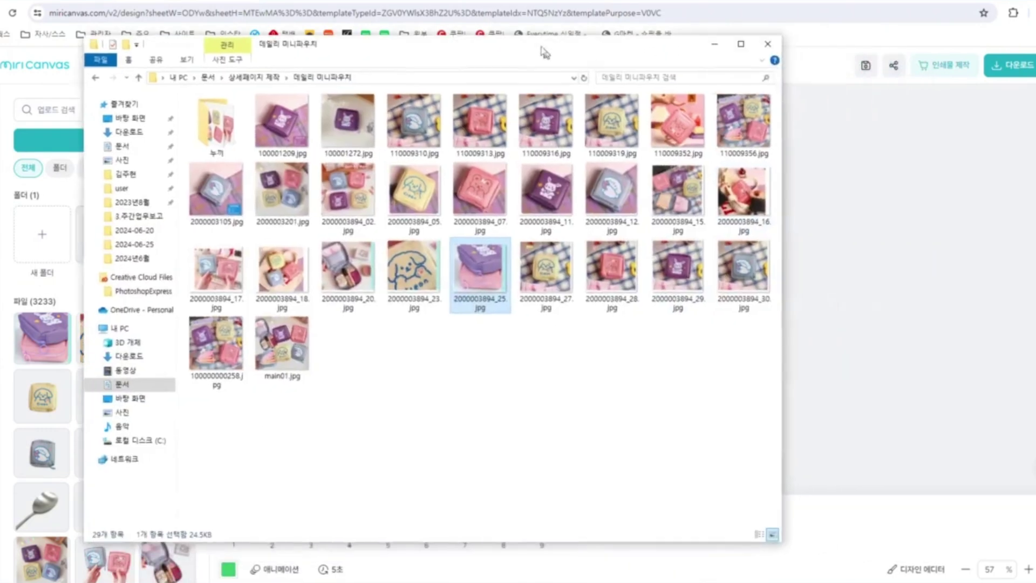
pyautogui.moveTo(542, 51); pyautogui.dragTo(509, 40)
pyautogui.moveTo(748, 146); pyautogui.dragTo(452, 150)
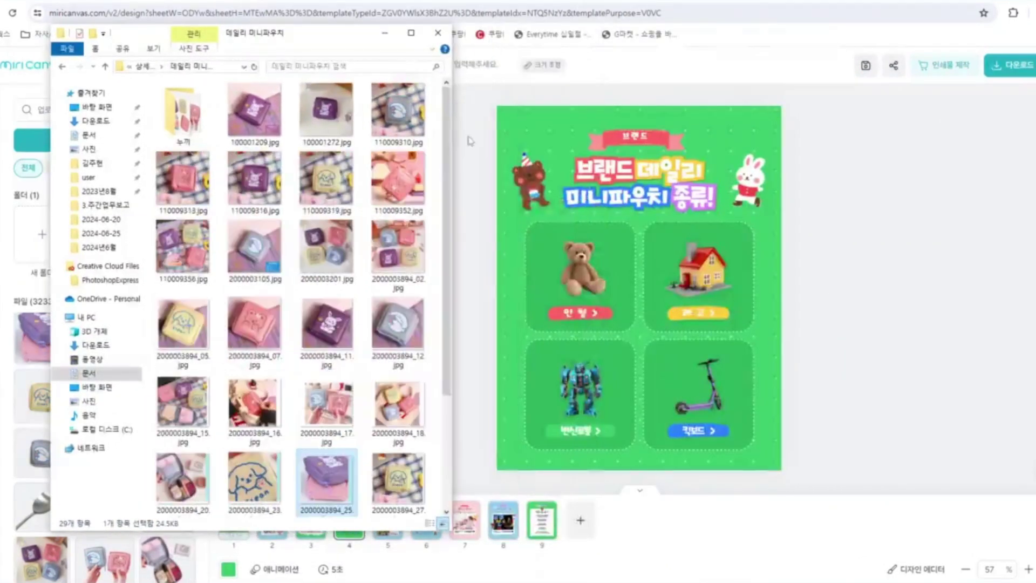
pyautogui.click(183, 326)
pyautogui.moveTo(257, 335); pyautogui.dragTo(576, 321)
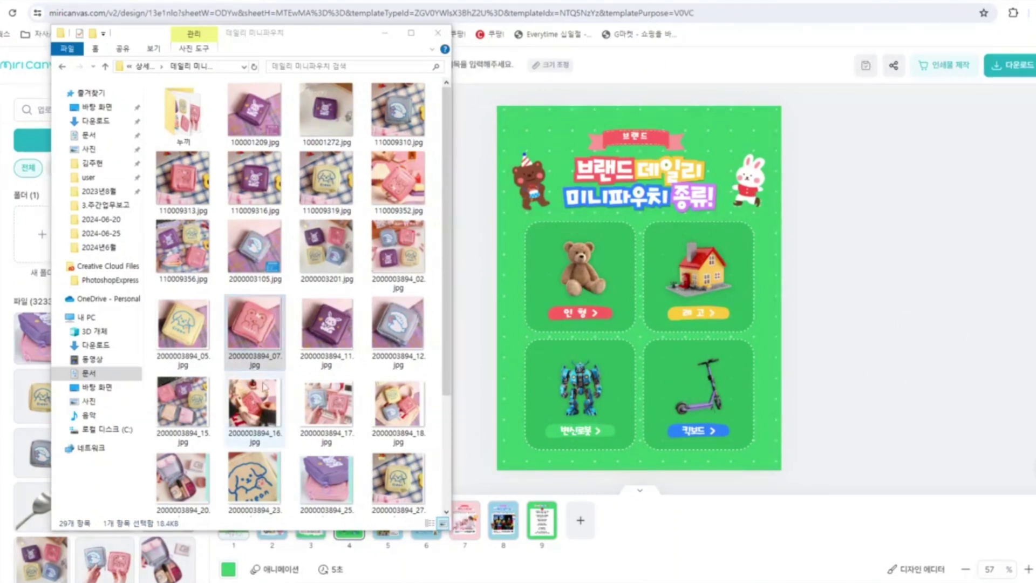
pyautogui.moveTo(259, 332); pyautogui.dragTo(876, 287)
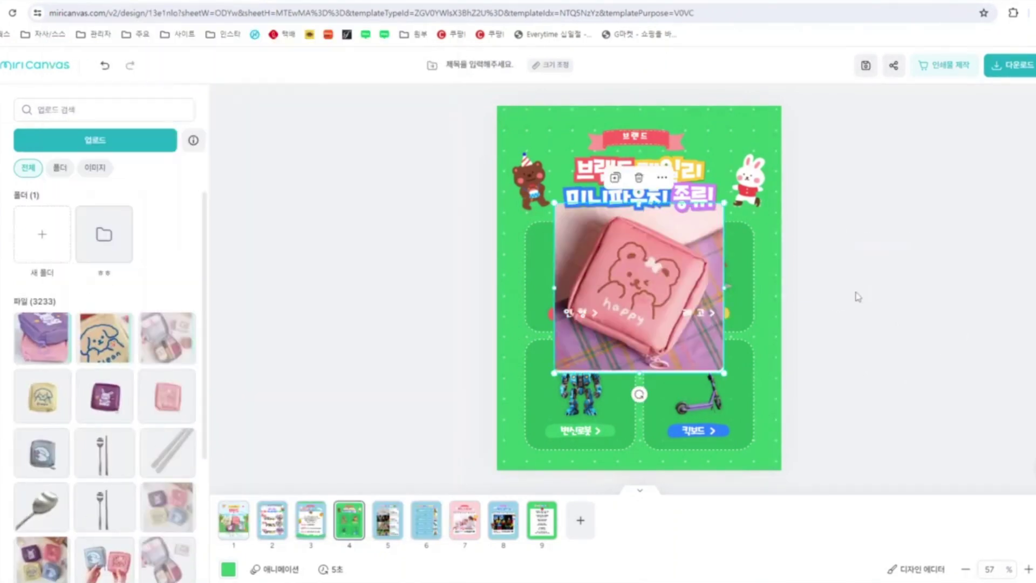
pyautogui.moveTo(640, 279); pyautogui.dragTo(580, 272)
pyautogui.doubleClick(596, 279)
pyautogui.click(897, 320)
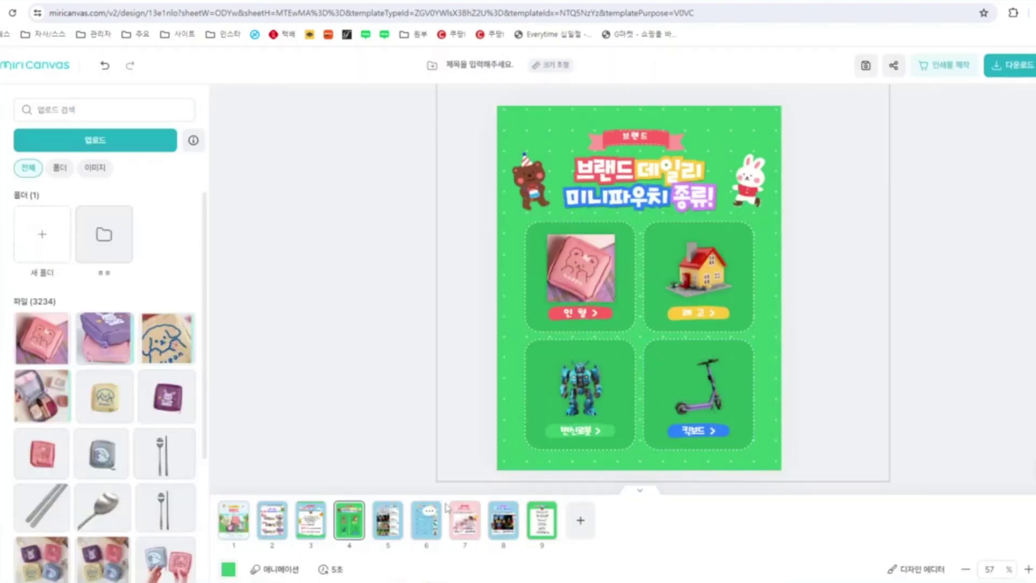
# Replace the photo in the 인형 frame with 110009313.jpg and enlarge it so the pink pouch fills the frame
pyautogui.moveTo(201, 582)
pyautogui.click(156, 543)
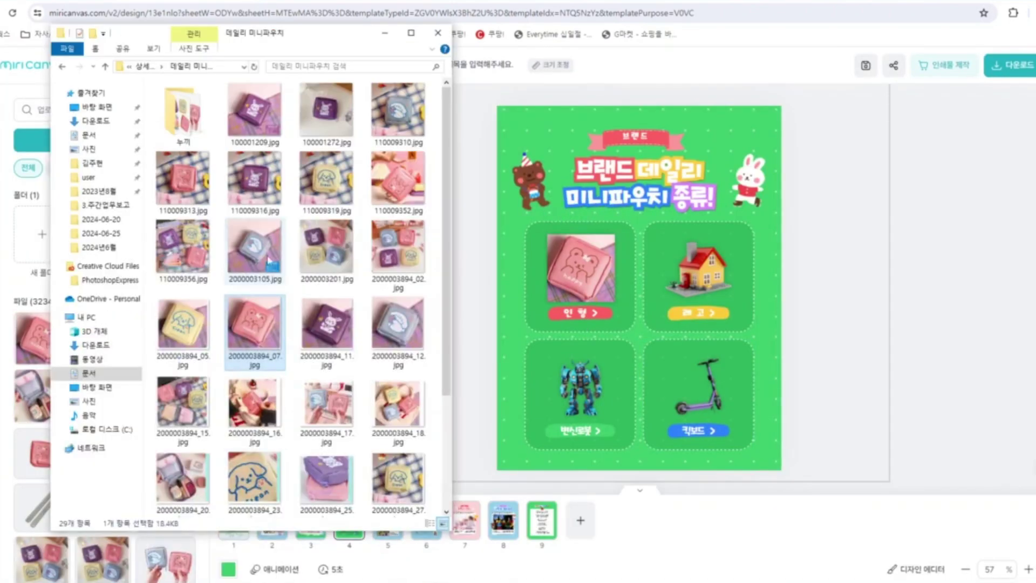
pyautogui.moveTo(188, 185); pyautogui.dragTo(599, 279)
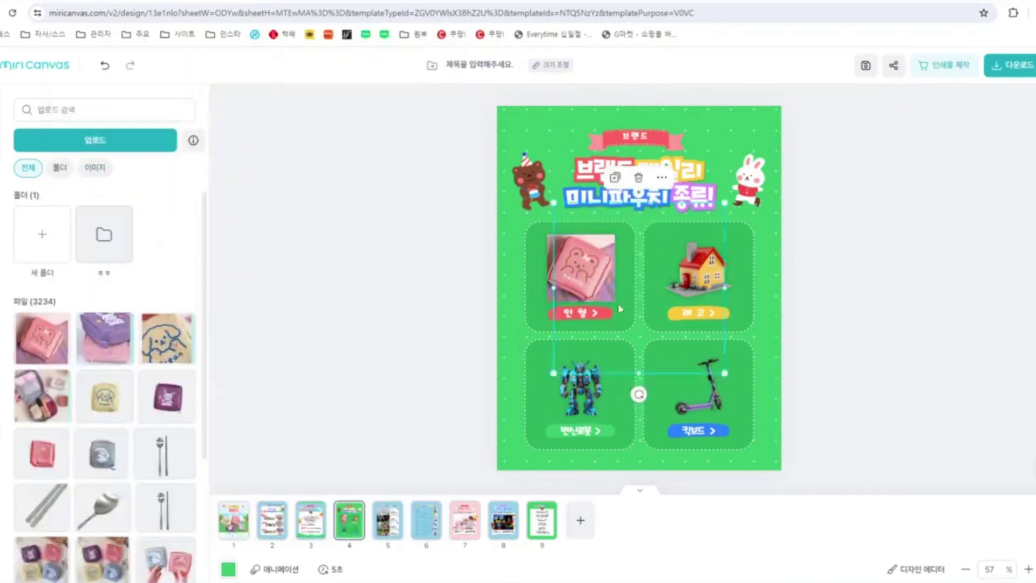
pyautogui.doubleClick(586, 280)
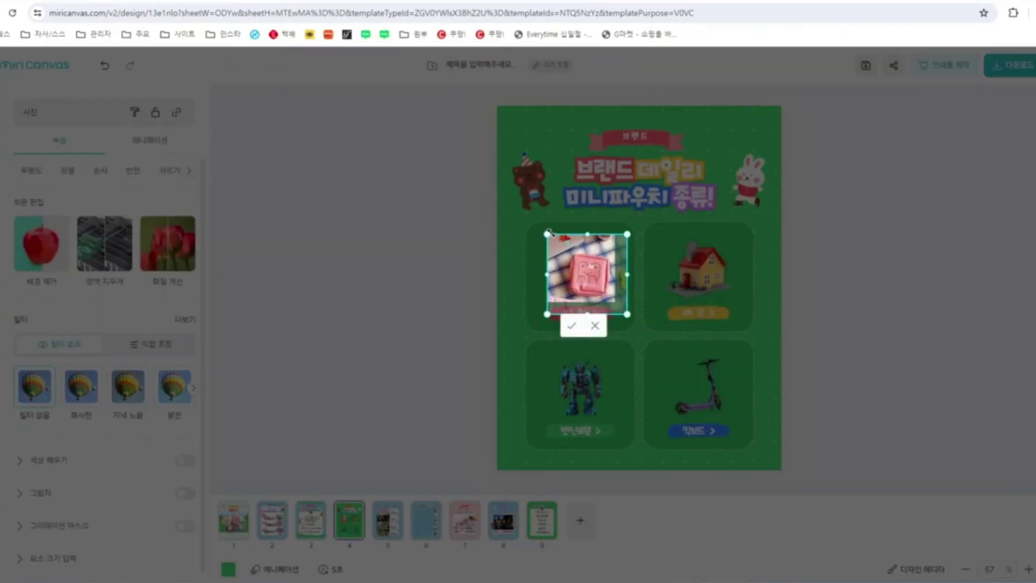
pyautogui.moveTo(546, 231); pyautogui.dragTo(527, 212)
pyautogui.moveTo(627, 314); pyautogui.dragTo(634, 321)
pyautogui.click(571, 326)
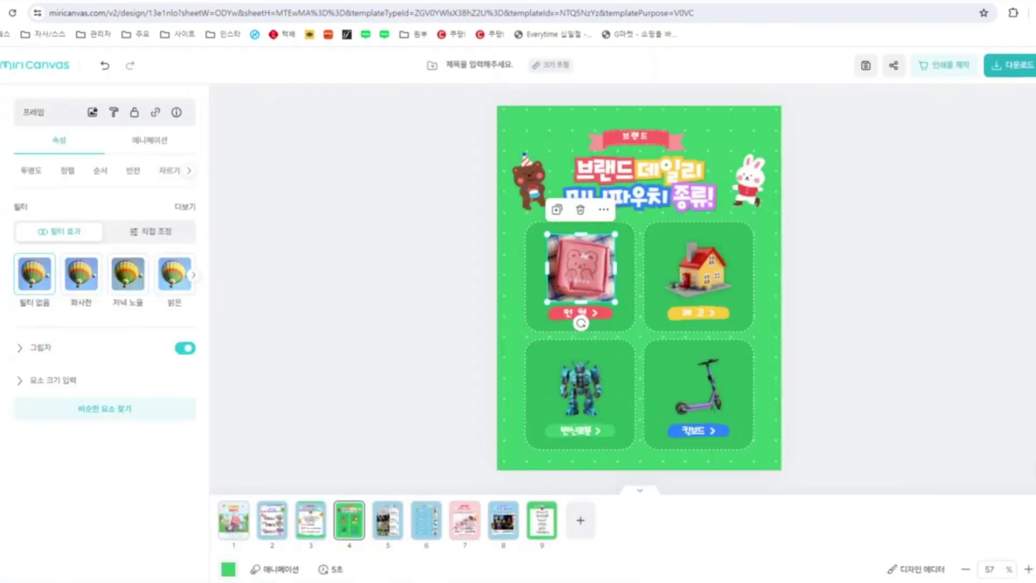
# Replace the robot picture with the purple pouch photo 110009316.jpg and enlarge it within its frame
pyautogui.hotkey('alt', 'Tab')
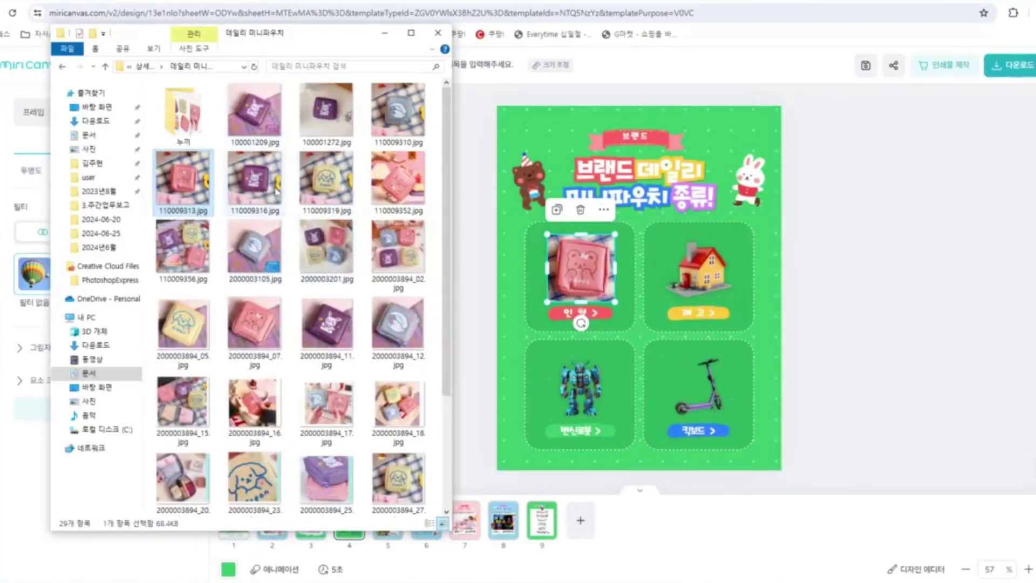
pyautogui.moveTo(275, 191); pyautogui.dragTo(550, 390)
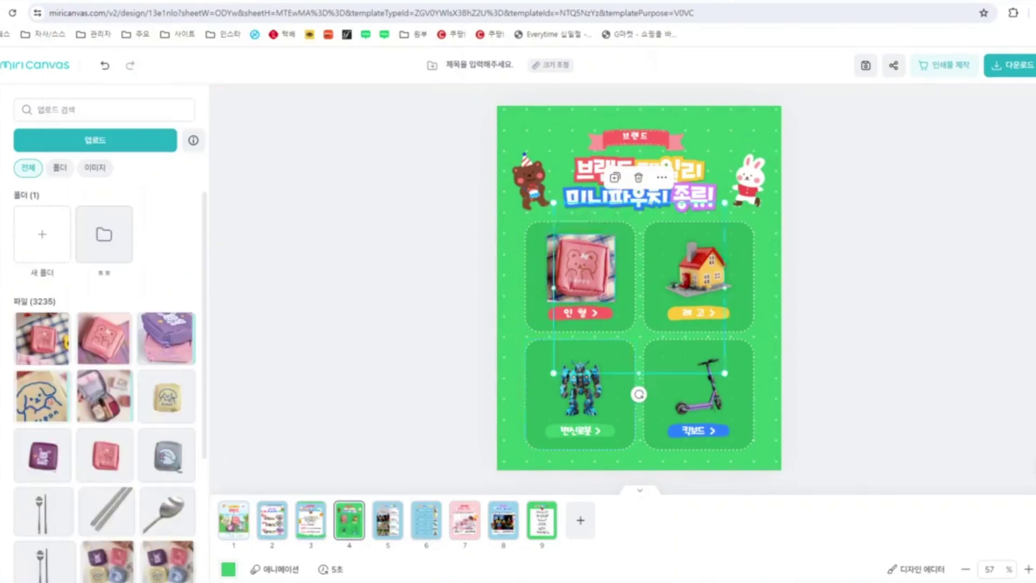
pyautogui.moveTo(611, 324); pyautogui.dragTo(620, 431)
pyautogui.doubleClick(586, 388)
pyautogui.moveTo(550, 358); pyautogui.dragTo(532, 338)
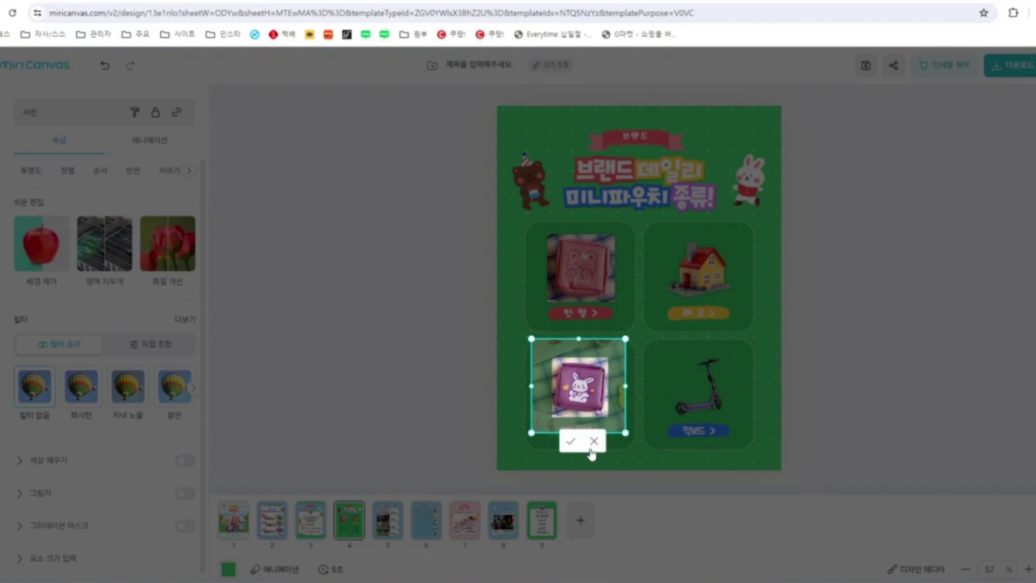
pyautogui.click(571, 442)
pyautogui.click(382, 398)
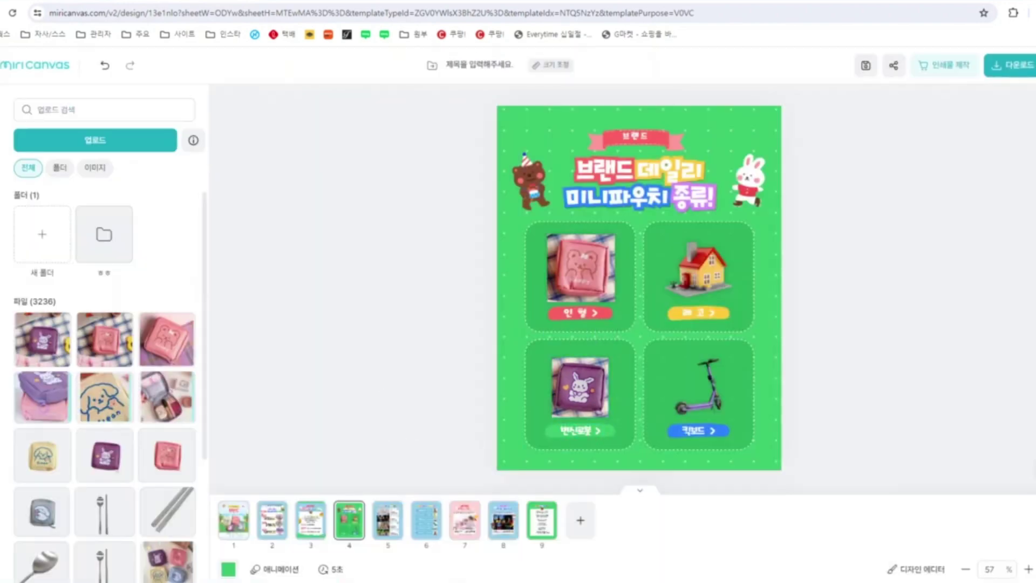
# Replace the toy house picture with the yellow pouch photo 110009319.jpg and enlarge it so the pouch fills the frame
pyautogui.click(165, 551)
pyautogui.click(326, 180)
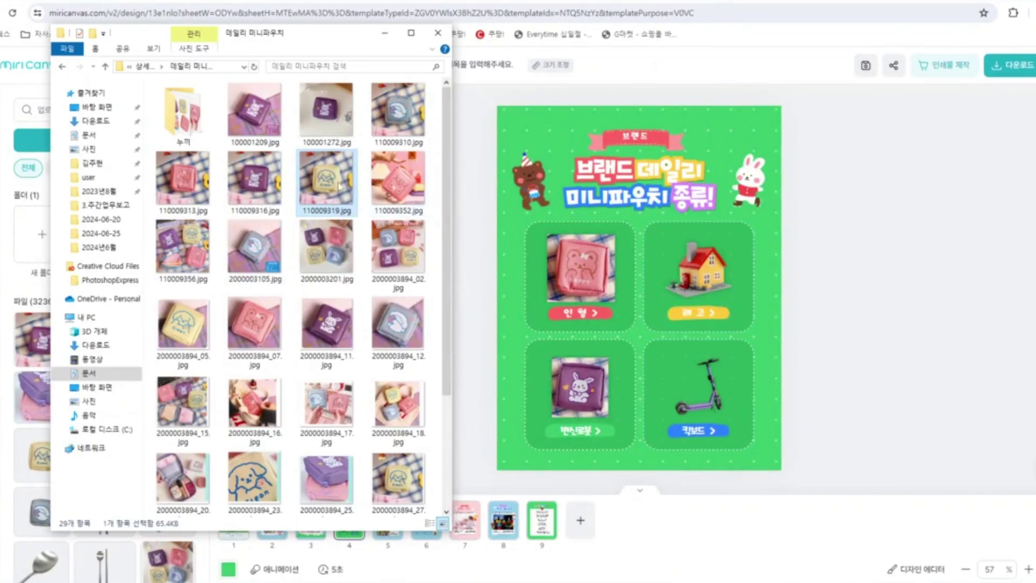
pyautogui.moveTo(339, 186); pyautogui.dragTo(954, 307)
pyautogui.moveTo(643, 291); pyautogui.dragTo(723, 279)
pyautogui.doubleClick(687, 264)
pyautogui.moveTo(737, 229); pyautogui.dragTo(762, 205)
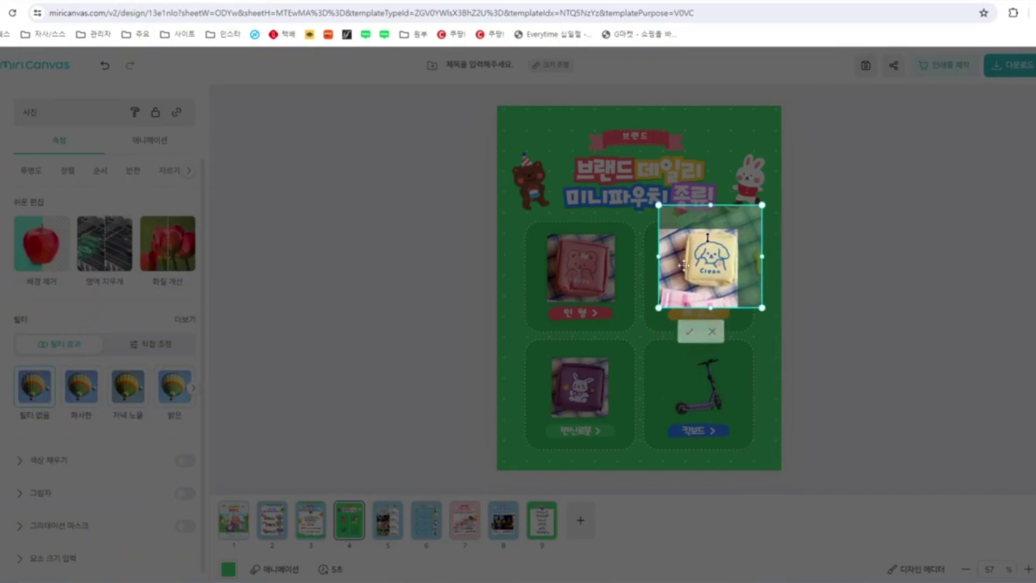
pyautogui.moveTo(658, 307); pyautogui.dragTo(636, 326)
pyautogui.click(689, 331)
# Replace the kick scooter picture with the grey-blue pouch photo 110009310.jpg and fit the pouch inside its frame
pyautogui.moveTo(201, 581)
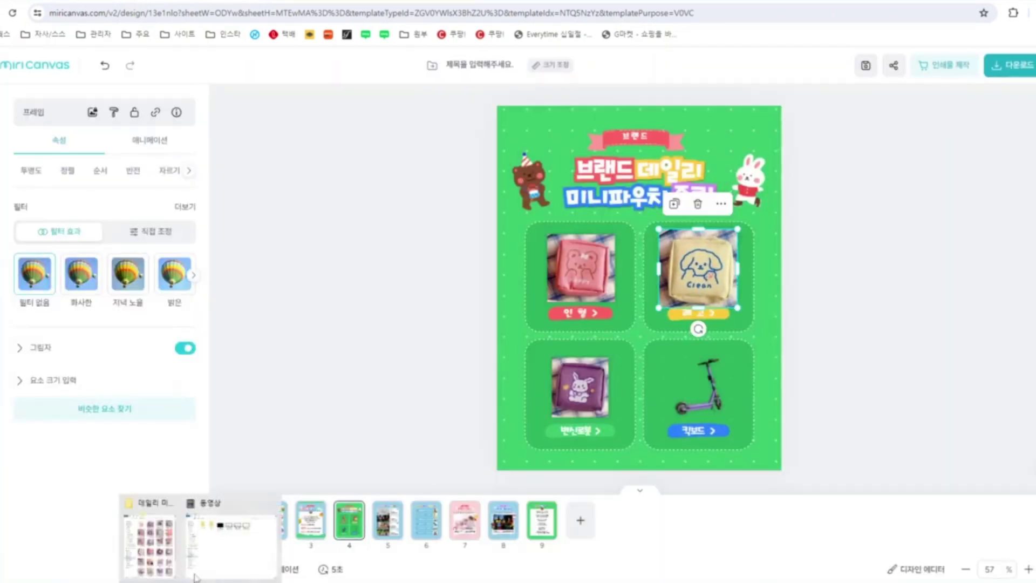
pyautogui.click(159, 540)
pyautogui.click(390, 184)
pyautogui.click(405, 117)
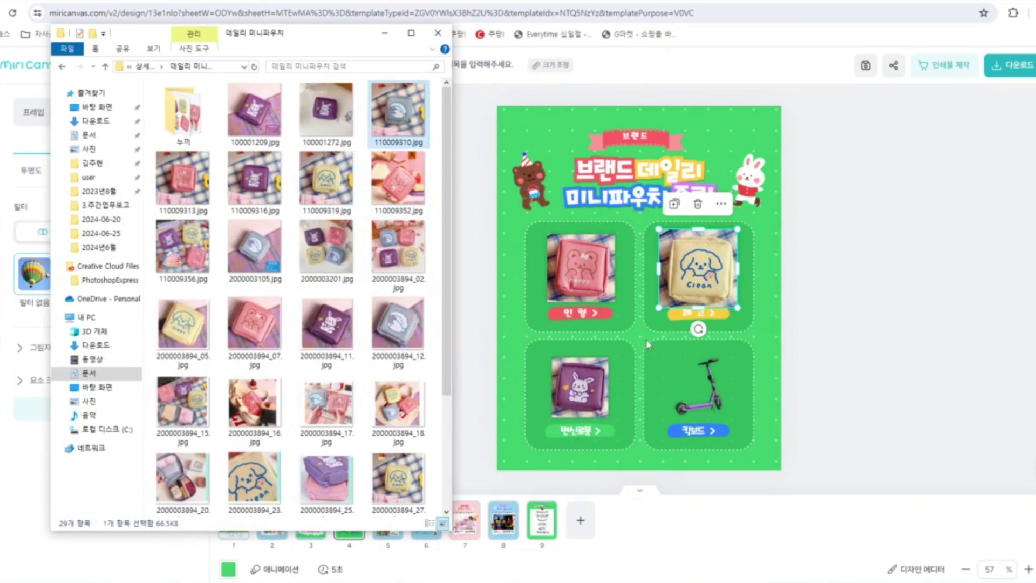
pyautogui.click(913, 358)
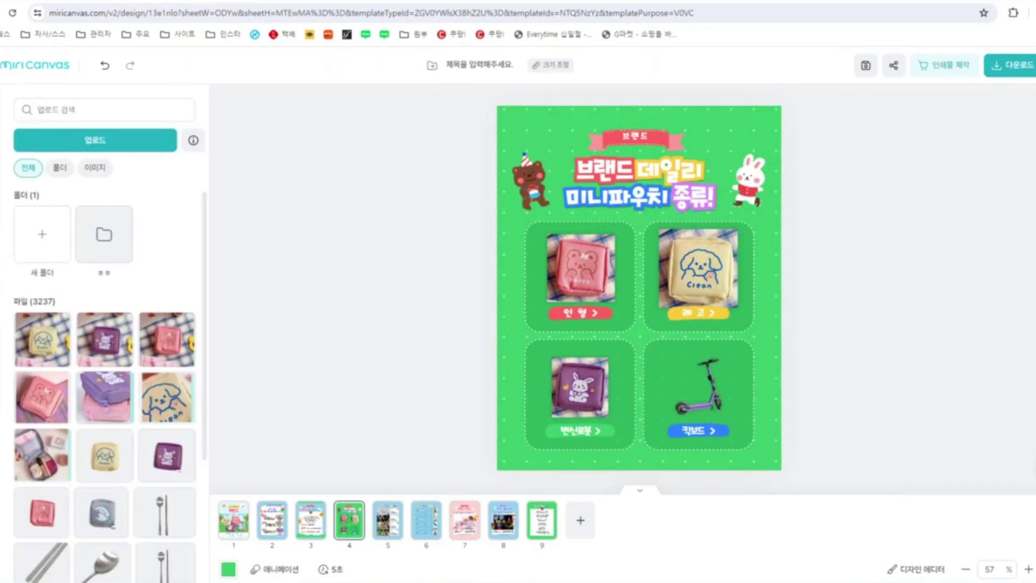
pyautogui.moveTo(176, 578)
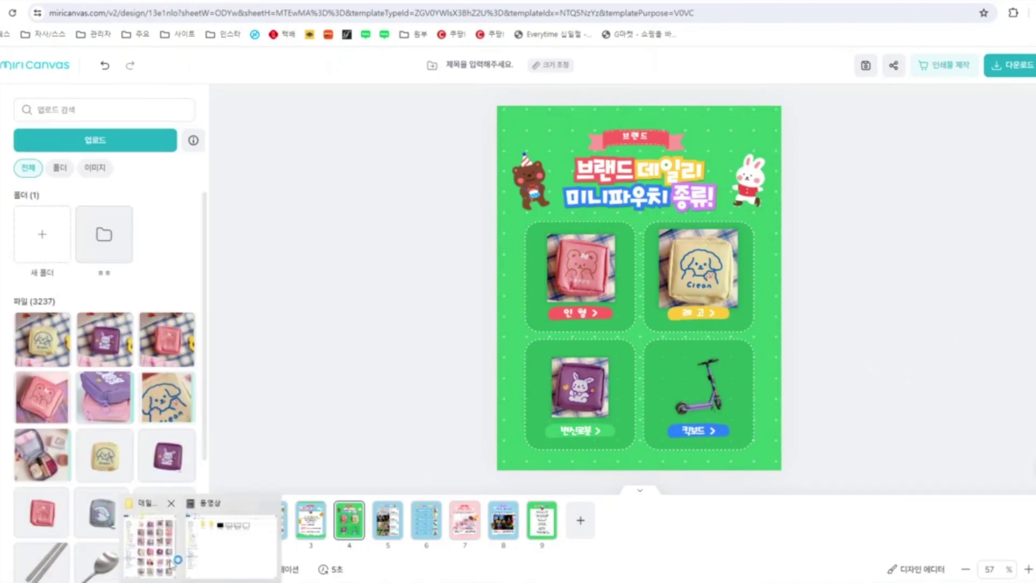
pyautogui.click(176, 558)
pyautogui.click(898, 345)
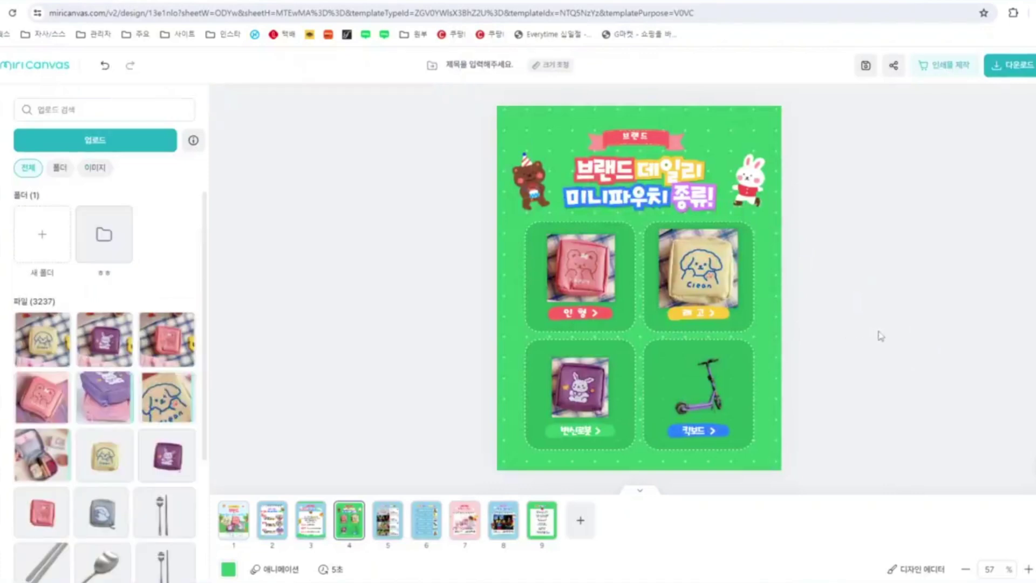
pyautogui.moveTo(635, 274); pyautogui.dragTo(740, 345)
pyautogui.doubleClick(705, 384)
pyautogui.moveTo(697, 377); pyautogui.dragTo(686, 382)
pyautogui.click(886, 371)
# Enlarge the pink, purple and grey-blue pouch photo frames to about the size of the yellow pouch's frame
pyautogui.click(572, 275)
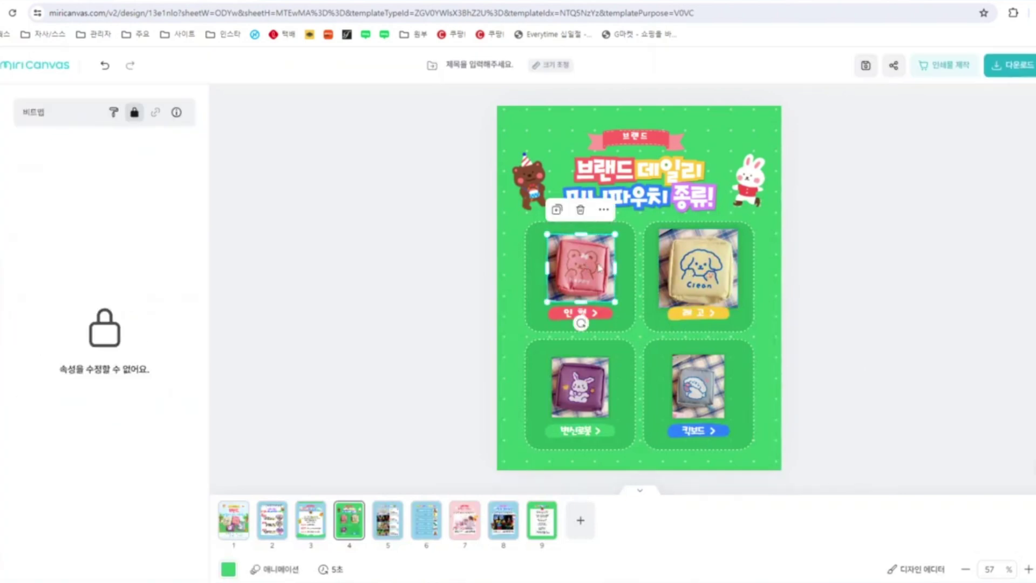
pyautogui.moveTo(547, 273); pyautogui.dragTo(542, 268)
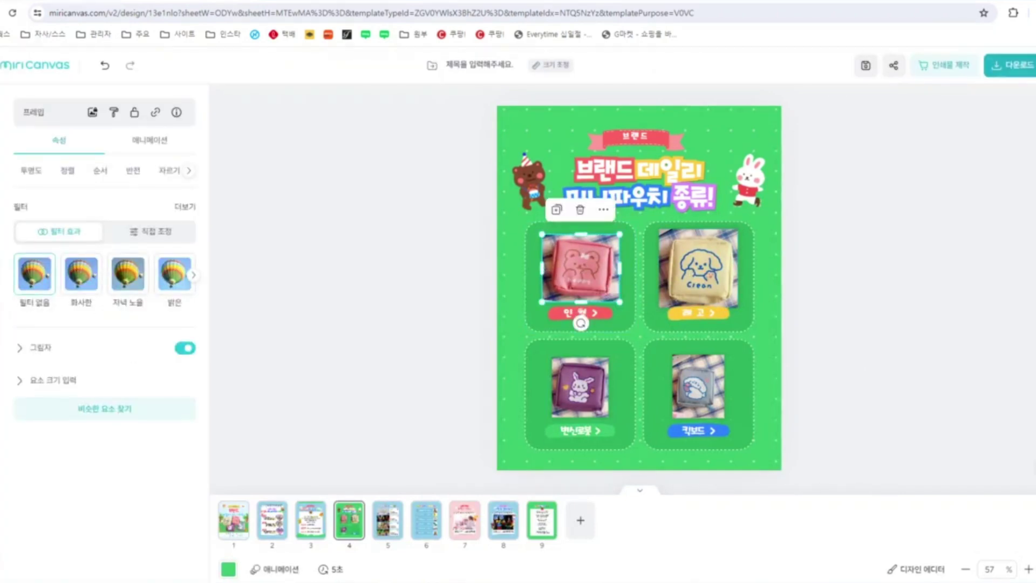
pyautogui.moveTo(579, 232); pyautogui.dragTo(579, 226)
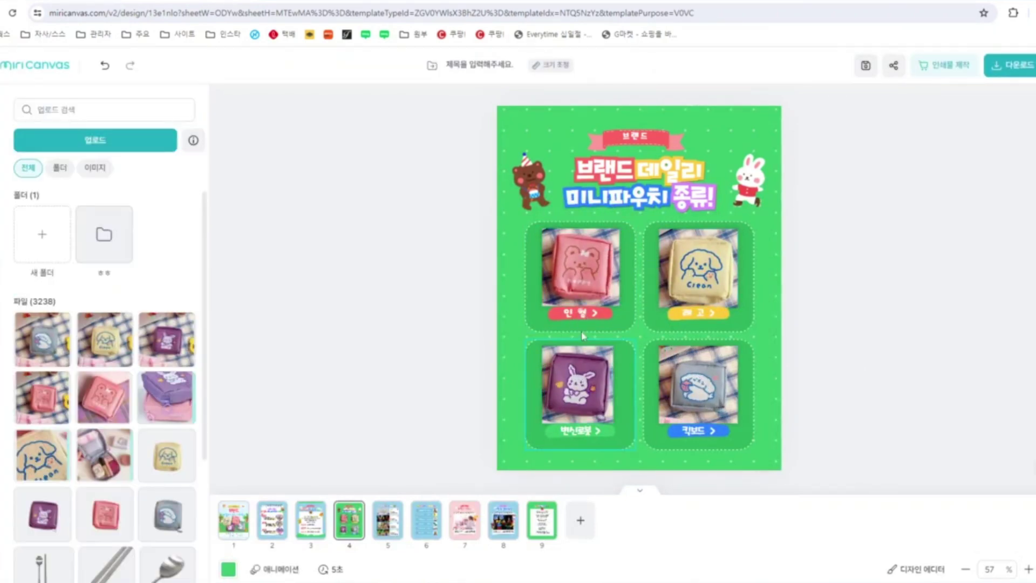
# Rename the labels under the pouches 핑크, 옐로우, 블루 and 퍼플 to match each pouch's colour
pyautogui.click(599, 315)
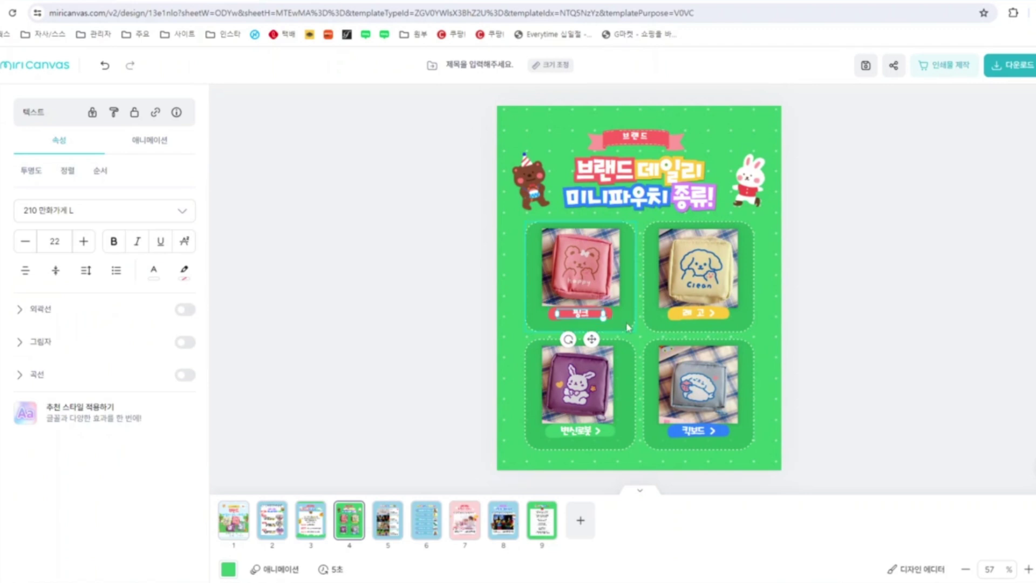
pyautogui.click(707, 317)
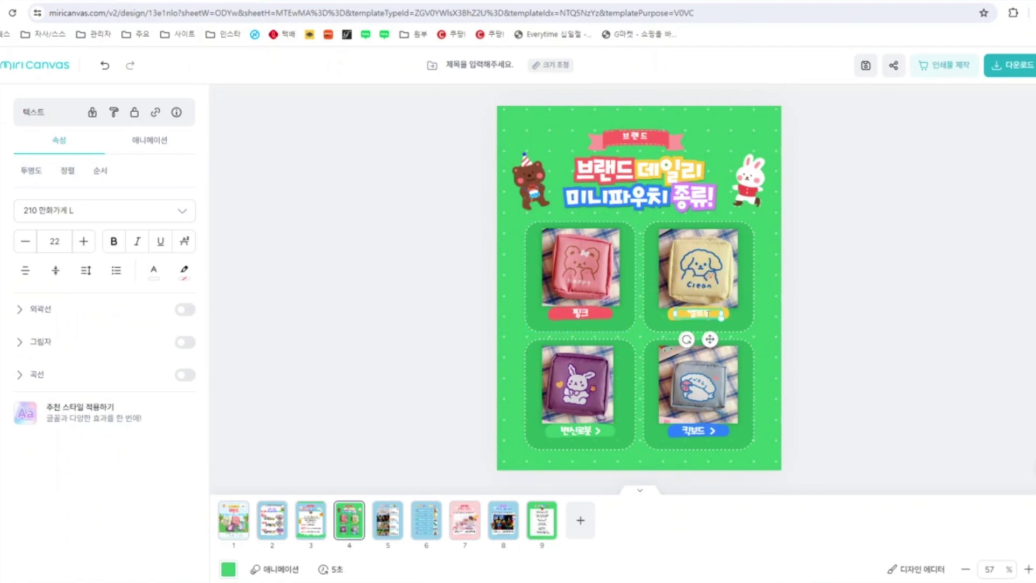
pyautogui.click(691, 432)
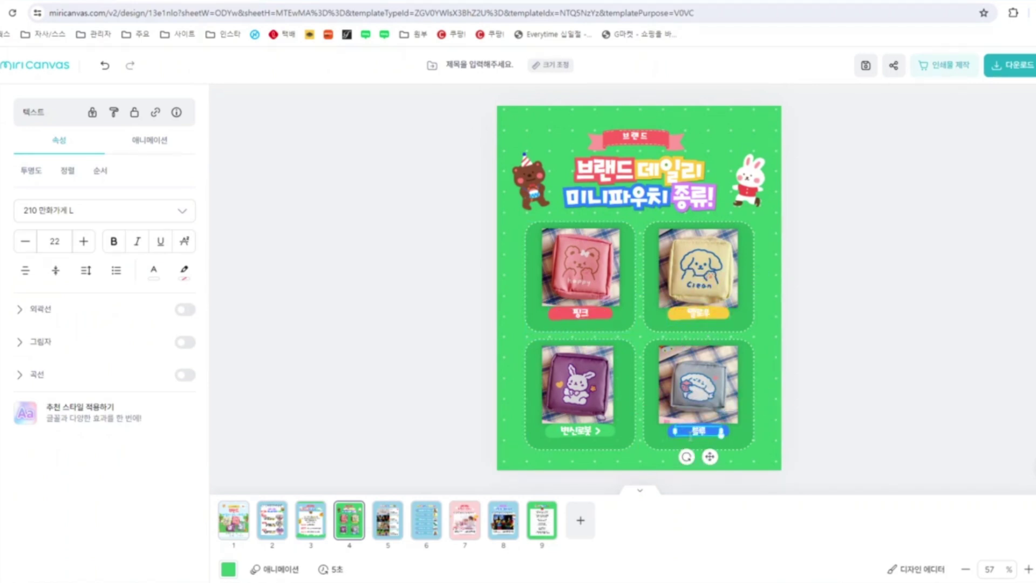
pyautogui.click(577, 431)
pyautogui.doubleClick(578, 430)
pyautogui.write('퍼플')
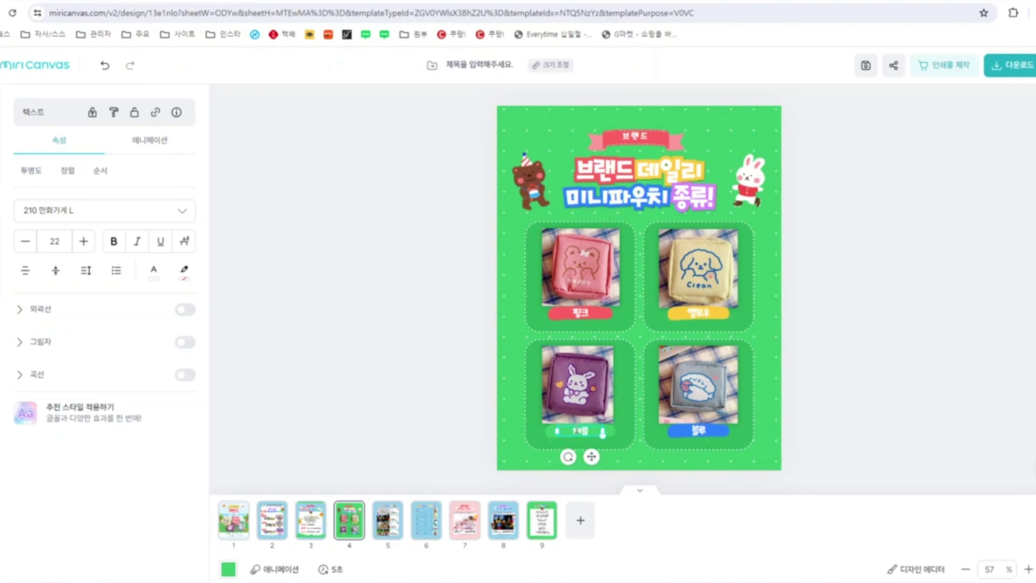
pyautogui.click(499, 421)
# Change the fill colour of the banner behind the 퍼플 label to medium purple
pyautogui.click(558, 435)
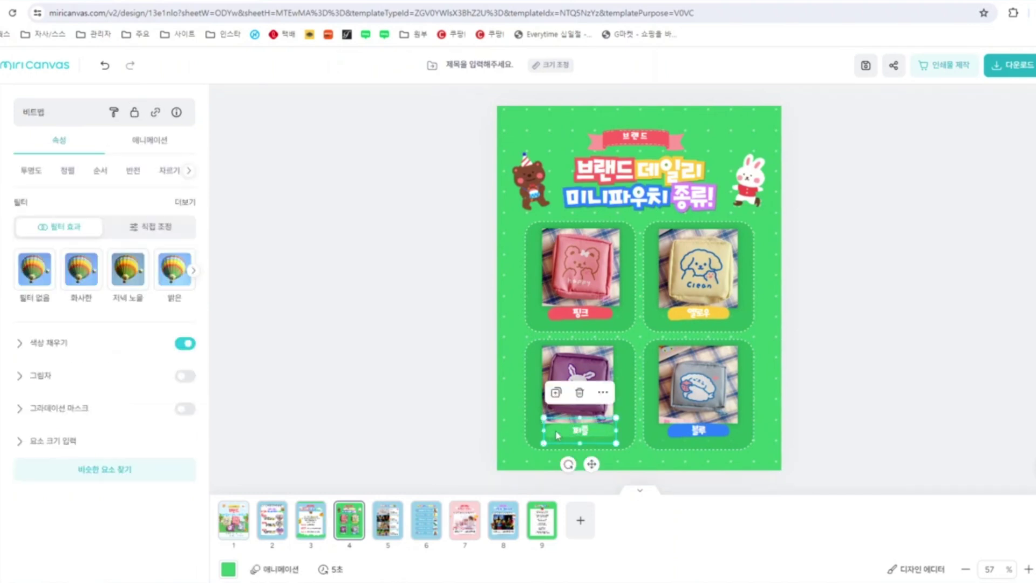
pyautogui.click(32, 343)
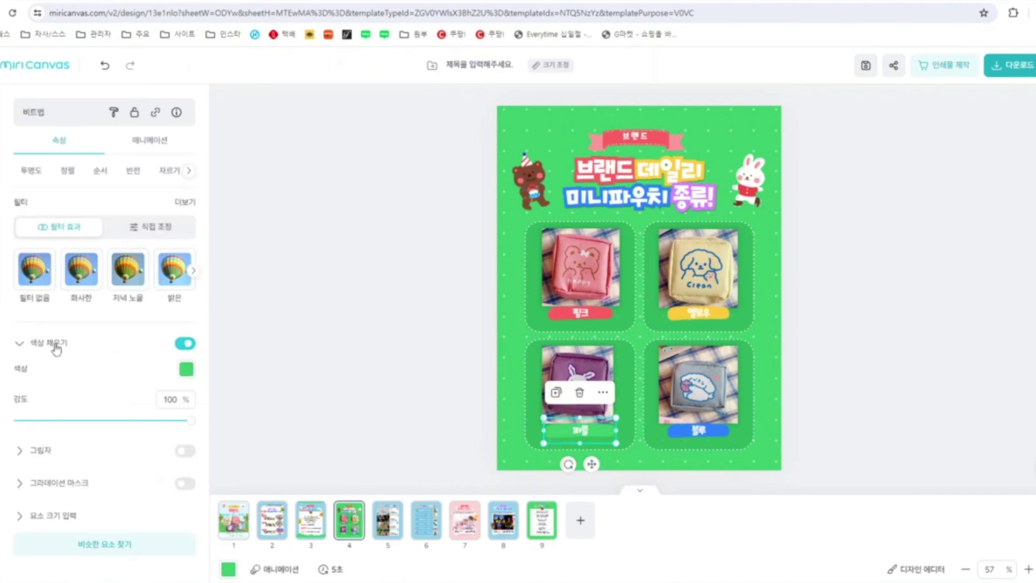
pyautogui.click(187, 372)
pyautogui.click(363, 331)
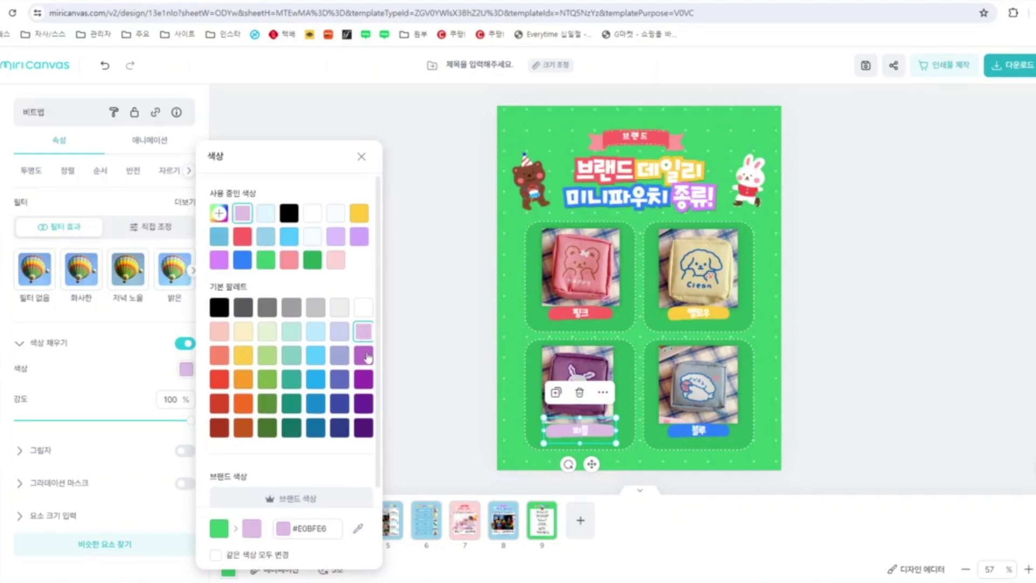
pyautogui.click(364, 356)
pyautogui.click(421, 295)
# Change the fill colour of the banner behind the 핑크 label to light pink #FF9B9B
pyautogui.click(565, 313)
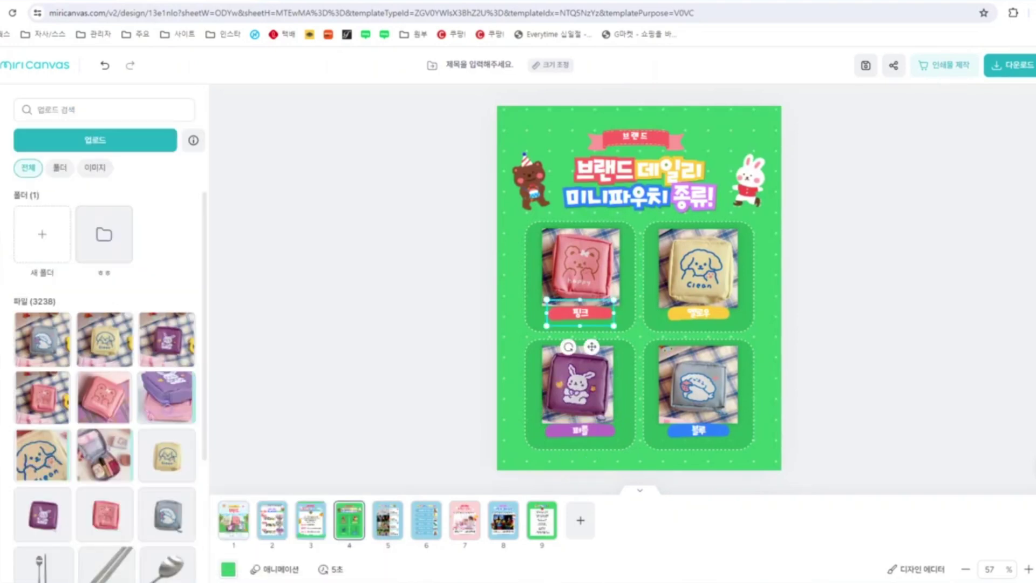
pyautogui.click(67, 345)
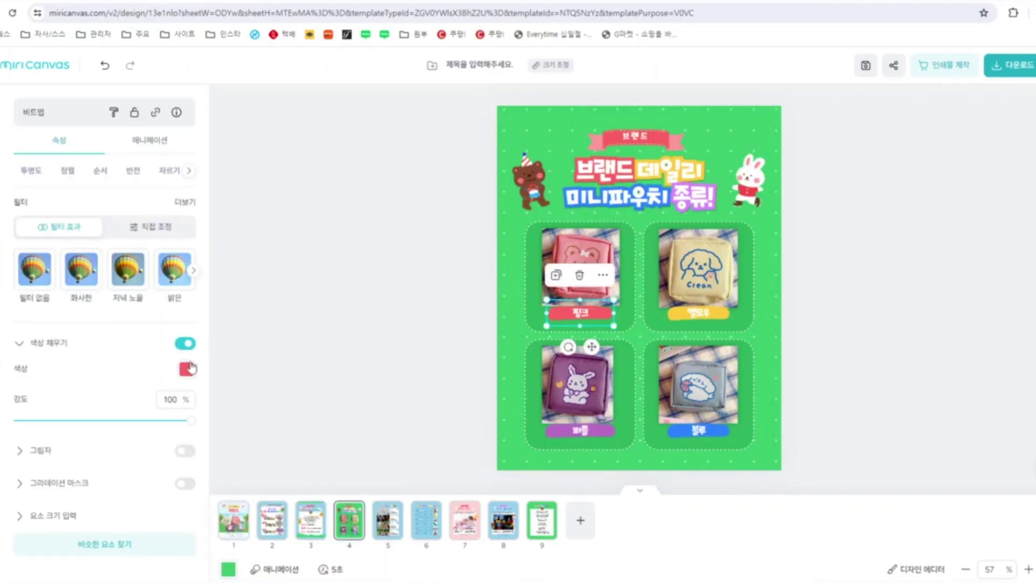
pyautogui.click(186, 369)
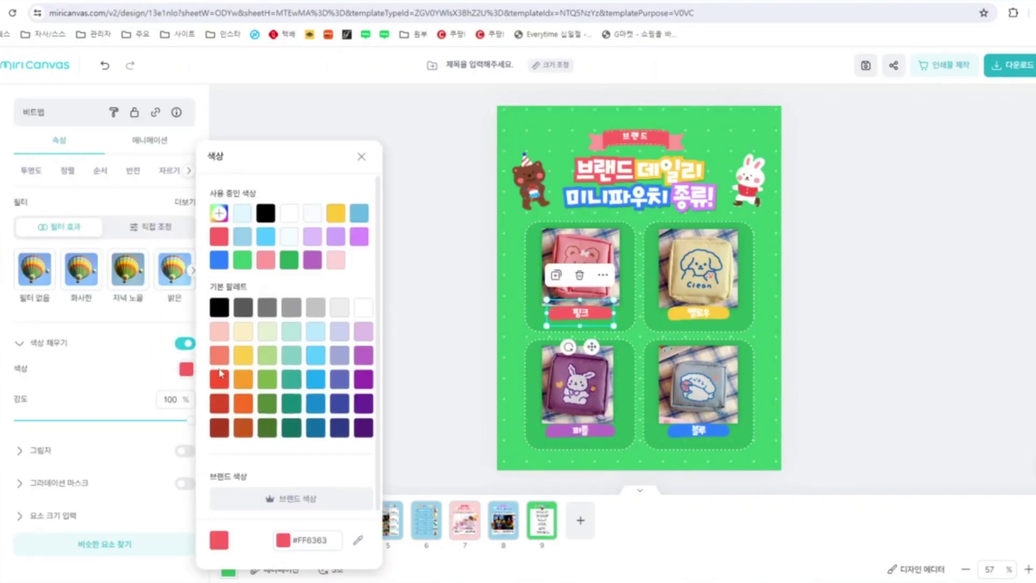
pyautogui.click(264, 261)
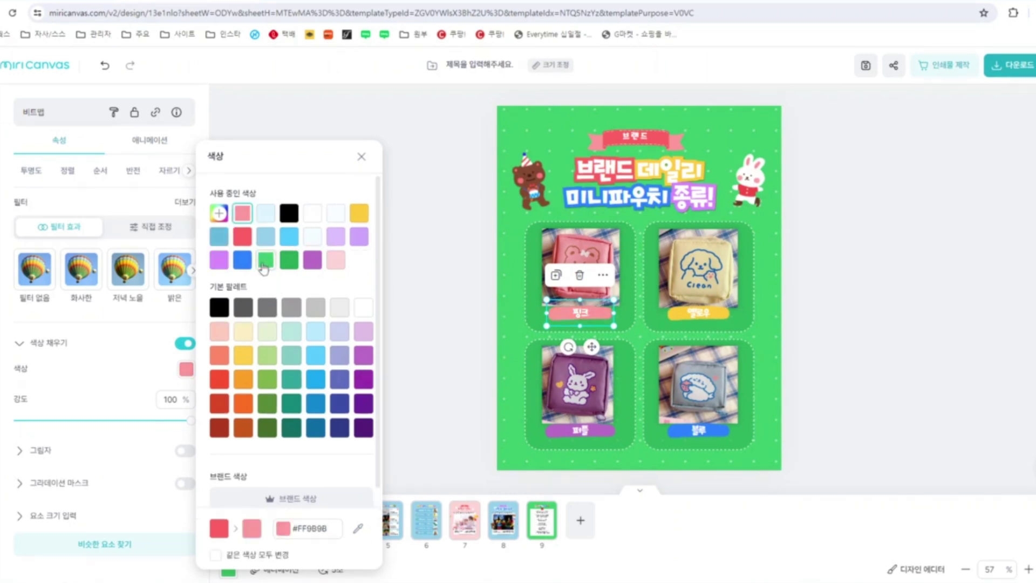
pyautogui.click(925, 285)
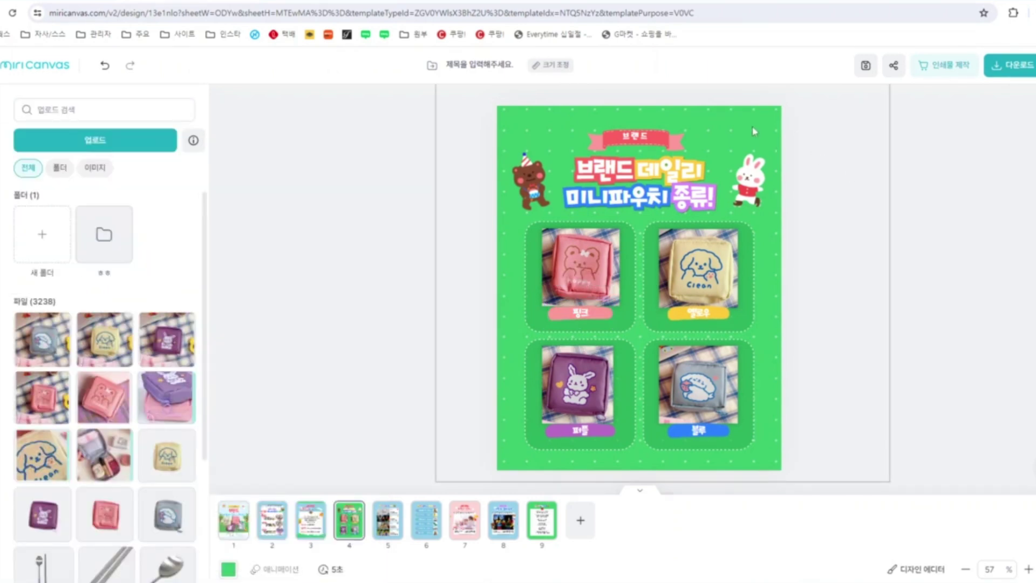
# Change page 4's green background colour to light purple #DEC2FF
pyautogui.click(754, 131)
pyautogui.click(229, 569)
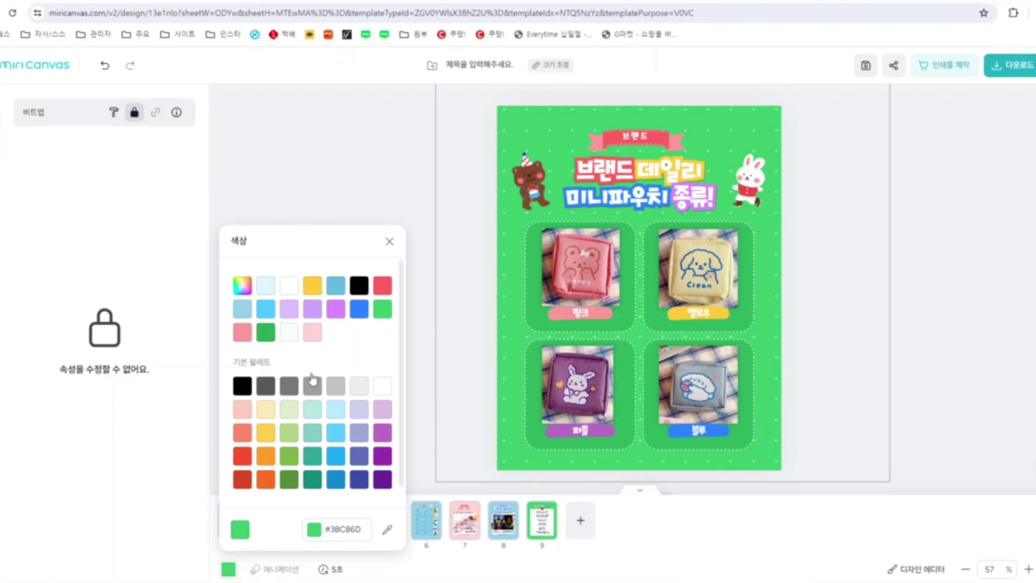
pyautogui.click(290, 309)
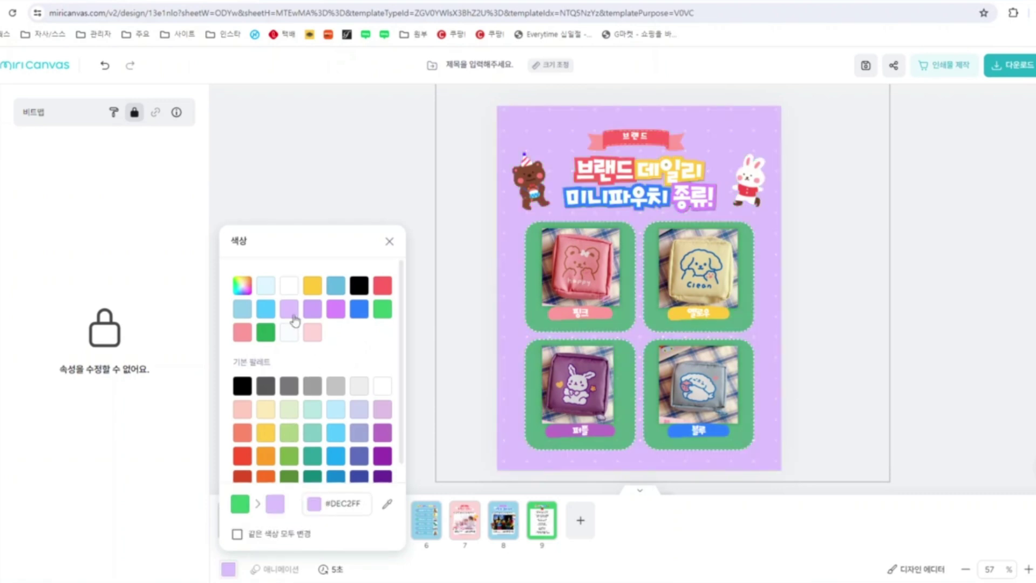
# Change the fill colour of the rounded card behind the pink pouch to pale lavender #CCD2F0
pyautogui.click(534, 323)
pyautogui.click(186, 206)
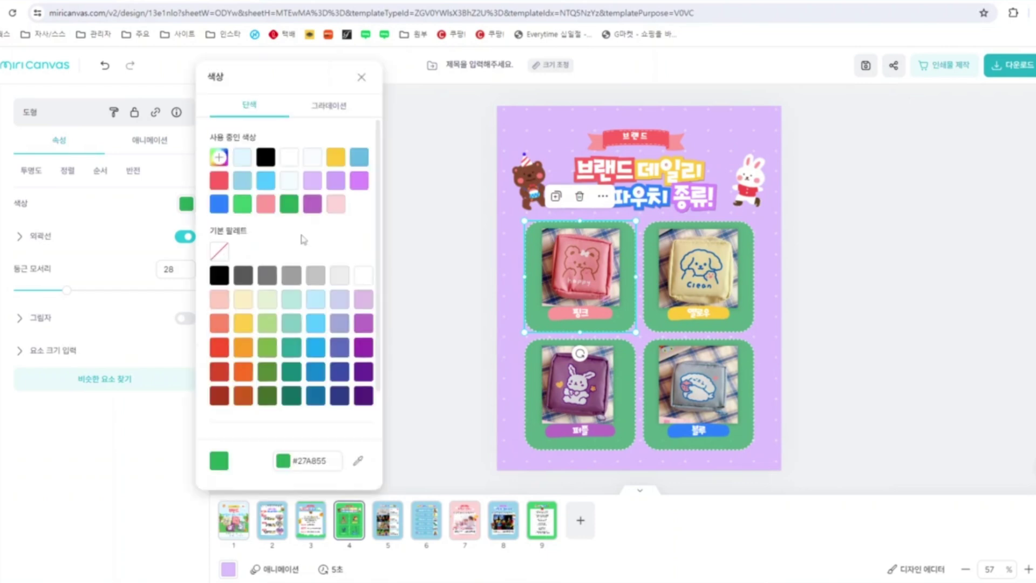
pyautogui.click(364, 299)
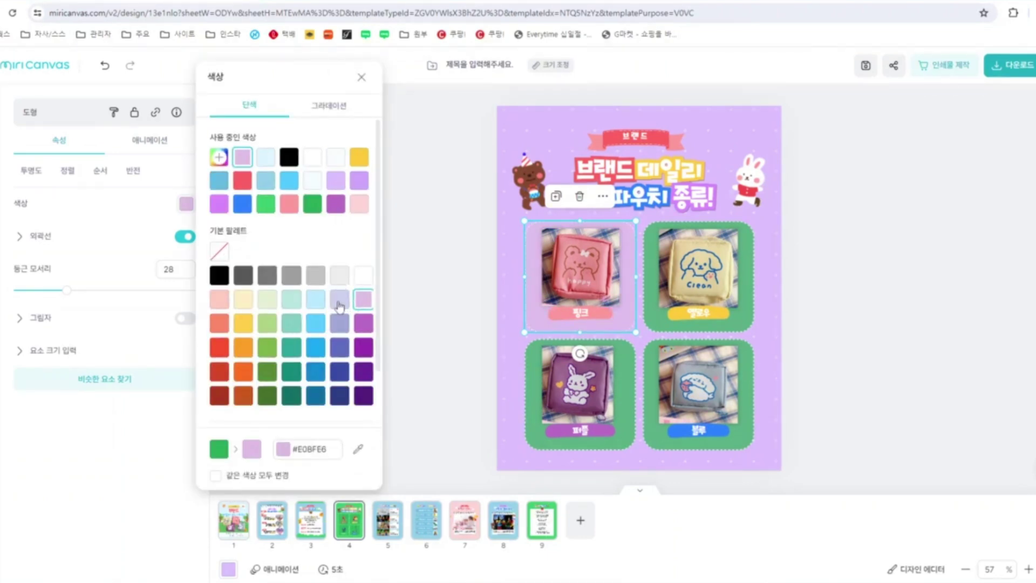
pyautogui.click(340, 301)
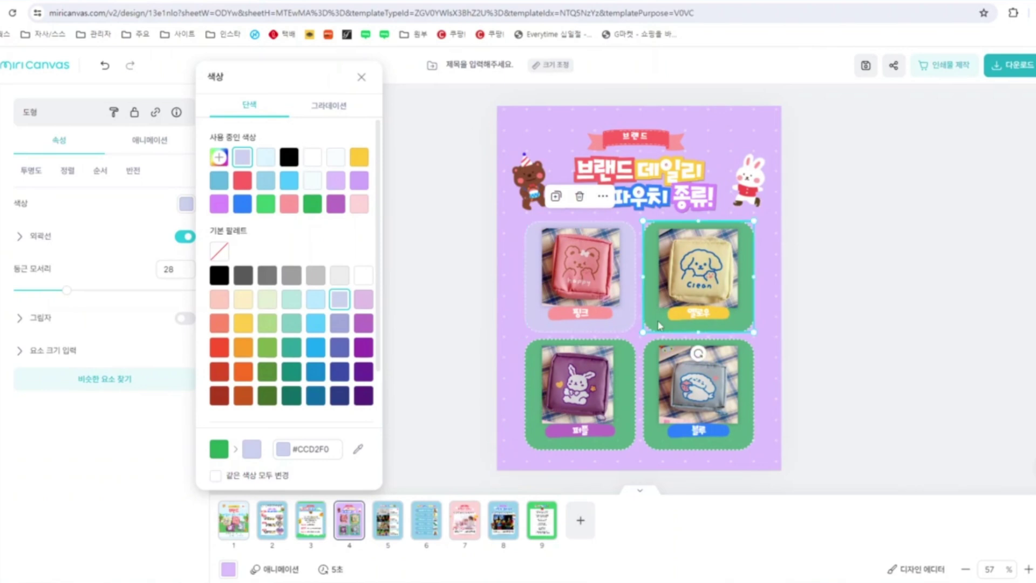
# Recolour the rounded cards behind the yellow, purple and grey-blue pouches to pale lavender #CCD2F0
pyautogui.click(660, 324)
pyautogui.click(186, 203)
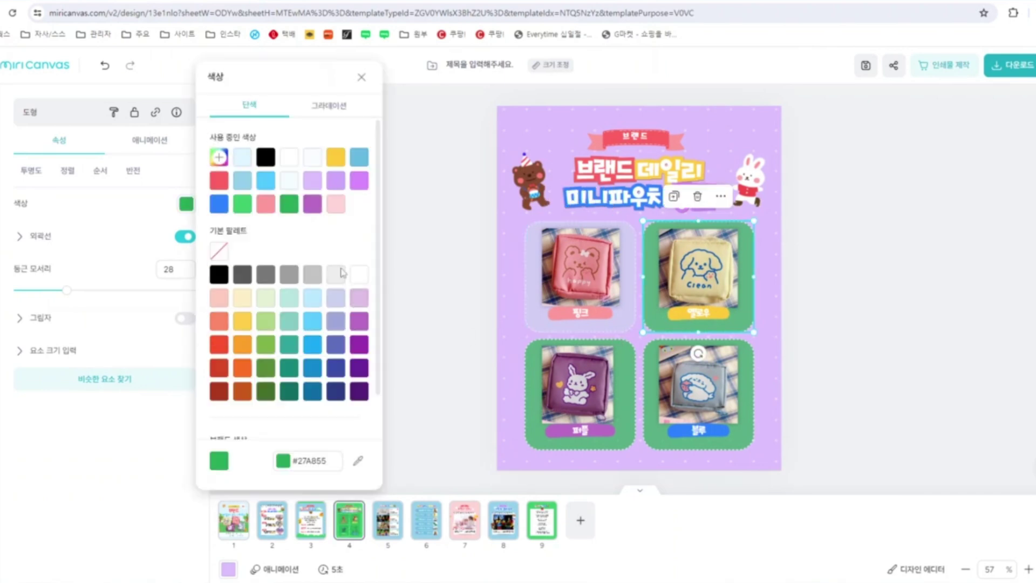
pyautogui.click(340, 299)
pyautogui.click(630, 353)
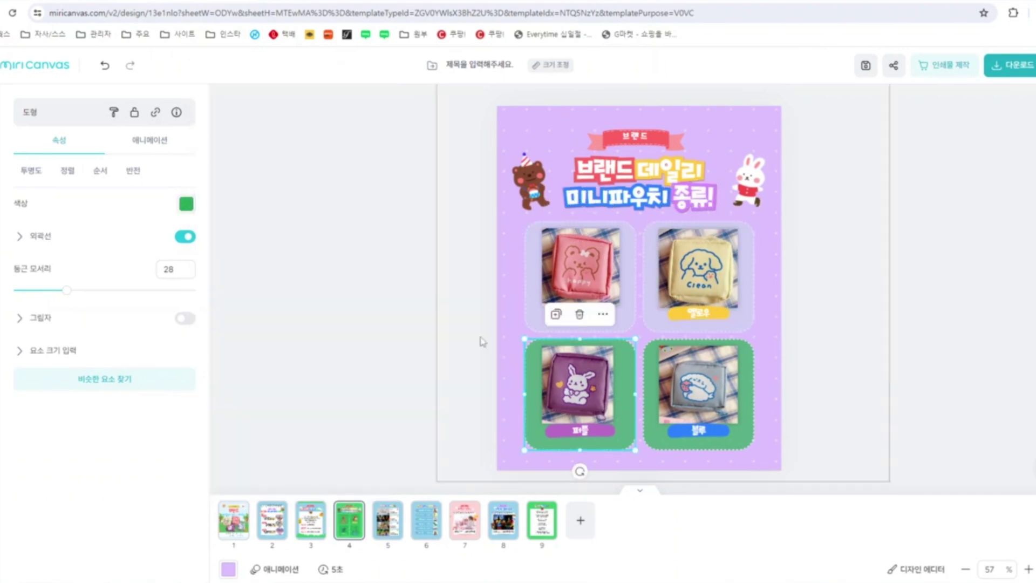
pyautogui.click(186, 203)
pyautogui.click(340, 299)
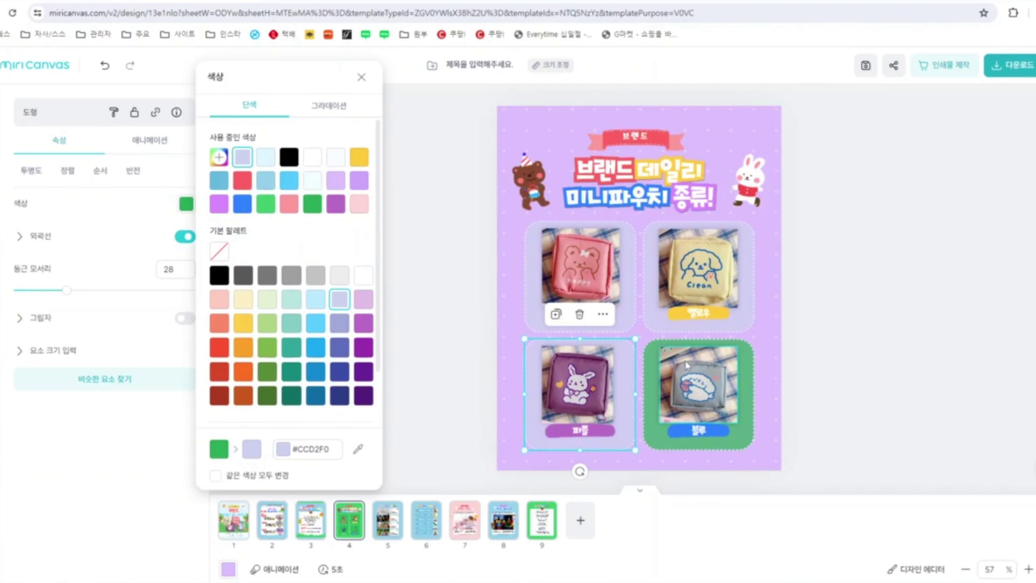
pyautogui.click(654, 366)
pyautogui.click(186, 204)
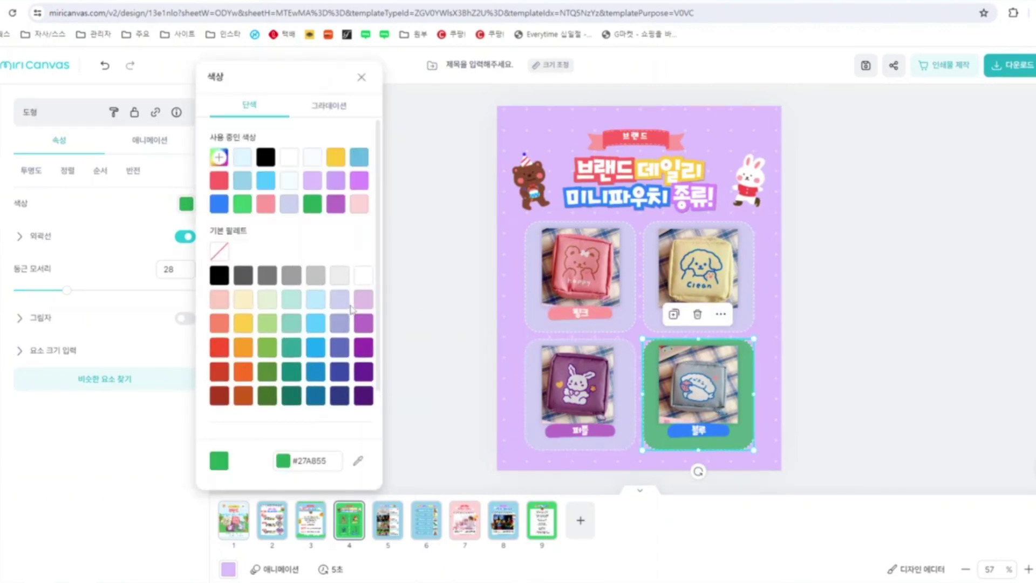
pyautogui.hotkey('ctrl', 'z')
pyautogui.click(900, 319)
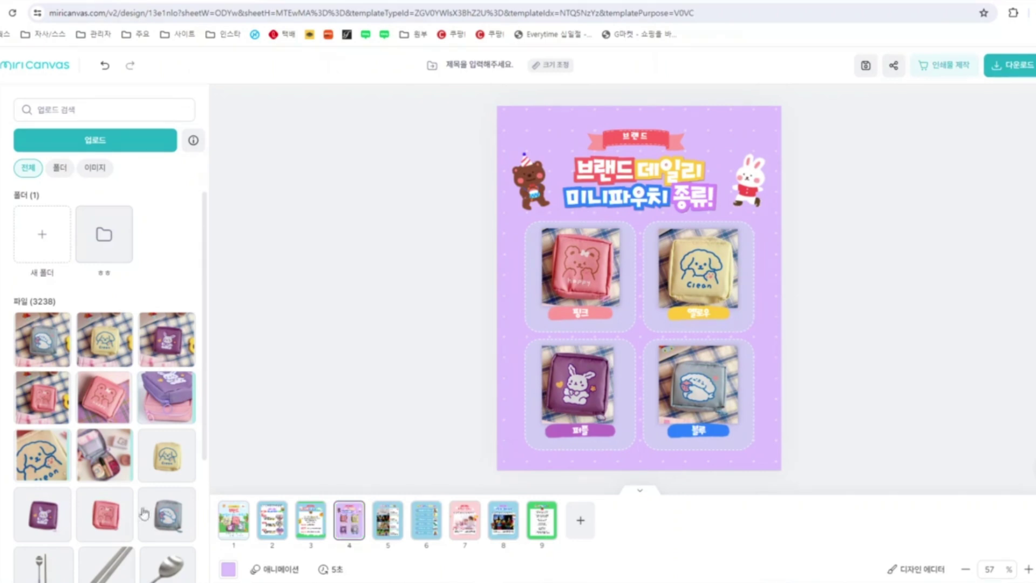
# On page 7, delete the title and the Girl ribbon, and move the two clouds to the page's upper corners
pyautogui.click(389, 537)
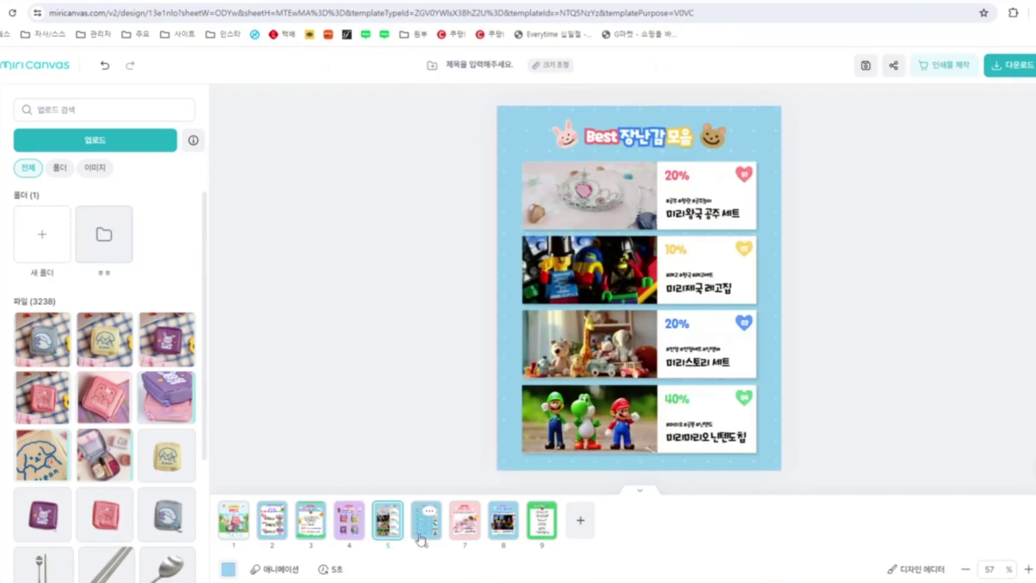
pyautogui.click(421, 539)
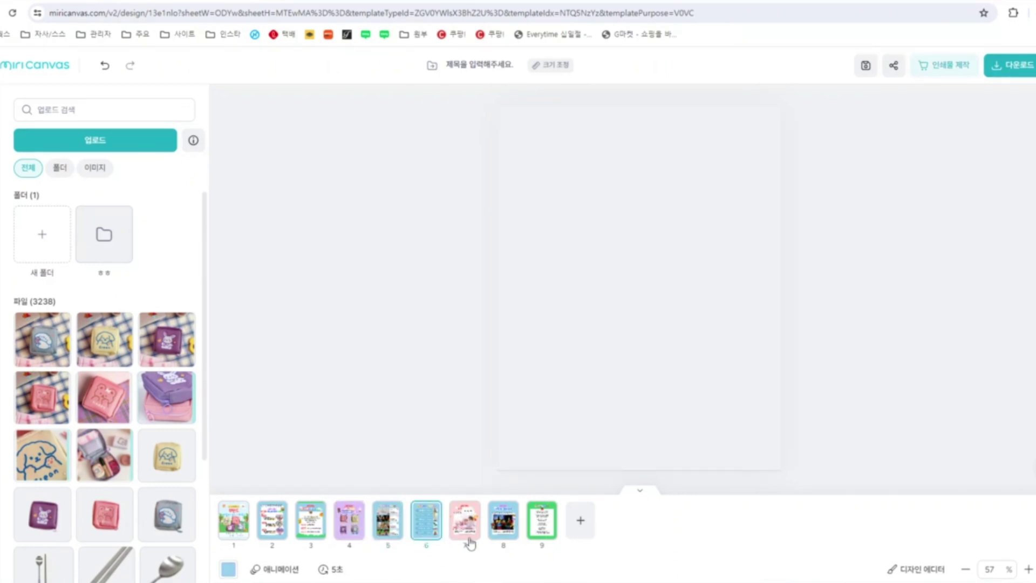
pyautogui.click(470, 541)
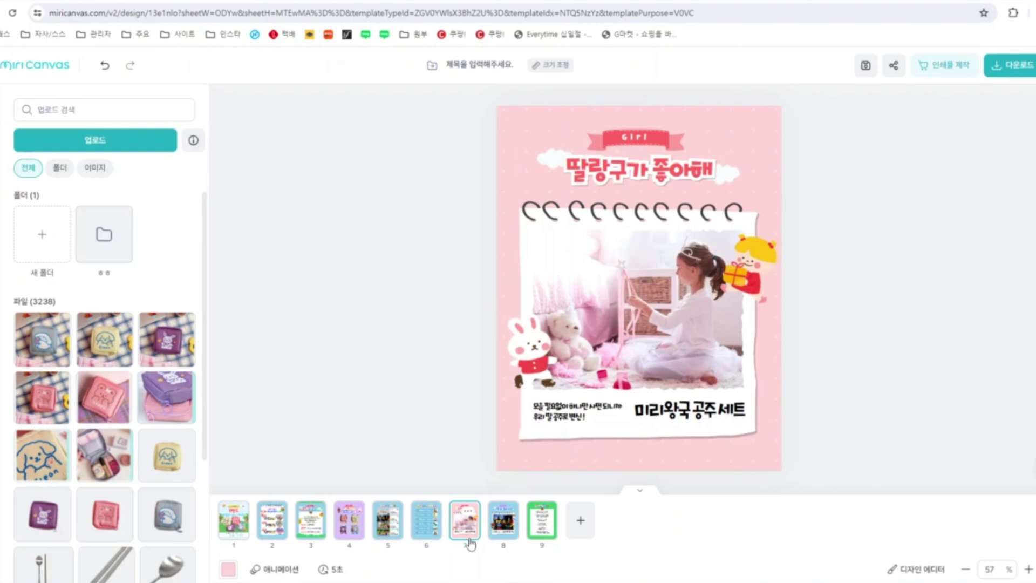
pyautogui.click(712, 181)
pyautogui.press('Delete')
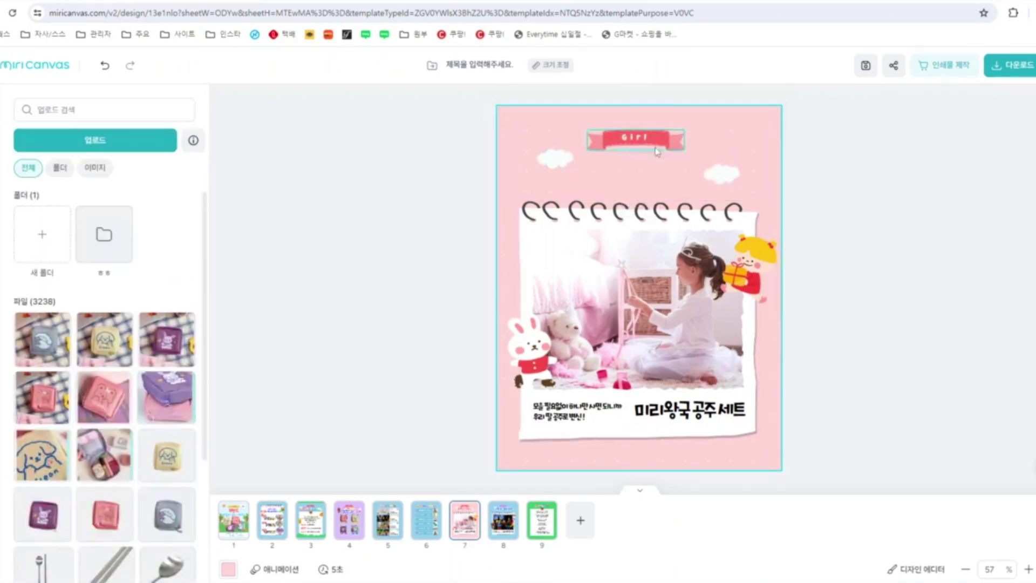
pyautogui.click(652, 142)
pyautogui.press('Delete')
pyautogui.click(652, 142)
pyautogui.press('Delete')
pyautogui.moveTo(559, 165); pyautogui.dragTo(521, 132)
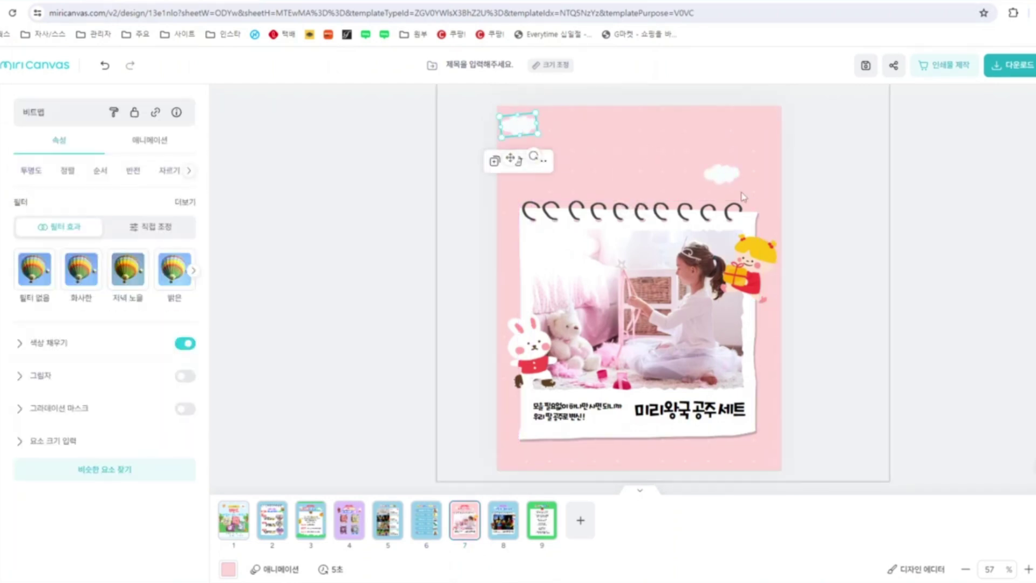
pyautogui.moveTo(723, 176); pyautogui.dragTo(743, 120)
# Delete the yellow-haired gift character, both caption texts and the rabbit around page 7's notepad photo
pyautogui.click(756, 258)
pyautogui.press('Delete')
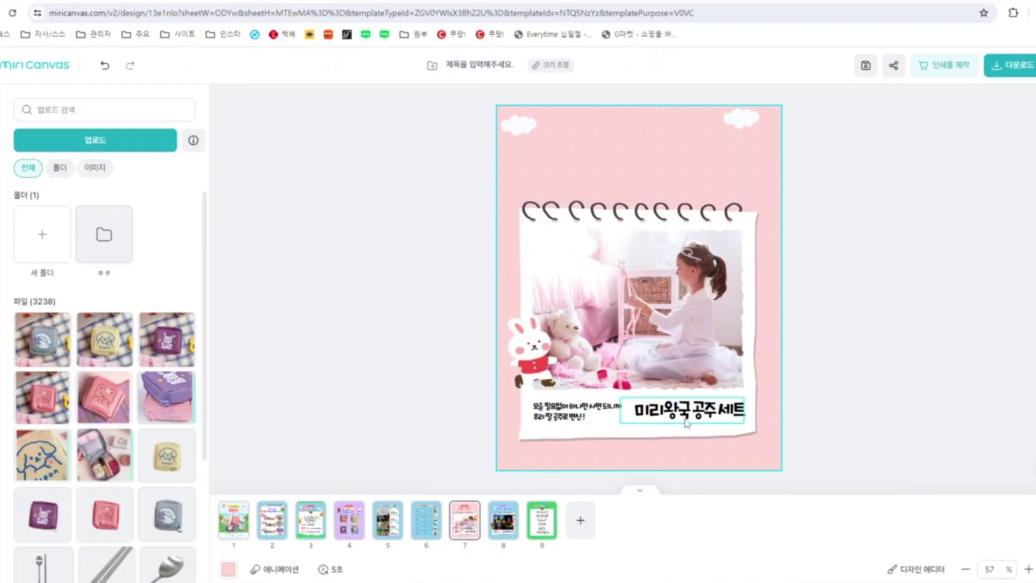
pyautogui.click(686, 420)
pyautogui.press('Delete')
pyautogui.click(612, 420)
pyautogui.press('Delete')
pyautogui.click(533, 352)
pyautogui.press('Delete')
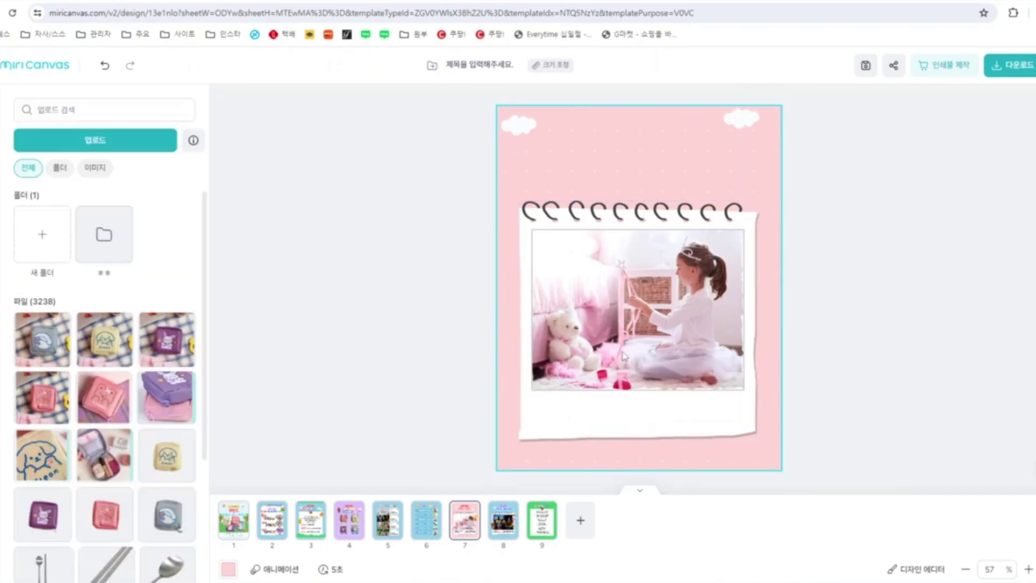
# Move the notepad background up beneath the clouds, unlock the girl photo frame and move it back onto the notepad
pyautogui.moveTo(610, 220); pyautogui.dragTo(600, 145)
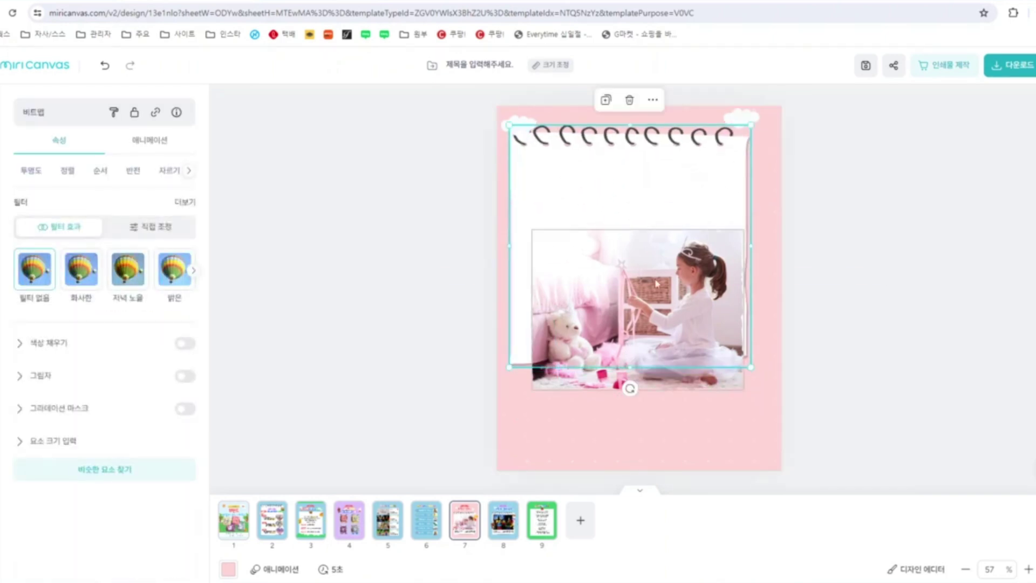
pyautogui.moveTo(654, 288); pyautogui.dragTo(640, 210)
pyautogui.click(648, 280)
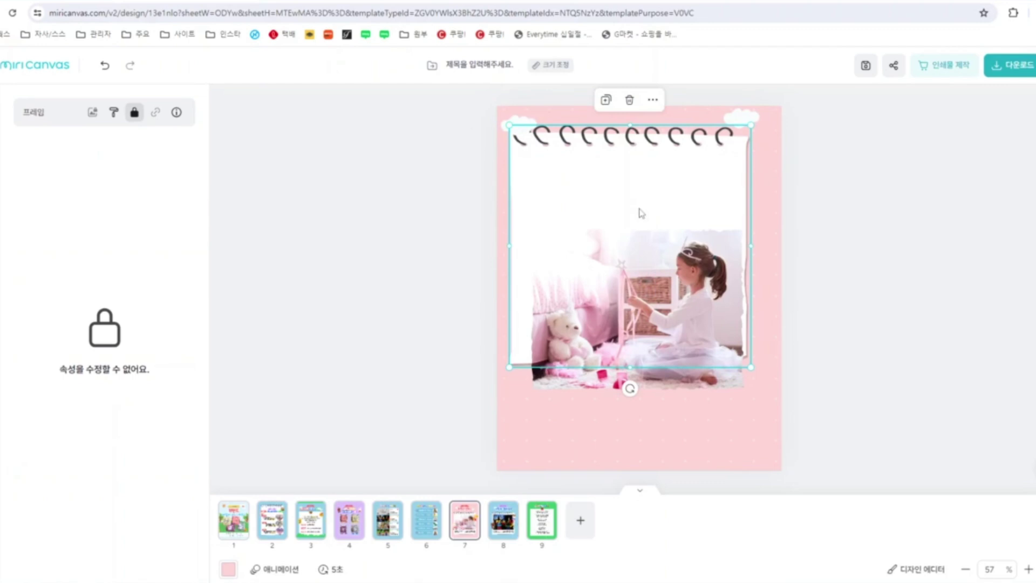
pyautogui.click(648, 280)
pyautogui.click(625, 227)
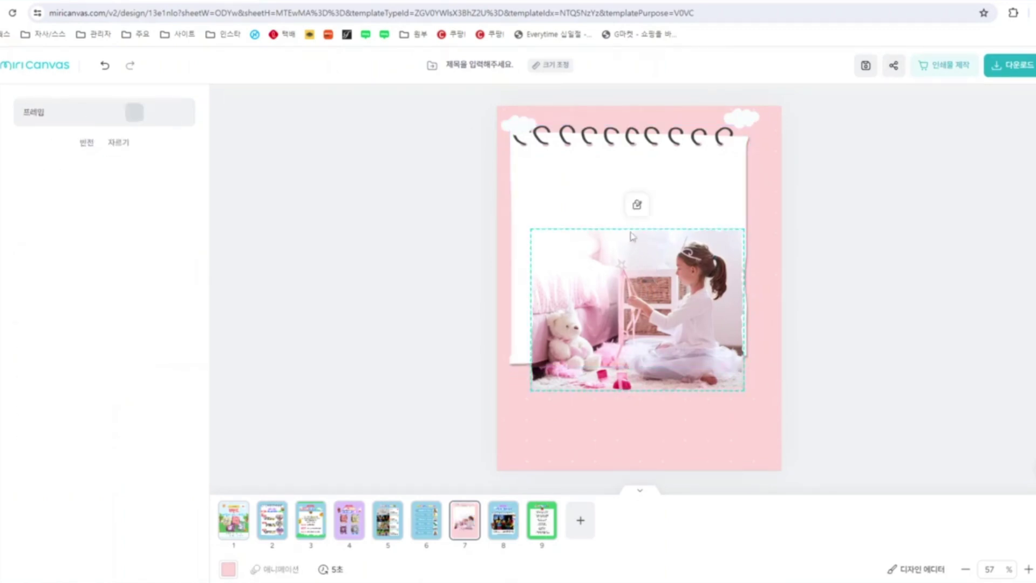
pyautogui.click(638, 211)
pyautogui.moveTo(648, 277); pyautogui.dragTo(636, 204)
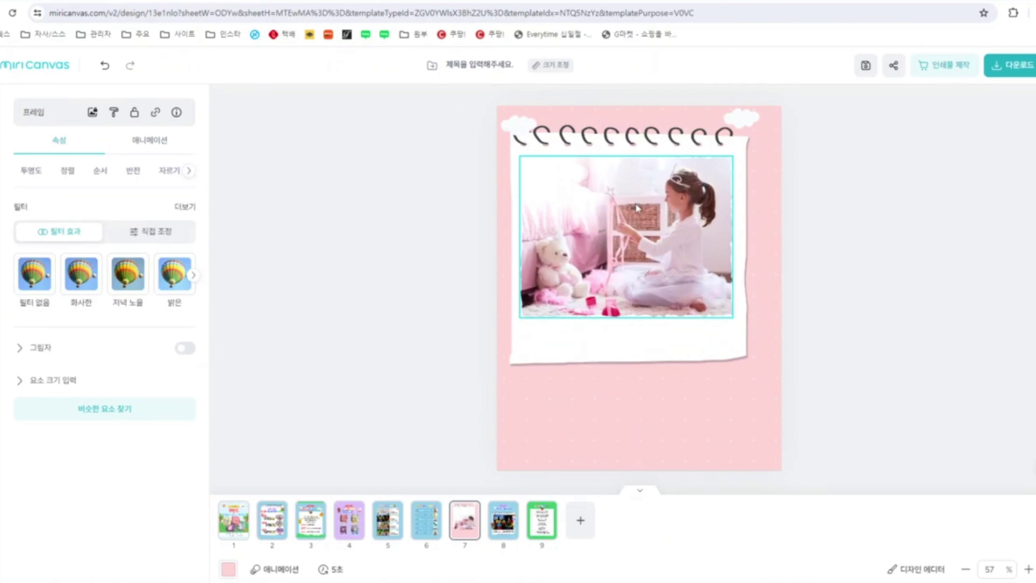
# Shrink the notepad and its photo frame to just over half the page width, and centre the photo on the notepad
pyautogui.click(715, 352)
pyautogui.moveTo(755, 369); pyautogui.dragTo(686, 304)
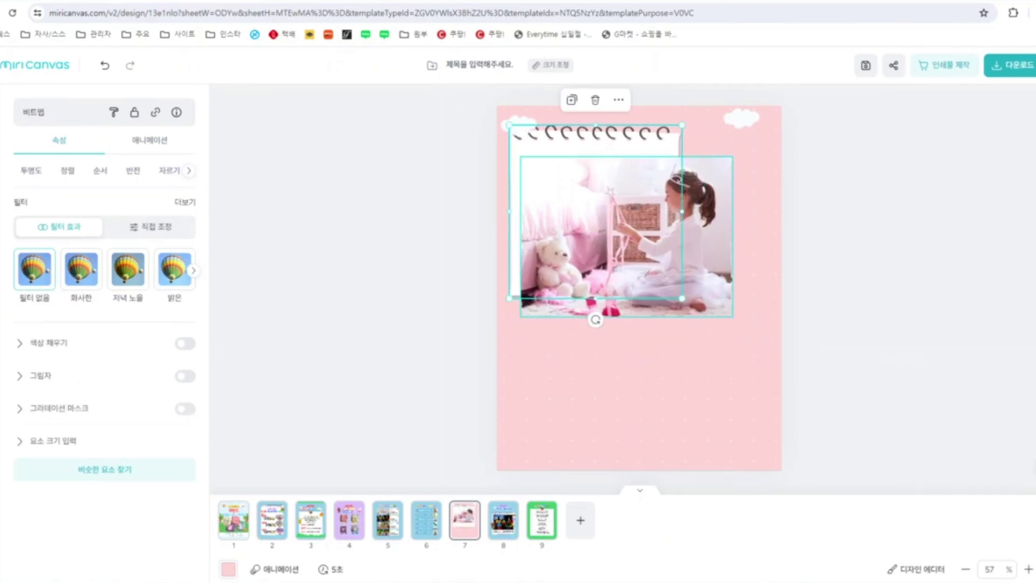
pyautogui.moveTo(670, 261)
pyautogui.mouseDown()
pyautogui.moveTo(658, 236)
pyautogui.moveTo(669, 246)
pyautogui.mouseUp()
pyautogui.moveTo(731, 302); pyautogui.dragTo(674, 261)
pyautogui.moveTo(597, 261); pyautogui.dragTo(596, 279)
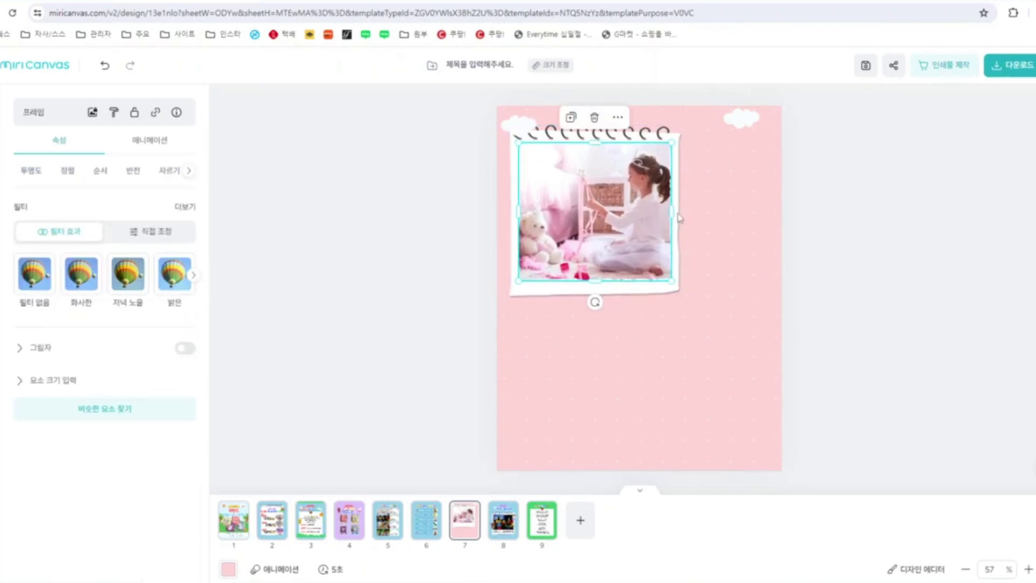
pyautogui.moveTo(572, 177); pyautogui.dragTo(571, 177)
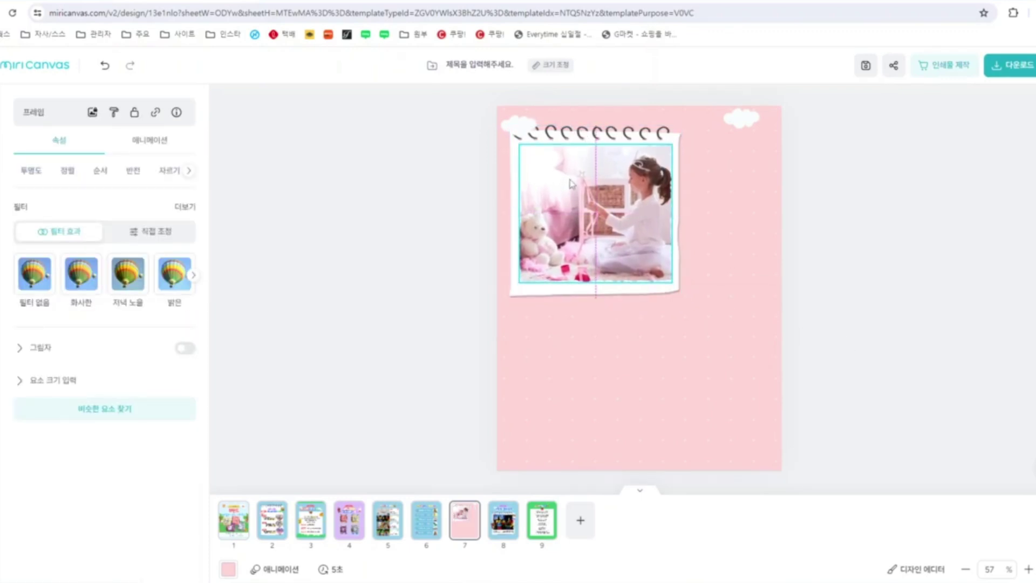
# Duplicate the notepad and its photo frame, and place the copies together in the page's lower-right area
pyautogui.click(565, 139)
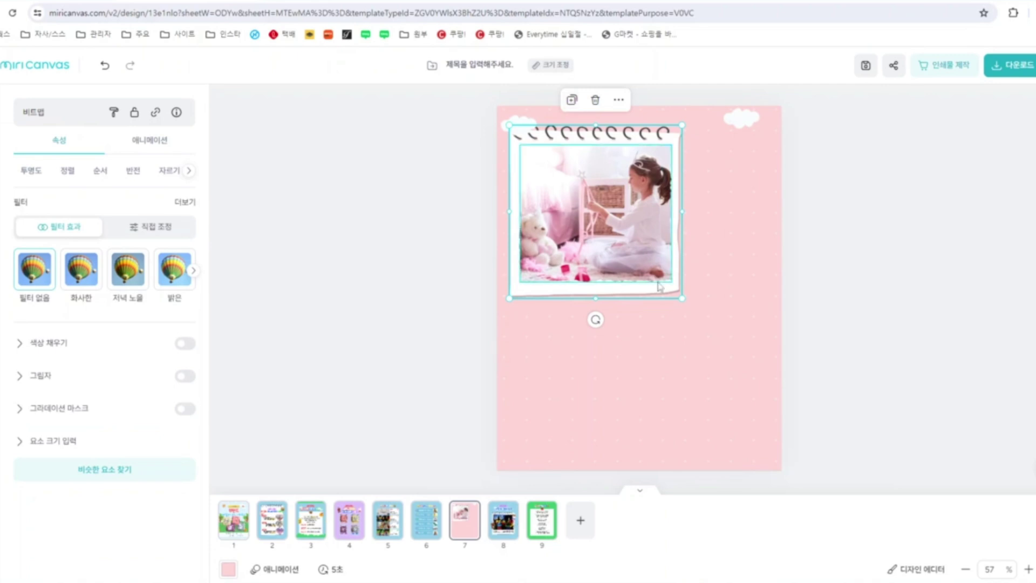
pyautogui.click(572, 101)
pyautogui.moveTo(633, 218); pyautogui.dragTo(709, 380)
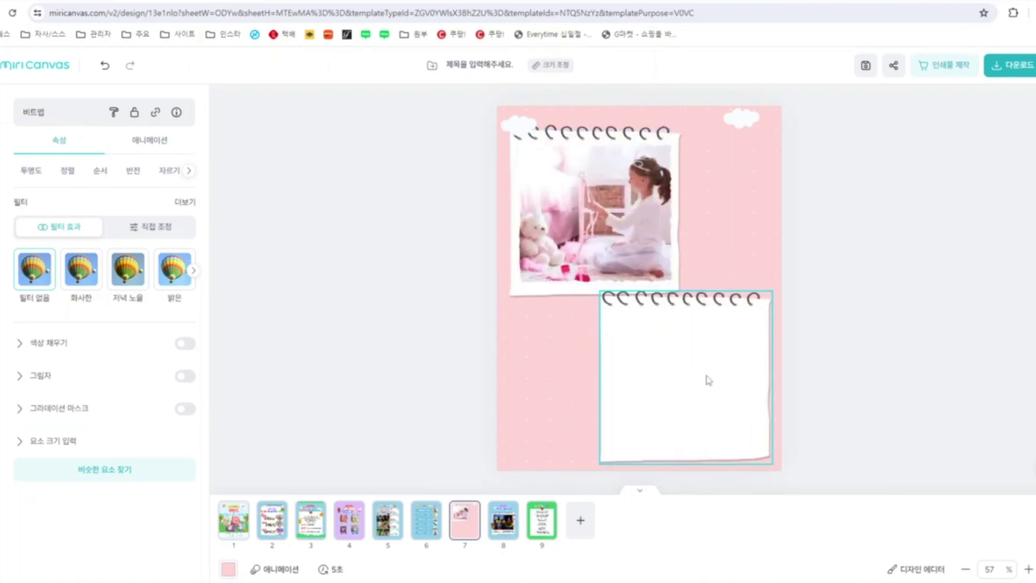
pyautogui.click(637, 239)
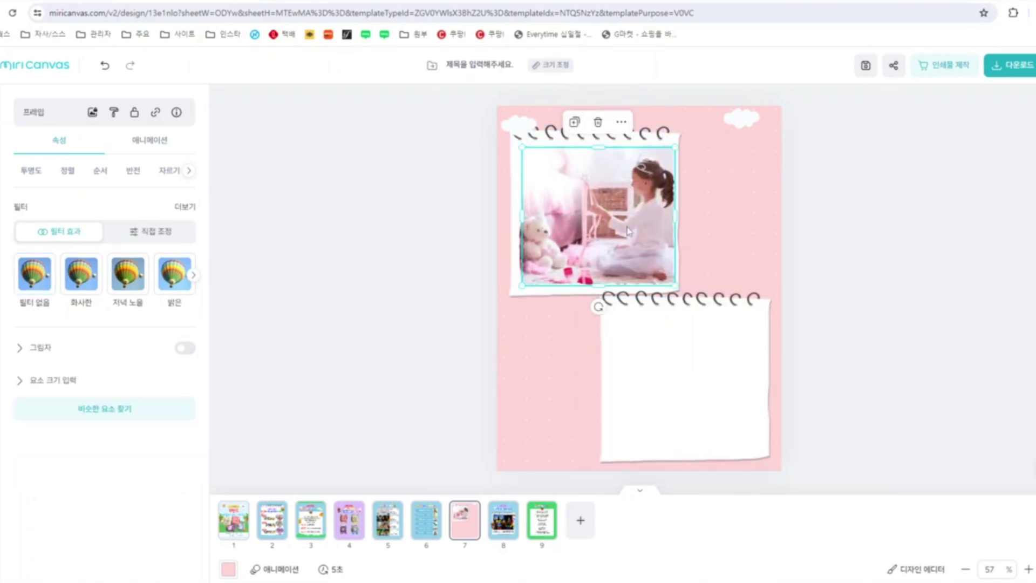
pyautogui.click(572, 121)
pyautogui.moveTo(615, 226); pyautogui.dragTo(707, 390)
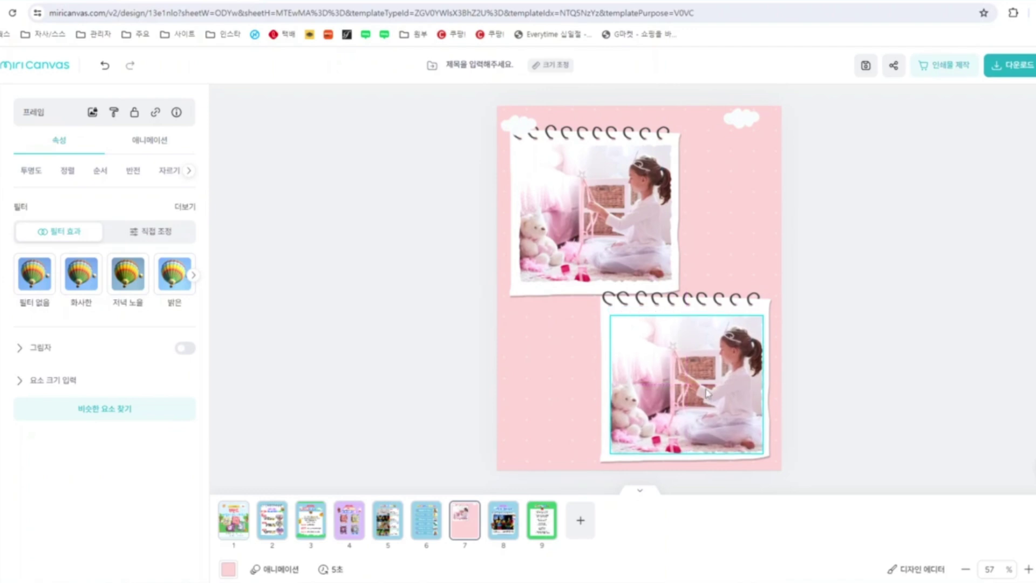
# Add the pouch group photo 110009356.jpg from the 데일리 미니파우치 folder to page 7
pyautogui.click(885, 341)
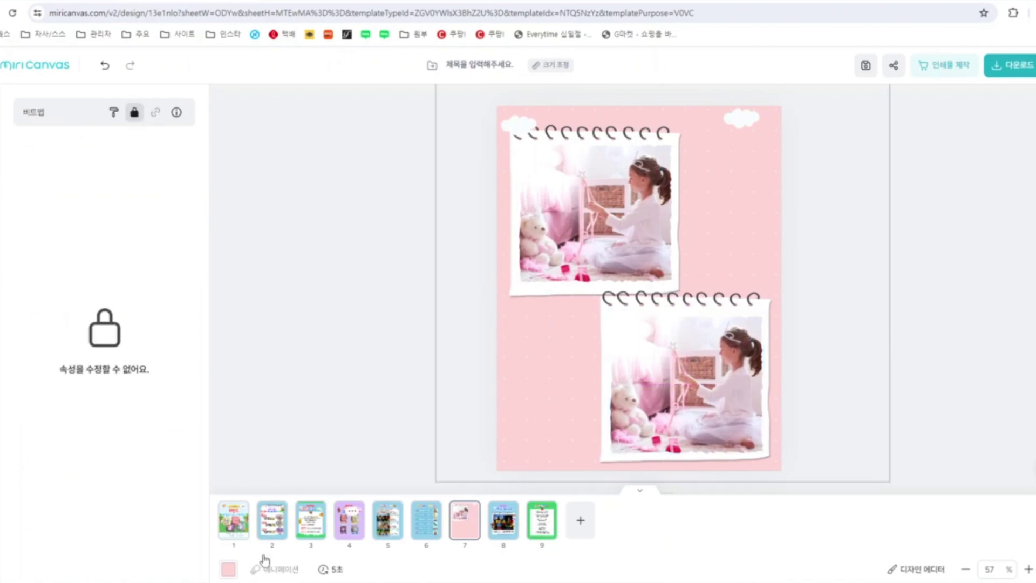
pyautogui.click(701, 360)
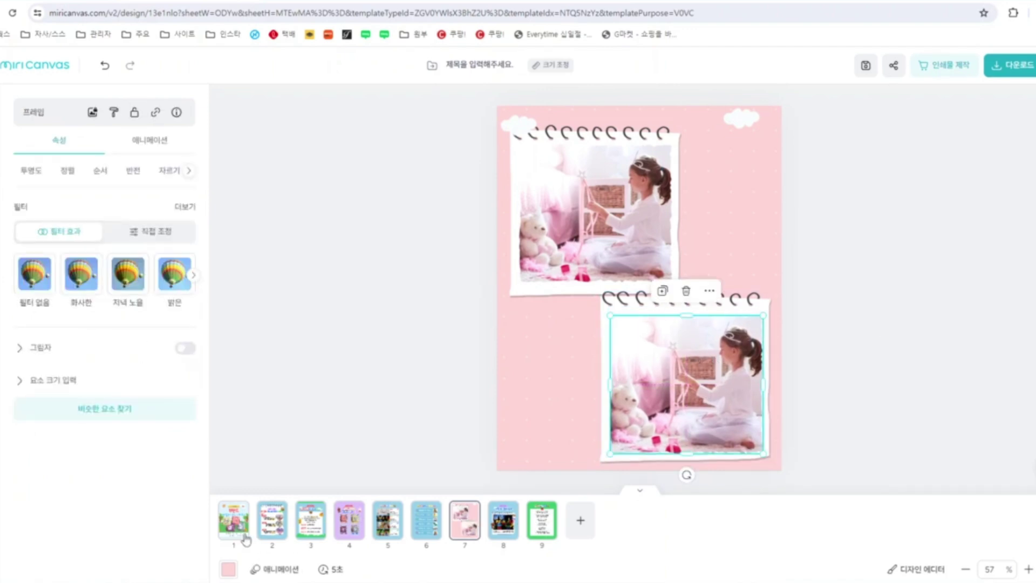
pyautogui.click(161, 545)
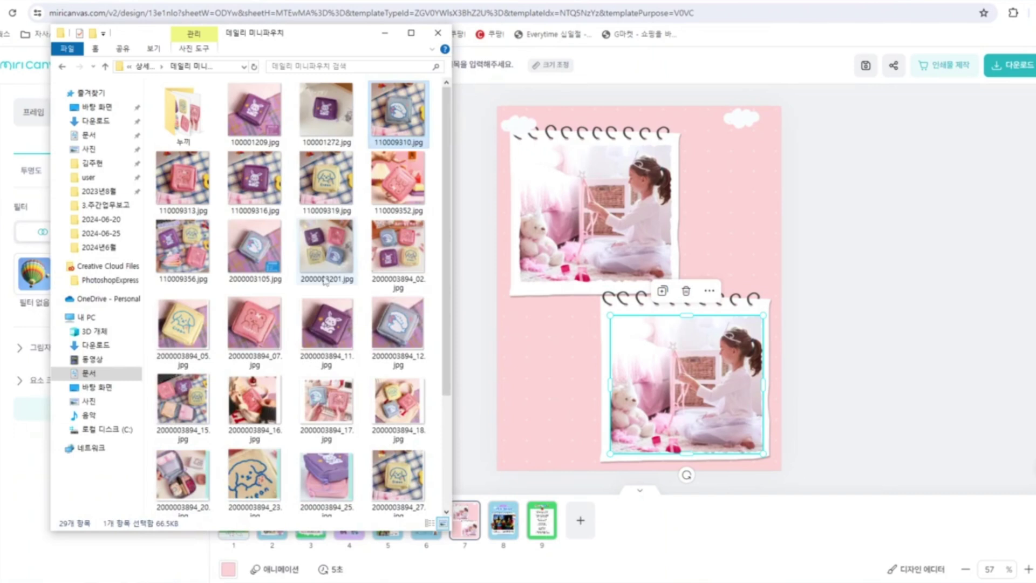
pyautogui.click(321, 316)
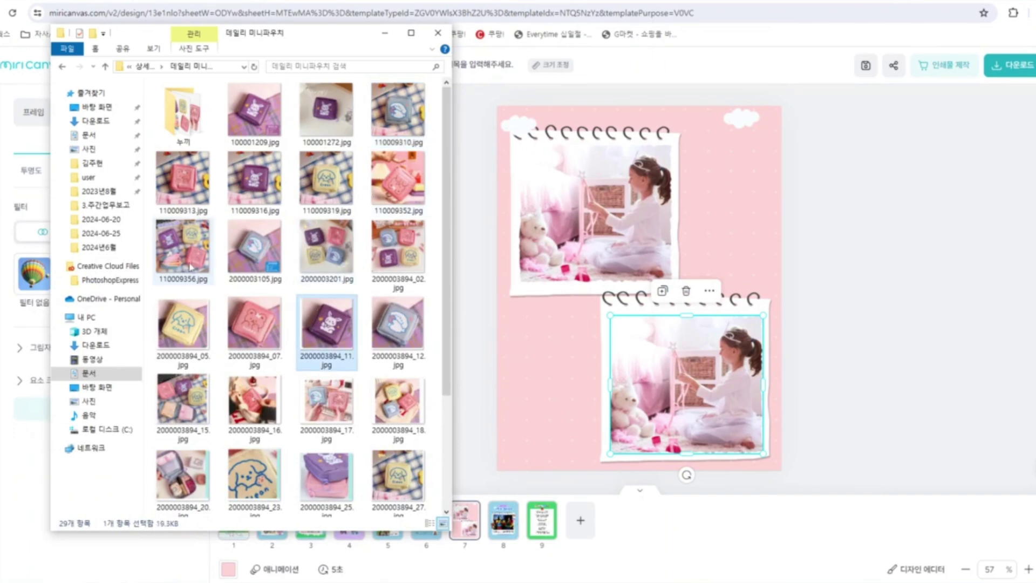
pyautogui.moveTo(190, 267); pyautogui.dragTo(553, 214)
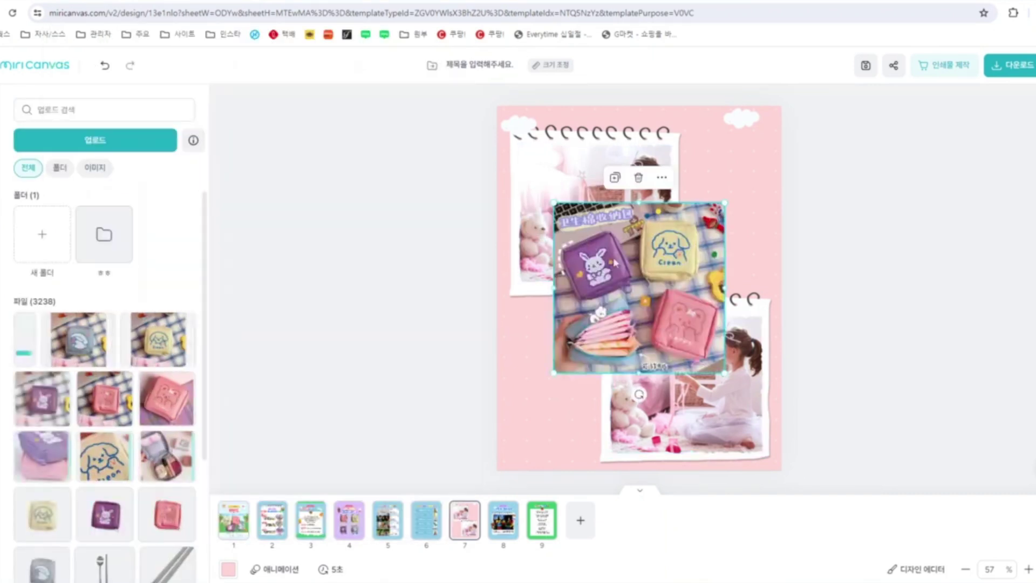
# Place the pouch group photo in the upper notepad's frame and enlarge it so the pouches fill the frame
pyautogui.doubleClick(607, 228)
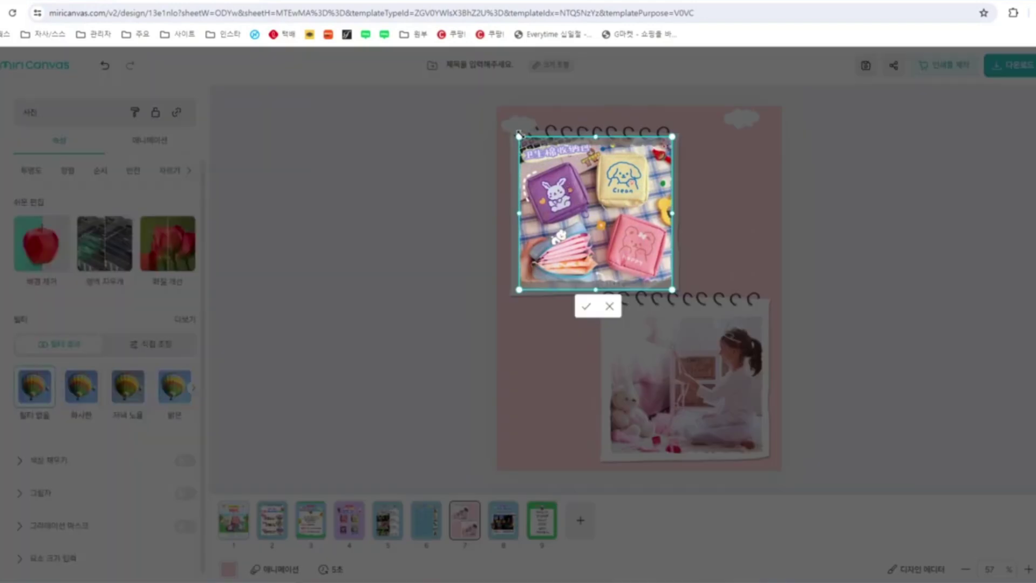
pyautogui.click(879, 217)
pyautogui.click(620, 273)
pyautogui.click(592, 214)
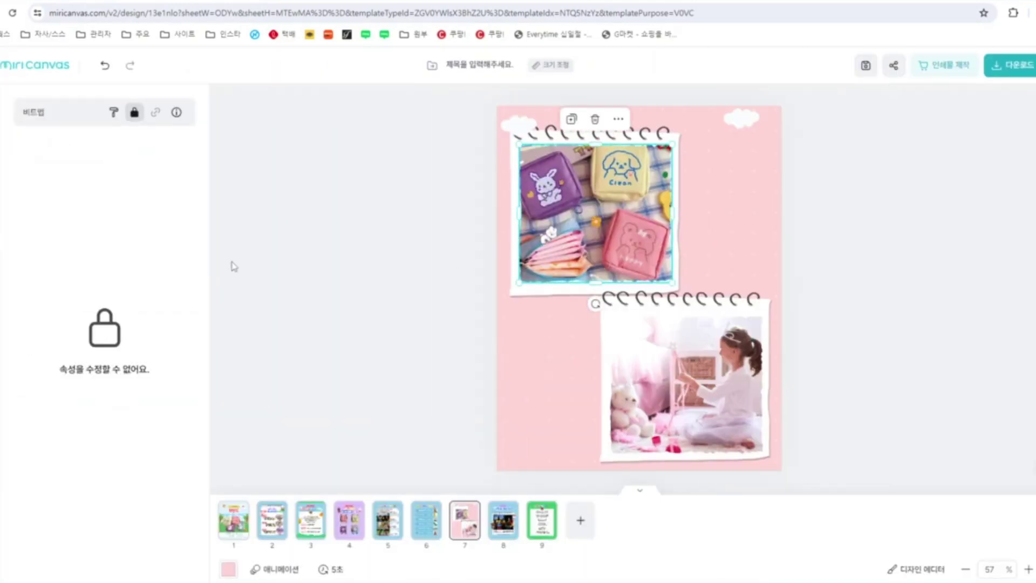
# Brighten the pouch group photo in the upper notepad's frame slightly
pyautogui.click(156, 232)
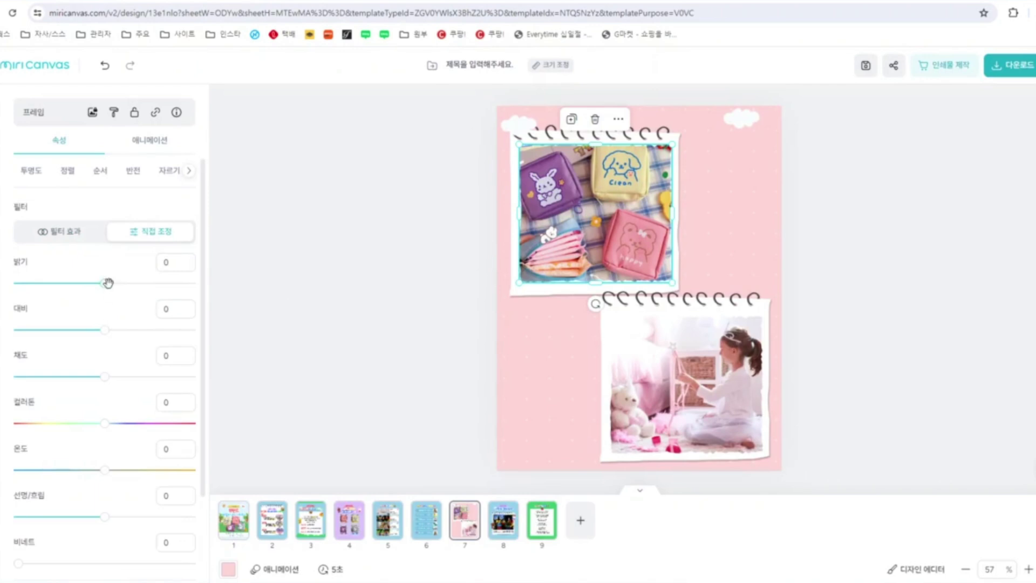
pyautogui.moveTo(105, 283); pyautogui.dragTo(115, 282)
pyautogui.click(333, 457)
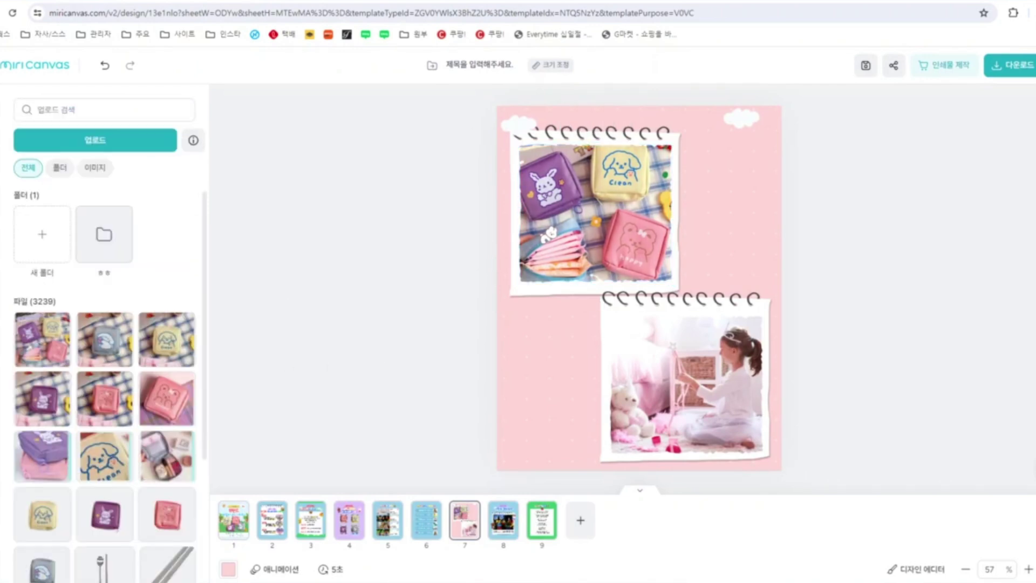
pyautogui.click(201, 542)
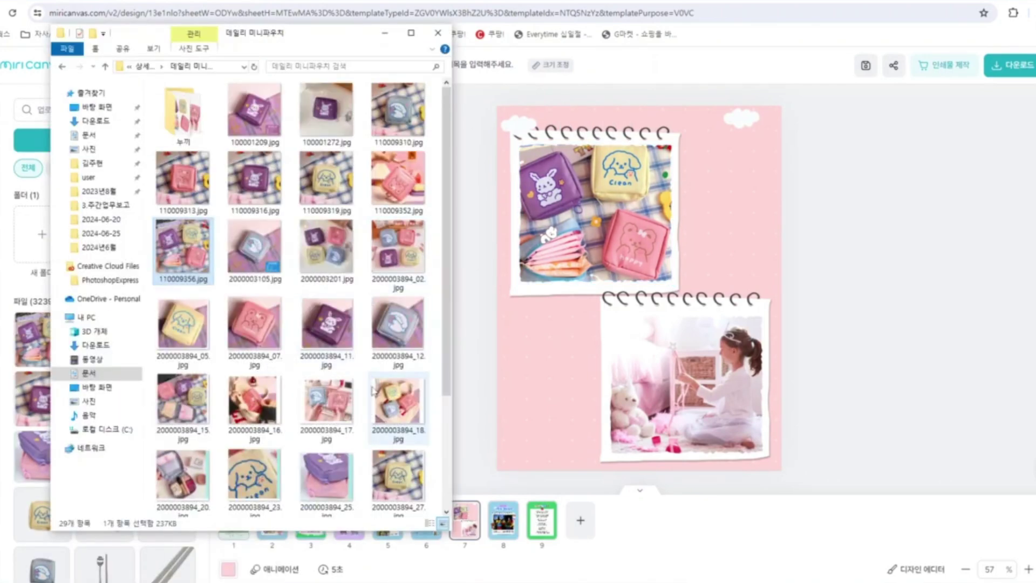
pyautogui.scroll(-2, 374, 390)
pyautogui.click(258, 258)
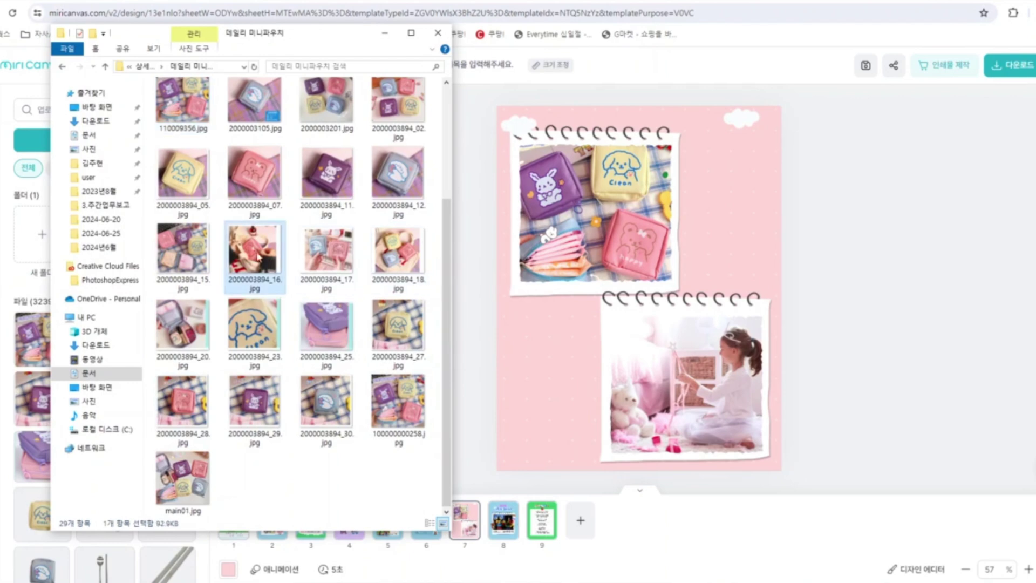
pyautogui.moveTo(258, 258); pyautogui.dragTo(693, 369)
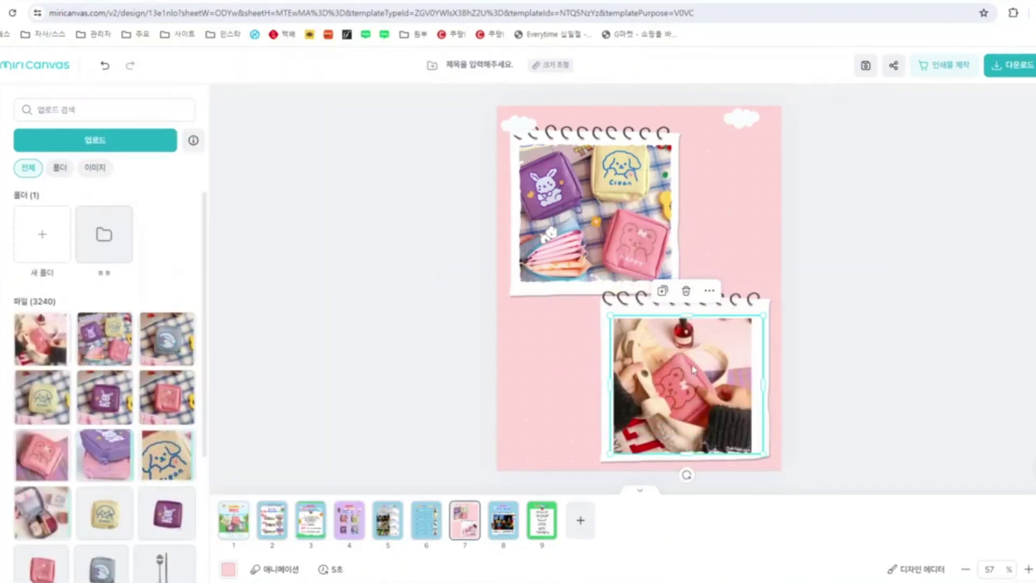
pyautogui.doubleClick(694, 369)
pyautogui.moveTo(763, 315); pyautogui.dragTo(785, 292)
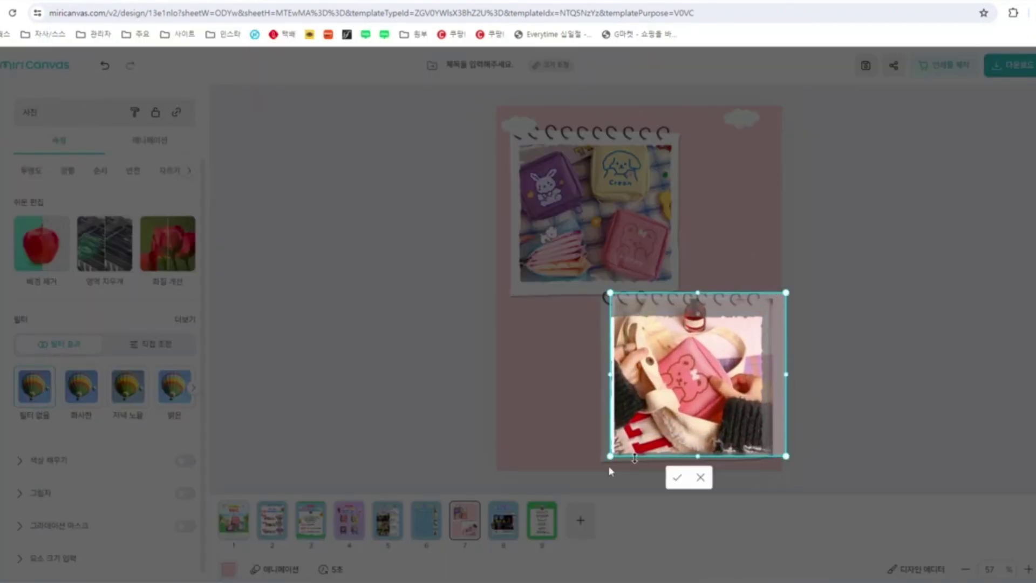
pyautogui.moveTo(608, 457); pyautogui.dragTo(594, 470)
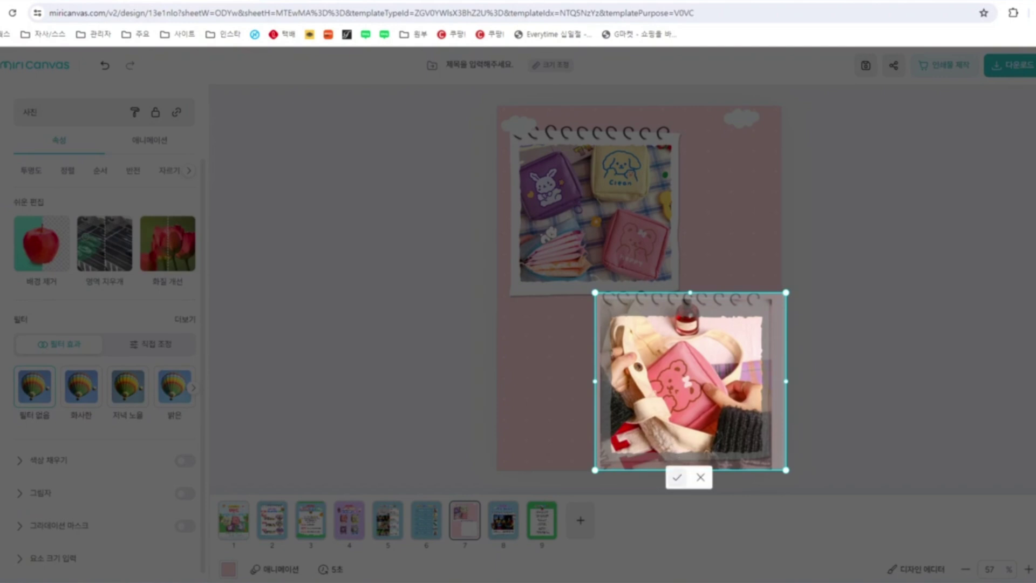
pyautogui.click(674, 477)
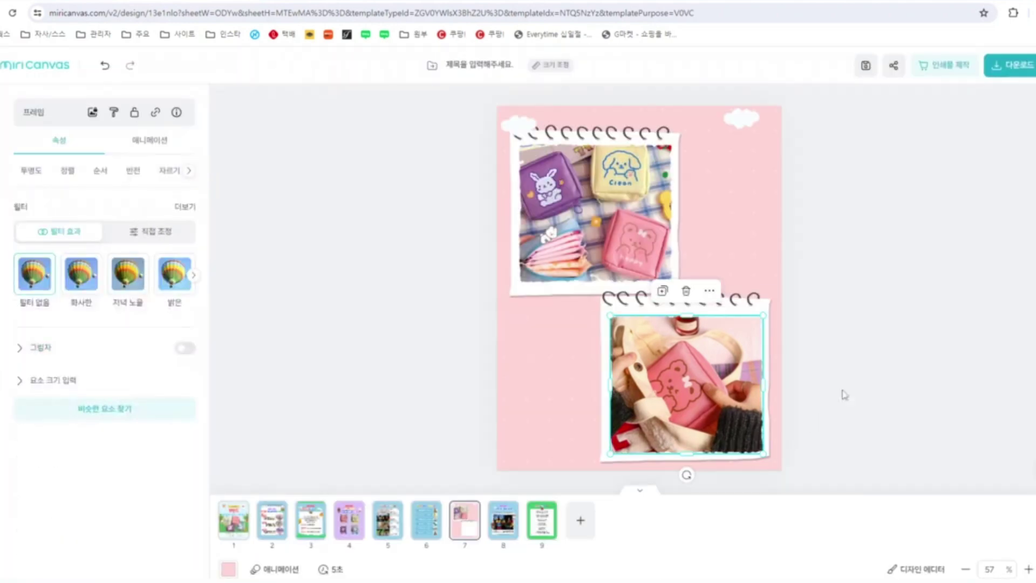
# Set the brightness of the lower notepad's photo to 16
pyautogui.click(134, 235)
pyautogui.moveTo(105, 283); pyautogui.dragTo(117, 284)
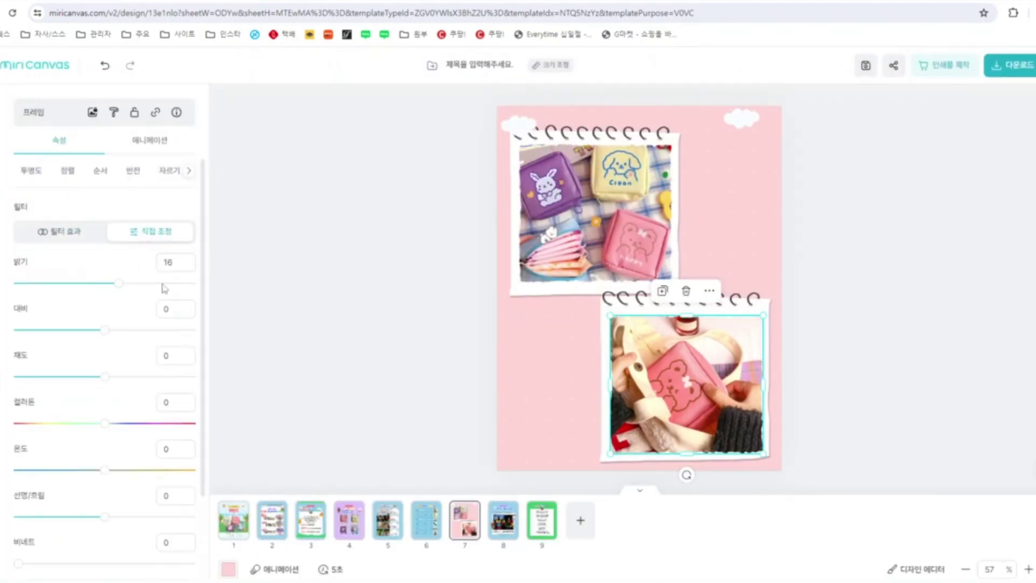
pyautogui.click(279, 250)
pyautogui.moveTo(200, 581)
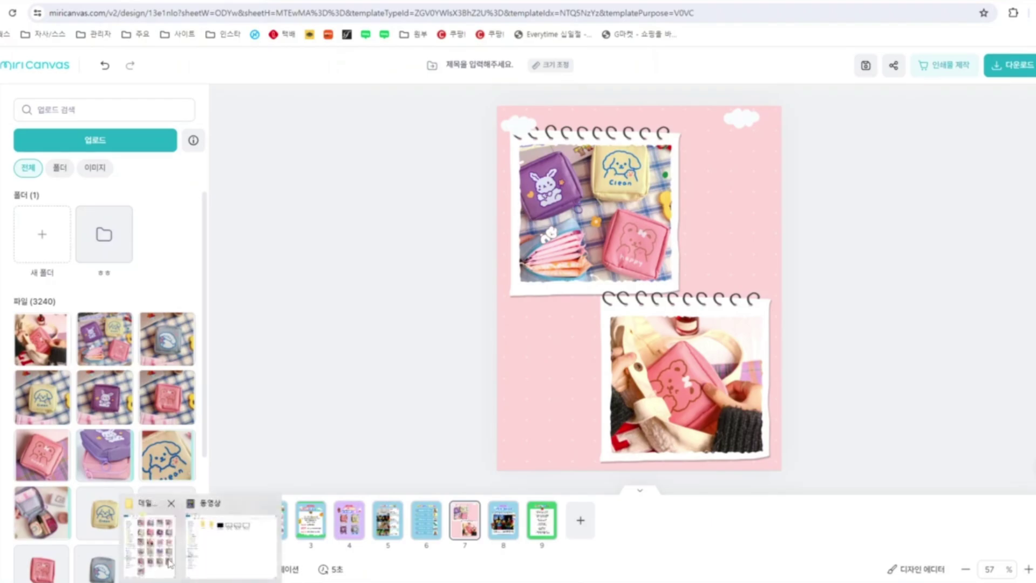
pyautogui.click(168, 559)
pyautogui.scroll(3, 248, 142)
pyautogui.click(196, 126)
pyautogui.doubleClick(195, 125)
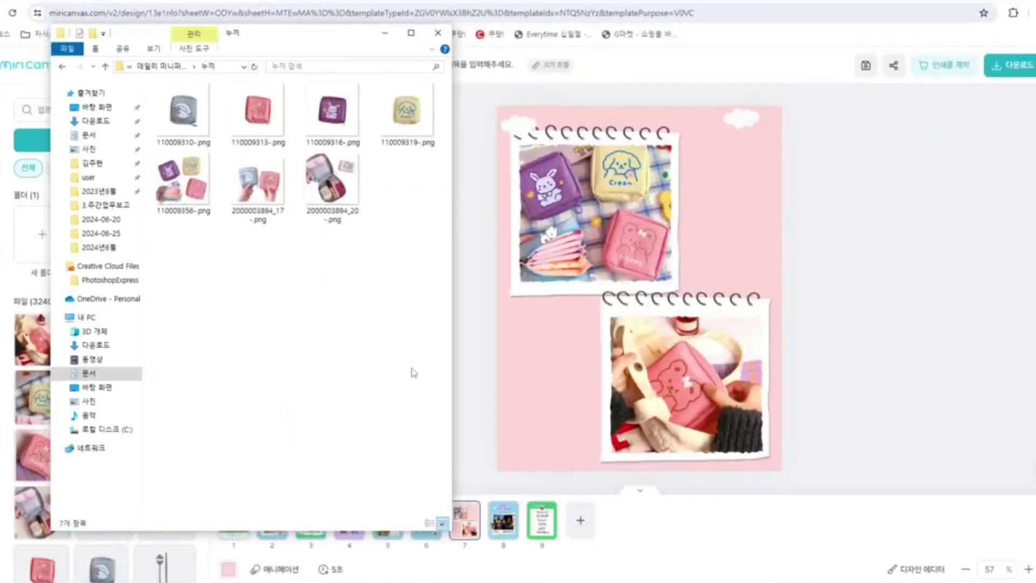
pyautogui.moveTo(258, 183); pyautogui.dragTo(599, 402)
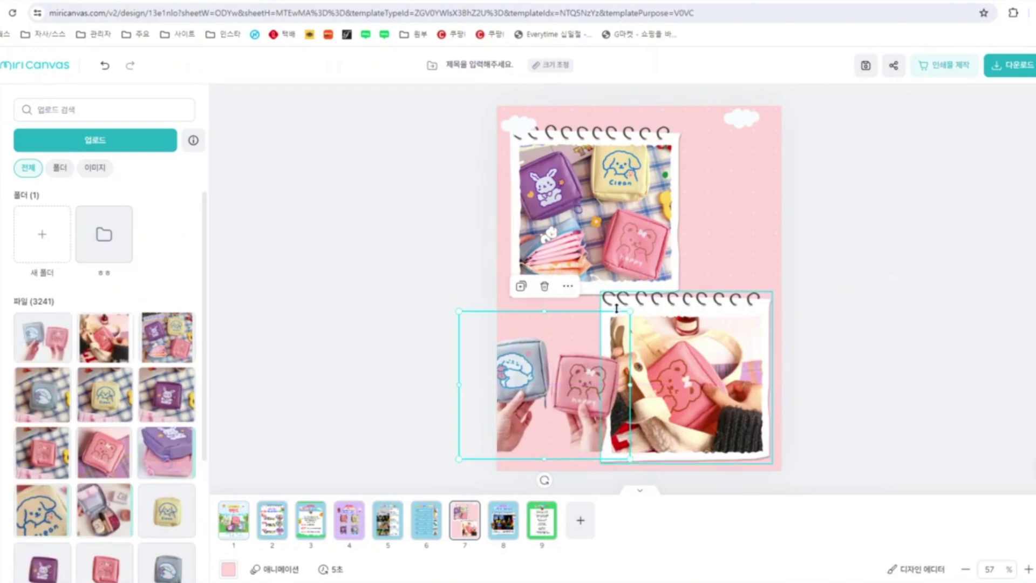
# Tilt the two-pouch cutout clockwise and tuck it into the page's lower-left corner
pyautogui.moveTo(546, 481); pyautogui.dragTo(485, 481)
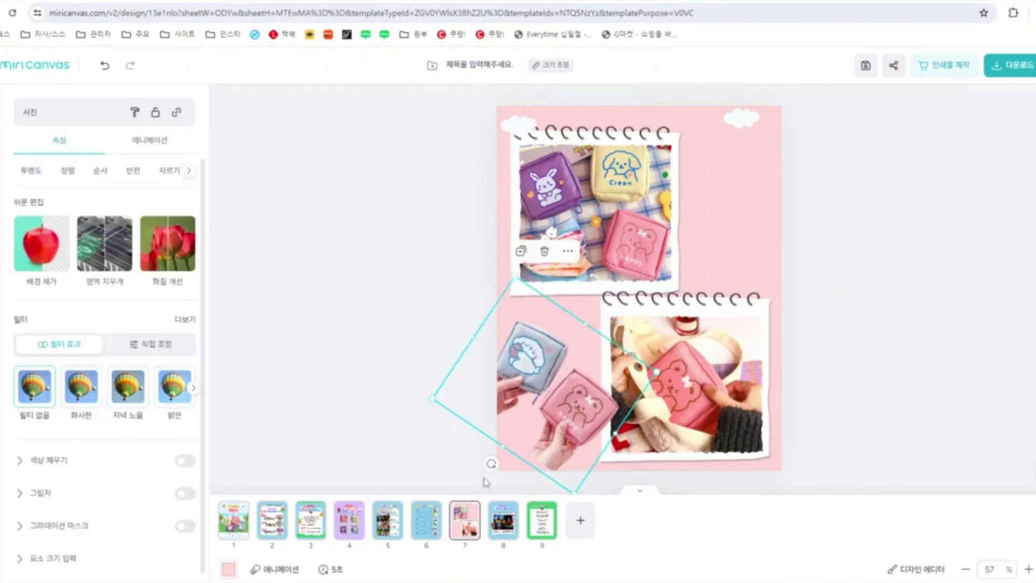
pyautogui.moveTo(591, 406); pyautogui.dragTo(595, 427)
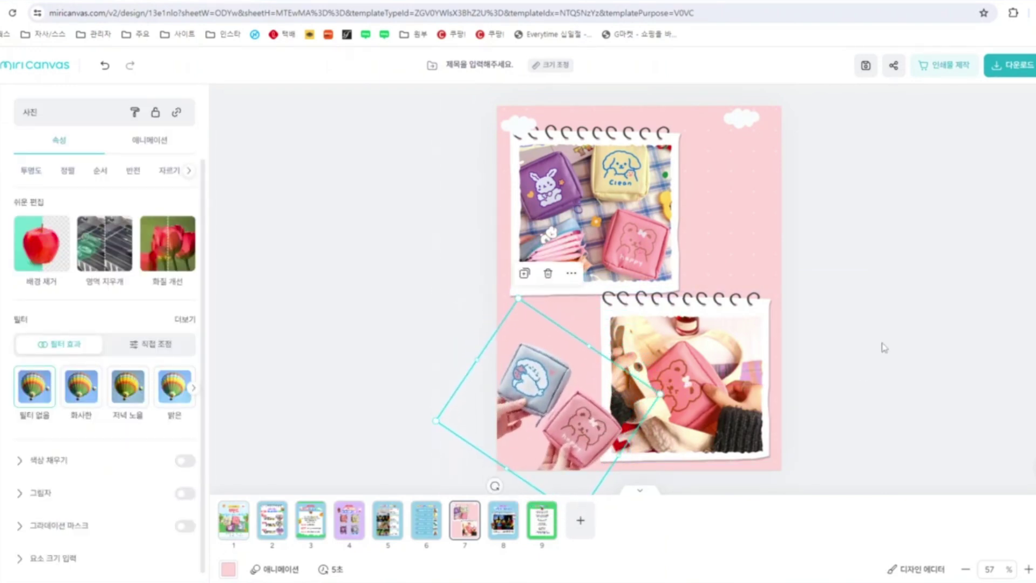
pyautogui.click(884, 346)
pyautogui.moveTo(200, 582)
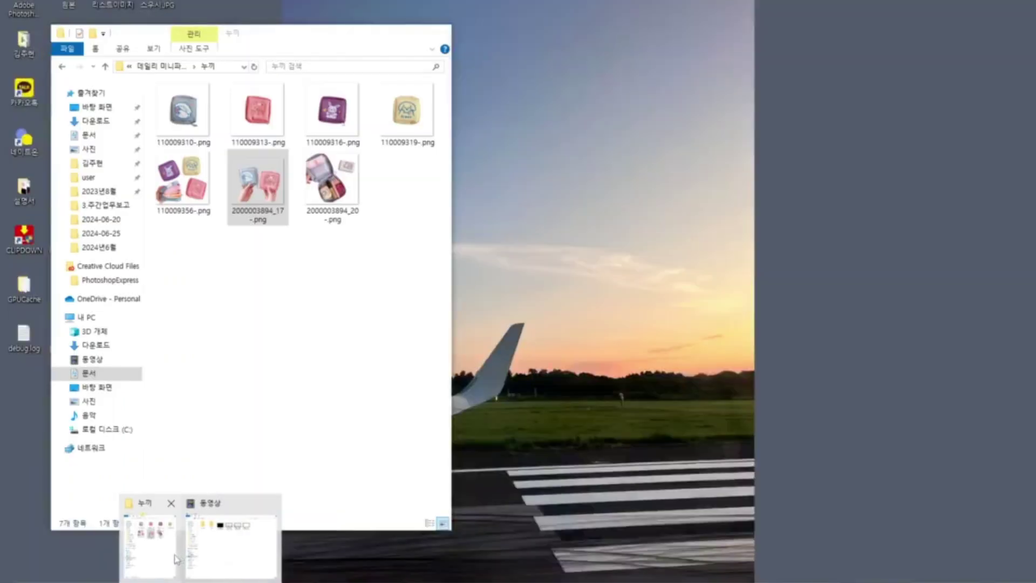
pyautogui.click(173, 559)
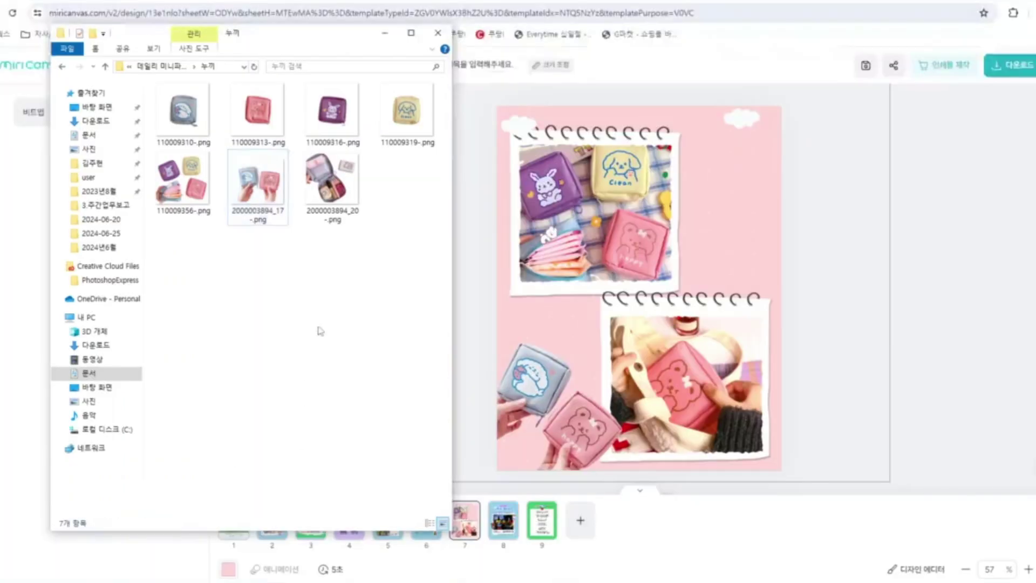
pyautogui.moveTo(330, 192); pyautogui.dragTo(802, 229)
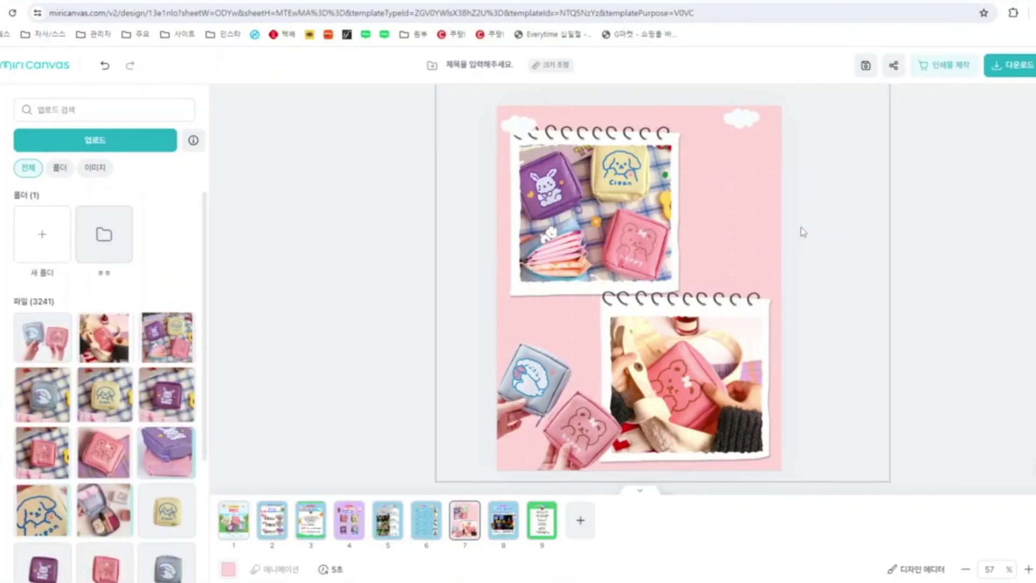
pyautogui.moveTo(619, 330); pyautogui.dragTo(751, 247)
# Lock the upper notepad's photo frame and shift the open-pouch cutout slightly left towards the notepad
pyautogui.click(560, 223)
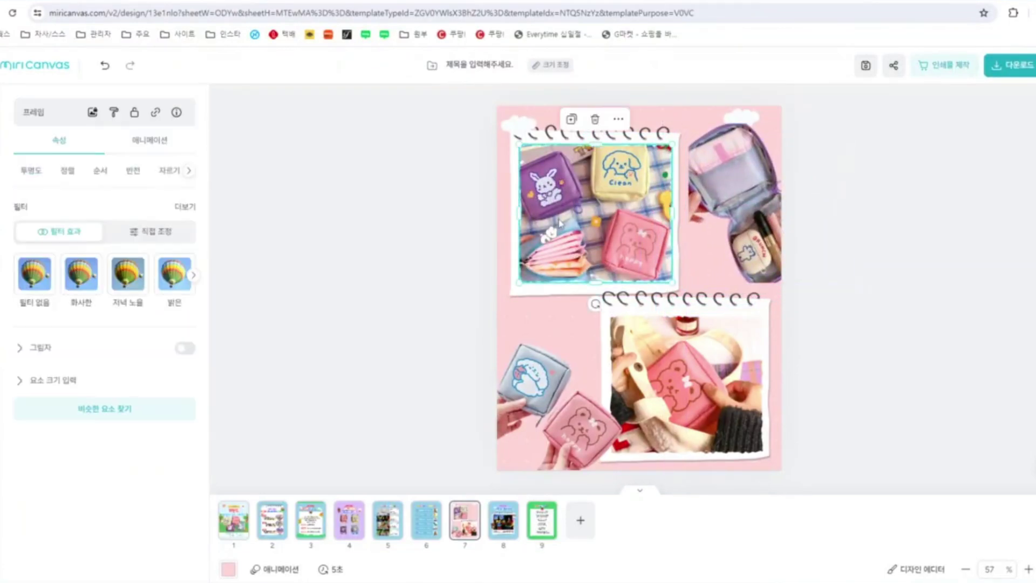
pyautogui.rightClick(551, 153)
pyautogui.click(599, 353)
pyautogui.click(742, 214)
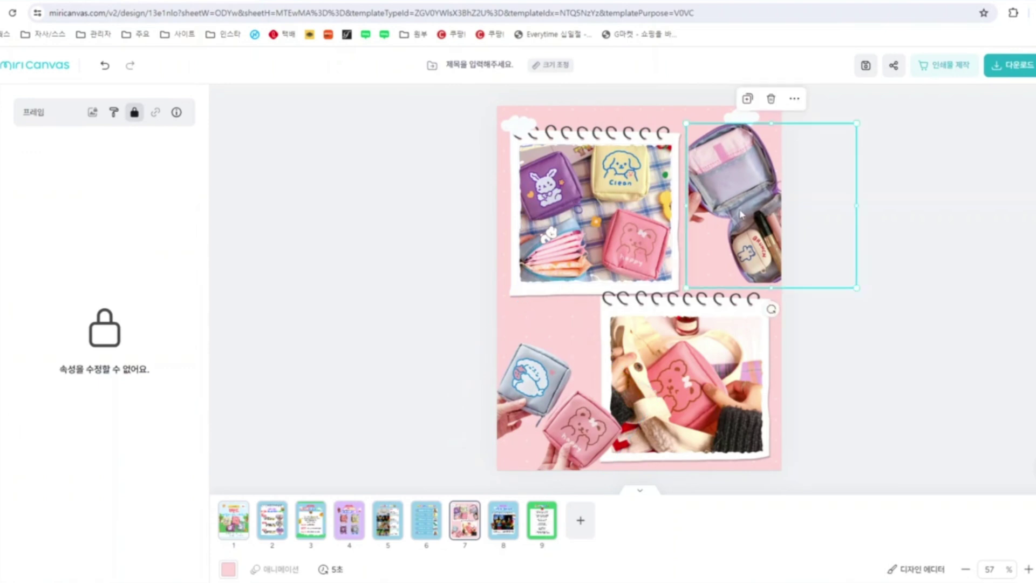
pyautogui.moveTo(742, 214); pyautogui.dragTo(733, 214)
pyautogui.click(911, 238)
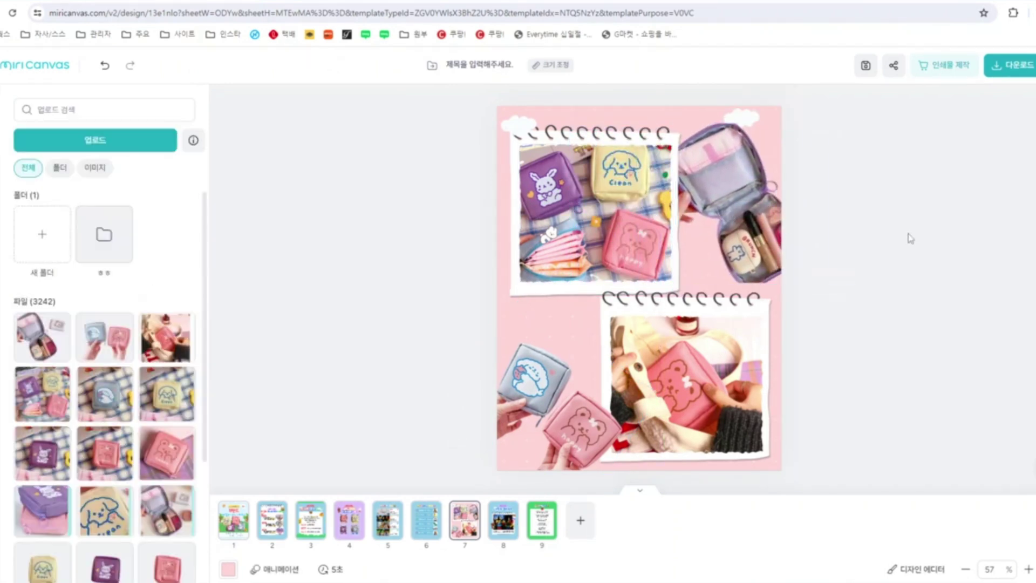
# Move one cloud to the gap below the open pouch and the other into the page's upper-left corner
pyautogui.moveTo(735, 123); pyautogui.dragTo(735, 280)
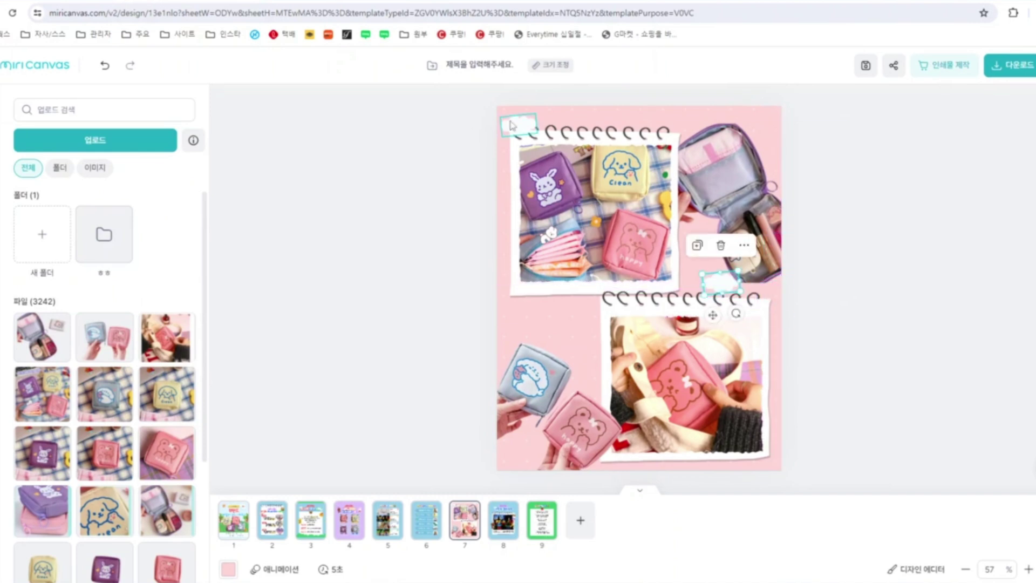
pyautogui.moveTo(515, 129)
pyautogui.mouseDown()
pyautogui.moveTo(516, 288)
pyautogui.moveTo(517, 122)
pyautogui.mouseUp()
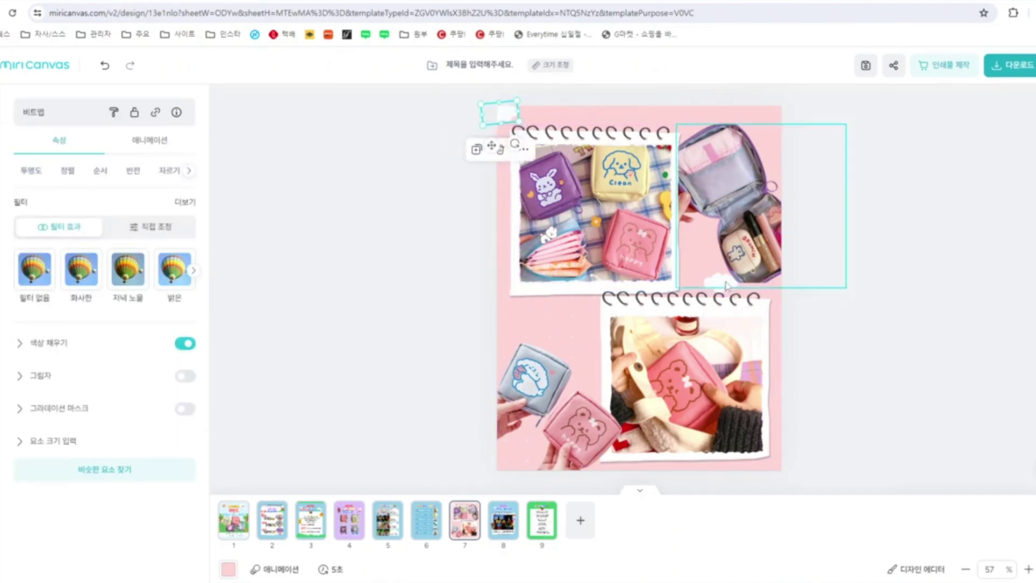
pyautogui.click(831, 269)
pyautogui.click(903, 364)
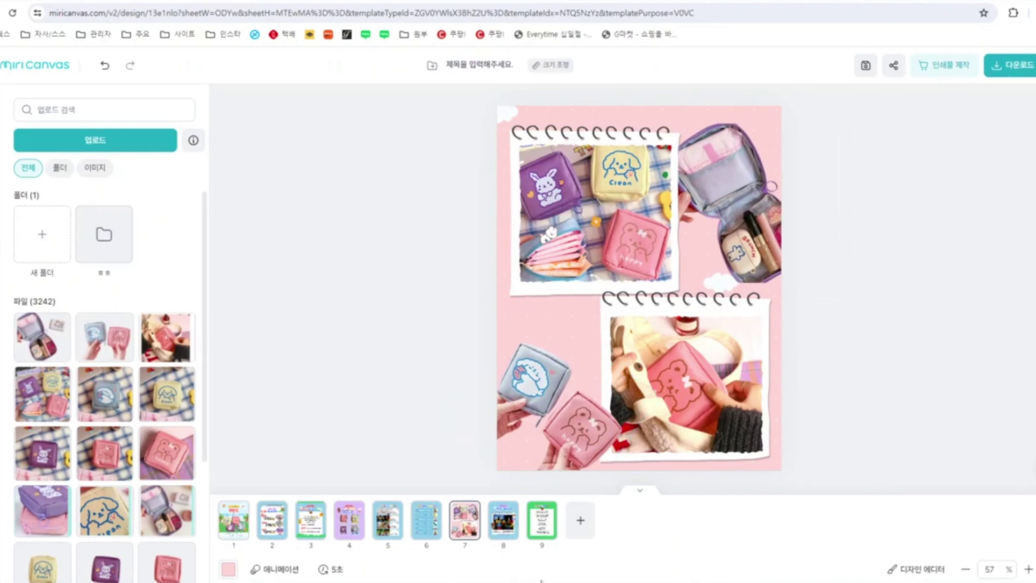
# Delete all six toy pictures and the white clouds behind them from the popular toys list on page 6
pyautogui.click(507, 531)
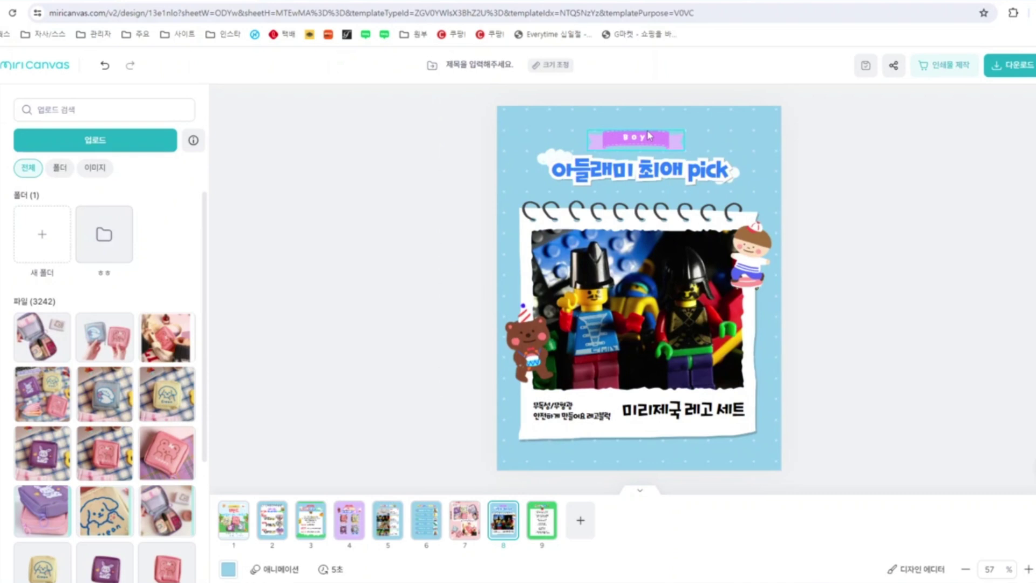
pyautogui.click(429, 534)
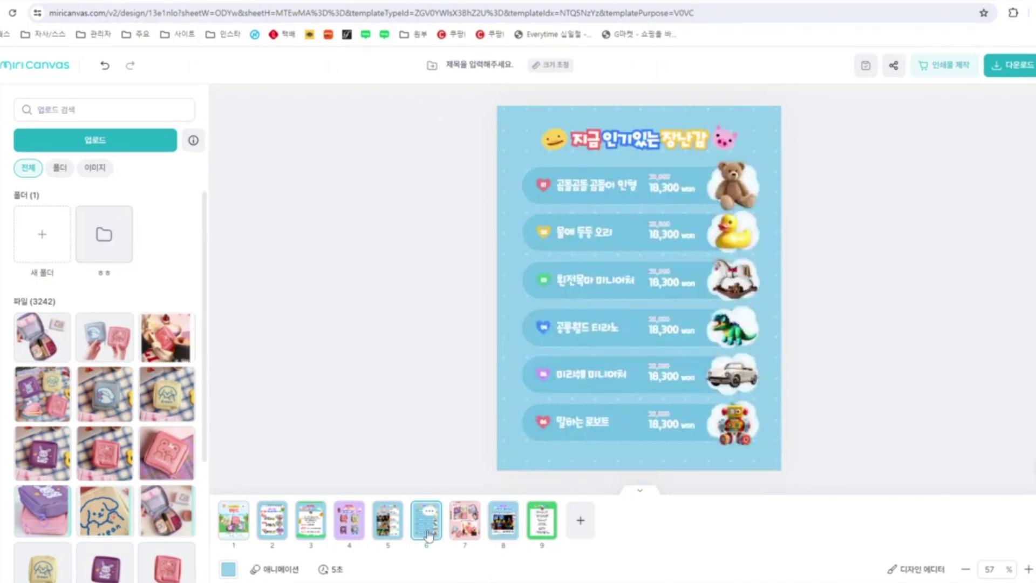
pyautogui.click(740, 180)
pyautogui.press('Delete')
pyautogui.press('Delete')
pyautogui.click(756, 199)
pyautogui.press('Delete')
pyautogui.click(734, 232)
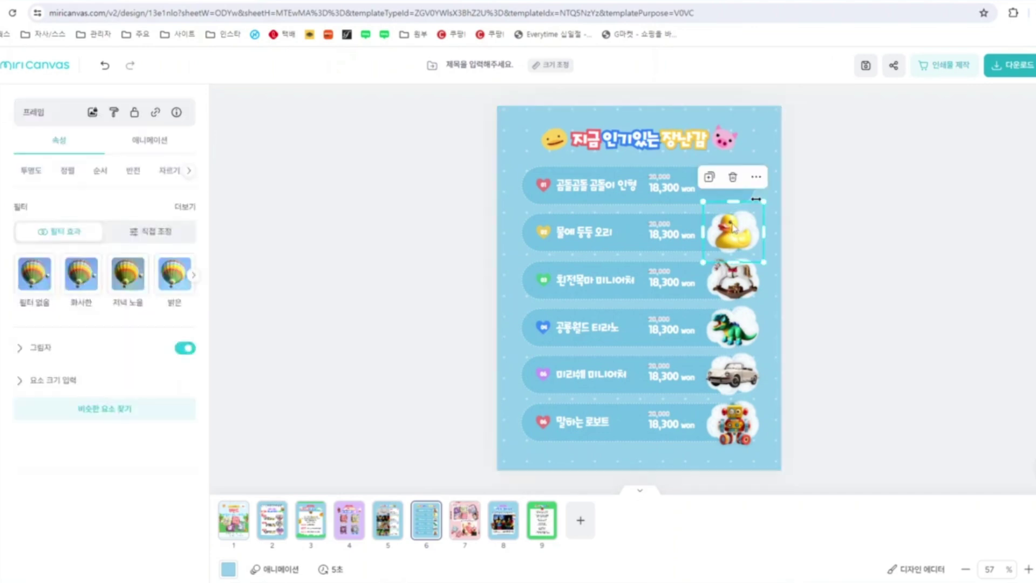
pyautogui.press('Delete')
pyautogui.press('Delete')
pyautogui.click(738, 247)
pyautogui.press('Delete')
pyautogui.click(741, 286)
pyautogui.press('Delete')
pyautogui.press('Delete')
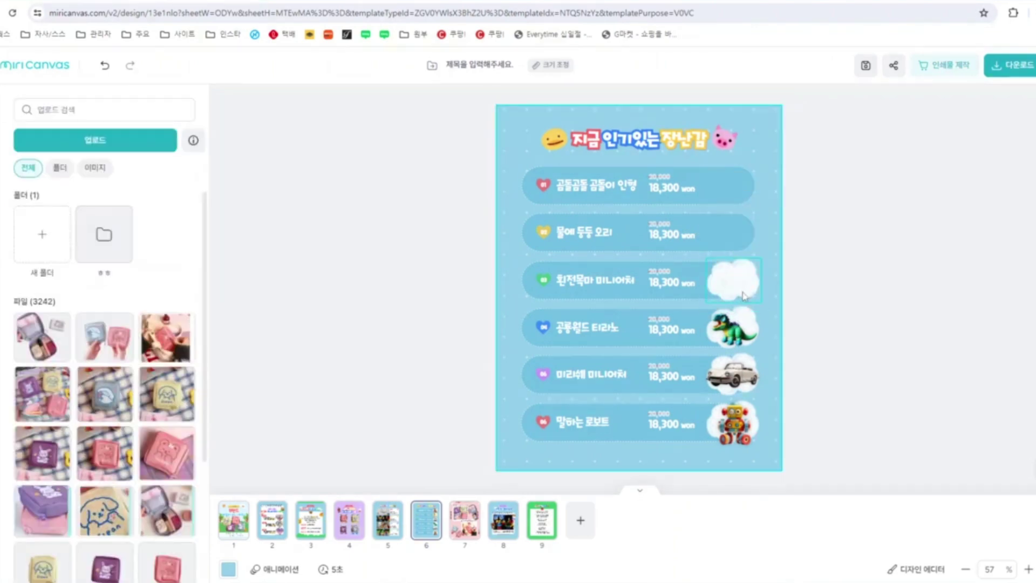
pyautogui.click(750, 280)
pyautogui.press('Delete')
pyautogui.click(745, 333)
pyautogui.press('Delete')
pyautogui.press('Delete')
pyautogui.click(740, 332)
pyautogui.moveTo(741, 334); pyautogui.dragTo(742, 426)
pyautogui.press('Delete')
pyautogui.click(741, 426)
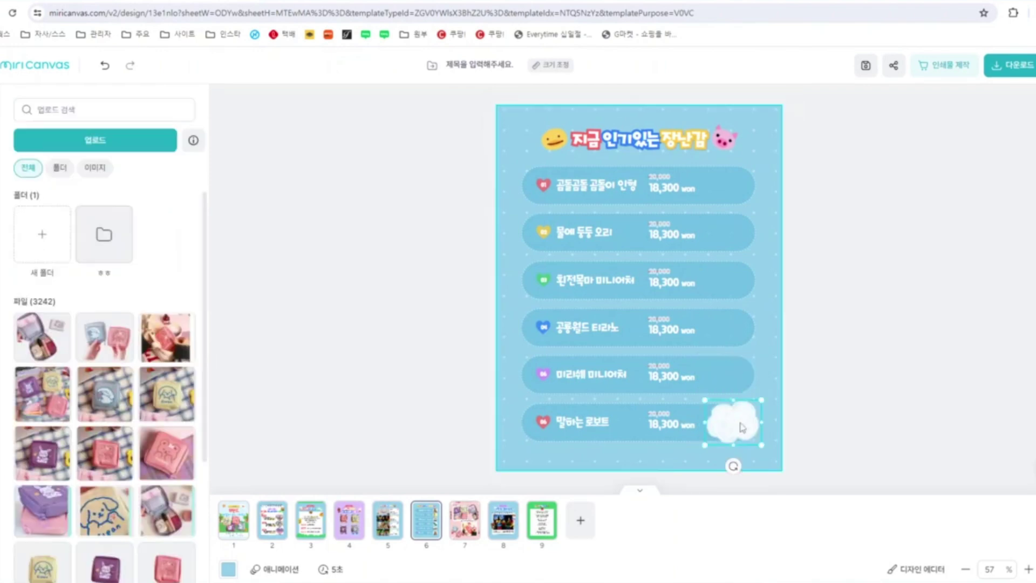
pyautogui.press('Delete')
# Delete the bar, both prices, the name 말하는 로보트 and the heart's number from the sixth list row
pyautogui.click(721, 426)
pyautogui.press('Delete')
pyautogui.click(679, 430)
pyautogui.press('Delete')
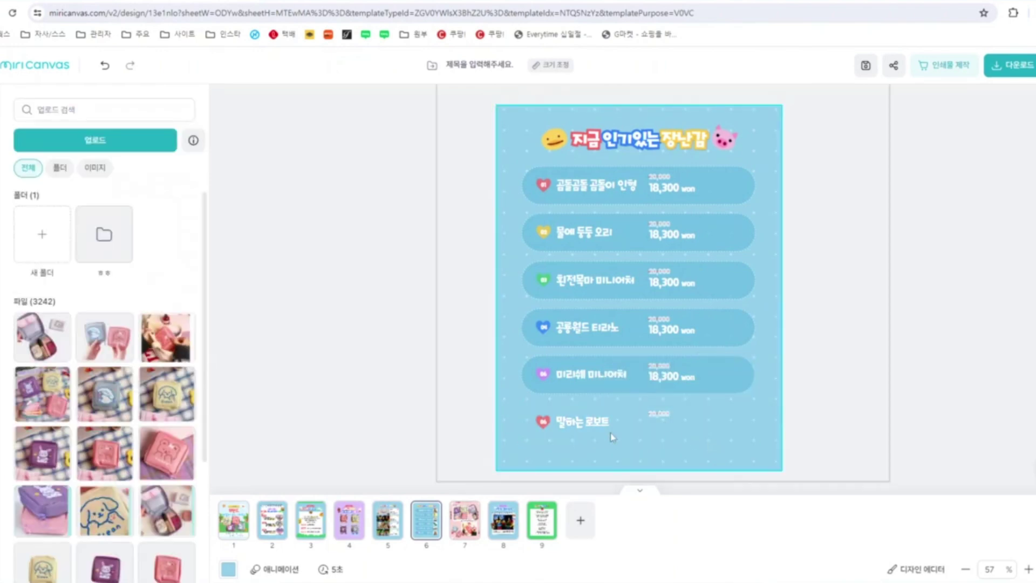
pyautogui.click(575, 424)
pyautogui.press('Delete')
pyautogui.click(657, 414)
pyautogui.press('Delete')
pyautogui.click(544, 426)
pyautogui.press('Delete')
# Delete the bars, prices and product names from the remaining five list rows
pyautogui.moveTo(677, 444); pyautogui.dragTo(668, 186)
pyautogui.press('Delete')
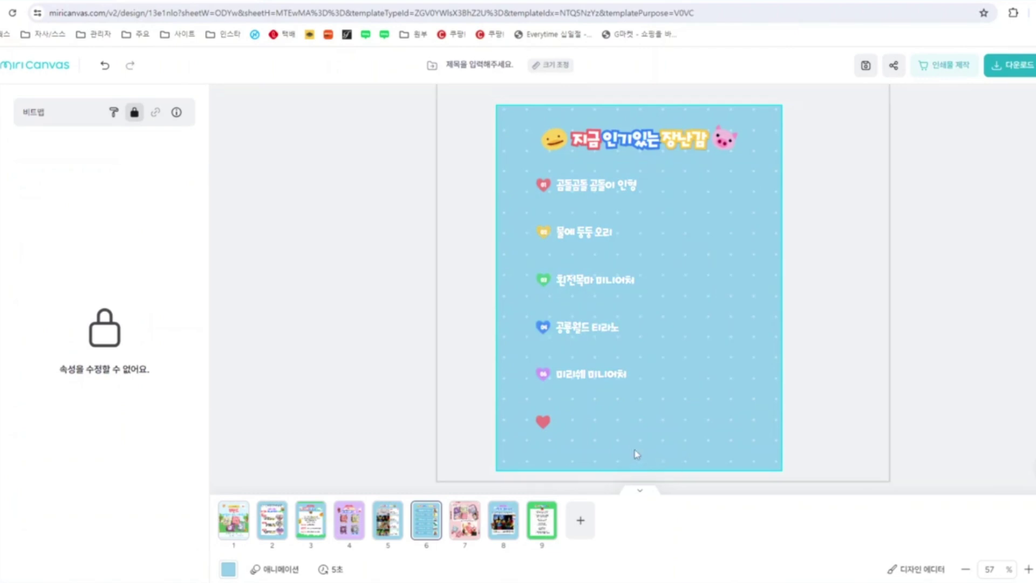
pyautogui.moveTo(627, 432); pyautogui.dragTo(612, 175)
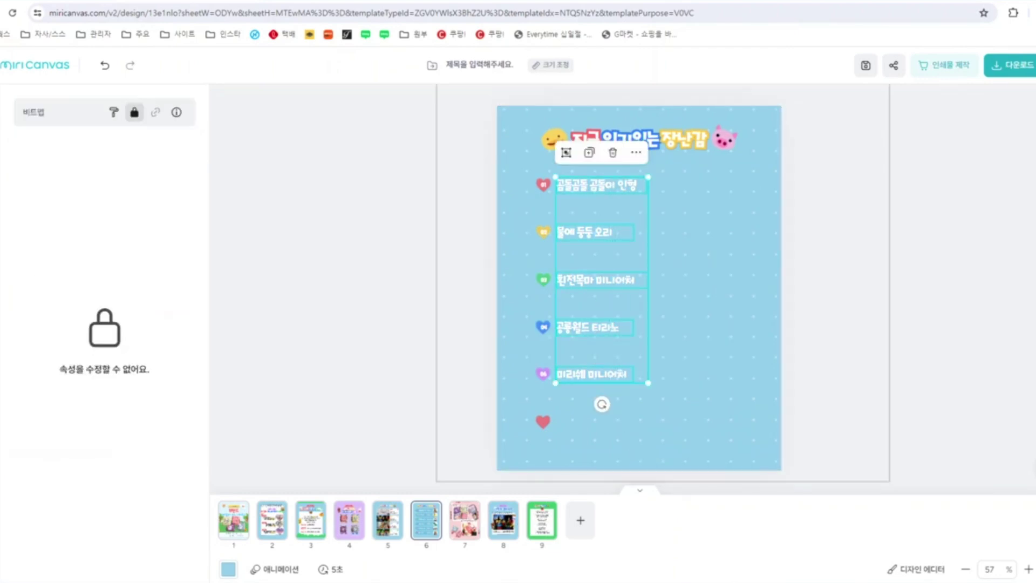
pyautogui.press('Delete')
# Delete the numbers from the five upper hearts, keeping the hearts themselves
pyautogui.click(544, 375)
pyautogui.press('Delete')
pyautogui.click(544, 328)
pyautogui.press('Delete')
pyautogui.click(545, 281)
pyautogui.press('Delete')
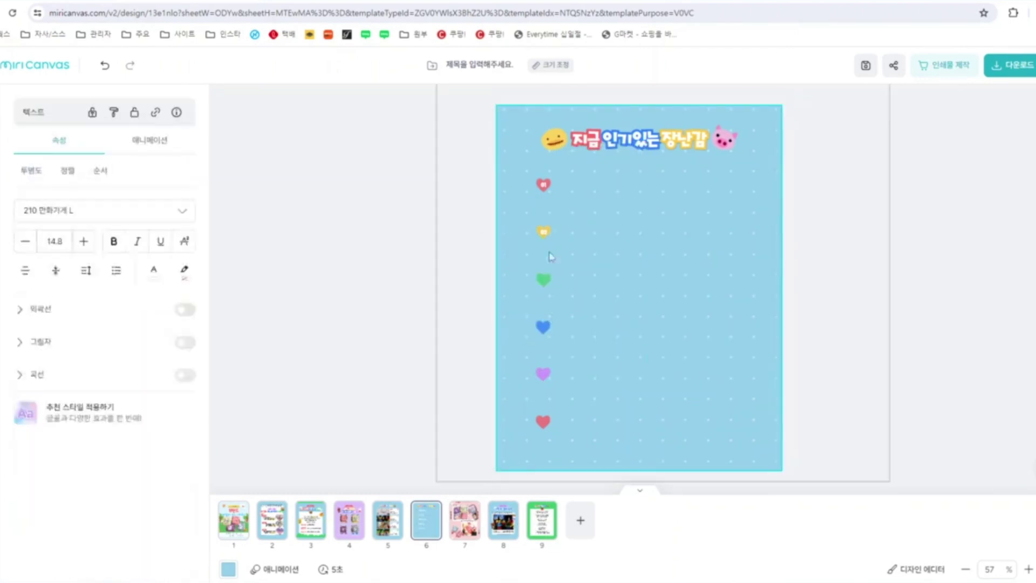
pyautogui.click(543, 232)
pyautogui.press('Delete')
pyautogui.click(544, 185)
pyautogui.press('Delete')
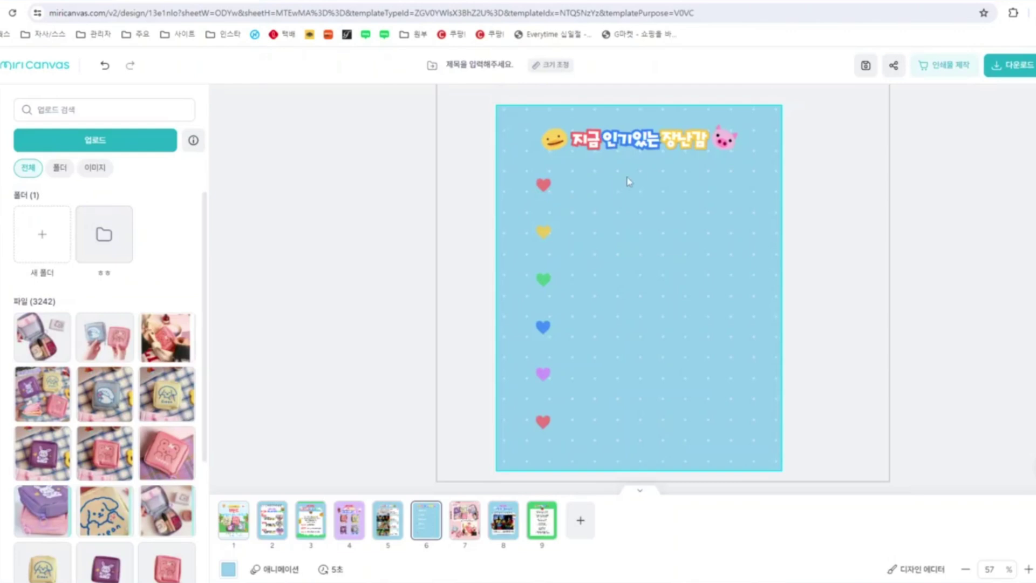
# Replace the page 6 title with 상세상품설명 in the yellow outlined lettering
pyautogui.click(686, 151)
pyautogui.moveTo(662, 140); pyautogui.dragTo(571, 140)
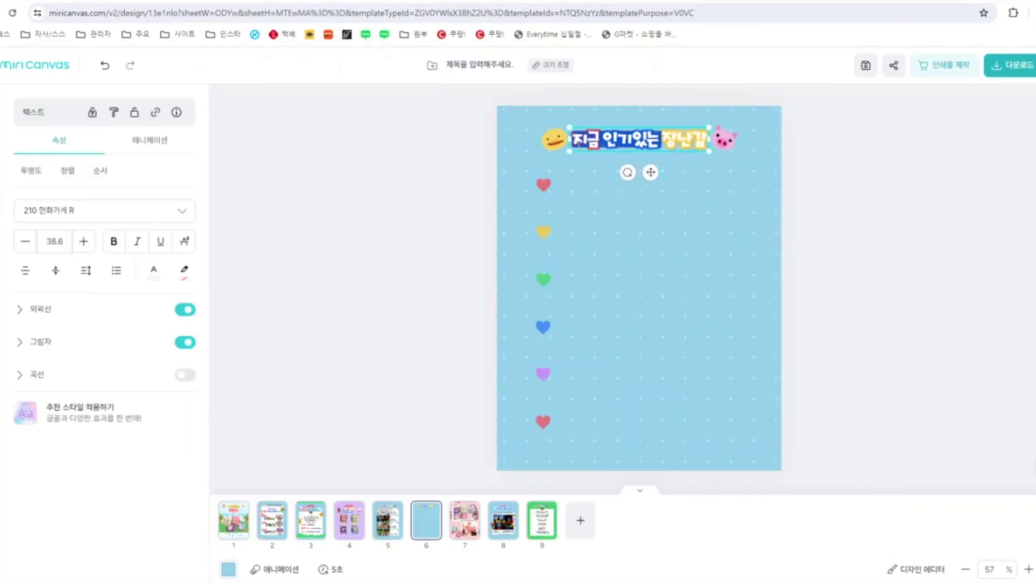
pyautogui.press('BackSpace')
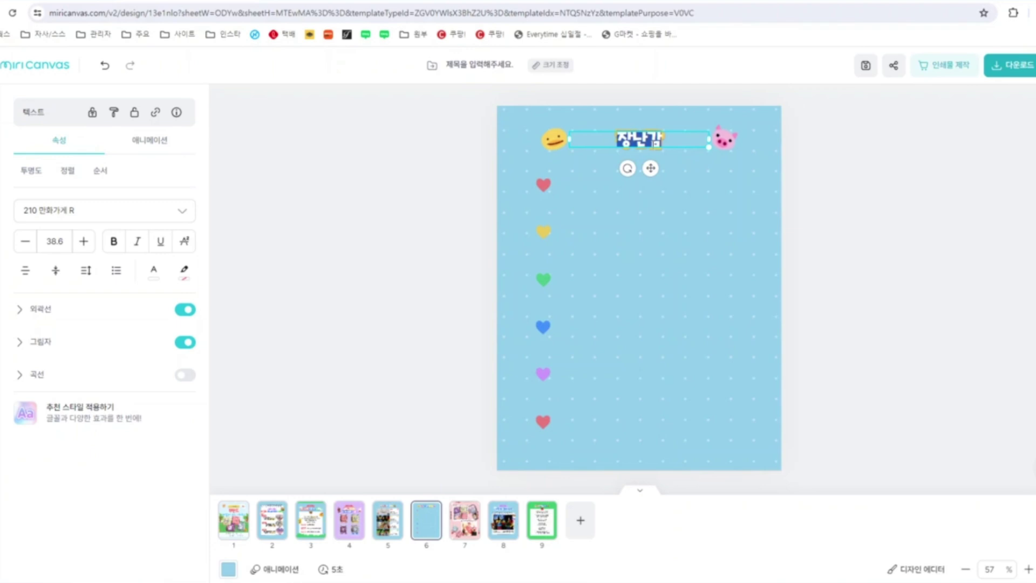
pyautogui.write('신제')
pyautogui.write('상품설')
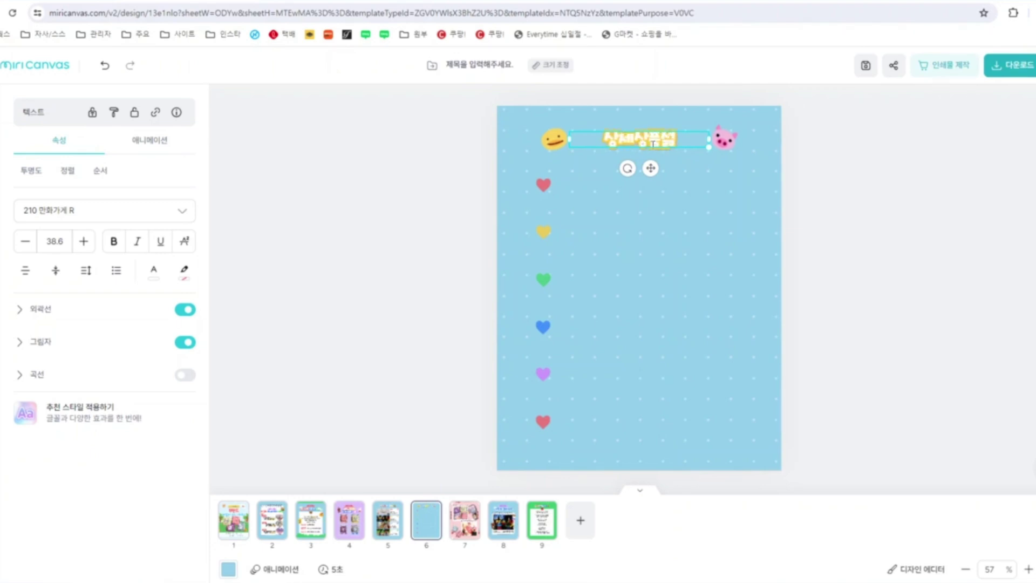
pyautogui.write('명')
pyautogui.click(971, 278)
# Move the yellow duck face and the pink pig face inward against both ends of the title
pyautogui.moveTo(555, 140); pyautogui.dragTo(580, 131)
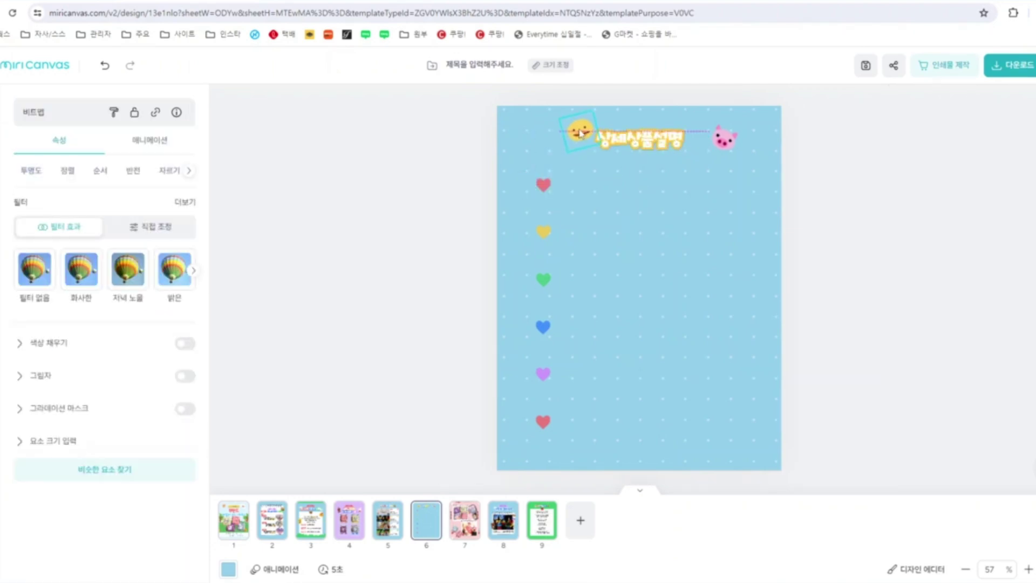
pyautogui.moveTo(723, 144)
pyautogui.mouseDown()
pyautogui.moveTo(706, 154)
pyautogui.moveTo(711, 138)
pyautogui.mouseUp()
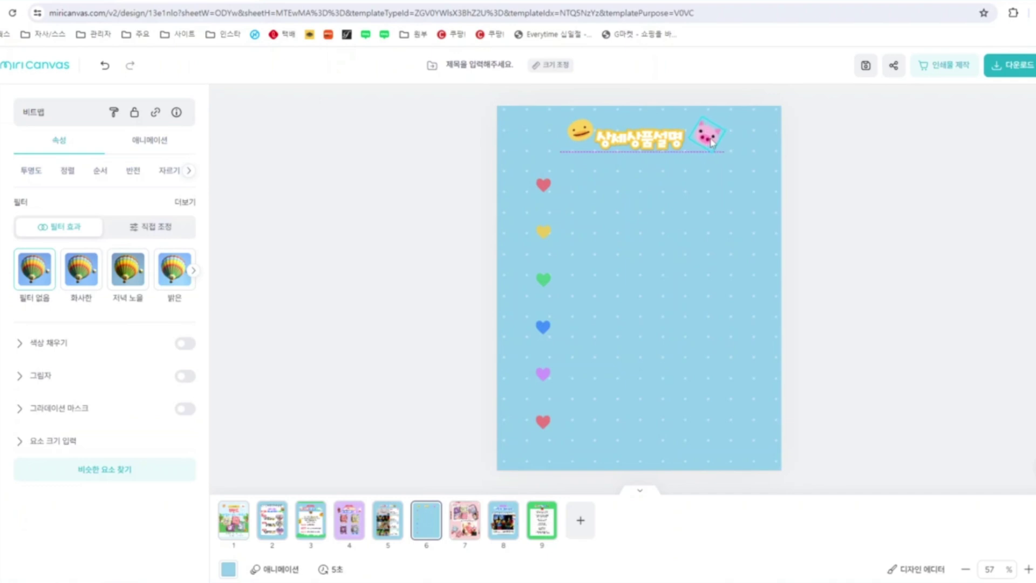
pyautogui.click(874, 190)
# Scatter the hearts around the title: red, yellow and green beside the duck, blue, purple and the second red beside the pig
pyautogui.moveTo(544, 186); pyautogui.dragTo(529, 137)
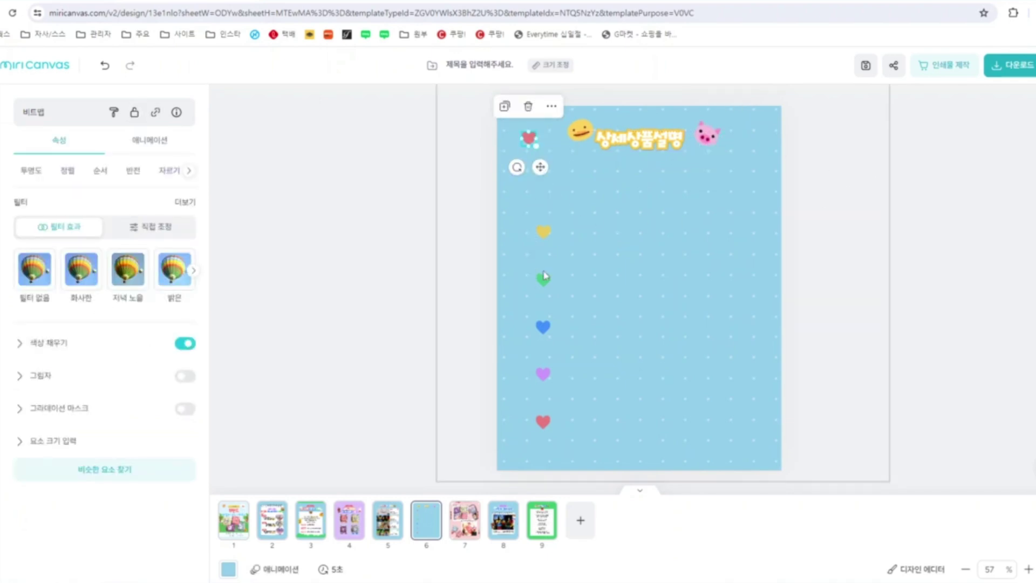
pyautogui.moveTo(543, 232); pyautogui.dragTo(552, 143)
pyautogui.click(544, 279)
pyautogui.moveTo(543, 281); pyautogui.dragTo(521, 161)
pyautogui.moveTo(544, 326); pyautogui.dragTo(723, 143)
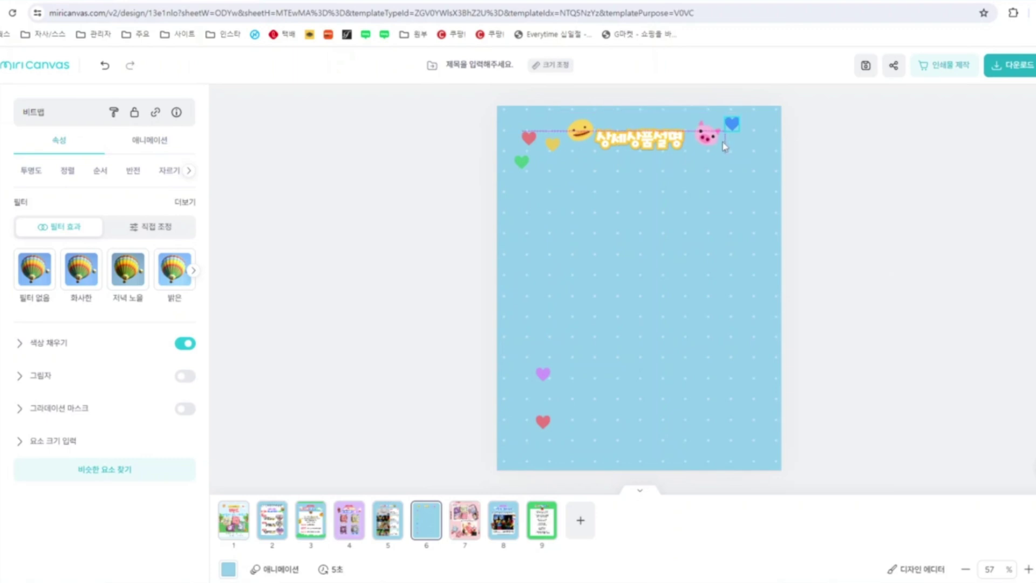
pyautogui.moveTo(544, 373); pyautogui.dragTo(748, 155)
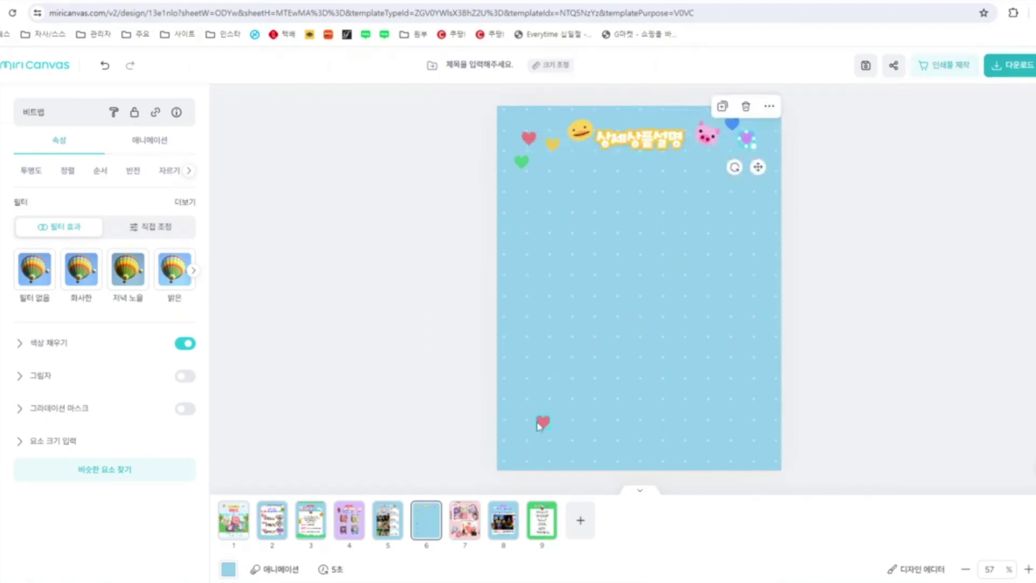
pyautogui.moveTo(543, 423); pyautogui.dragTo(752, 144)
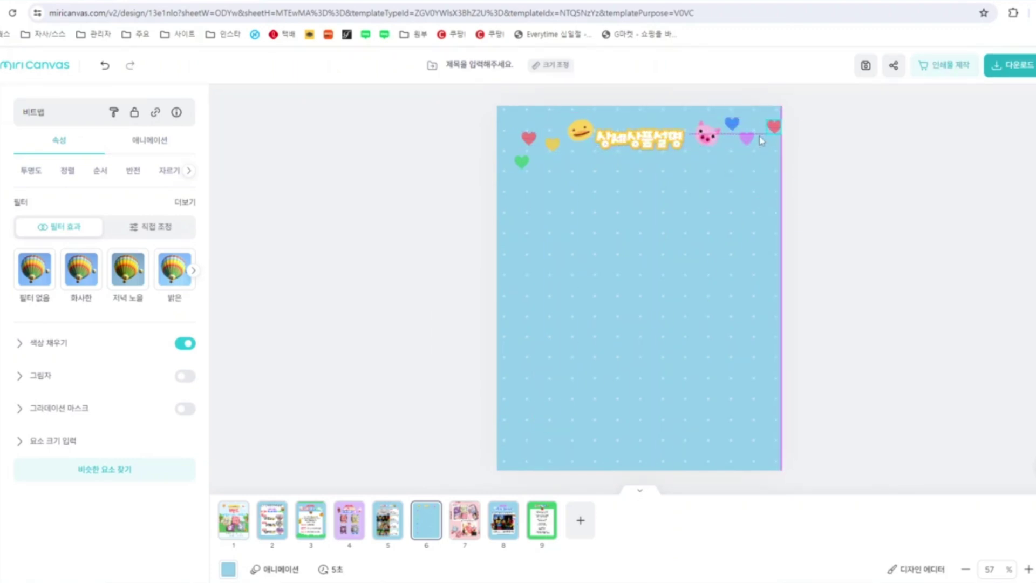
pyautogui.click(811, 288)
# Insert a rounded square photo frame beneath the title, widen it on both sides and nudge it up close to the title
pyautogui.click(383, 327)
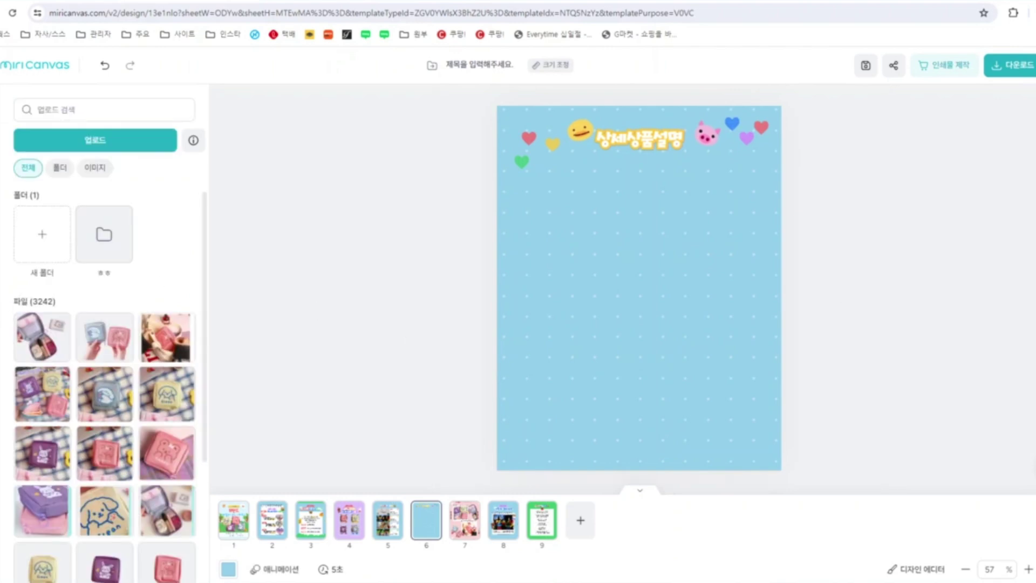
pyautogui.click(2, 221)
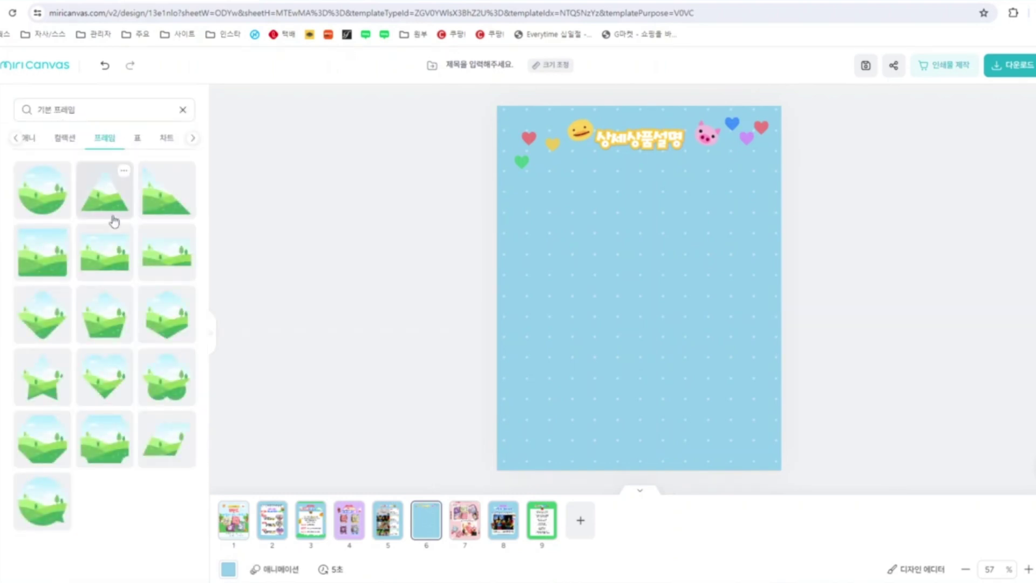
pyautogui.click(54, 274)
pyautogui.moveTo(649, 320); pyautogui.dragTo(646, 280)
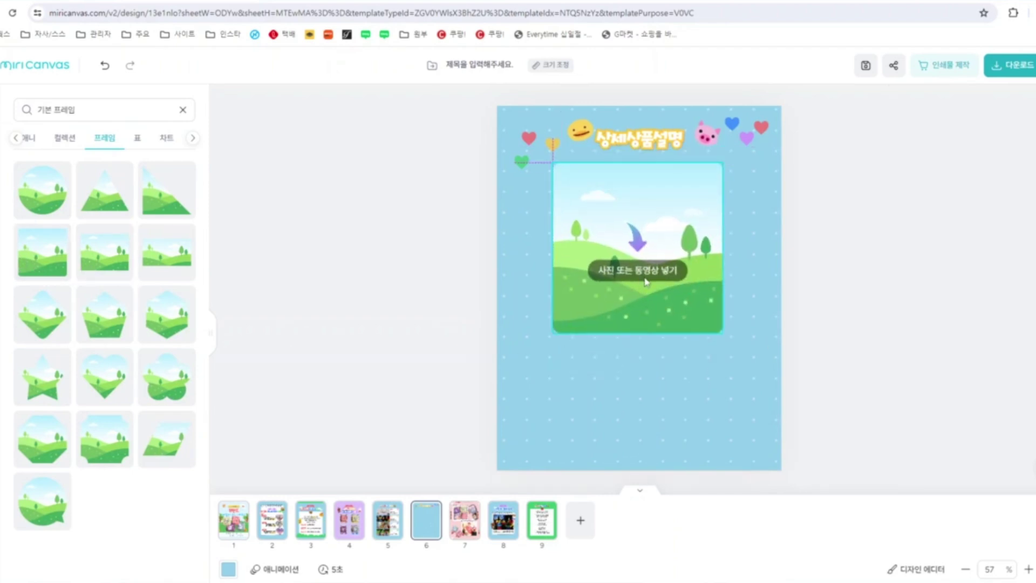
pyautogui.moveTo(721, 243); pyautogui.dragTo(747, 244)
pyautogui.moveTo(553, 248); pyautogui.dragTo(537, 247)
pyautogui.moveTo(661, 242); pyautogui.dragTo(660, 237)
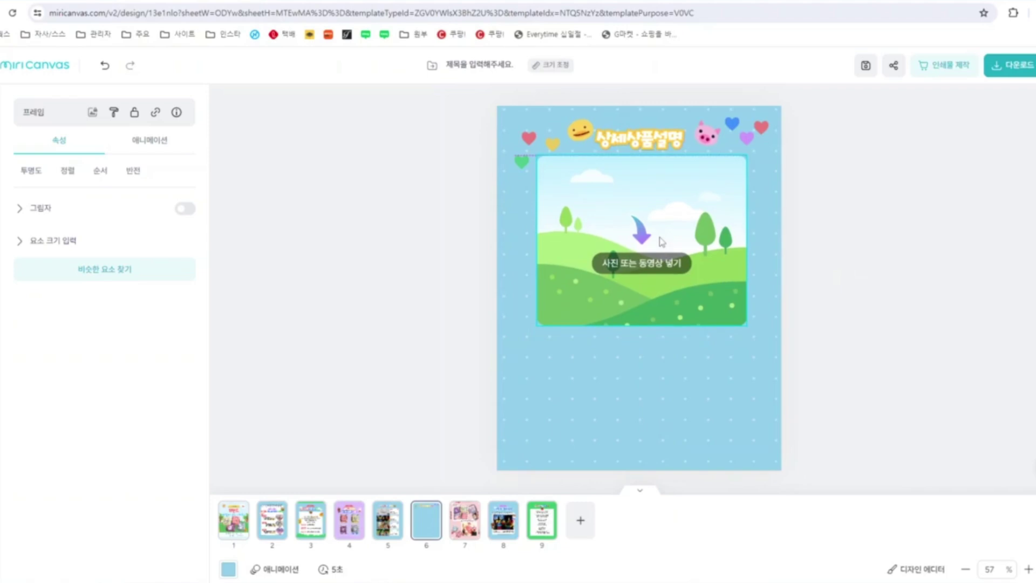
pyautogui.click(888, 241)
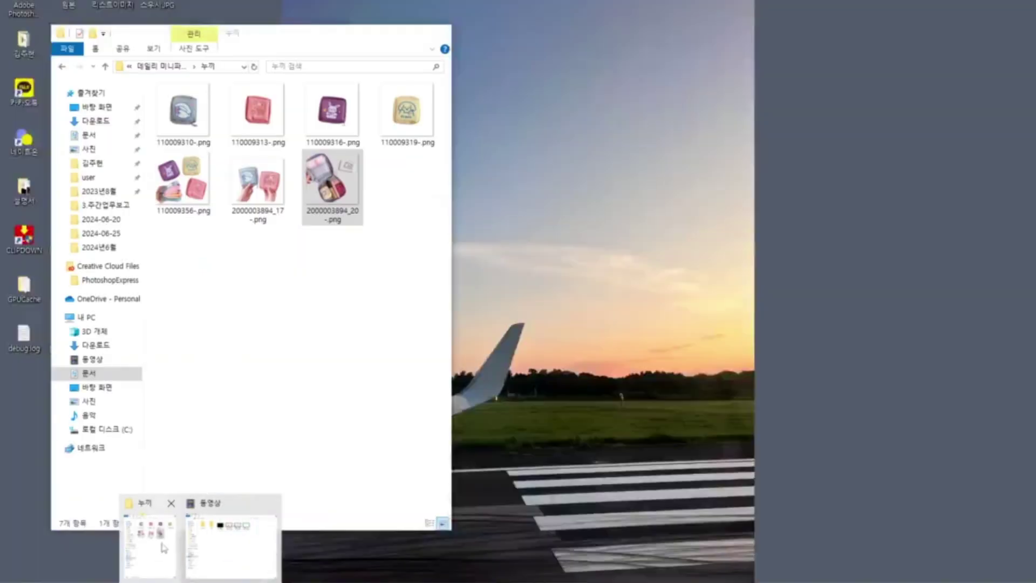
# Fill the new frame with the four-pouch photo 2000003201.jpg from the 데일리 미니파우치 folder
pyautogui.click(164, 537)
pyautogui.click(176, 69)
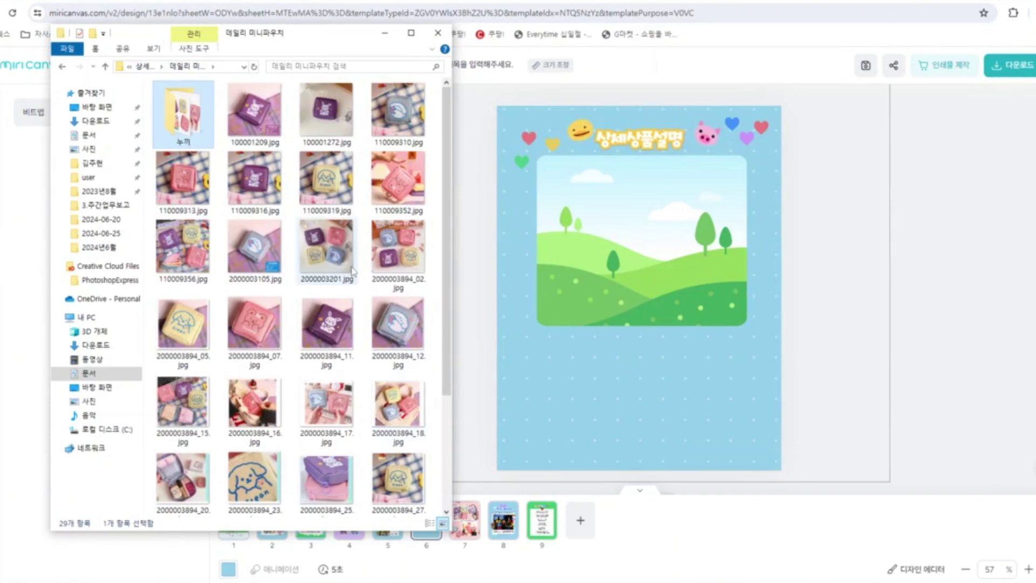
pyautogui.moveTo(335, 272); pyautogui.dragTo(698, 299)
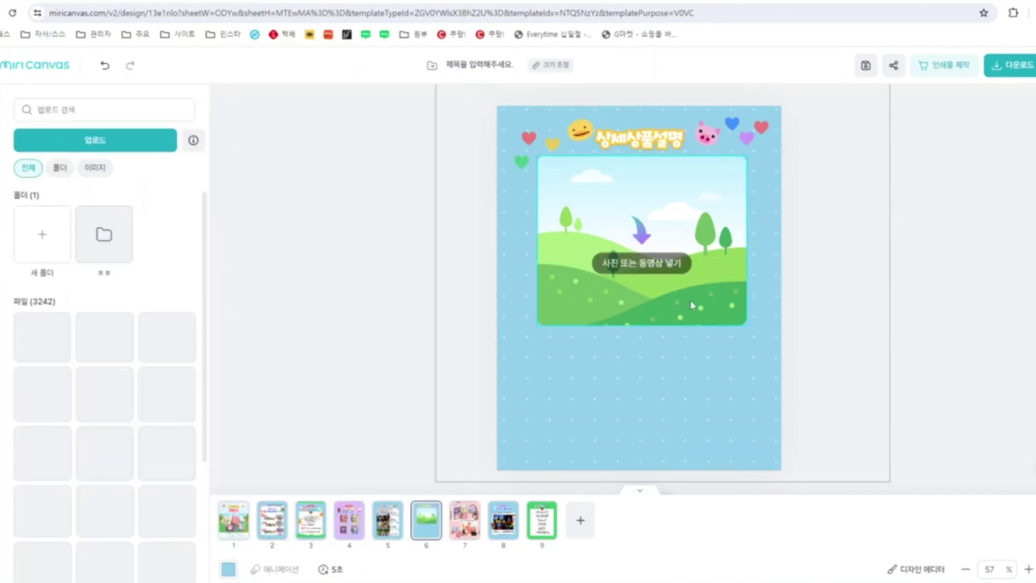
pyautogui.moveTo(691, 366); pyautogui.dragTo(669, 295)
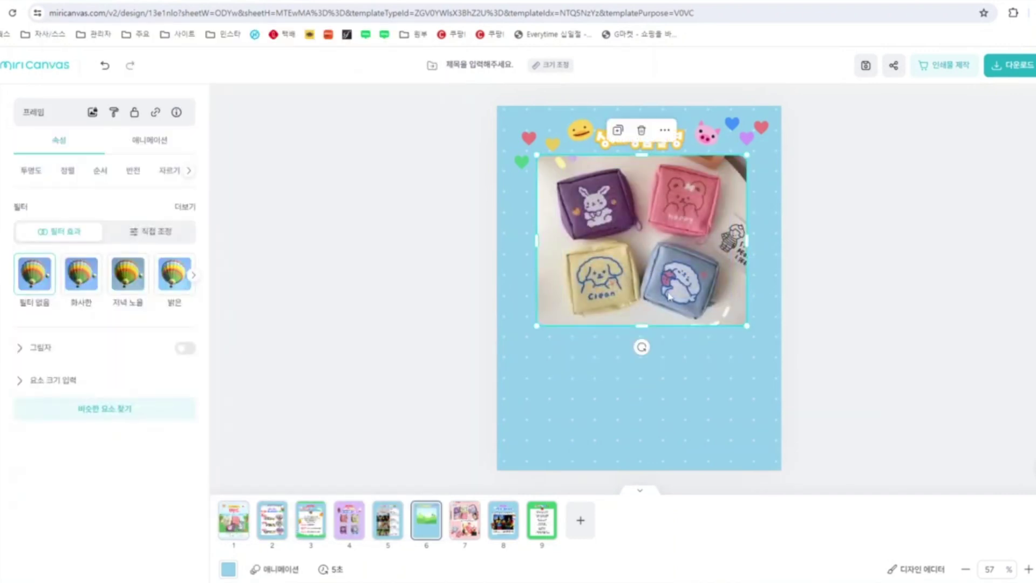
# Brighten the four-pouch photo slightly with the manual brightness adjustment
pyautogui.click(157, 236)
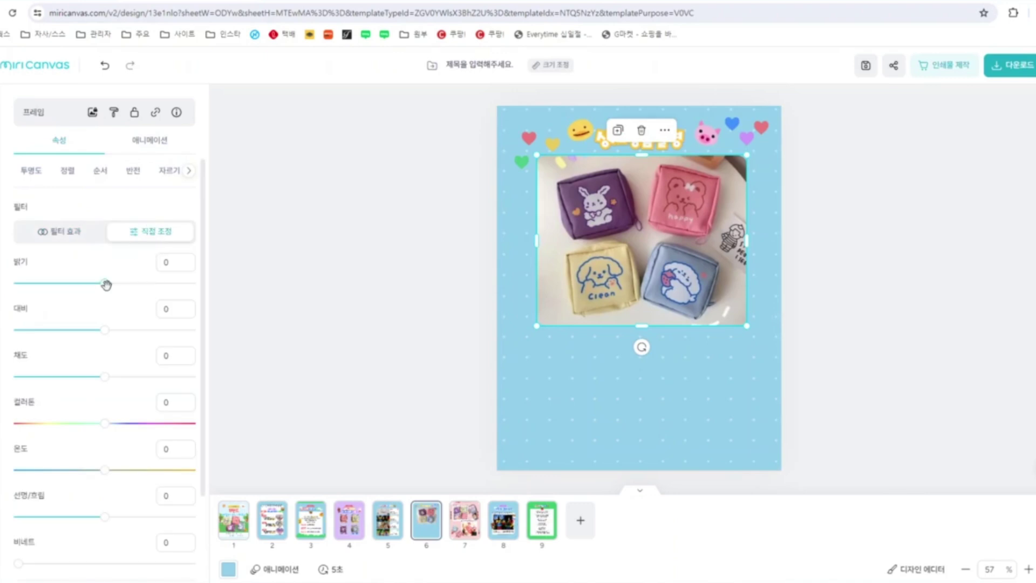
pyautogui.moveTo(104, 284); pyautogui.dragTo(113, 284)
pyautogui.click(357, 320)
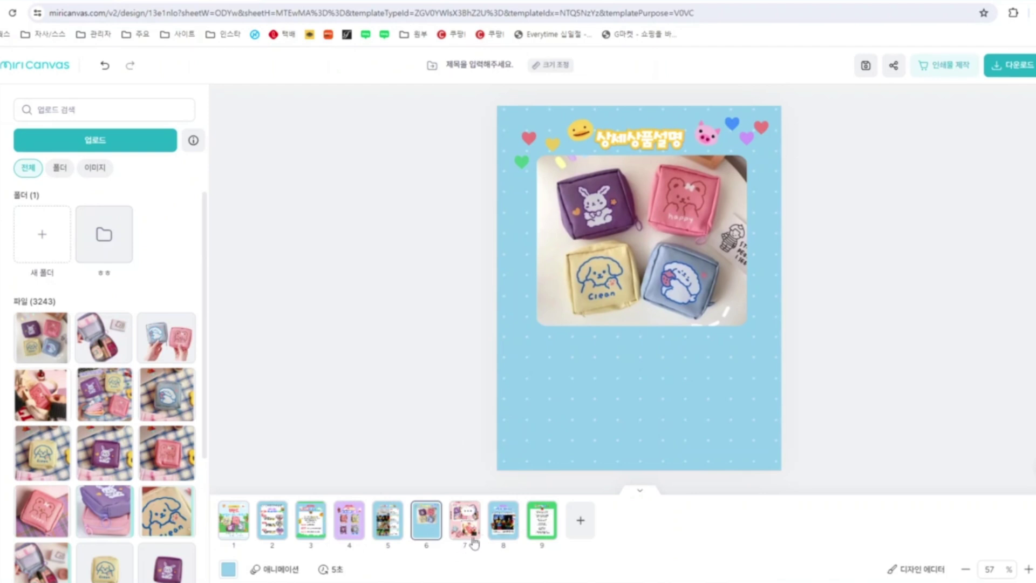
# Copy the third caution text from page 9 to below the pouch photo on page 6, and align it left
pyautogui.click(532, 532)
pyautogui.click(641, 288)
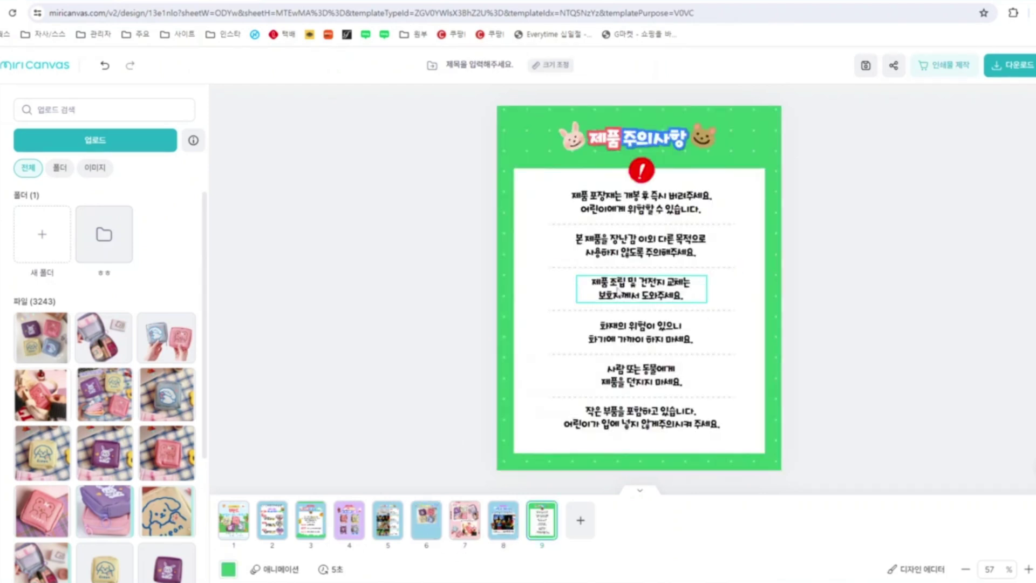
pyautogui.click(426, 519)
pyautogui.hotkey('ctrl', 'v')
pyautogui.moveTo(656, 283); pyautogui.dragTo(768, 354)
pyautogui.click(26, 271)
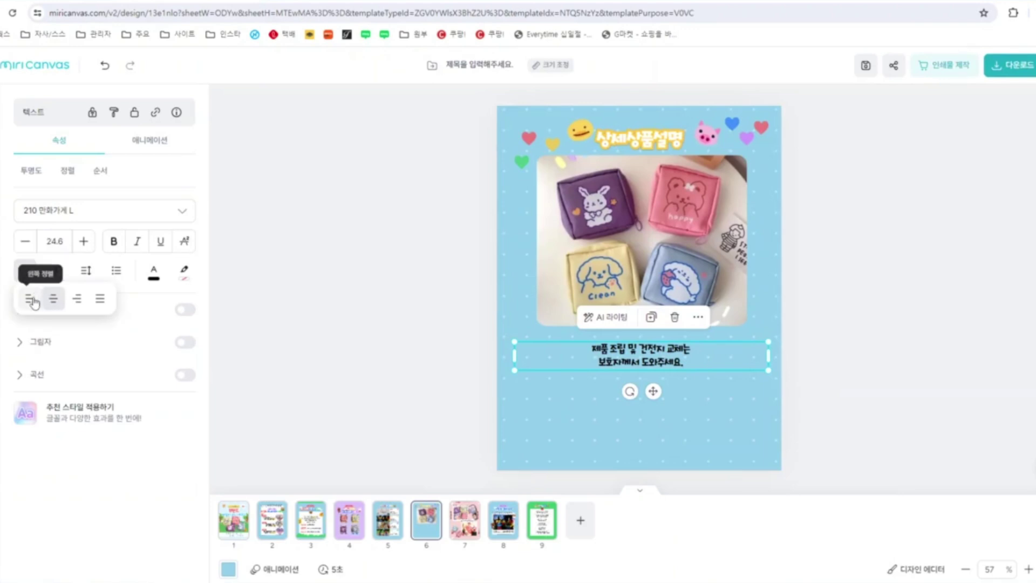
pyautogui.click(32, 300)
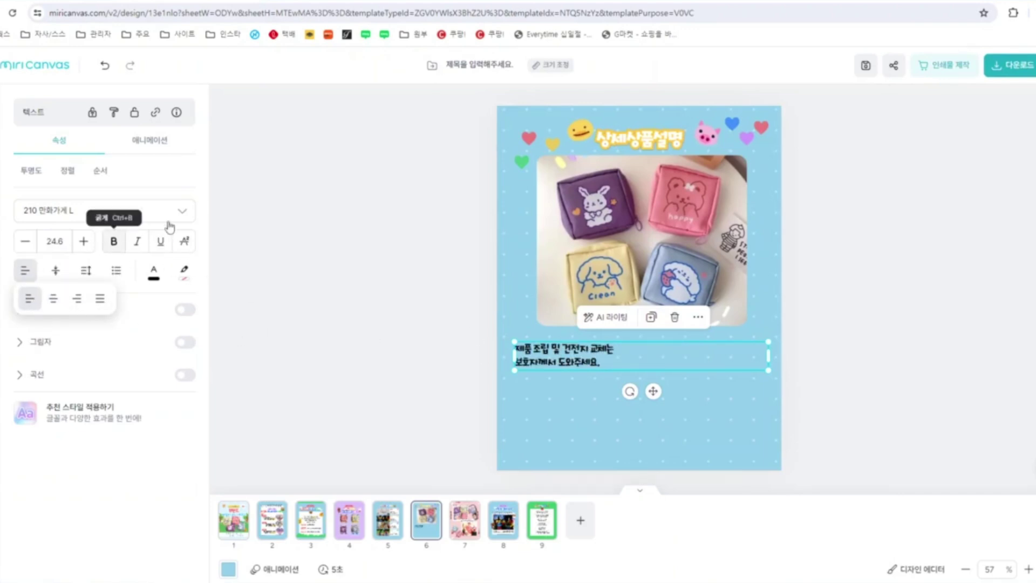
pyautogui.click(186, 216)
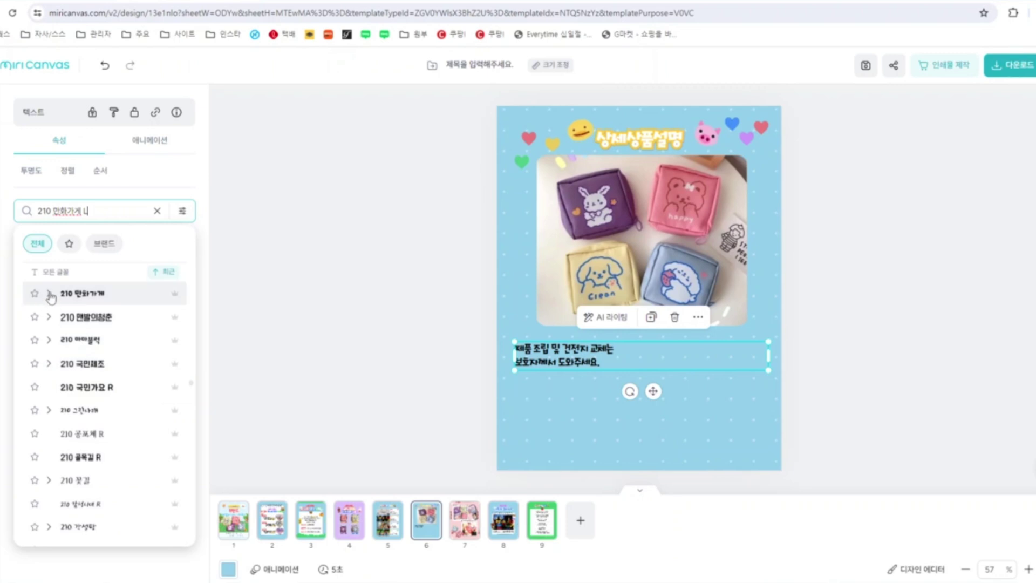
pyautogui.scroll(1, 145, 313)
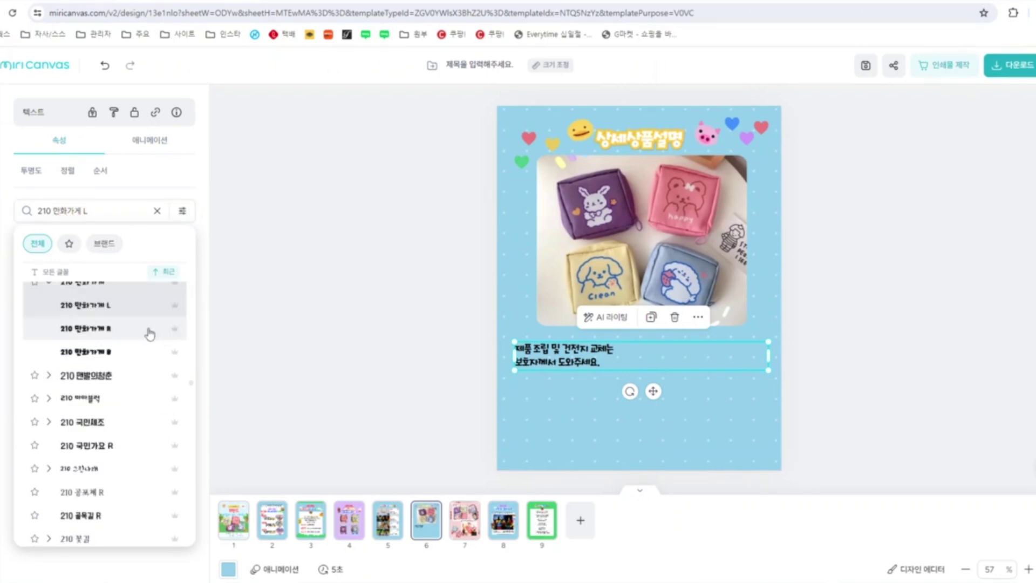
pyautogui.scroll(1, 143, 346)
pyautogui.click(123, 344)
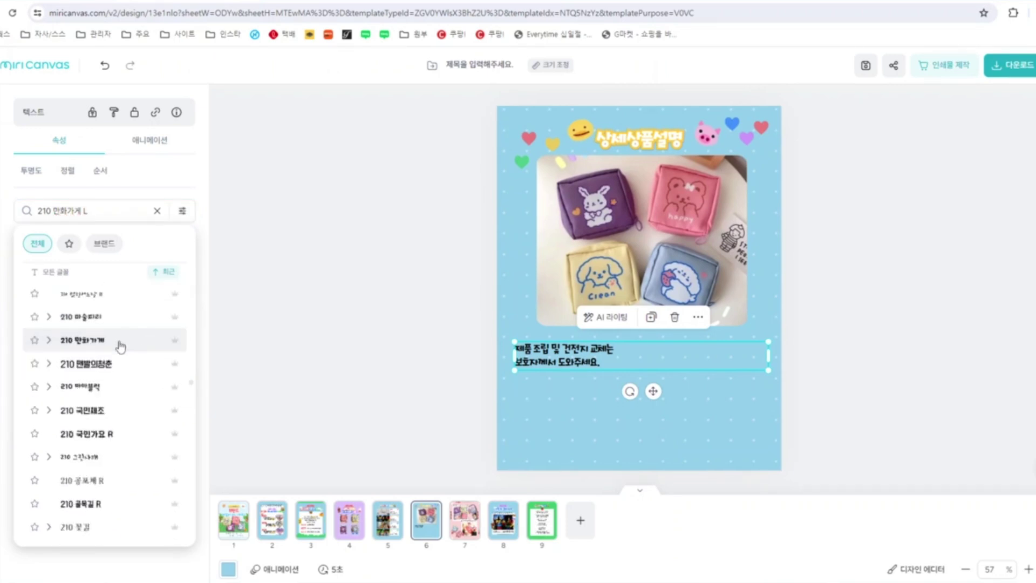
pyautogui.click(96, 346)
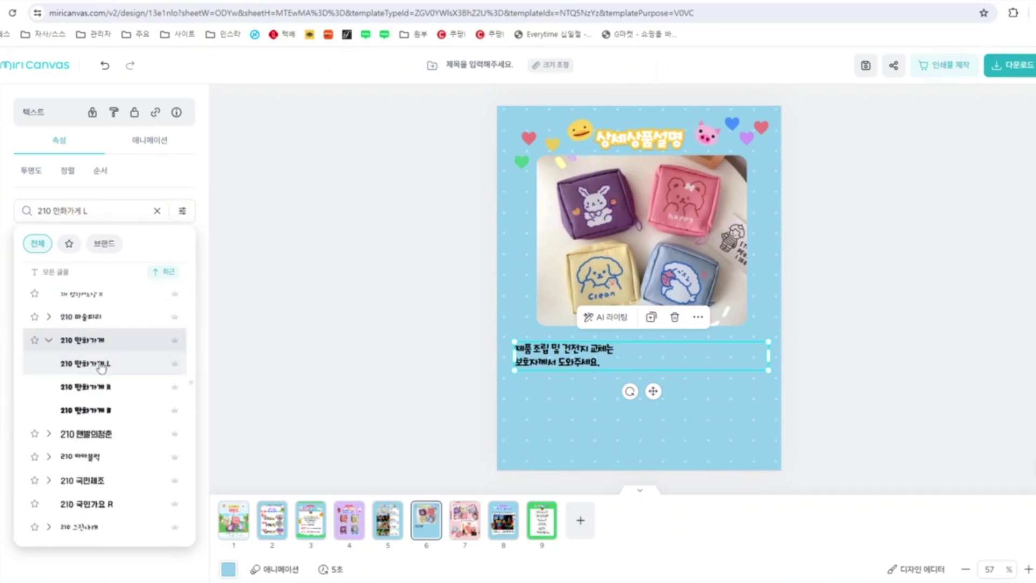
# Replace the pasted caution text with the lines 상품명 : 데일리 미니 파우치 and 재질 : 나일론
pyautogui.doubleClick(566, 353)
pyautogui.write('ㅂ')
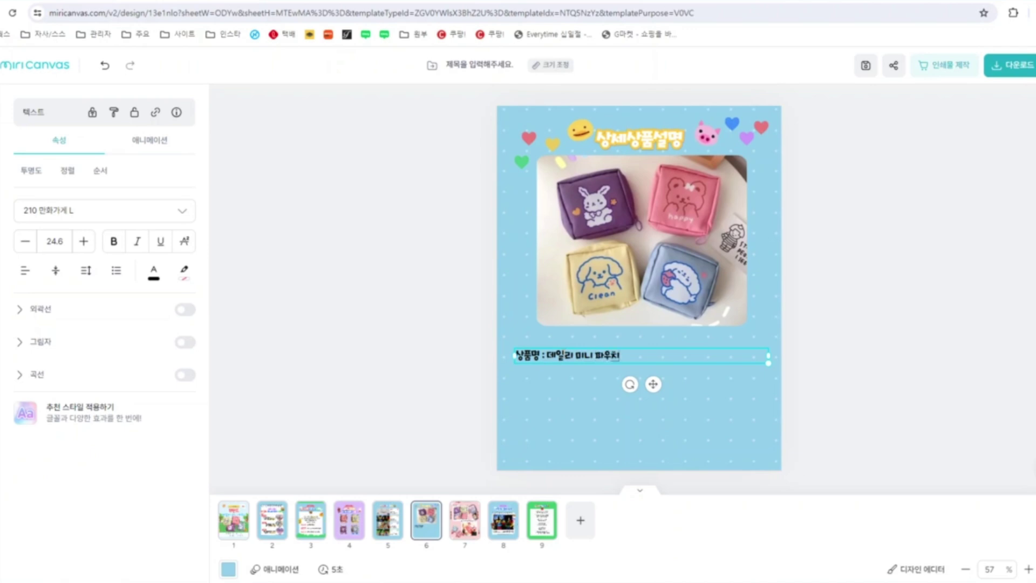
pyautogui.press('Return')
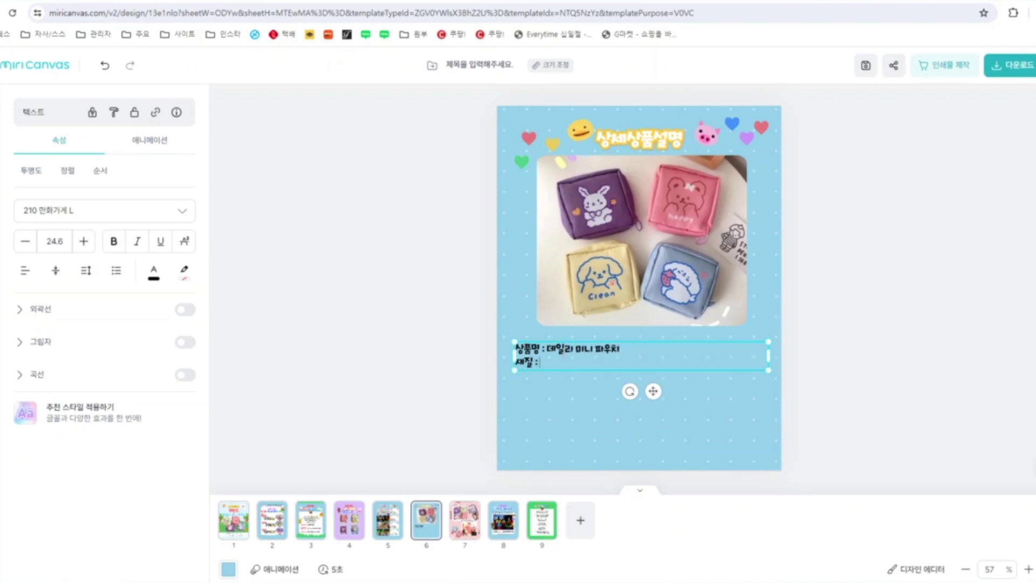
pyautogui.write('재질 : 나일ㄹㅗㄴ')
# Add lines for 사이즈 : 13*13cm, 색상 : 옐로우/핑크/퍼플/블루, 제조국 : 중국 and 고객센터 with a placeholder phone number
pyautogui.press('Return')
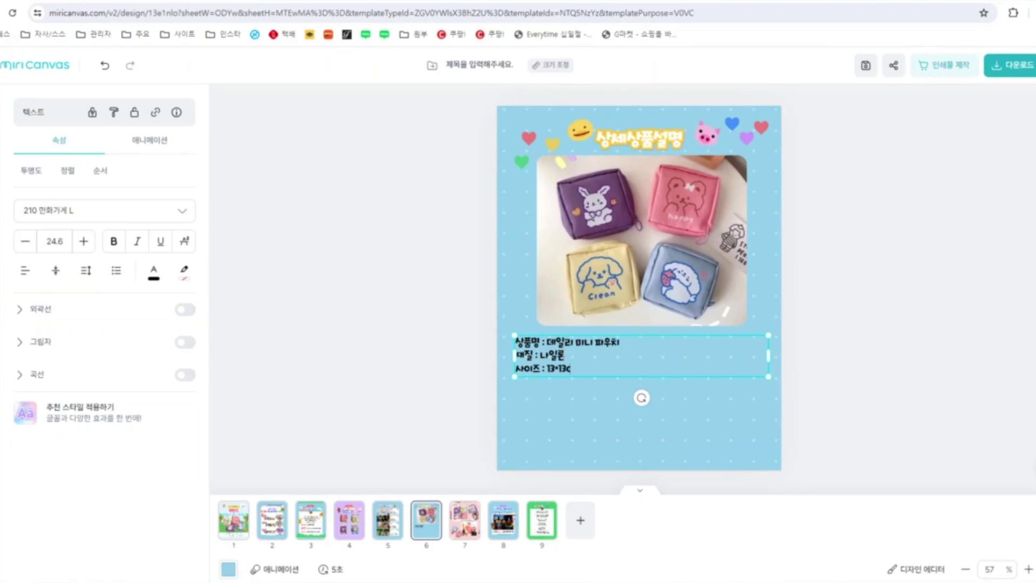
pyautogui.press('Return')
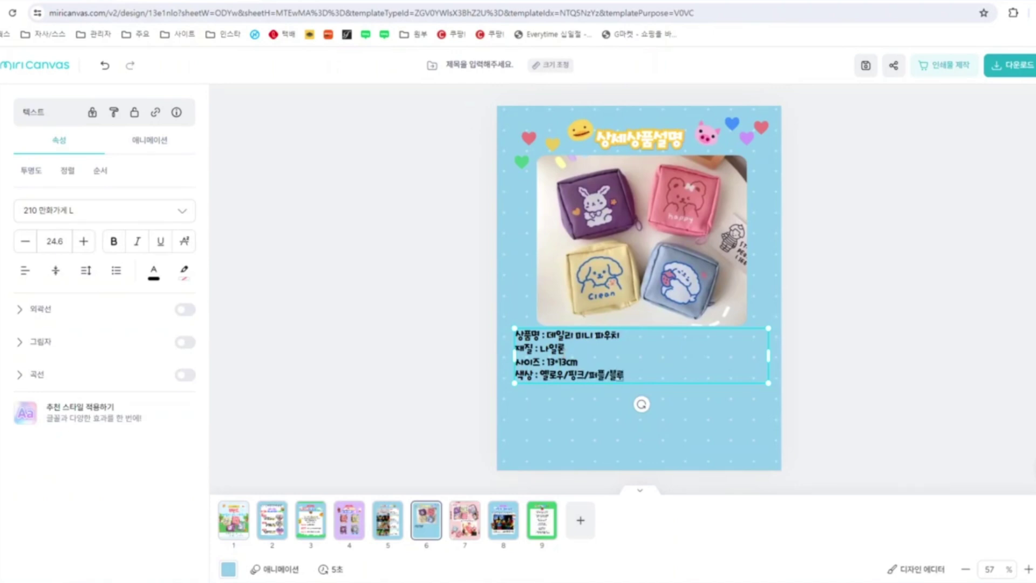
pyautogui.press('Return')
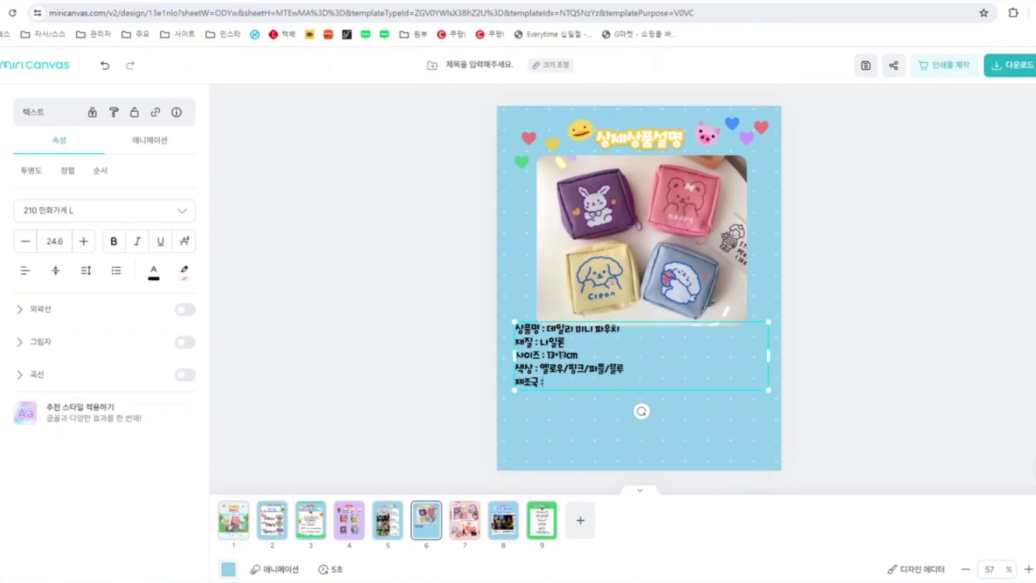
pyautogui.write('제조국 : 중국')
pyautogui.press('Return')
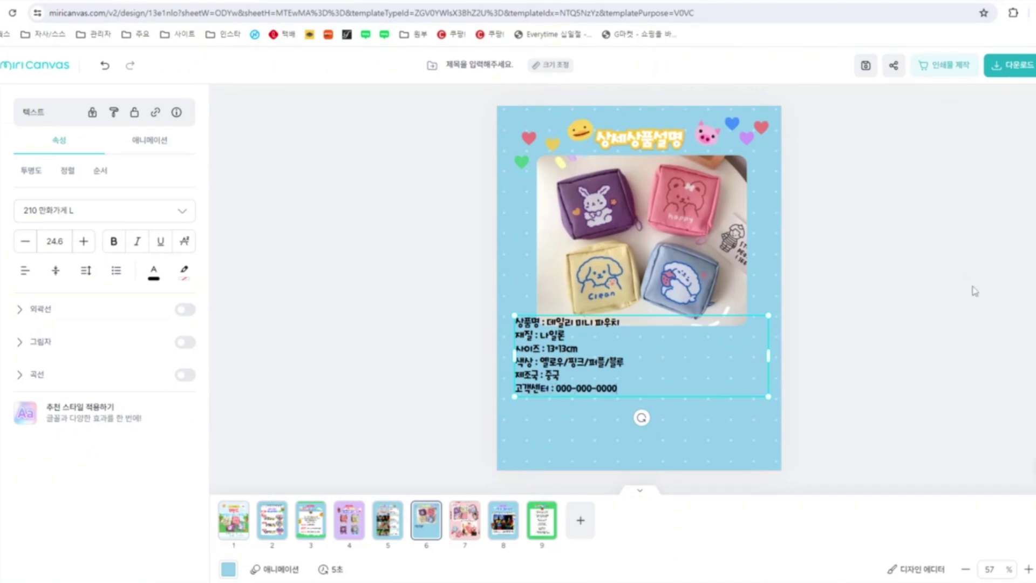
pyautogui.click(988, 294)
# Move the product details below the photo and set their letter spacing to 13 and line spacing to 1.4
pyautogui.moveTo(631, 373); pyautogui.dragTo(629, 403)
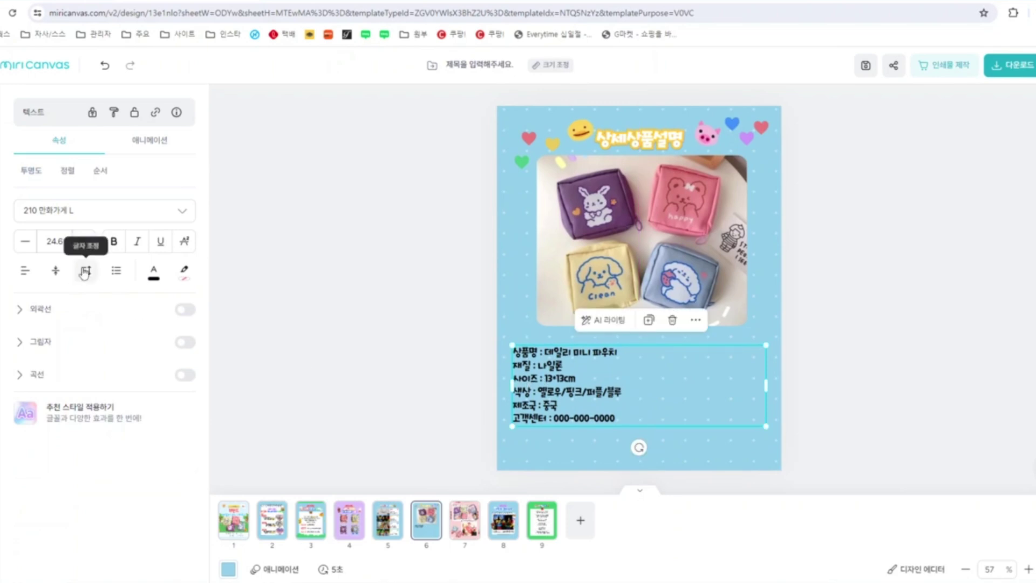
pyautogui.click(84, 269)
pyautogui.moveTo(84, 371); pyautogui.dragTo(97, 372)
pyautogui.moveTo(62, 324); pyautogui.dragTo(67, 325)
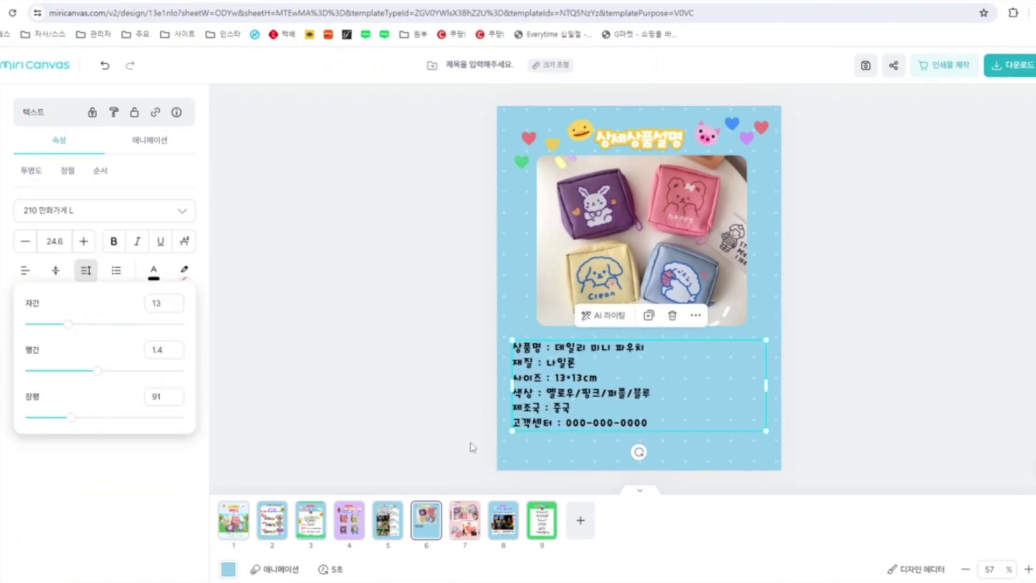
# Narrow the product details text box to about the photo's width and position it centrally beneath the photo
pyautogui.moveTo(743, 409)
pyautogui.mouseDown()
pyautogui.moveTo(767, 413)
pyautogui.moveTo(738, 397)
pyautogui.mouseUp()
pyautogui.moveTo(593, 408); pyautogui.dragTo(598, 402)
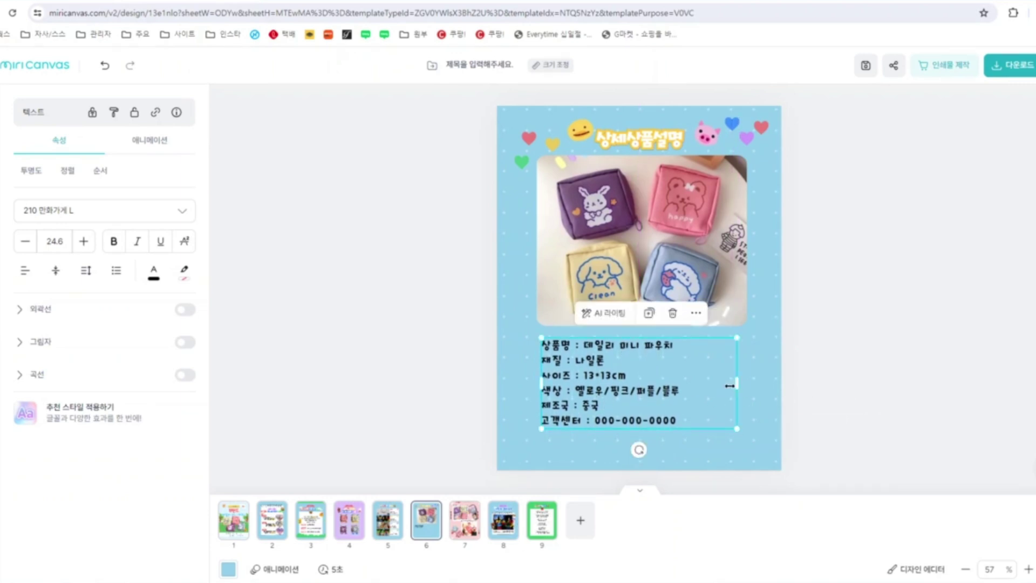
pyautogui.click(648, 315)
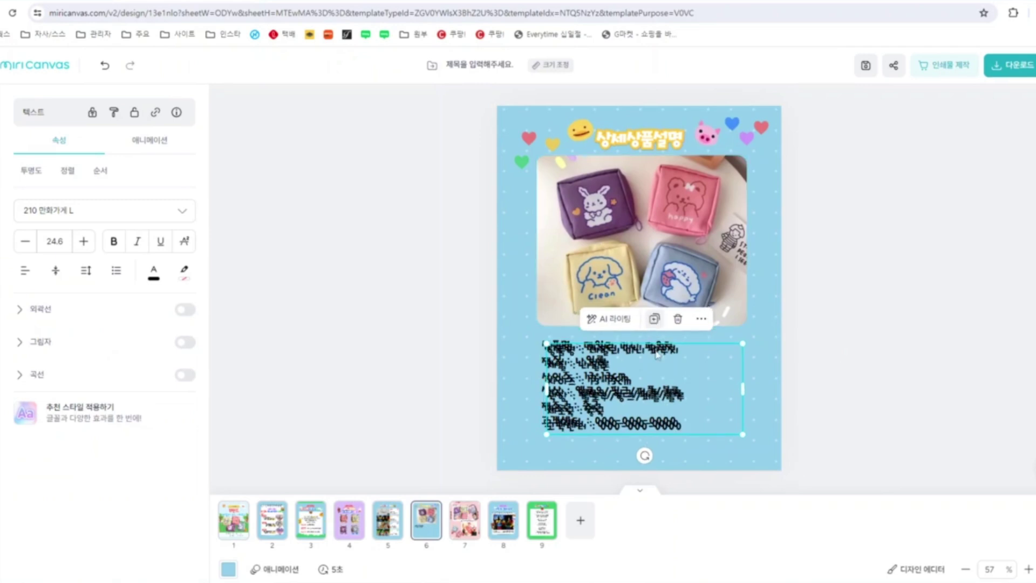
pyautogui.moveTo(609, 390)
pyautogui.mouseDown()
pyautogui.moveTo(670, 410)
pyautogui.moveTo(607, 387)
pyautogui.mouseUp()
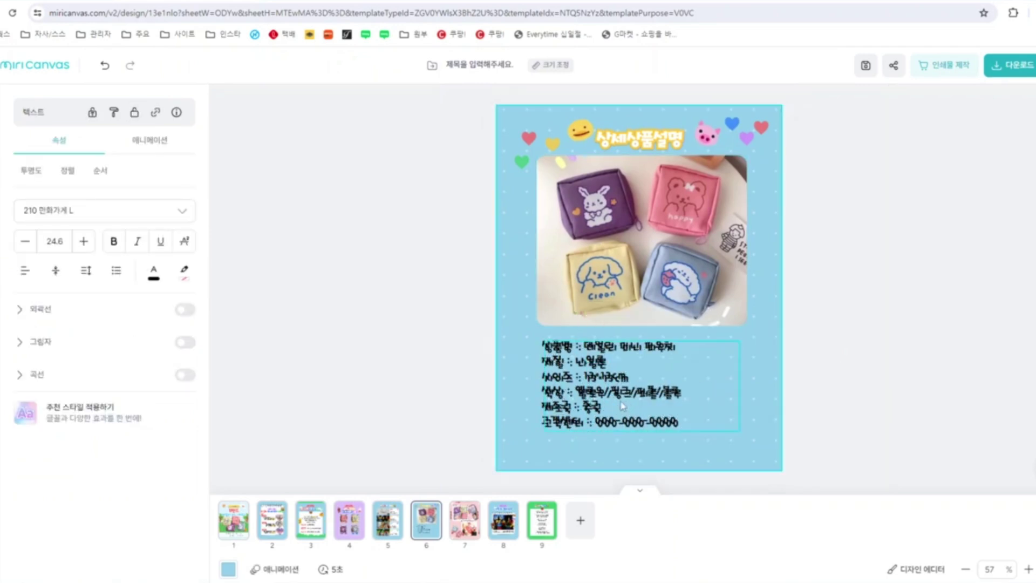
pyautogui.doubleClick(606, 387)
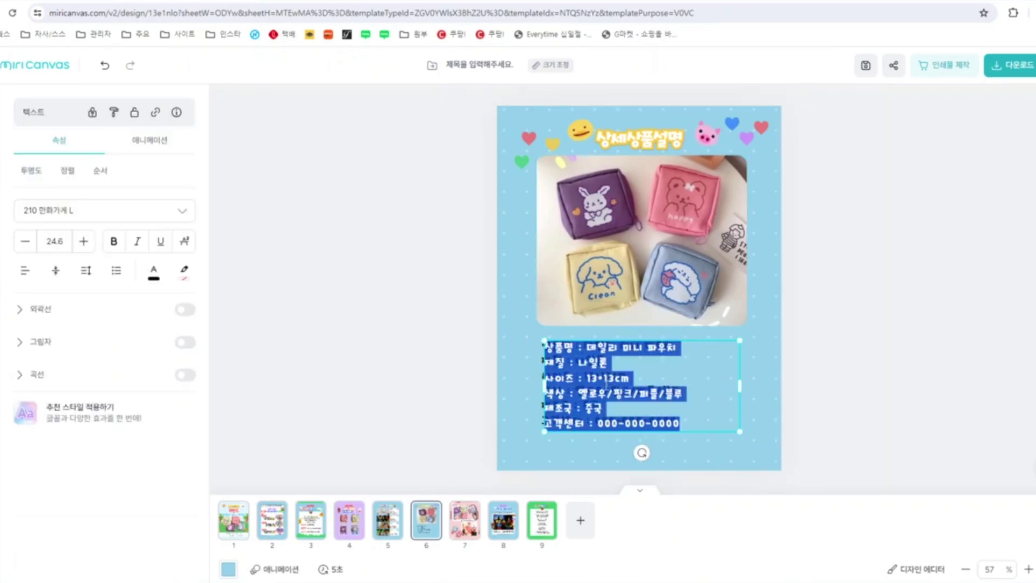
pyautogui.click(548, 386)
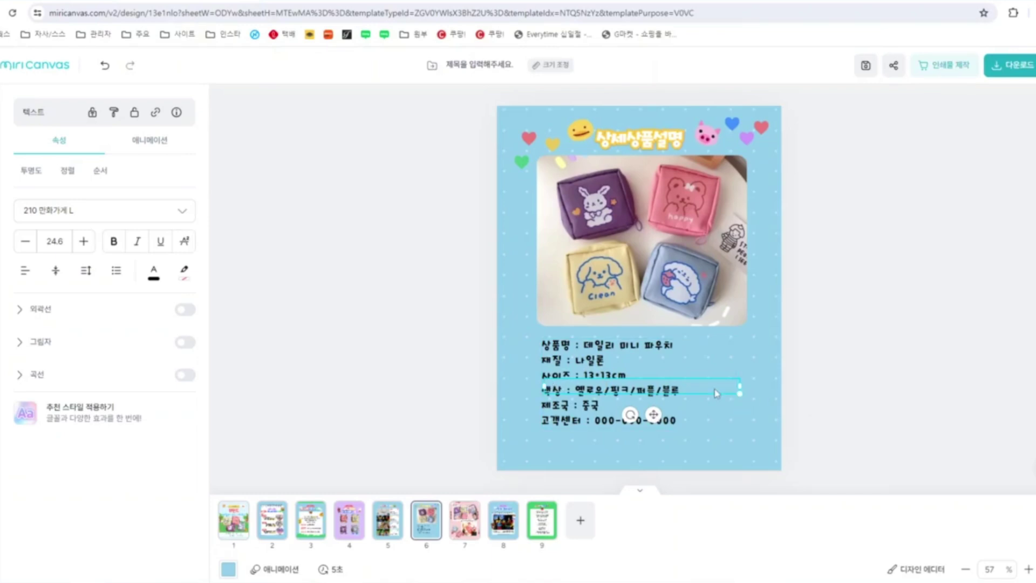
# Duplicate the product details text, trim the copy and place it below the 고객센터 line
pyautogui.moveTo(711, 393)
pyautogui.mouseDown()
pyautogui.moveTo(726, 406)
pyautogui.moveTo(667, 396)
pyautogui.moveTo(703, 428)
pyautogui.moveTo(645, 438)
pyautogui.moveTo(591, 379)
pyautogui.mouseUp()
pyautogui.click(650, 320)
pyautogui.doubleClick(702, 428)
pyautogui.press('BackSpace')
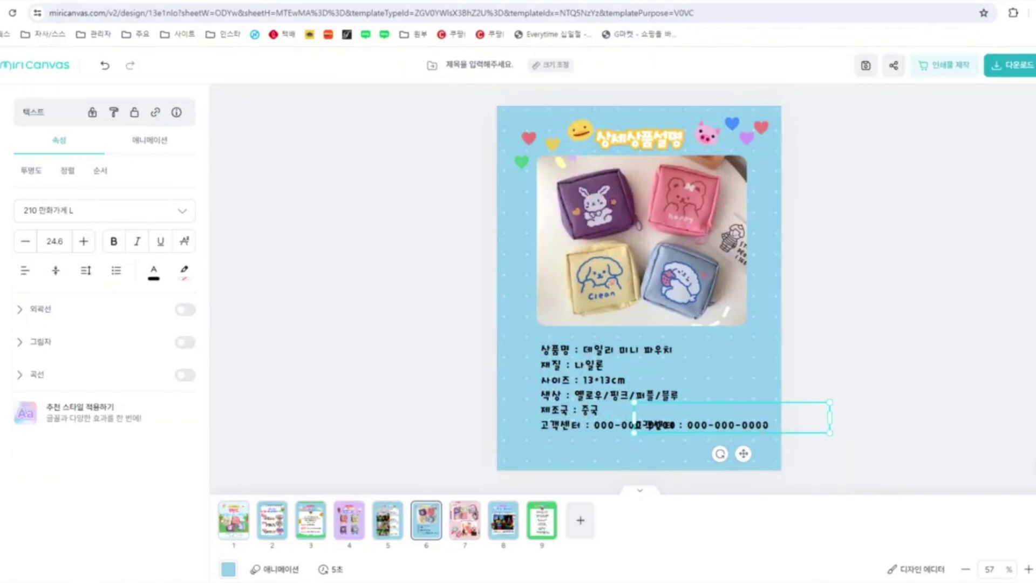
pyautogui.click(797, 438)
pyautogui.moveTo(749, 418); pyautogui.dragTo(748, 451)
# Replace the copied text with the note 화면해상도에 따라 색상이 상이할수있습니다
pyautogui.doubleClick(749, 451)
pyautogui.write('화')
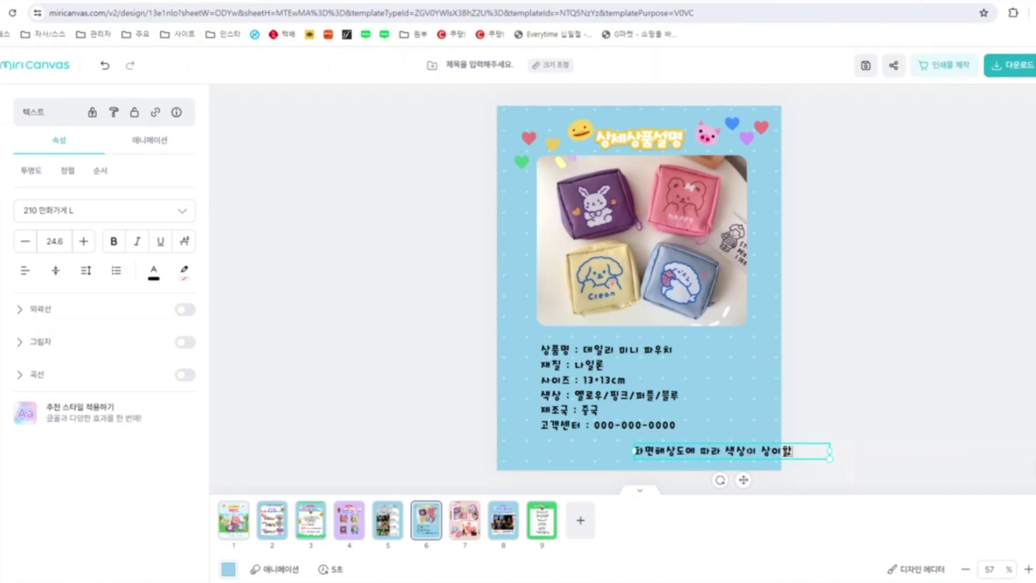
pyautogui.write('면해상도에 따라 색상이 상이할수있습니다.')
pyautogui.click(745, 433)
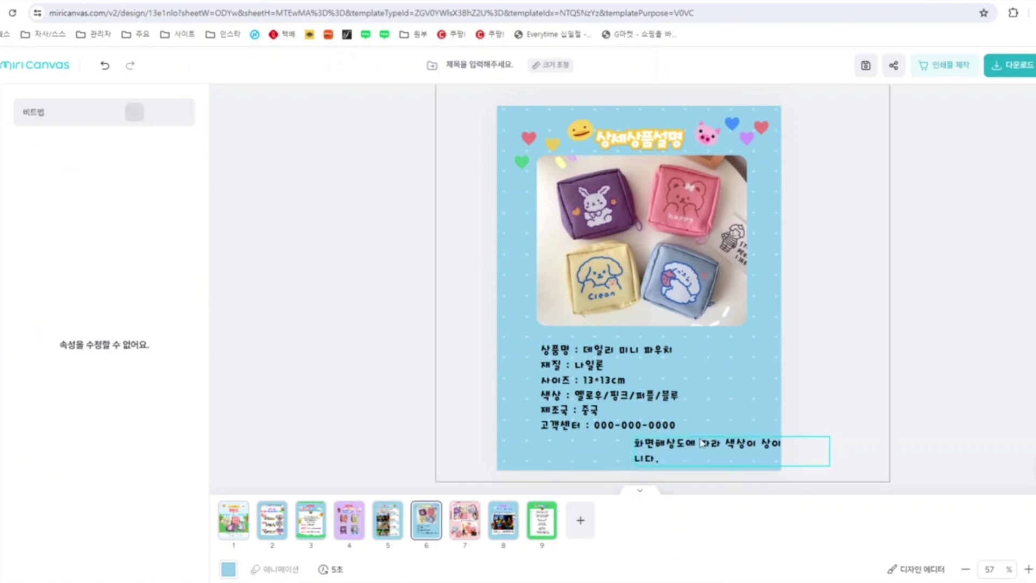
# Move the screen-resolution note fully onto the page below the product details and reduce its font size to 18.6
pyautogui.moveTo(745, 449); pyautogui.dragTo(692, 452)
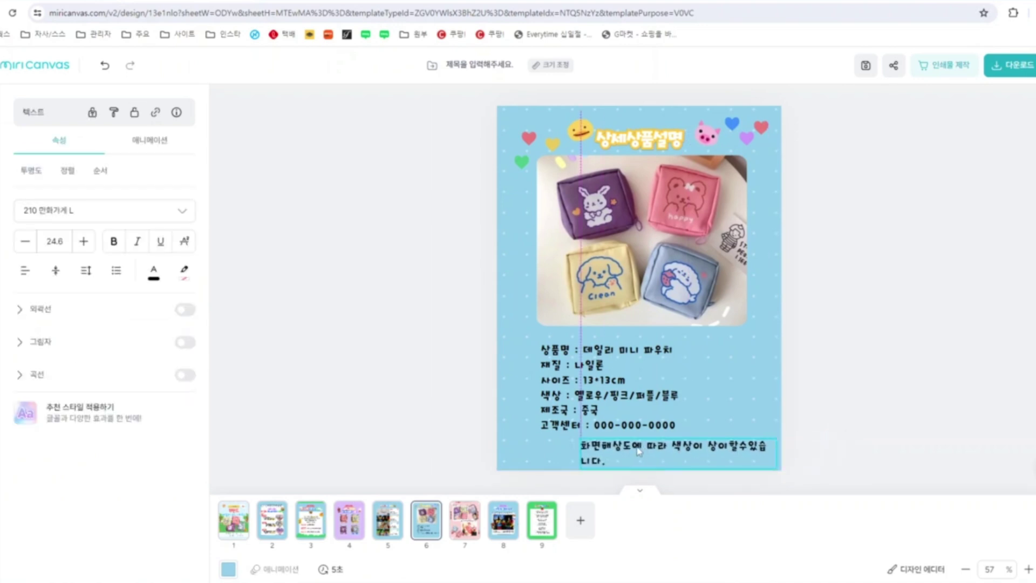
pyautogui.click(25, 242)
pyautogui.click(25, 243)
pyautogui.click(26, 243)
pyautogui.click(25, 242)
pyautogui.click(26, 243)
pyautogui.click(25, 243)
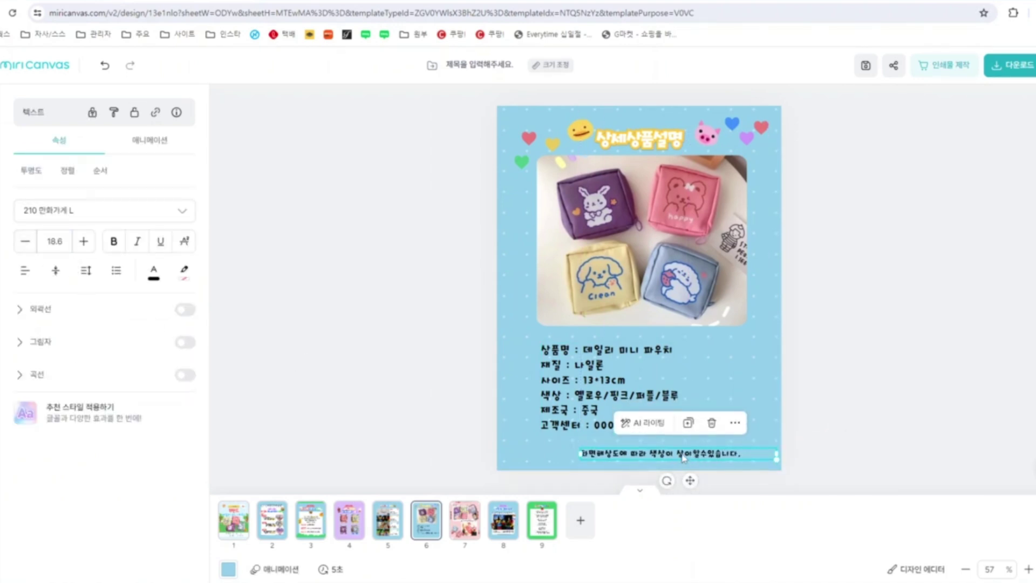
# Place the note in the page's lower-right corner with a leading asterisk and align the product details with the photo's left edge
pyautogui.moveTo(682, 455); pyautogui.dragTo(715, 455)
pyautogui.doubleClick(716, 454)
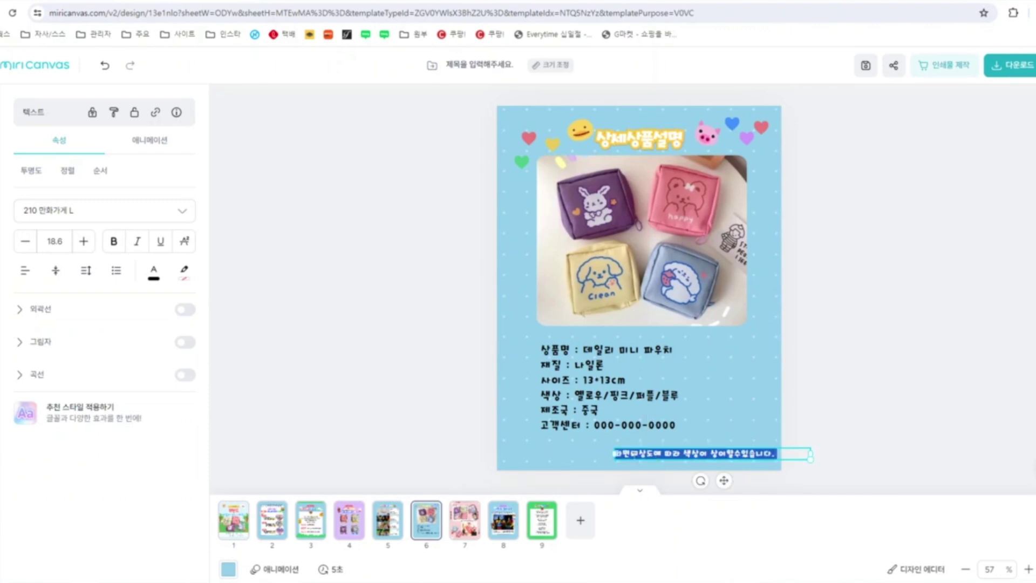
pyautogui.click(635, 454)
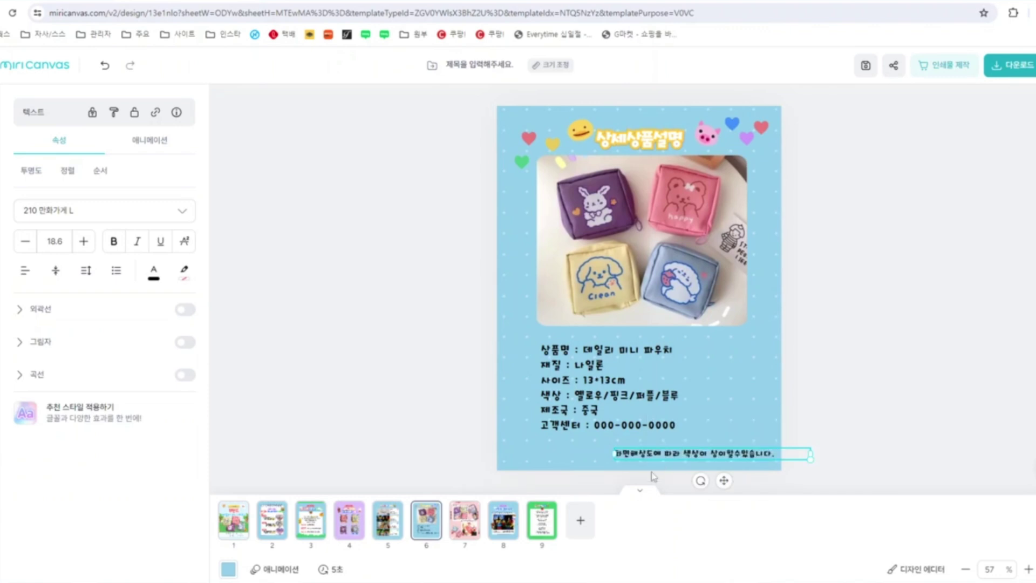
pyautogui.click(917, 428)
pyautogui.moveTo(613, 397)
pyautogui.mouseDown()
pyautogui.moveTo(600, 397)
pyautogui.moveTo(609, 397)
pyautogui.mouseUp()
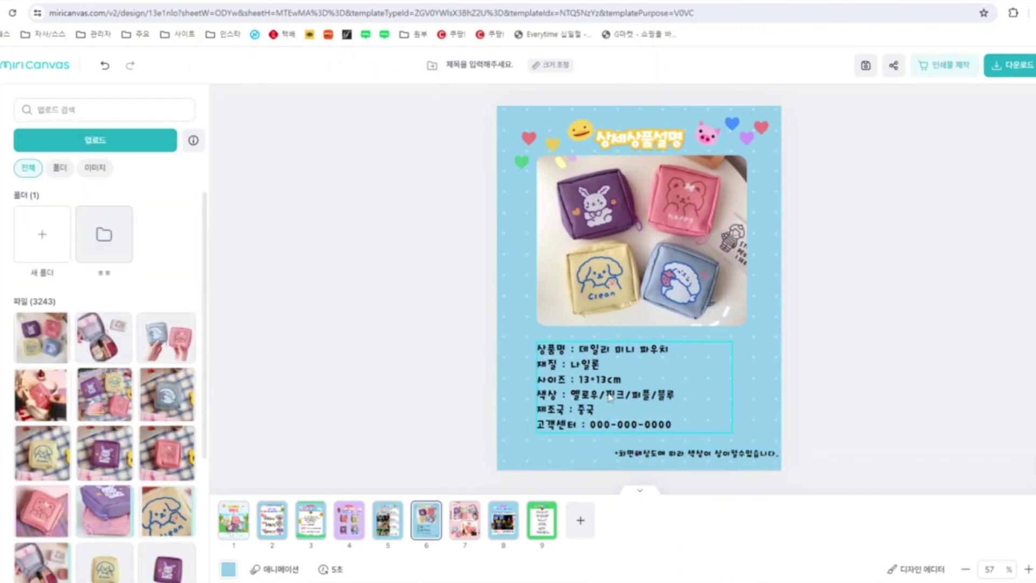
pyautogui.click(507, 452)
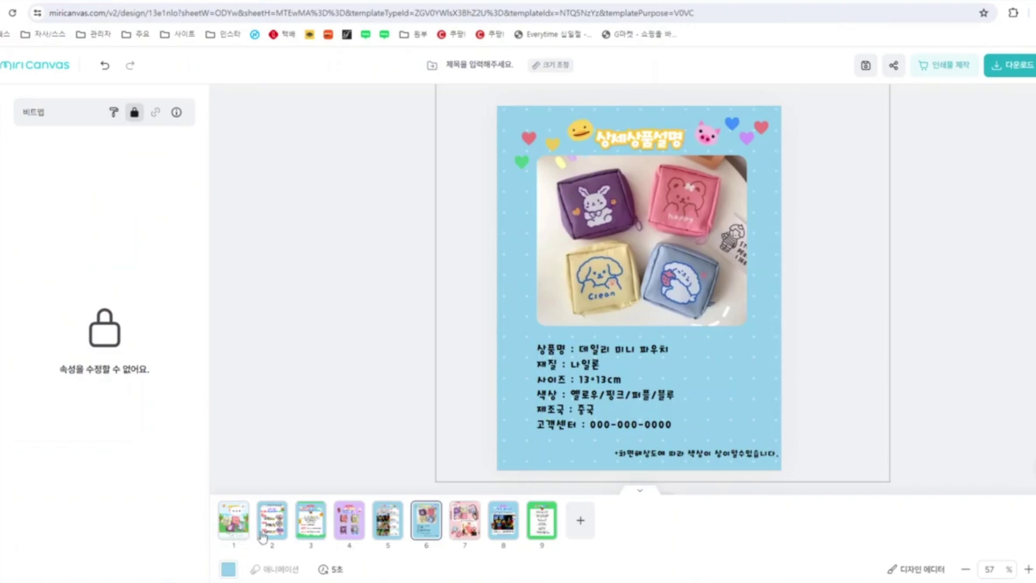
# Delete the unused template pages: the green-bordered page 3 and the Best 장난감 모음 page
pyautogui.click(263, 536)
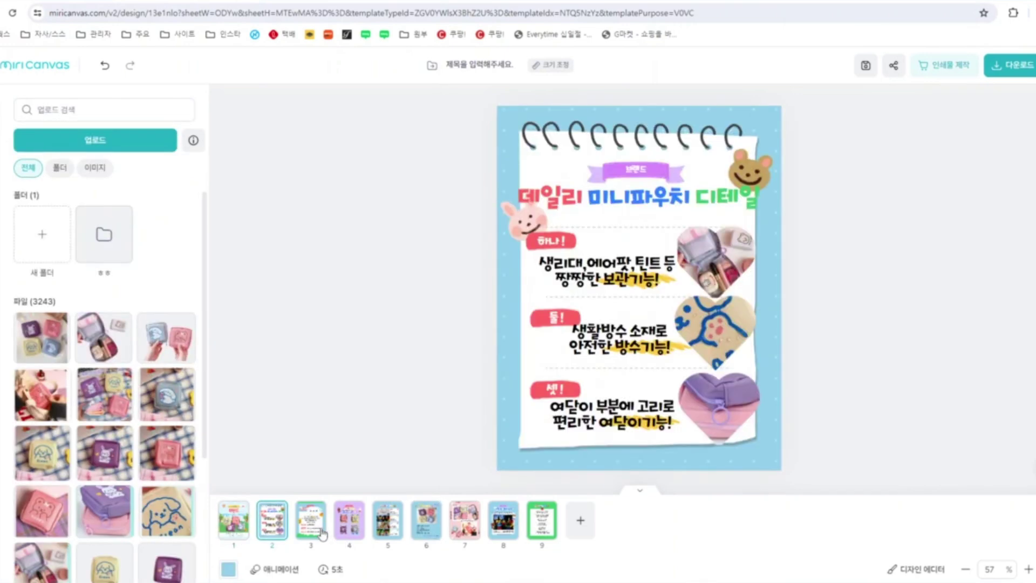
pyautogui.click(320, 533)
pyautogui.rightClick(319, 531)
pyautogui.click(352, 482)
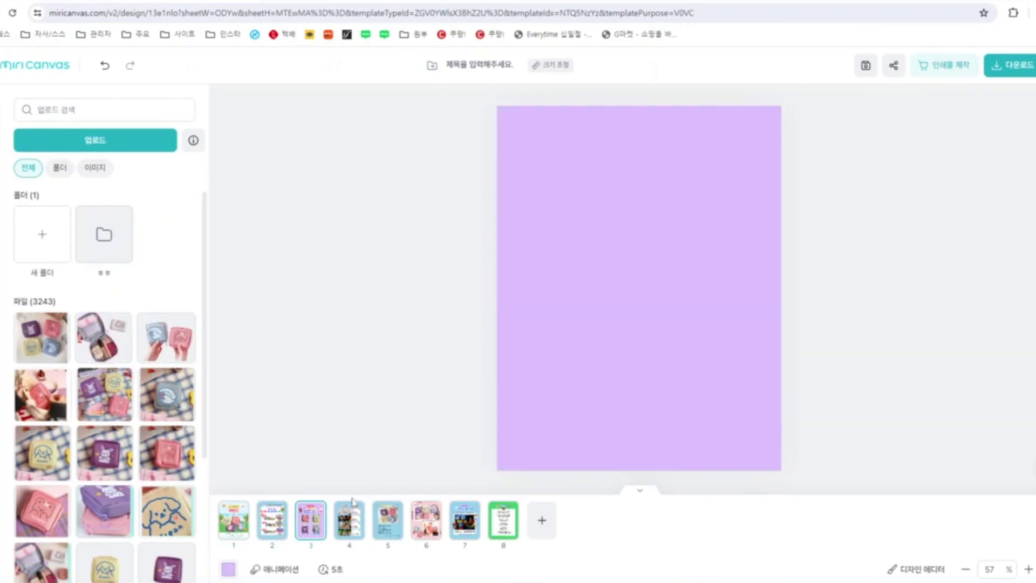
pyautogui.click(348, 533)
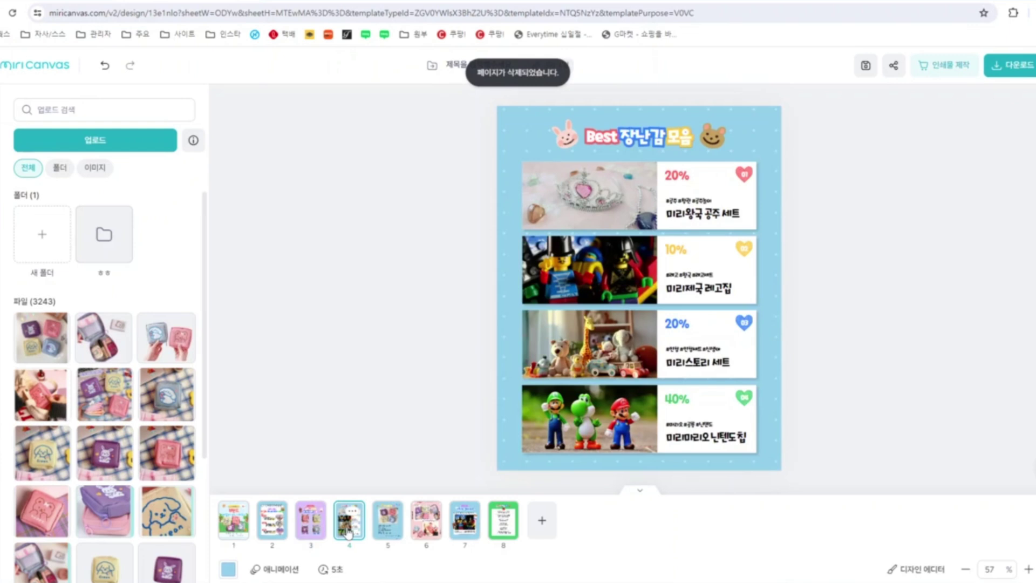
pyautogui.rightClick(348, 533)
pyautogui.click(378, 480)
# Reorder the pages so the pink photo page comes before the 상세상품설명 page
pyautogui.click(393, 535)
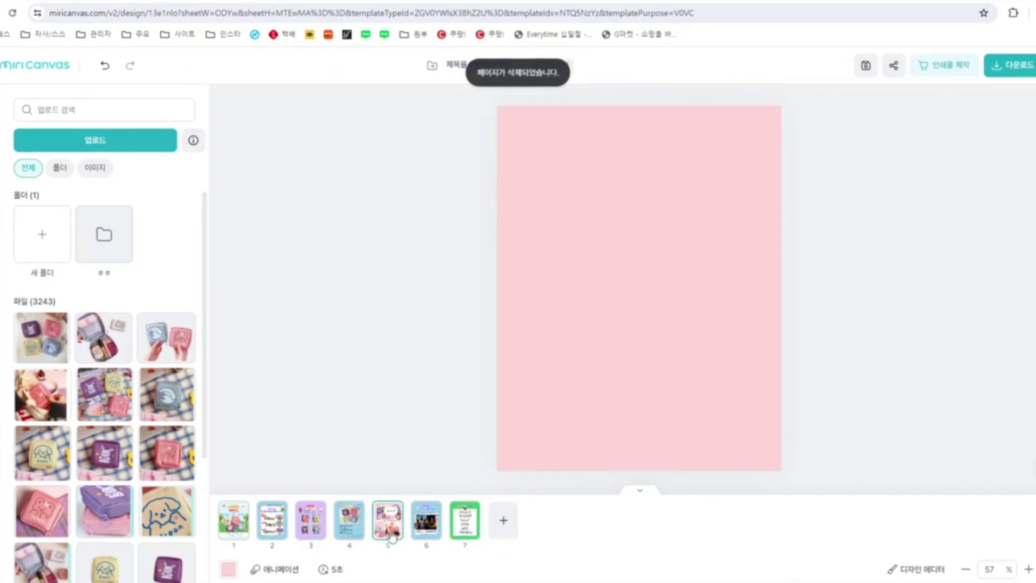
pyautogui.moveTo(345, 534); pyautogui.dragTo(335, 531)
pyautogui.click(393, 534)
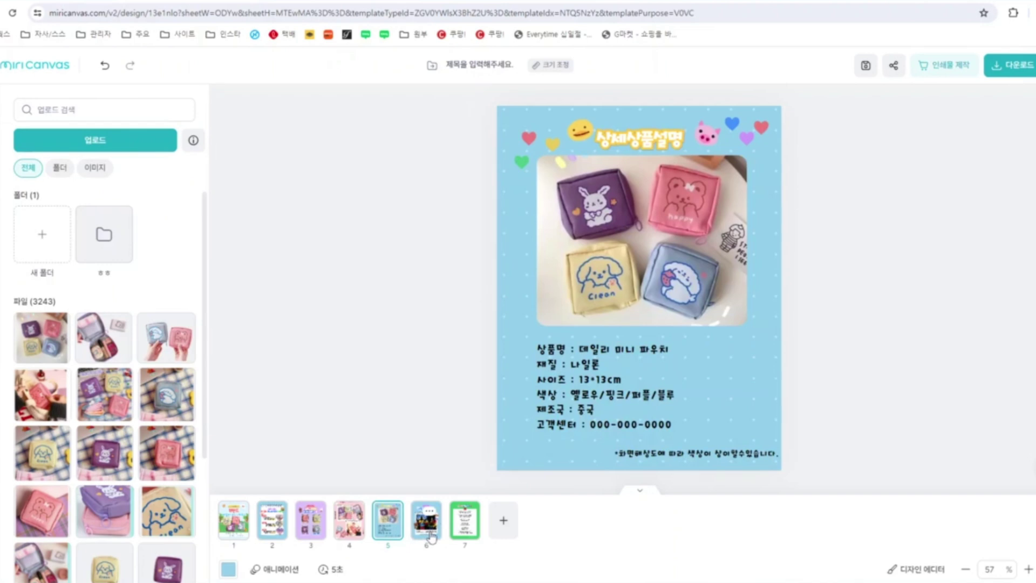
# Delete the 아들래미 최애 pick page and the green notice page at the end
pyautogui.click(433, 535)
pyautogui.rightClick(432, 535)
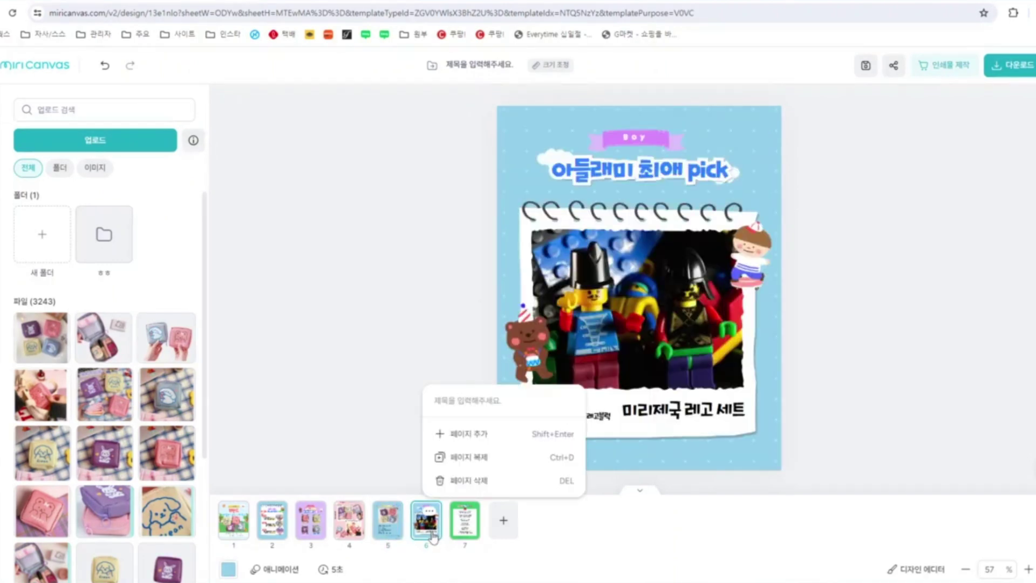
pyautogui.click(465, 482)
pyautogui.rightClick(428, 528)
pyautogui.click(451, 480)
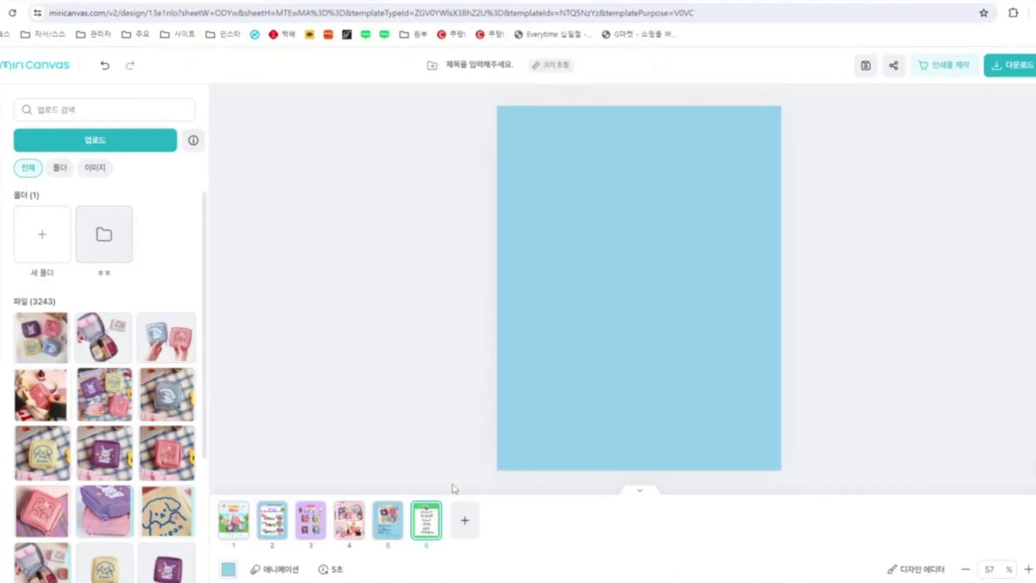
# Resize the design to 780 x 1080 px
pyautogui.rightClick(241, 526)
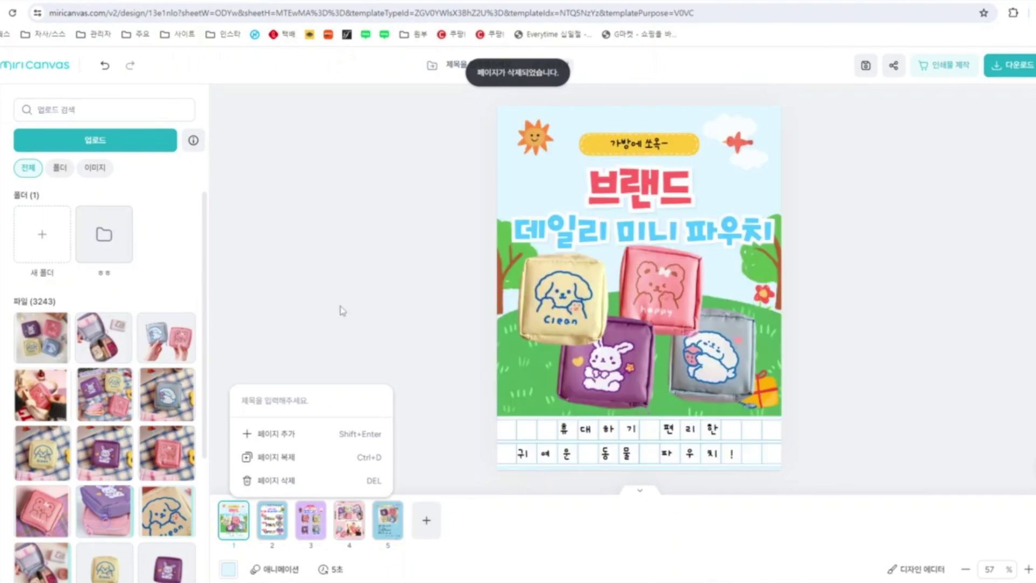
pyautogui.click(343, 311)
pyautogui.click(569, 67)
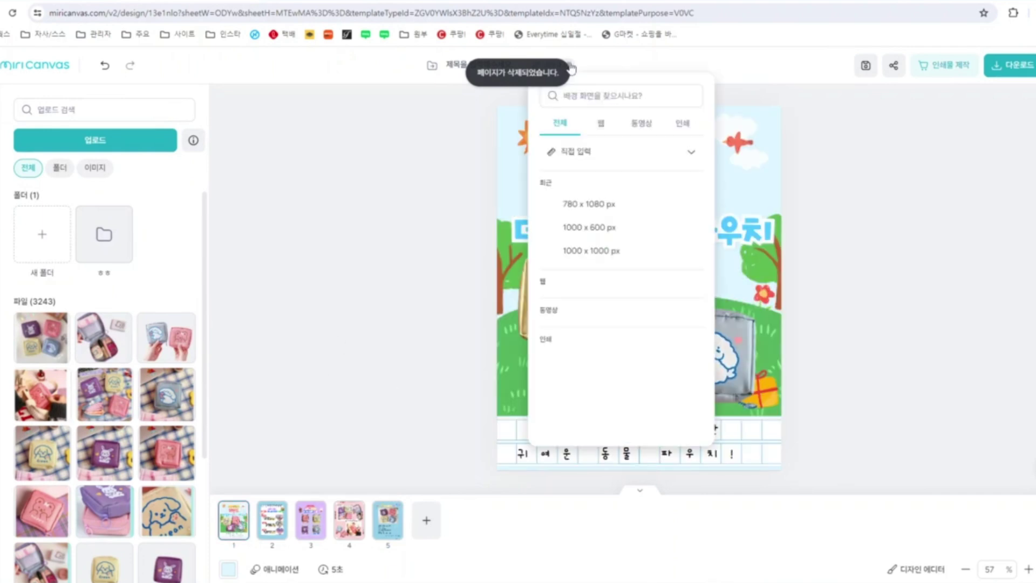
pyautogui.click(593, 215)
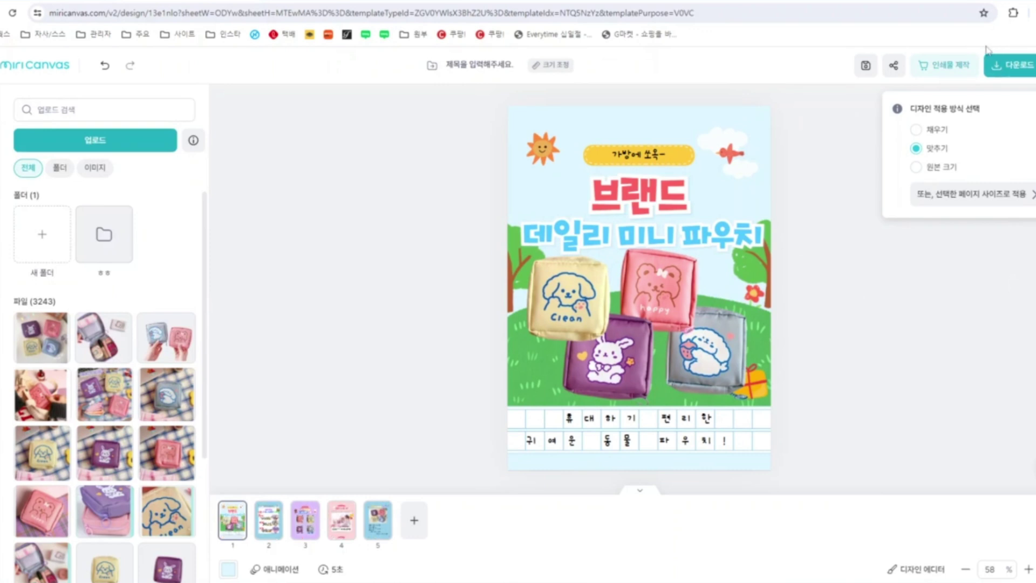
# Download all five pages in high resolution as JPG, merged into a single image
pyautogui.click(1006, 72)
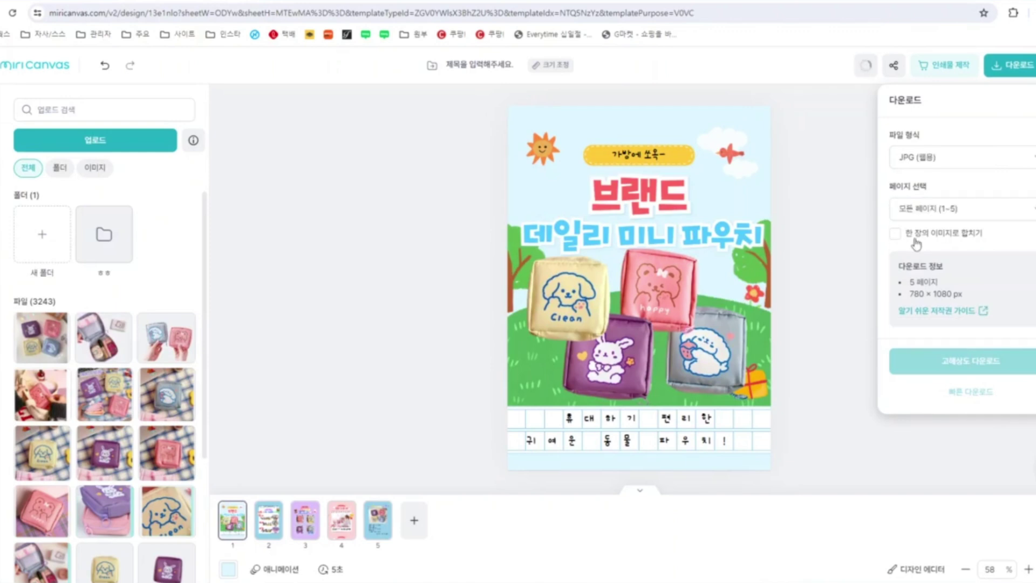
pyautogui.click(897, 241)
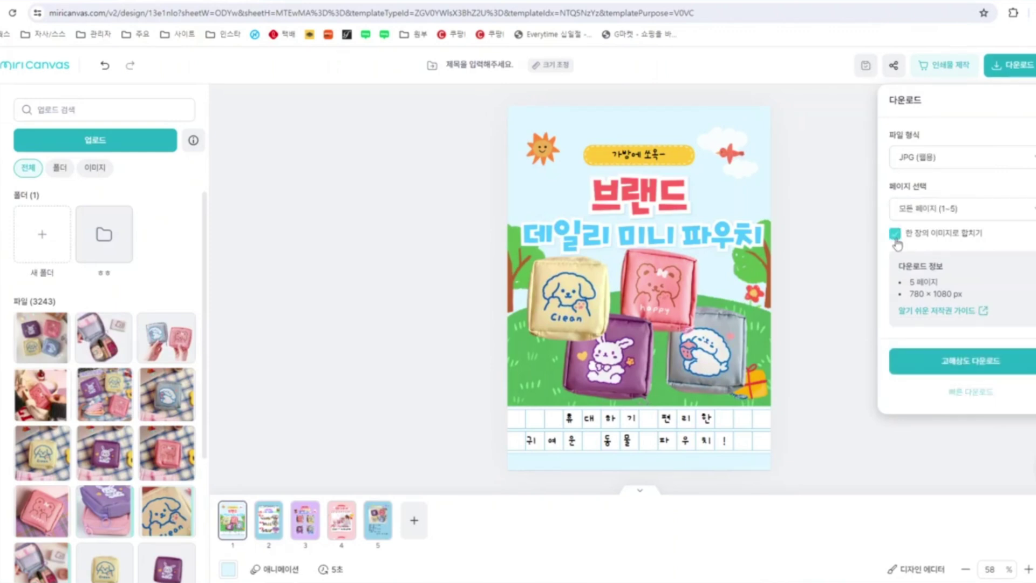
pyautogui.click(974, 370)
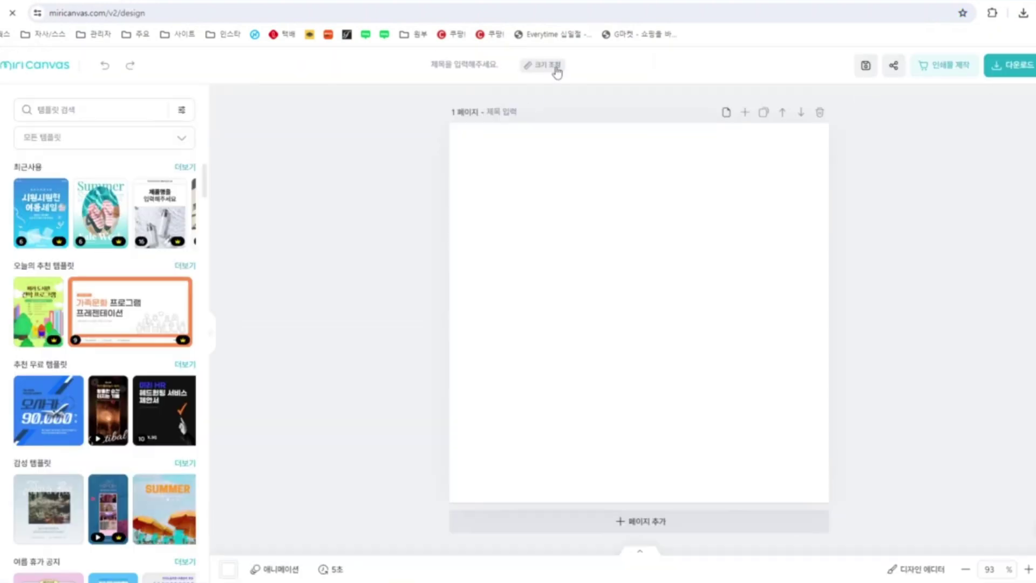
# Set the new blank design's size to 1000 x 1000 px and search the photos for 책상
pyautogui.click(557, 72)
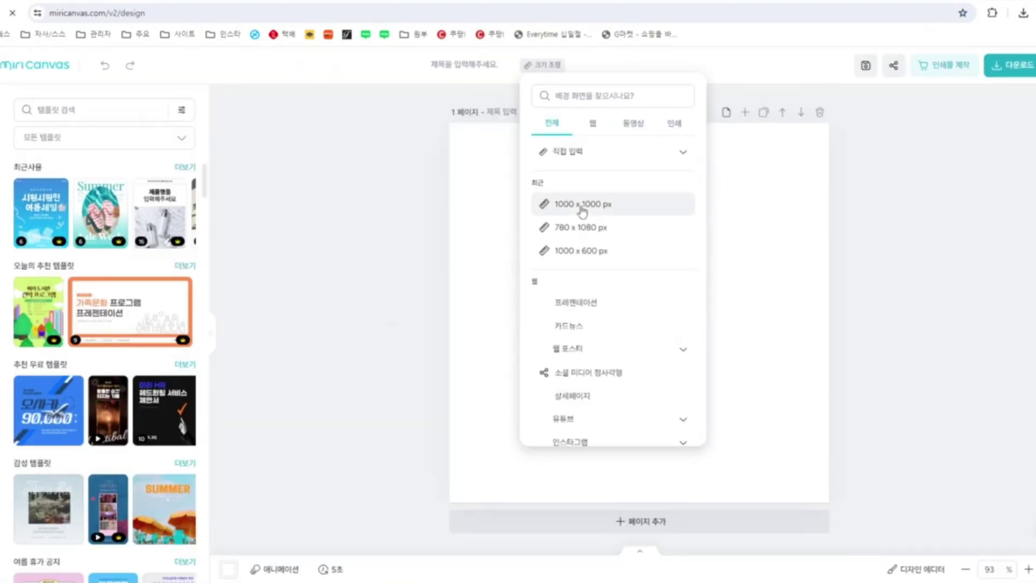
pyautogui.click(582, 207)
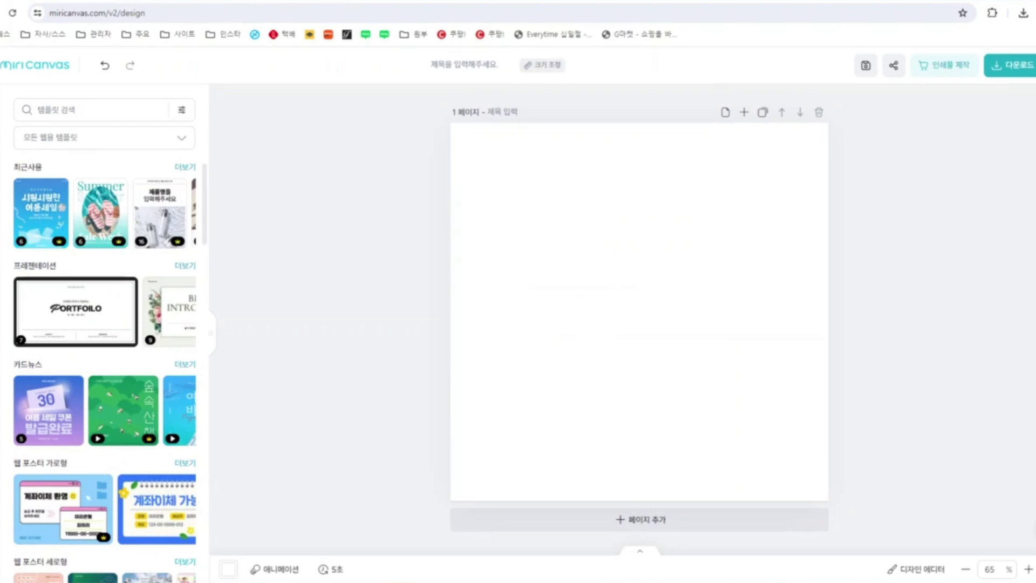
pyautogui.click(1, 171)
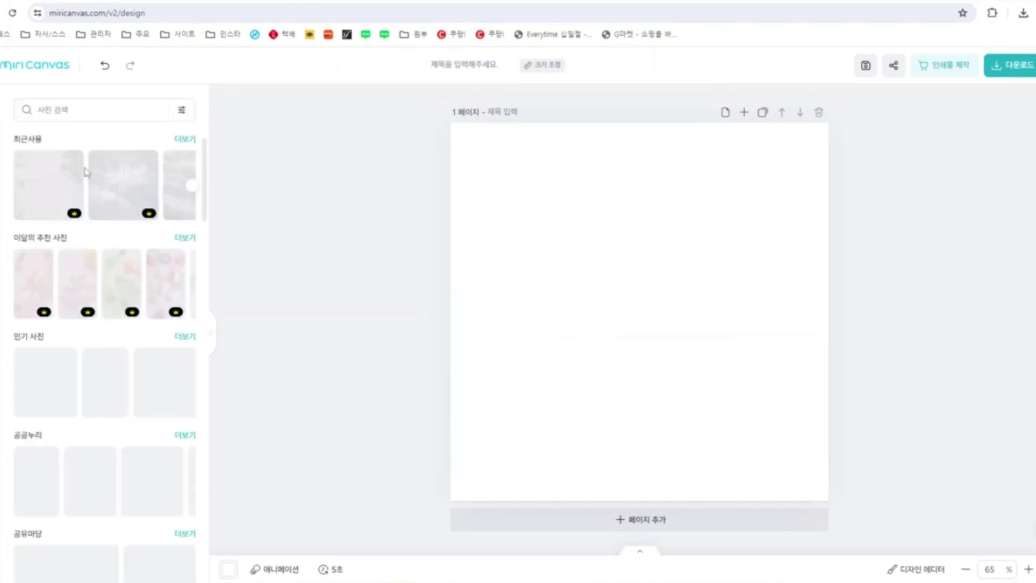
pyautogui.click(82, 108)
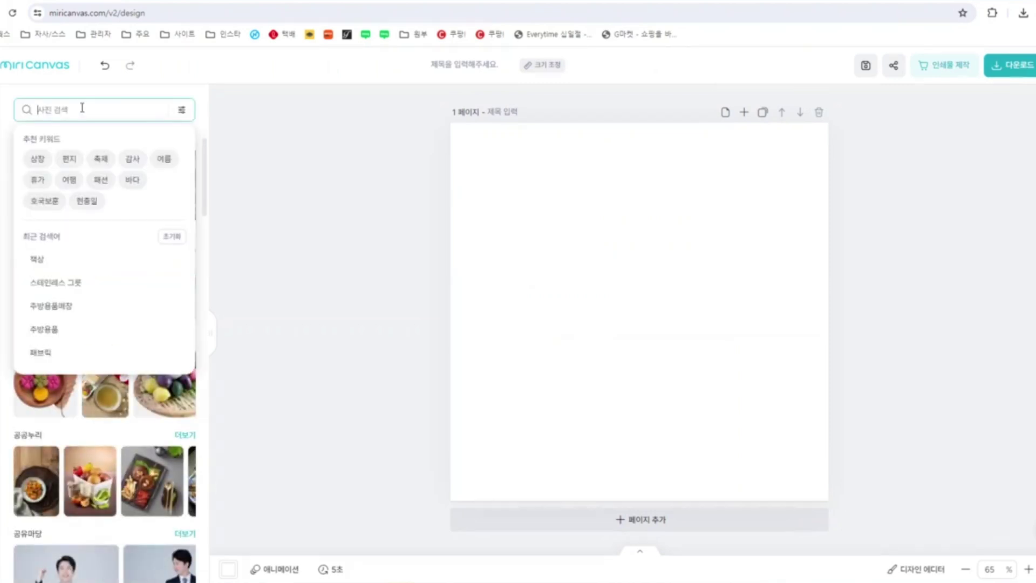
pyautogui.write('책상')
pyautogui.press('Return')
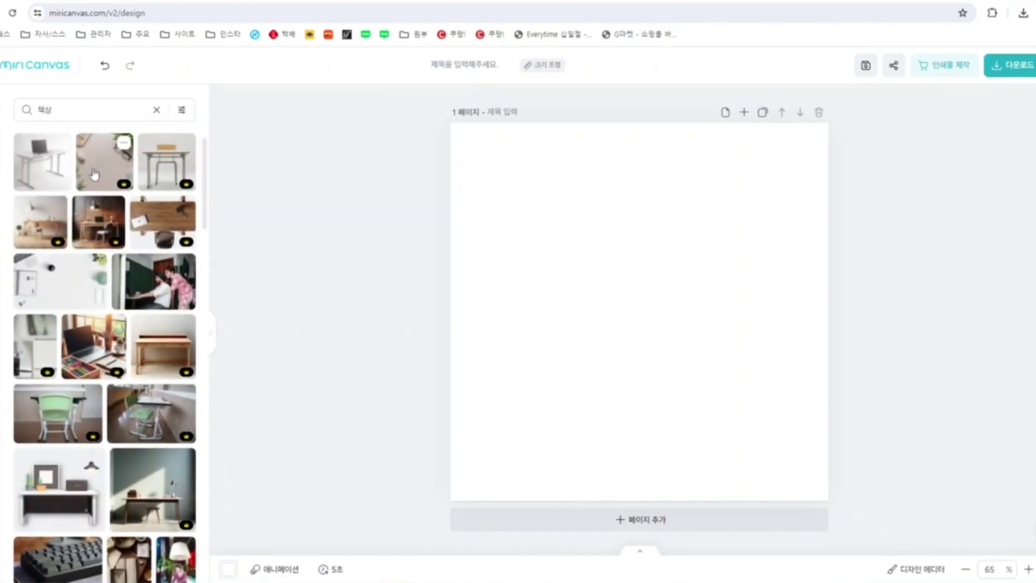
# Discard a trial white desk photo, then insert the beige desk photo with glasses and plants, enlarged to cover the whole page
pyautogui.click(48, 282)
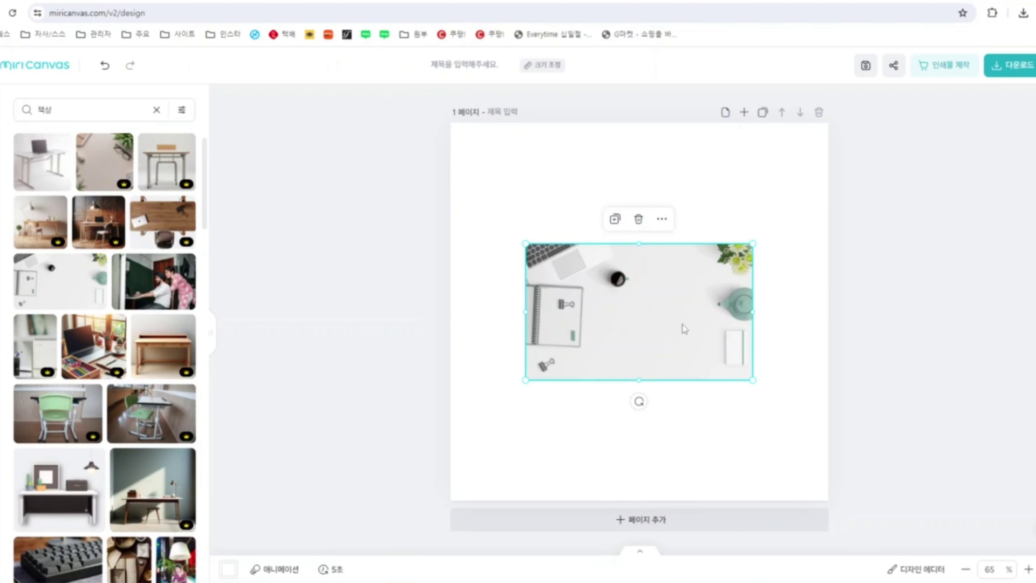
pyautogui.press('Delete')
pyautogui.click(107, 171)
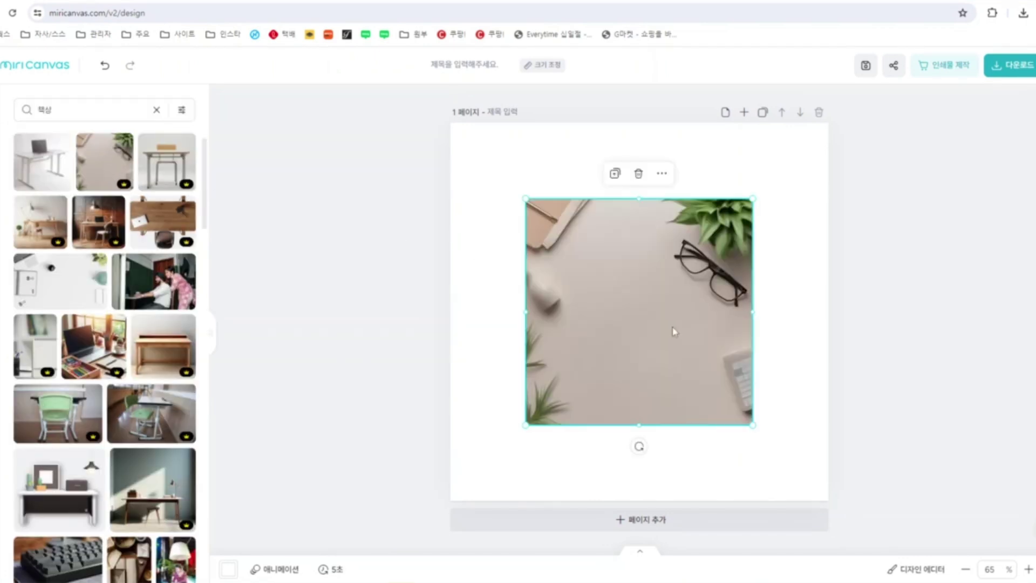
pyautogui.moveTo(673, 331); pyautogui.dragTo(611, 292)
pyautogui.moveTo(677, 352); pyautogui.dragTo(810, 524)
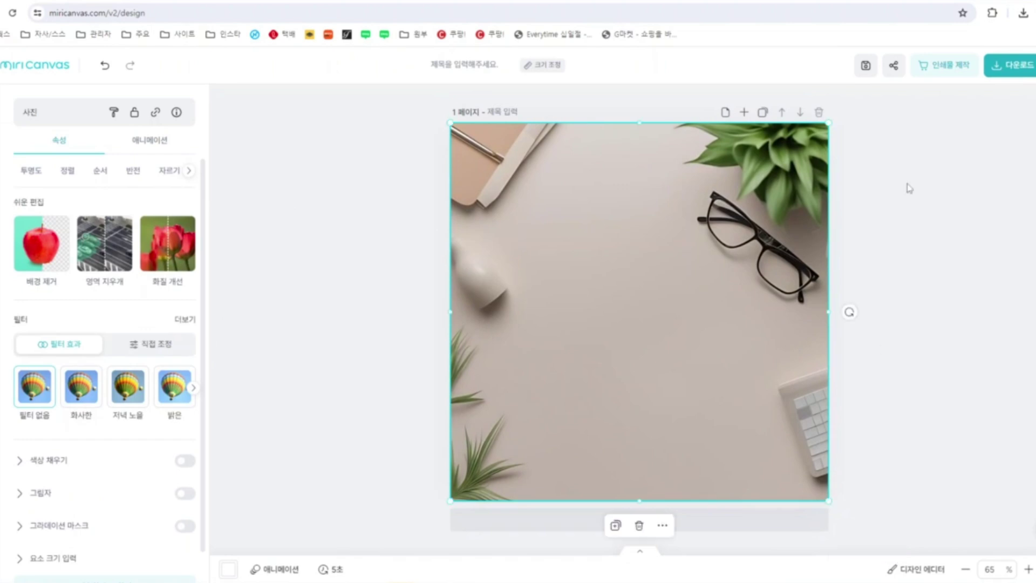
pyautogui.moveTo(822, 121); pyautogui.dragTo(843, 108)
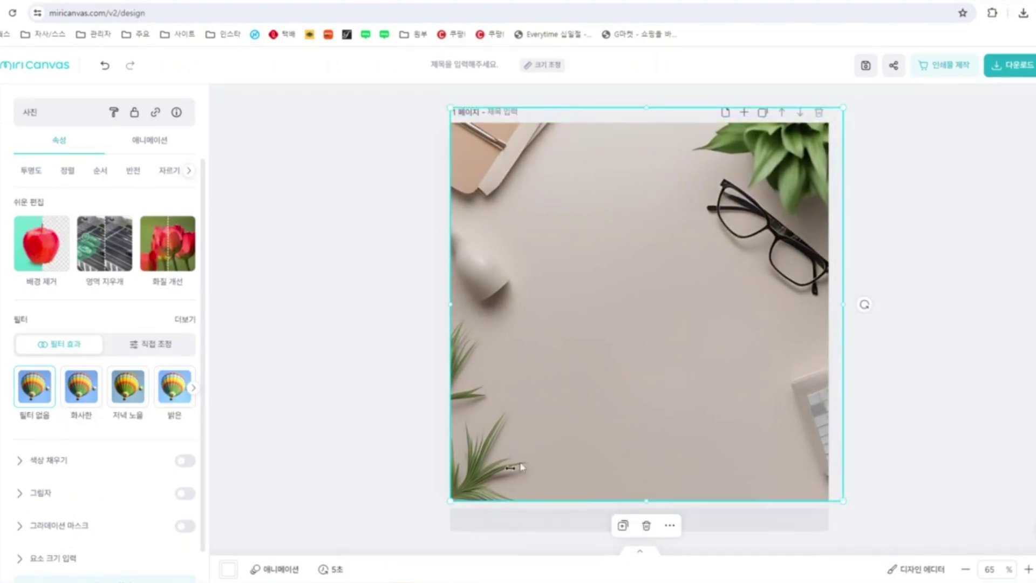
# Brighten the beige desk background photo slightly with the manual photo adjustment
pyautogui.click(960, 287)
pyautogui.click(710, 279)
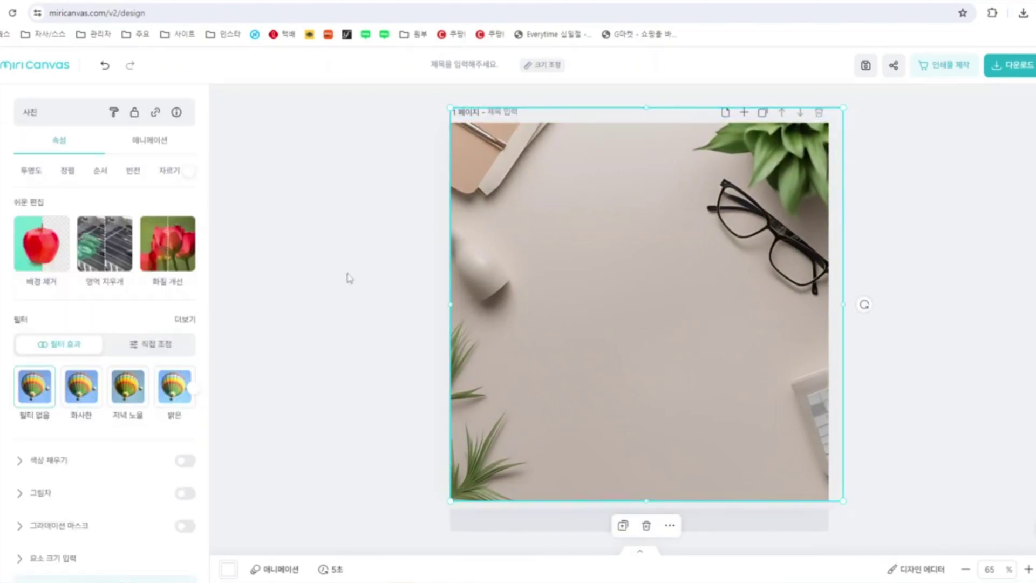
pyautogui.click(138, 346)
pyautogui.moveTo(103, 393); pyautogui.dragTo(121, 393)
pyautogui.click(333, 352)
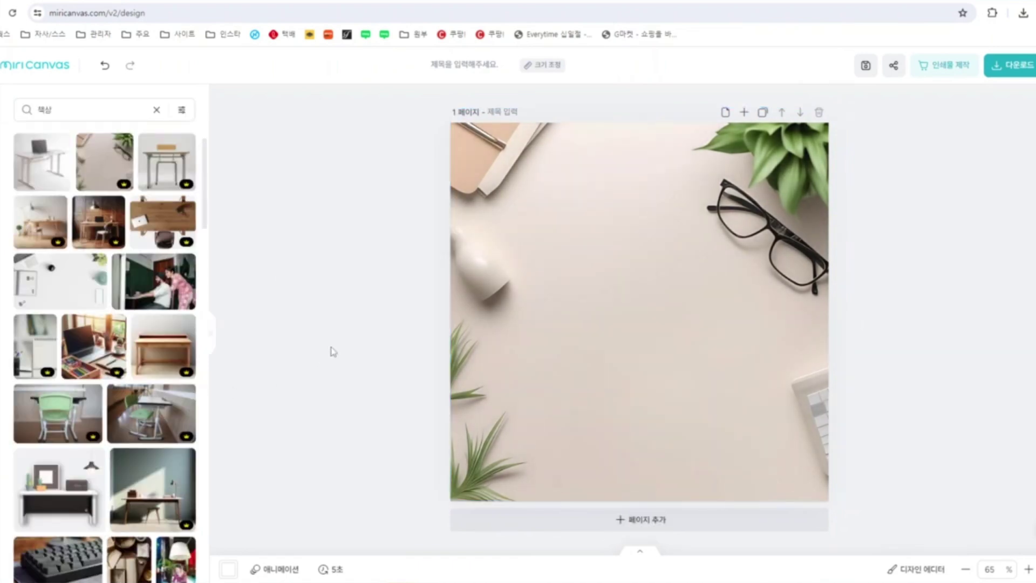
# Add the four closed-pouch cutouts from the 누끼 folder, 110009310-, 110009313-, 110009316- and 110009319-.png, and spread them over the page
pyautogui.hotkey('alt', 'Tab')
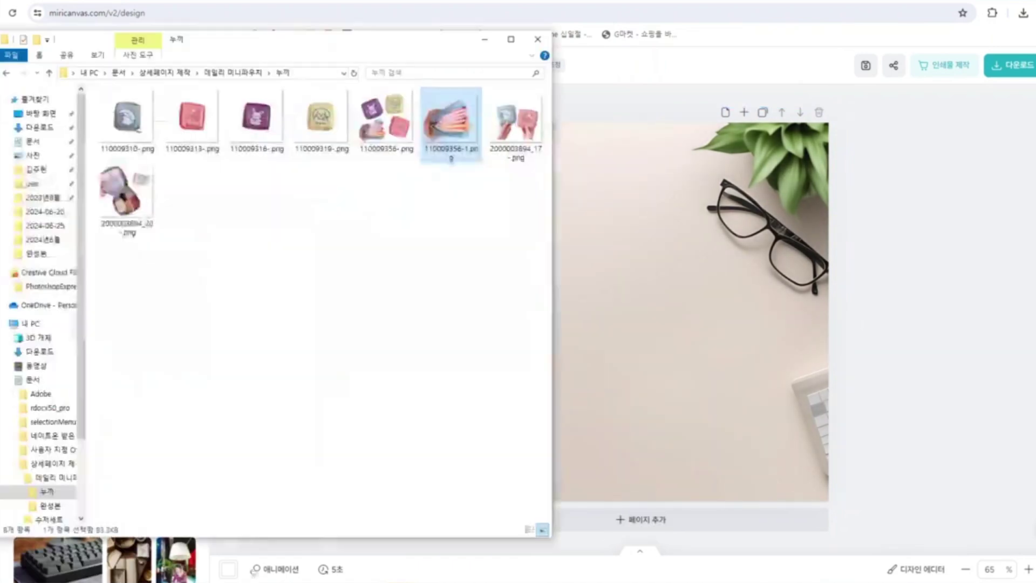
pyautogui.click(249, 76)
pyautogui.doubleClick(127, 120)
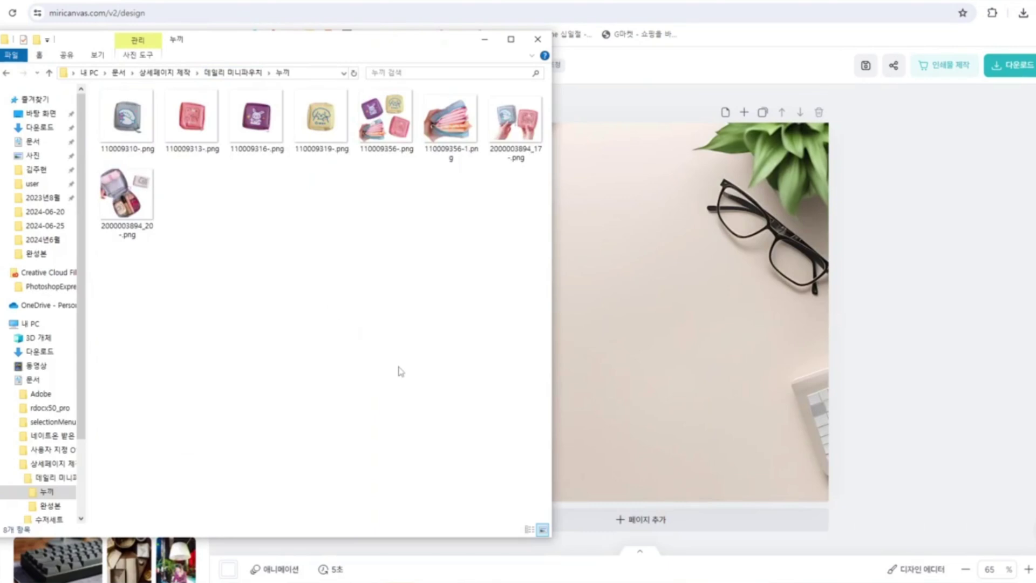
pyautogui.moveTo(322, 116); pyautogui.dragTo(704, 310)
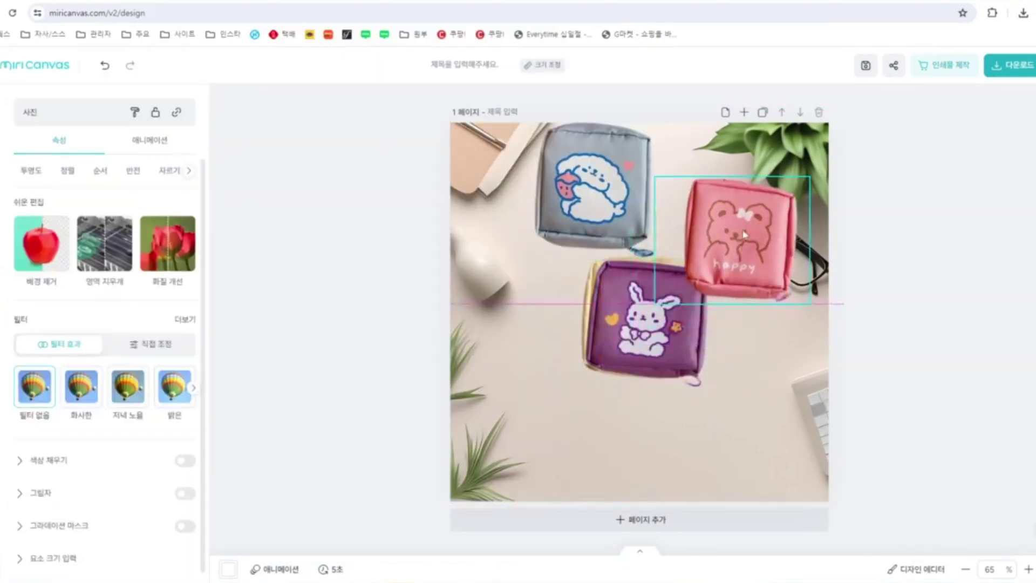
# Crop the purple rabbit pouch image close to the pouch and move it to the right, off the yellow pouch
pyautogui.doubleClick(677, 340)
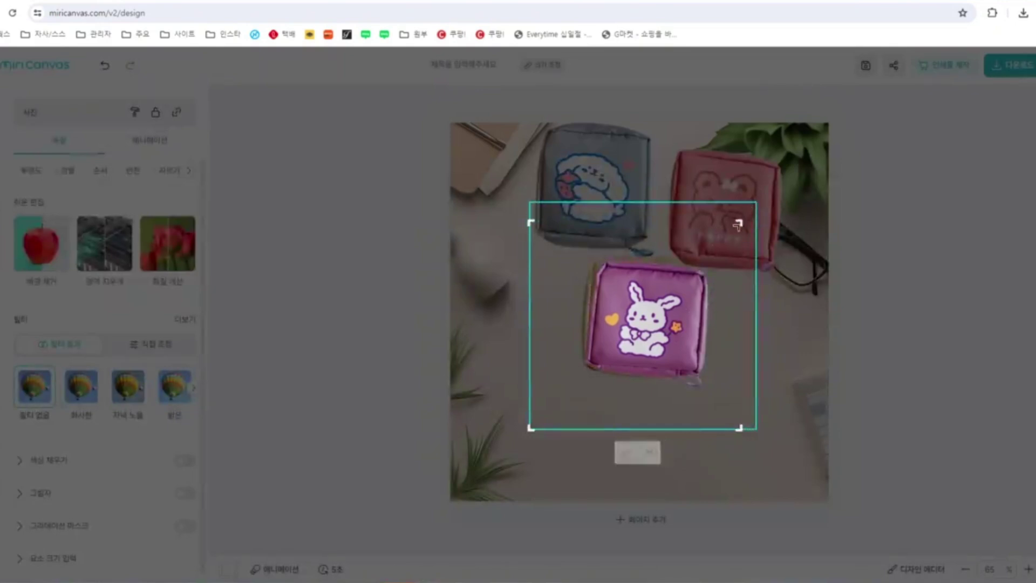
pyautogui.click(551, 451)
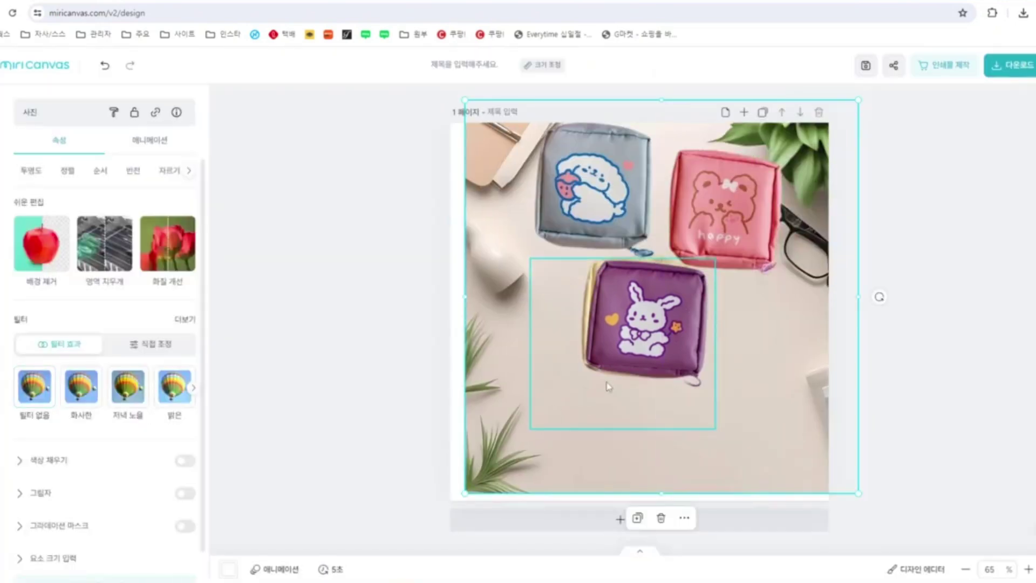
pyautogui.doubleClick(592, 399)
pyautogui.moveTo(530, 428); pyautogui.dragTo(581, 387)
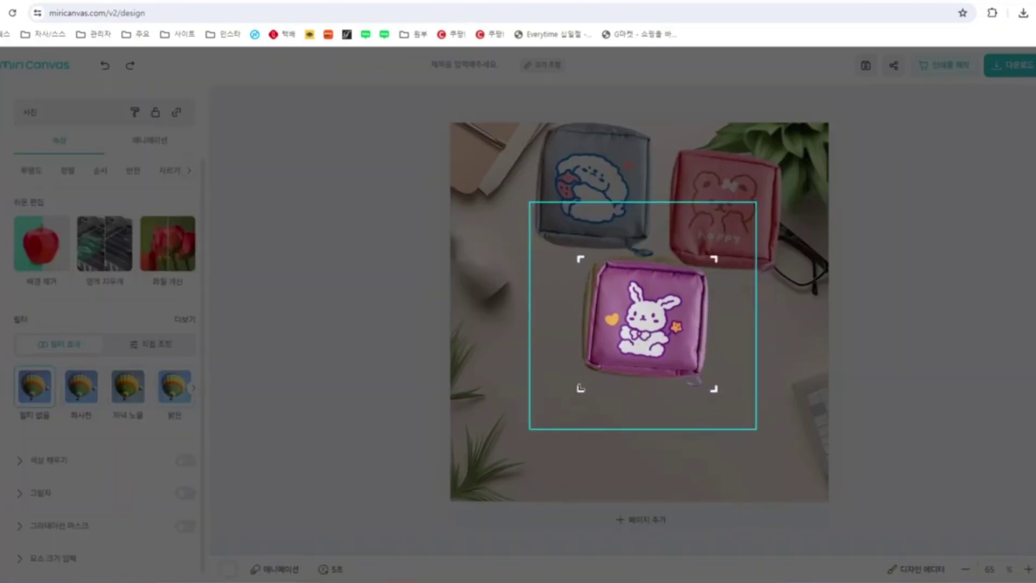
pyautogui.click(637, 415)
pyautogui.moveTo(648, 324); pyautogui.dragTo(763, 326)
# Crop the yellow puppy pouch image close to the pouch and move it down into the lower half of the page
pyautogui.doubleClick(674, 297)
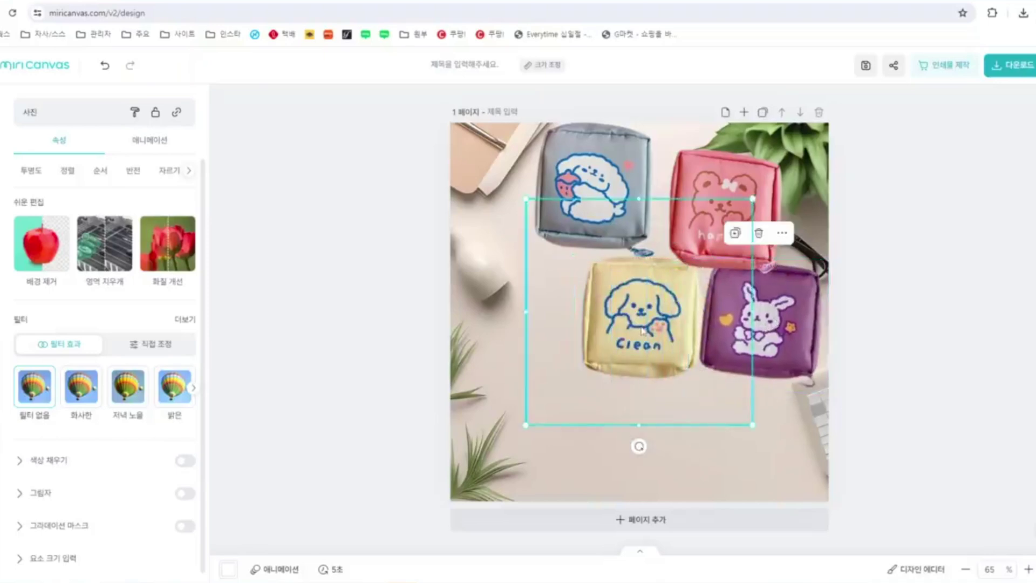
pyautogui.moveTo(751, 201); pyautogui.dragTo(704, 253)
pyautogui.moveTo(528, 424); pyautogui.dragTo(579, 378)
pyautogui.click(633, 402)
pyautogui.moveTo(659, 329); pyautogui.dragTo(634, 404)
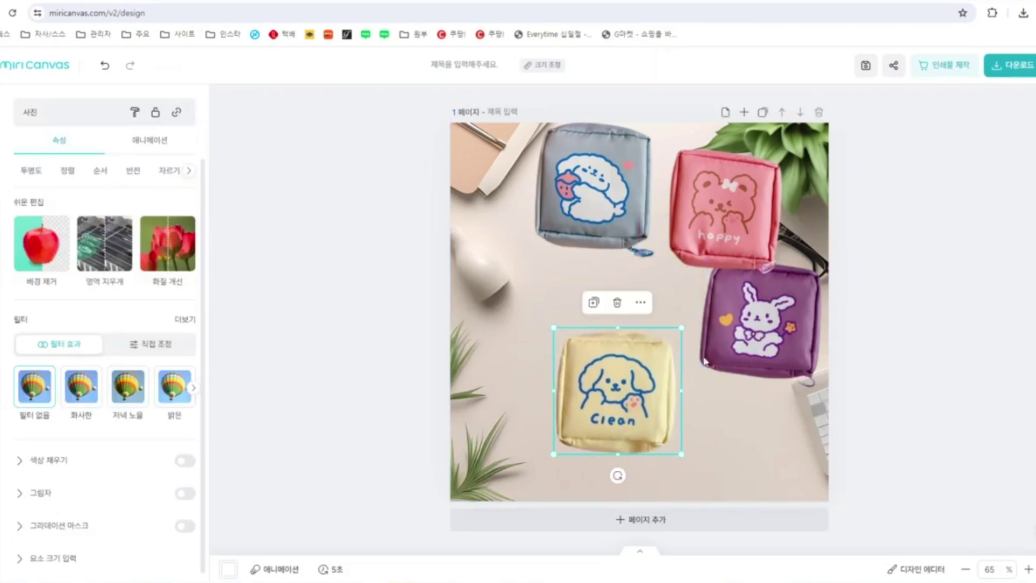
# Arrange the four pouches in a 2 x 2 grid, grey and pink above, yellow and purple below
pyautogui.moveTo(705, 361); pyautogui.dragTo(689, 430)
pyautogui.moveTo(610, 205); pyautogui.dragTo(645, 264)
pyautogui.moveTo(740, 205); pyautogui.dragTo(762, 252)
pyautogui.moveTo(746, 368); pyautogui.dragTo(746, 348)
pyautogui.moveTo(608, 402); pyautogui.dragTo(625, 384)
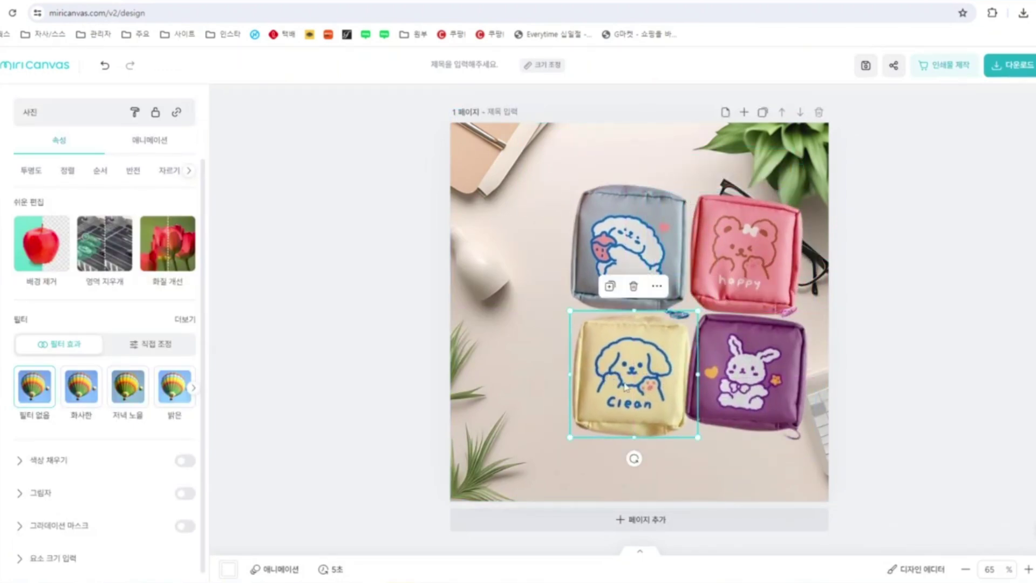
pyautogui.moveTo(737, 396); pyautogui.dragTo(740, 408)
pyautogui.click(950, 360)
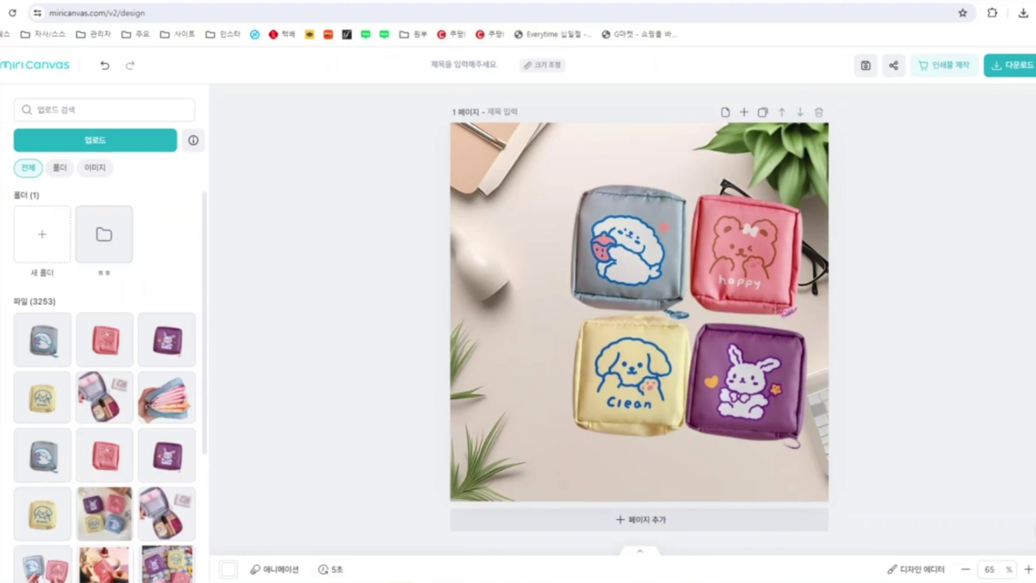
# Add 110009356-1.png from the 누끼 folder, then shrink and rotate the open blue pouch in the page's lower-left corner
pyautogui.hotkey('alt', 'Tab')
pyautogui.click(286, 303)
pyautogui.click(449, 135)
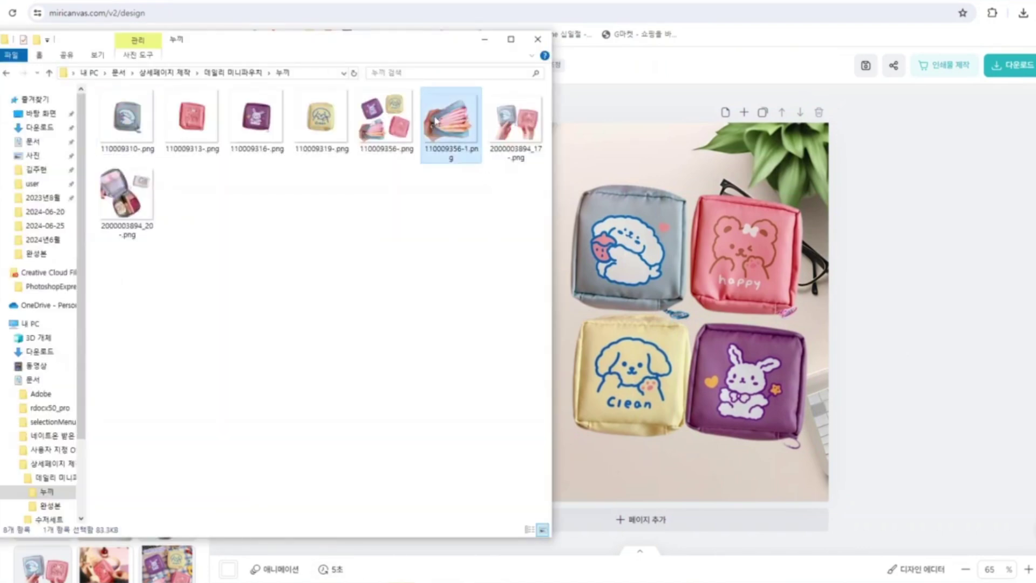
pyautogui.moveTo(435, 121); pyautogui.dragTo(663, 276)
pyautogui.moveTo(626, 352); pyautogui.dragTo(534, 468)
pyautogui.moveTo(680, 430); pyautogui.dragTo(671, 364)
pyautogui.moveTo(692, 464); pyautogui.dragTo(622, 446)
pyautogui.moveTo(545, 442); pyautogui.dragTo(547, 444)
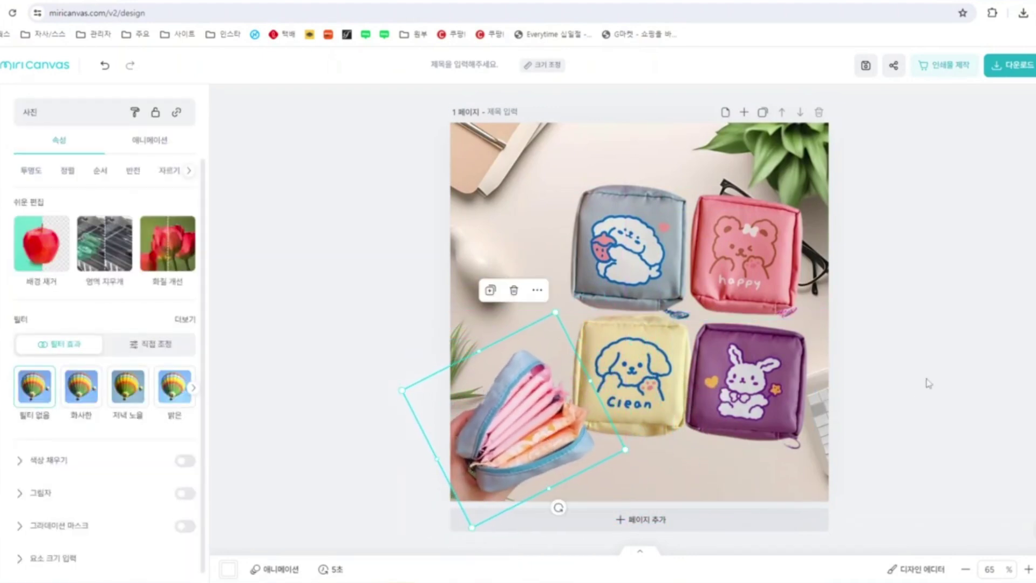
pyautogui.click(928, 381)
# Shift all four closed pouches slightly downward and to the left as a group layout
pyautogui.moveTo(636, 405); pyautogui.dragTo(629, 414)
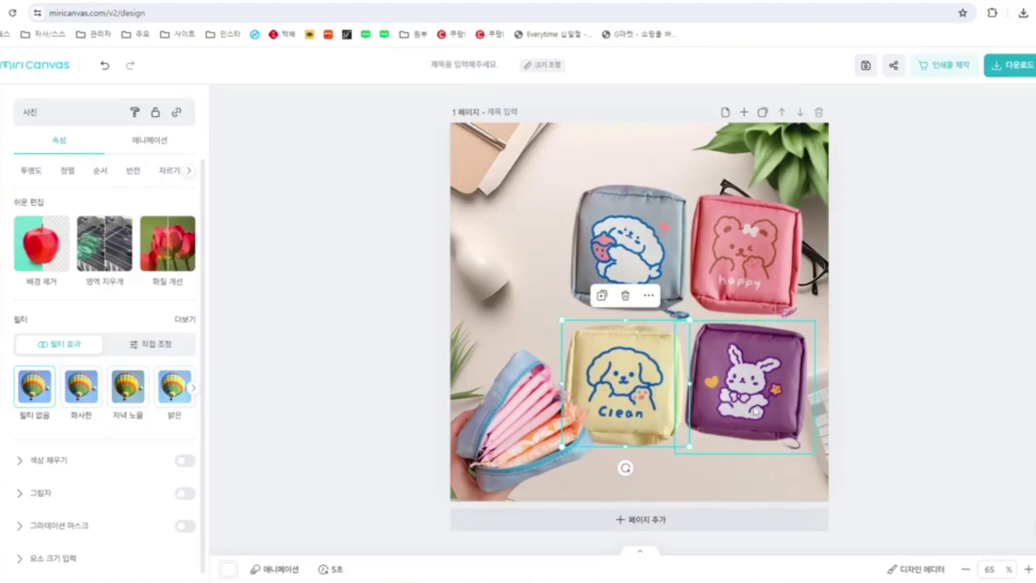
pyautogui.moveTo(756, 412); pyautogui.dragTo(750, 425)
pyautogui.moveTo(659, 280); pyautogui.dragTo(657, 293)
pyautogui.moveTo(740, 259); pyautogui.dragTo(737, 272)
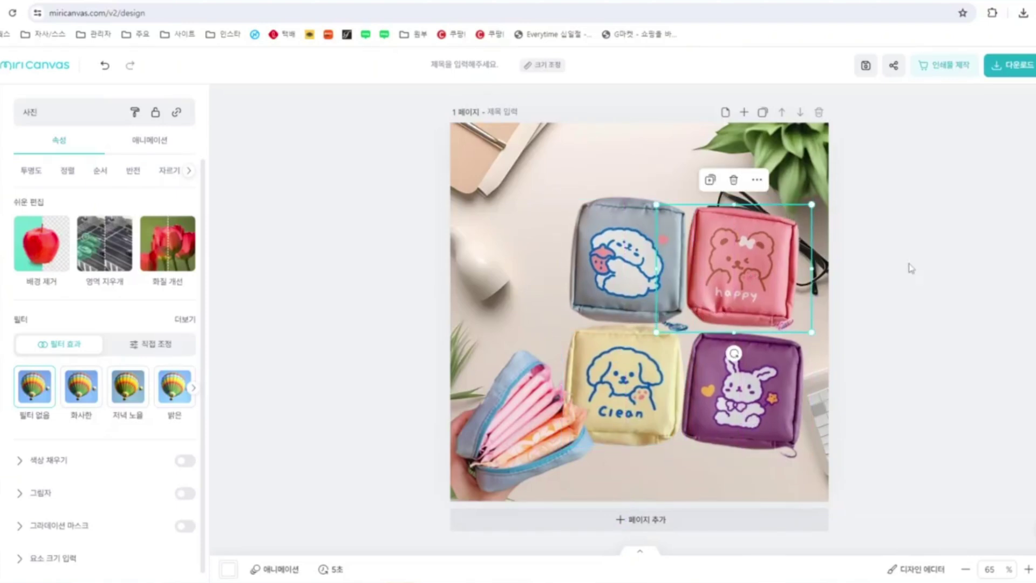
pyautogui.click(910, 269)
pyautogui.hotkey('alt', 'Tab')
pyautogui.click(373, 164)
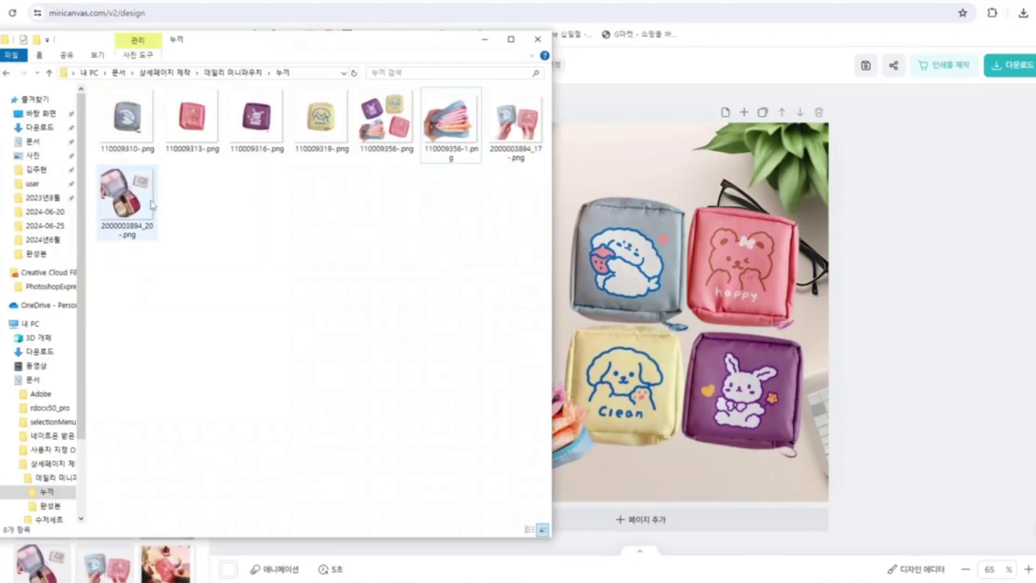
pyautogui.moveTo(116, 207); pyautogui.dragTo(661, 194)
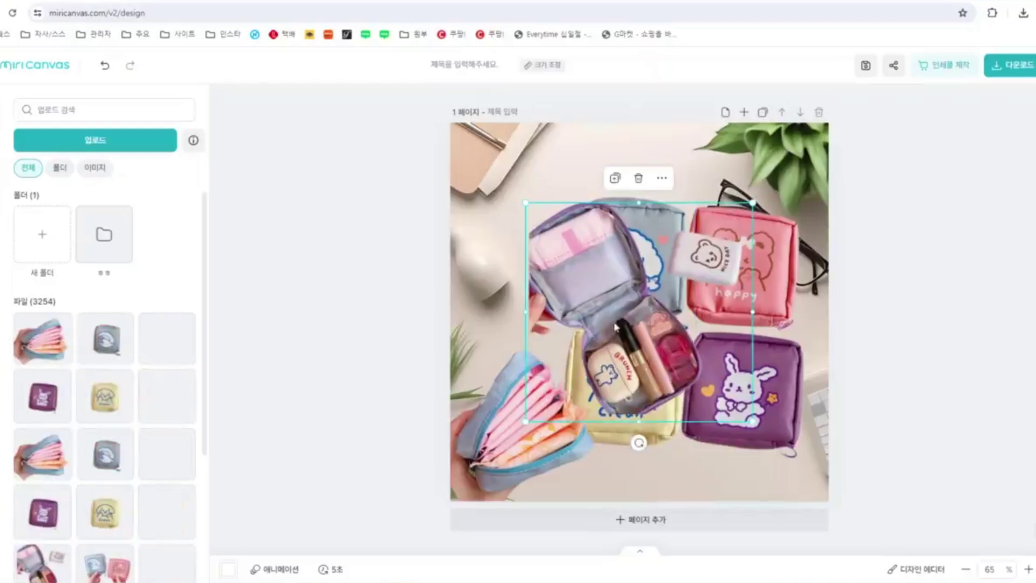
pyautogui.moveTo(623, 336); pyautogui.dragTo(536, 261)
pyautogui.moveTo(667, 342)
pyautogui.mouseDown()
pyautogui.moveTo(648, 326)
pyautogui.moveTo(657, 335)
pyautogui.mouseUp()
pyautogui.moveTo(557, 272); pyautogui.dragTo(559, 296)
# Move the open blue pouch up slightly and enlarge it a little
pyautogui.click(542, 376)
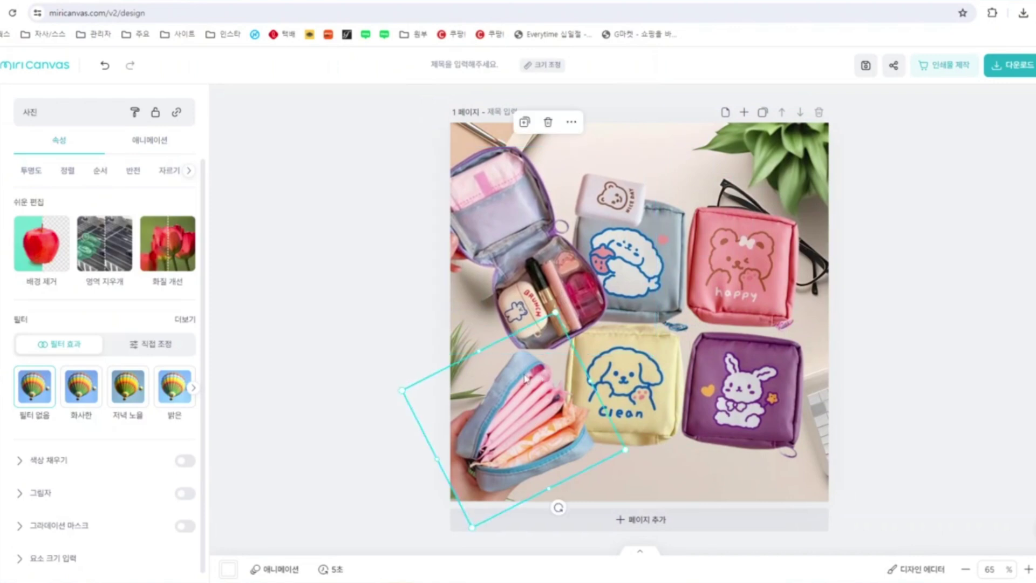
pyautogui.click(894, 277)
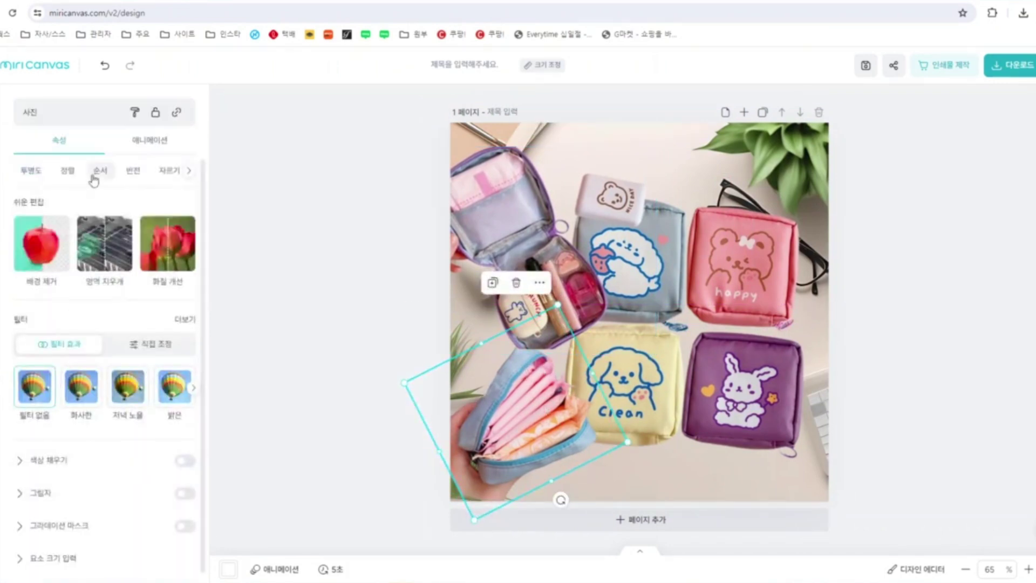
pyautogui.click(99, 170)
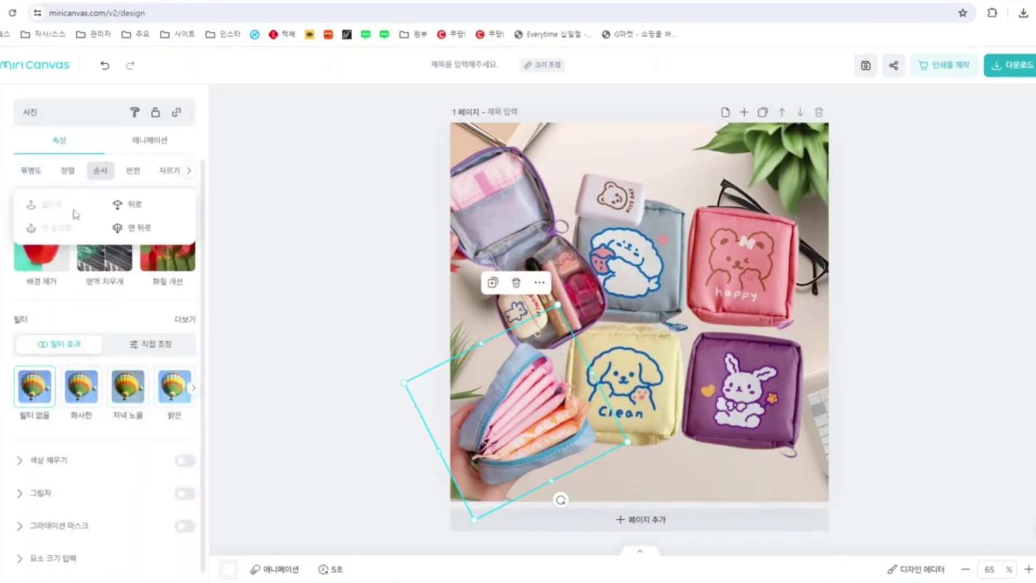
pyautogui.moveTo(558, 305); pyautogui.dragTo(561, 296)
pyautogui.click(1015, 259)
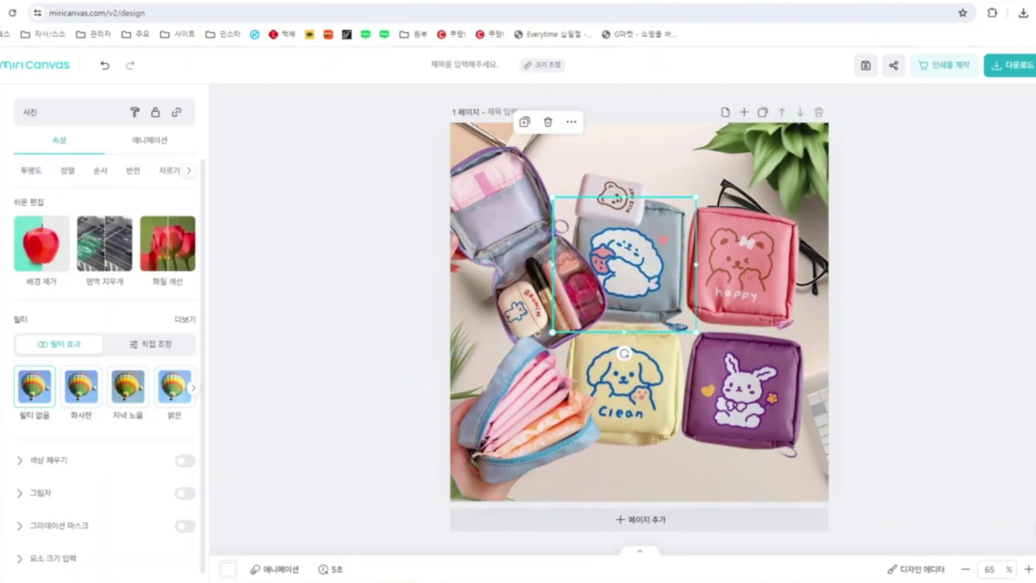
# Bring the grey pouch in front of the open purple pouch, then enlarge it and tilt it slightly at the page's top centre
pyautogui.click(99, 170)
pyautogui.click(59, 206)
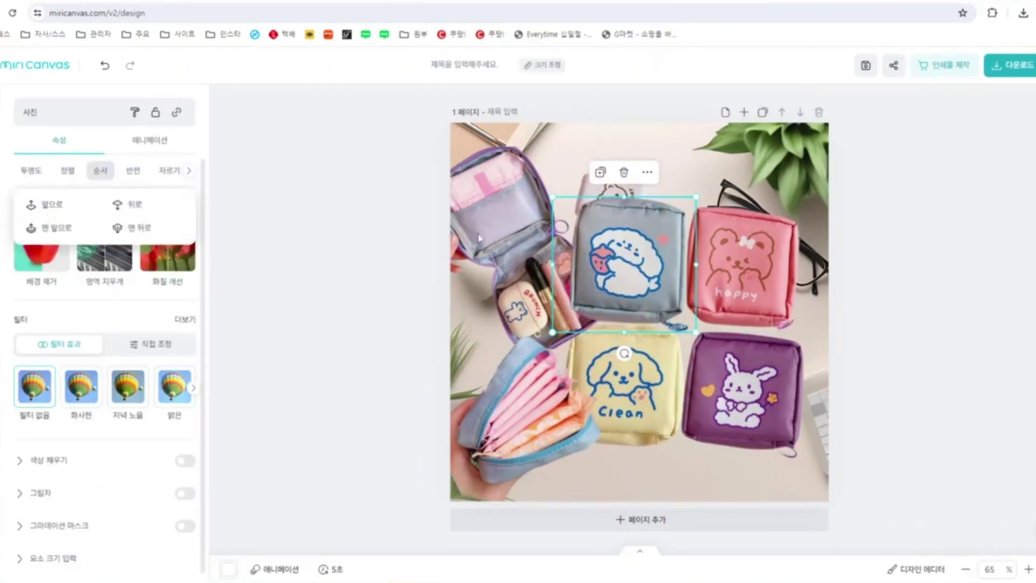
pyautogui.moveTo(696, 197); pyautogui.dragTo(715, 180)
pyautogui.moveTo(655, 262)
pyautogui.mouseDown()
pyautogui.moveTo(668, 233)
pyautogui.moveTo(666, 247)
pyautogui.mouseUp()
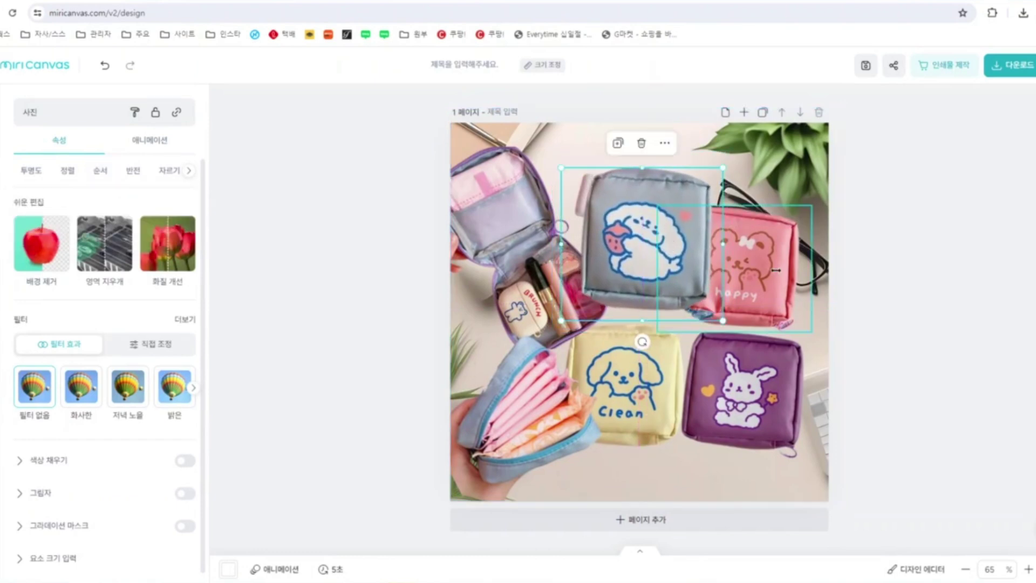
pyautogui.click(708, 224)
pyautogui.click(674, 254)
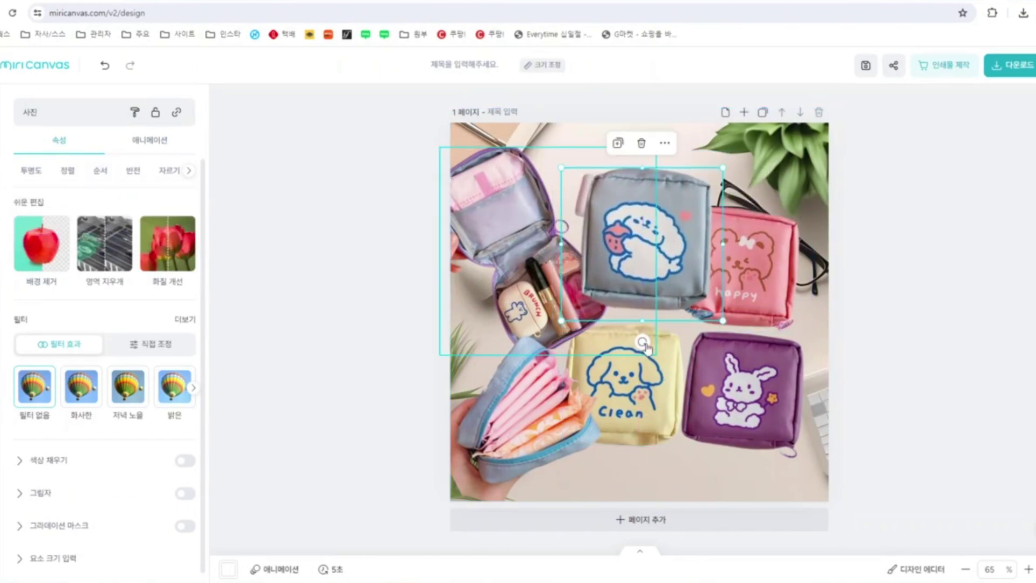
pyautogui.moveTo(663, 292); pyautogui.dragTo(654, 287)
# Rotate the pink bear pouch slightly clockwise and enlarge it beside the grey pouch
pyautogui.click(770, 261)
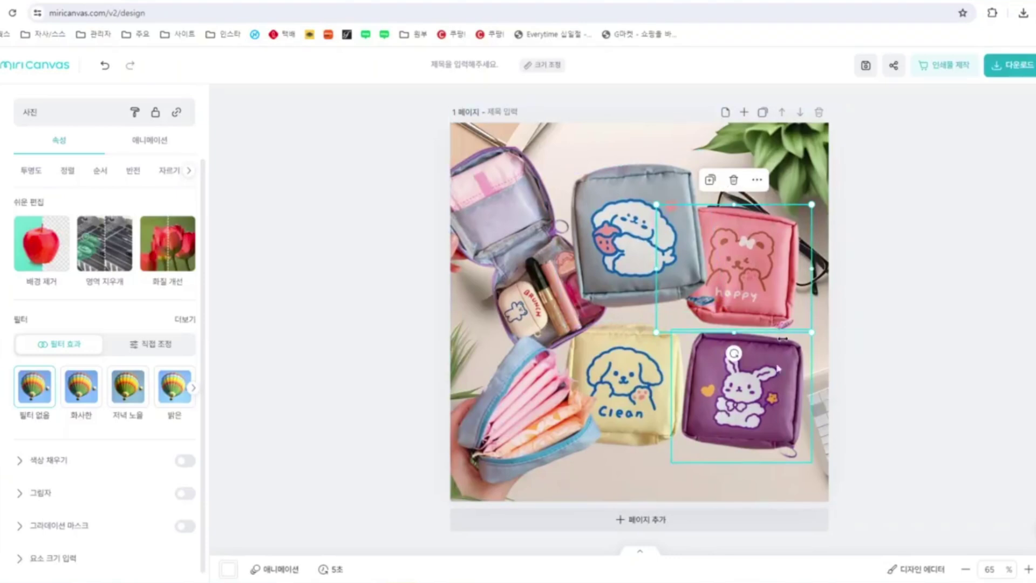
pyautogui.moveTo(735, 354); pyautogui.dragTo(725, 356)
pyautogui.moveTo(818, 213); pyautogui.dragTo(830, 211)
pyautogui.click(882, 392)
# Enlarge the yellow puppy pouch and bring it in front of the purple rabbit pouch
pyautogui.click(655, 405)
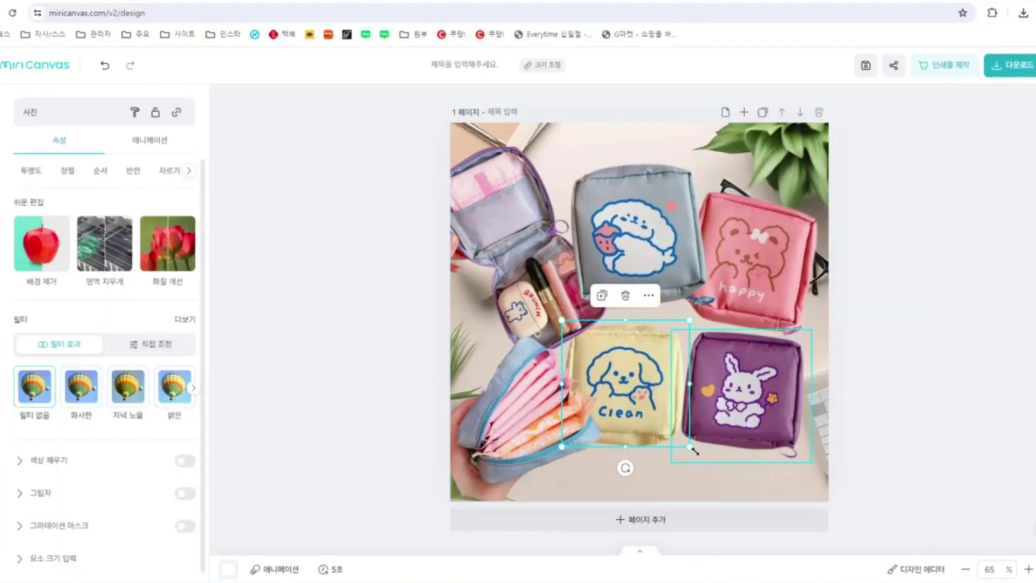
pyautogui.moveTo(690, 447)
pyautogui.mouseDown()
pyautogui.moveTo(798, 478)
pyautogui.moveTo(722, 475)
pyautogui.moveTo(700, 441)
pyautogui.mouseUp()
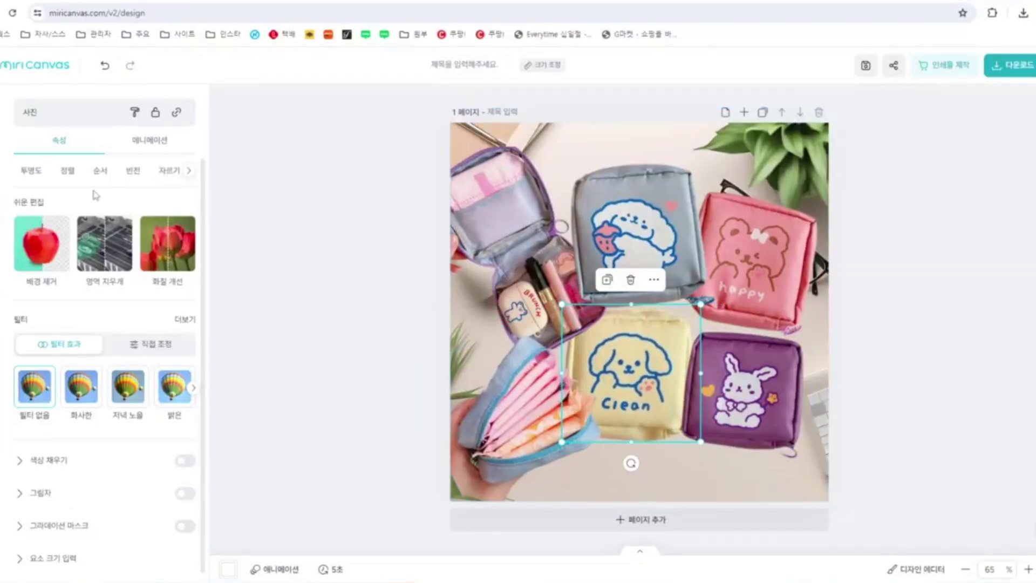
pyautogui.click(102, 171)
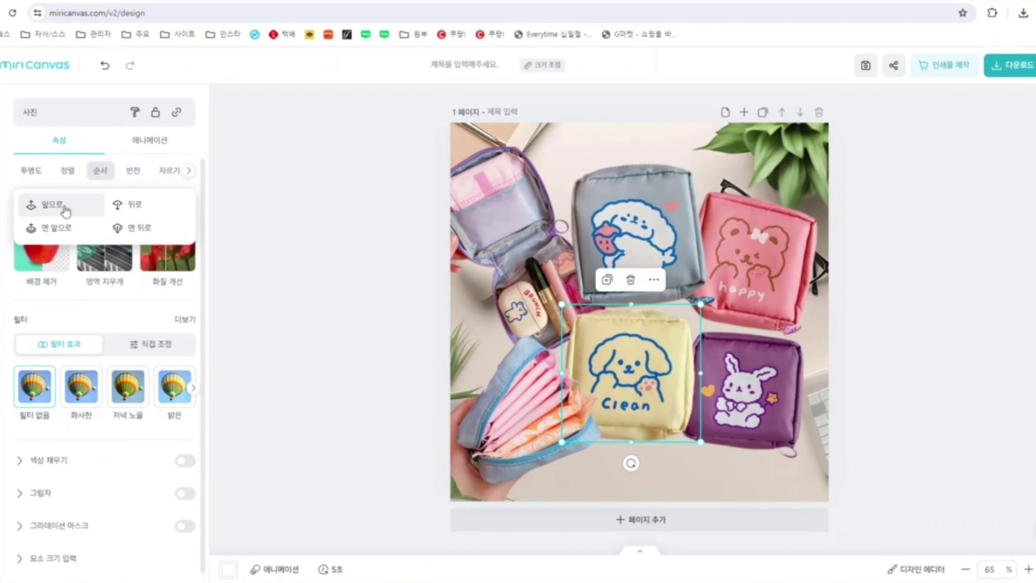
pyautogui.moveTo(694, 434); pyautogui.dragTo(709, 448)
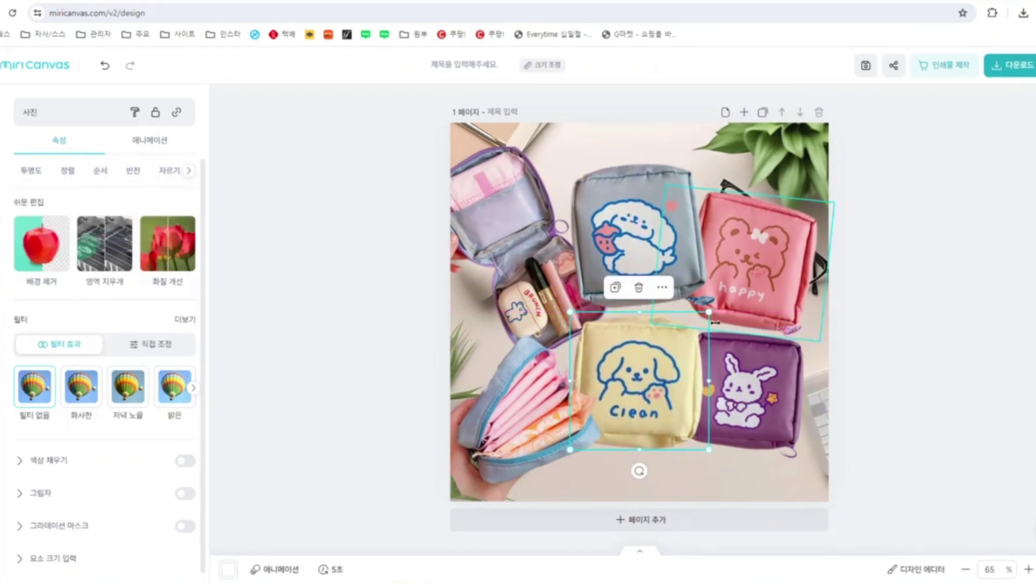
# Rotate the yellow puppy pouch clockwise and enlarge it slightly further
pyautogui.moveTo(639, 471); pyautogui.dragTo(609, 463)
pyautogui.moveTo(674, 468); pyautogui.dragTo(679, 479)
pyautogui.click(986, 448)
# Enlarge the purple rabbit pouch and rotate it slightly counterclockwise beside the yellow pouch
pyautogui.click(768, 405)
pyautogui.moveTo(813, 461); pyautogui.dragTo(817, 465)
pyautogui.moveTo(750, 489); pyautogui.dragTo(773, 441)
pyautogui.moveTo(833, 453); pyautogui.dragTo(839, 460)
pyautogui.moveTo(800, 450)
pyautogui.mouseDown()
pyautogui.moveTo(768, 418)
pyautogui.moveTo(796, 454)
pyautogui.mouseUp()
# Bring the purple rabbit pouch forward and refine its size and tilt in the page's lower-right corner
pyautogui.click(100, 171)
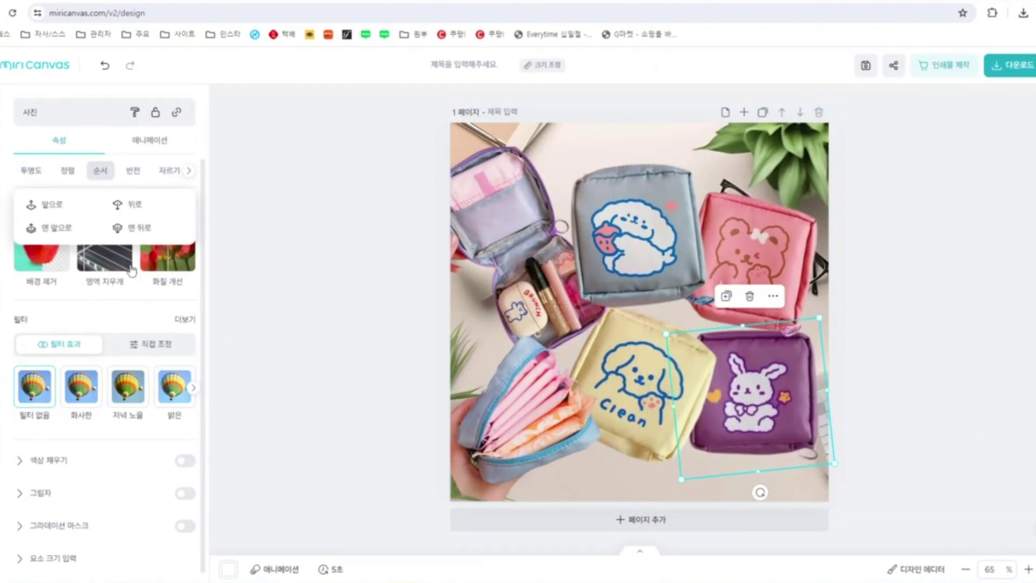
pyautogui.click(51, 206)
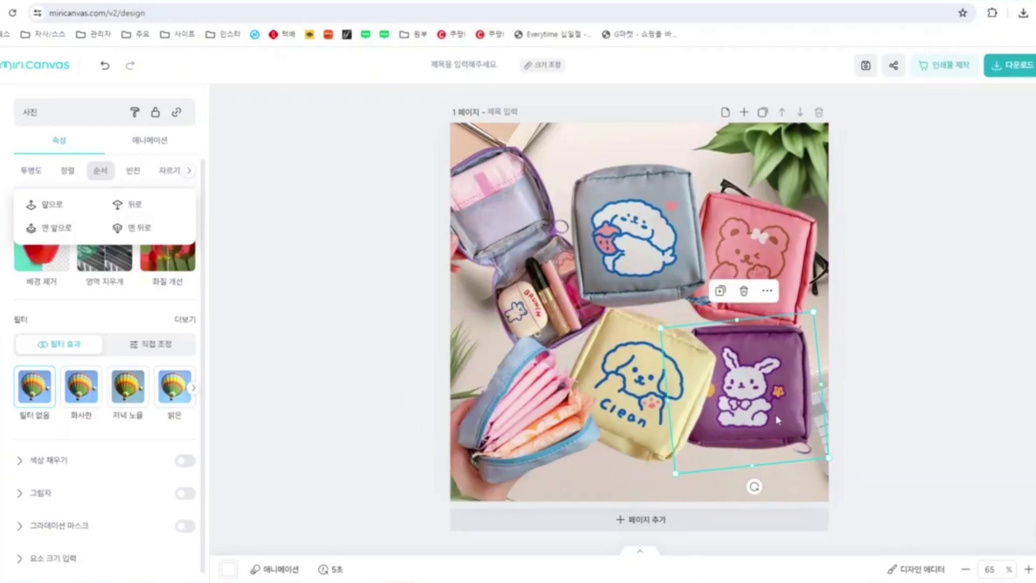
pyautogui.click(775, 414)
pyautogui.moveTo(835, 463); pyautogui.dragTo(841, 465)
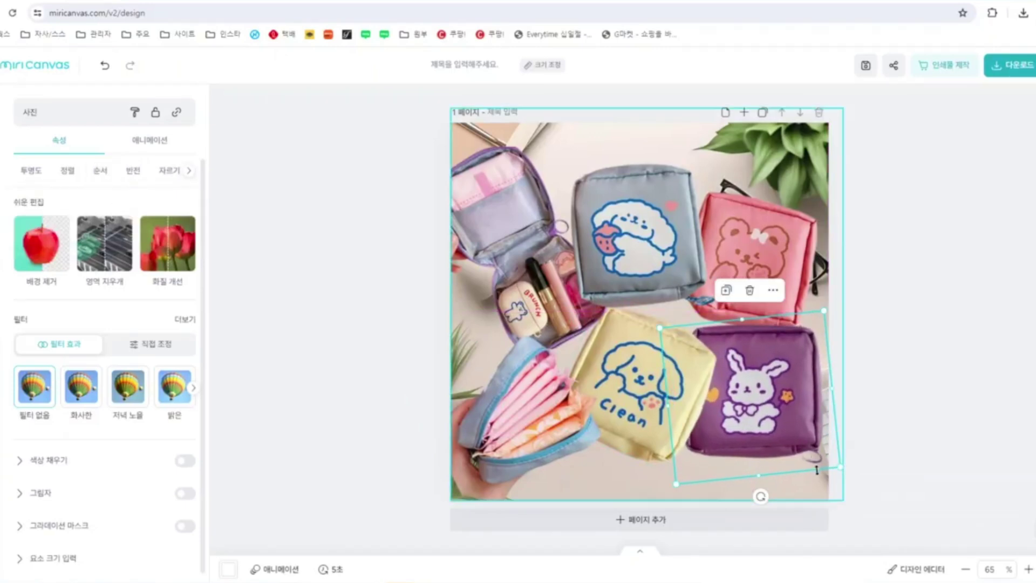
pyautogui.click(777, 494)
pyautogui.click(762, 470)
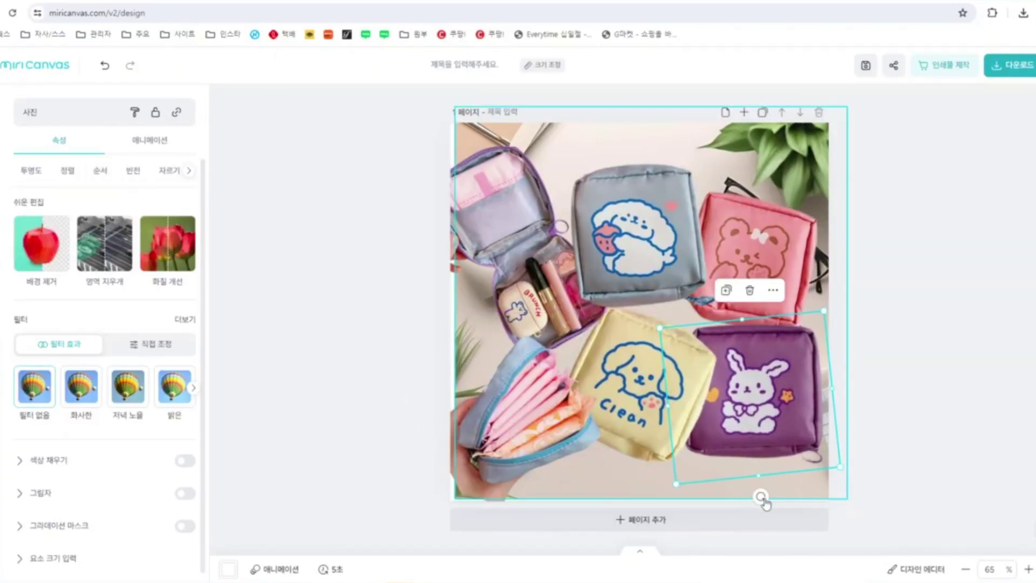
pyautogui.moveTo(765, 501); pyautogui.dragTo(773, 500)
# Realign the desk background photo and enlarge it to about 1160 x 1160 px so it extends past the page edges
pyautogui.click(548, 478)
pyautogui.click(656, 490)
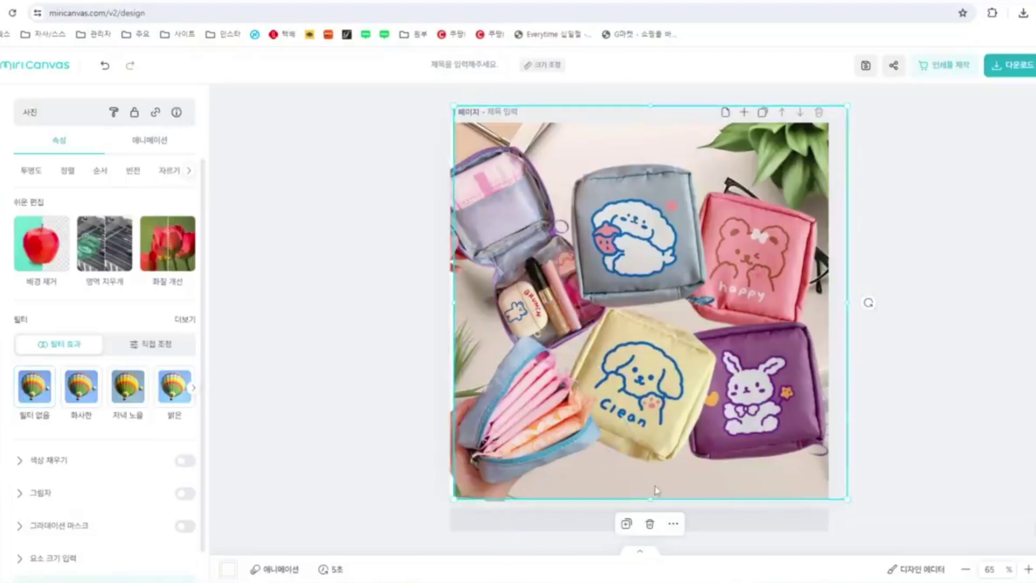
pyautogui.moveTo(655, 490); pyautogui.dragTo(650, 491)
pyautogui.moveTo(845, 110); pyautogui.dragTo(871, 88)
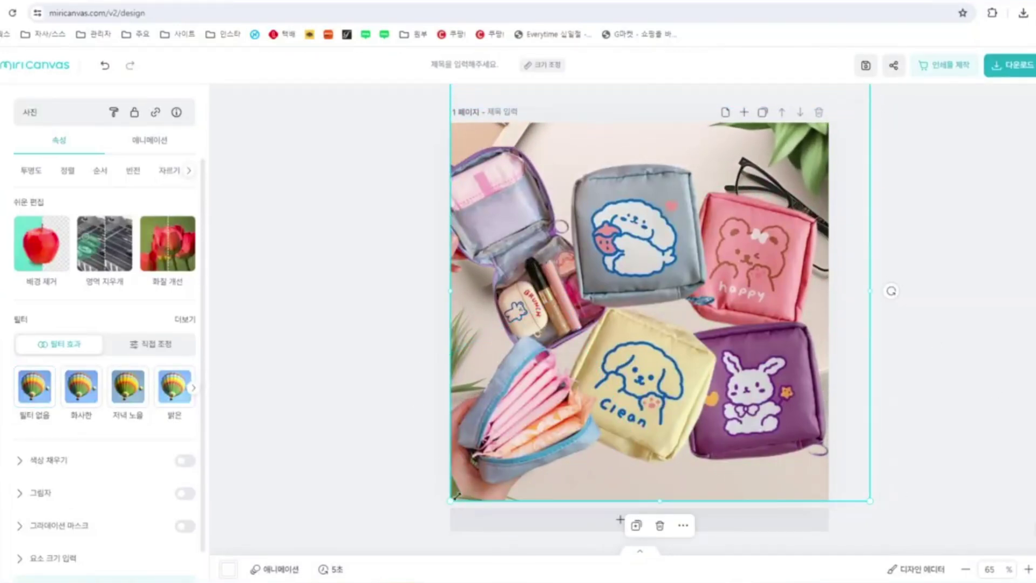
pyautogui.moveTo(451, 500); pyautogui.dragTo(437, 515)
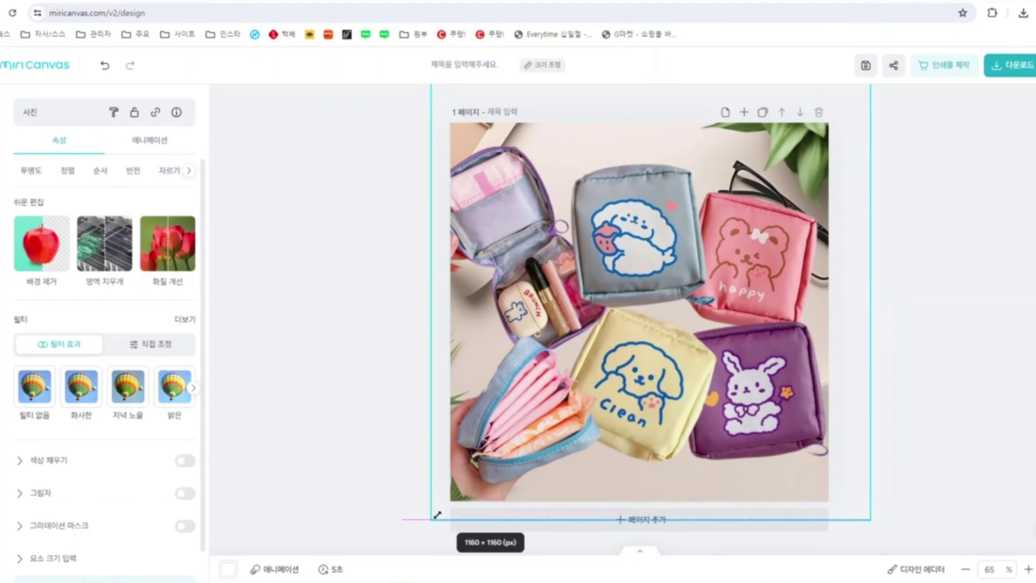
pyautogui.click(990, 381)
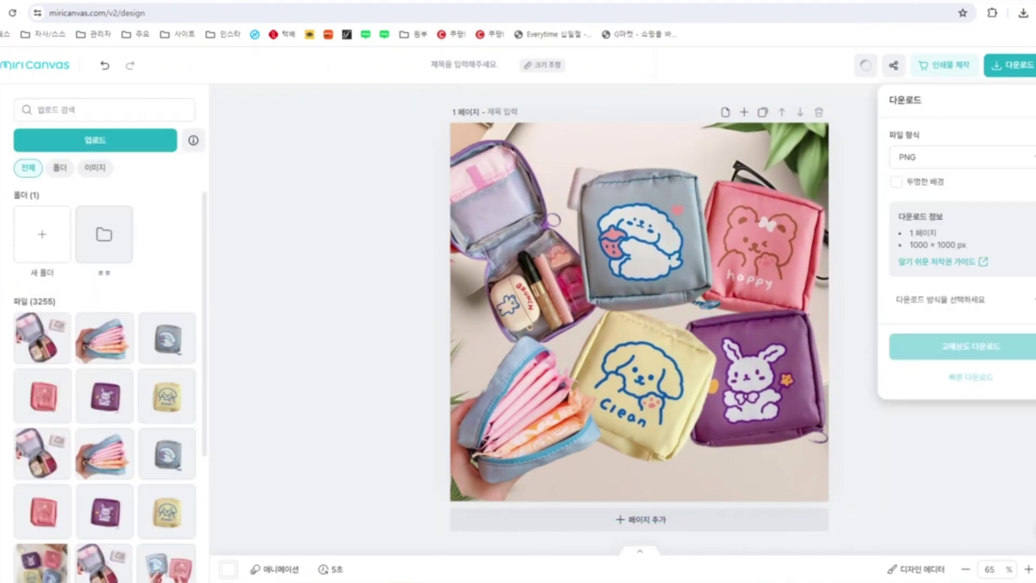
# Set the download file format to JPG (웹용)
pyautogui.click(972, 157)
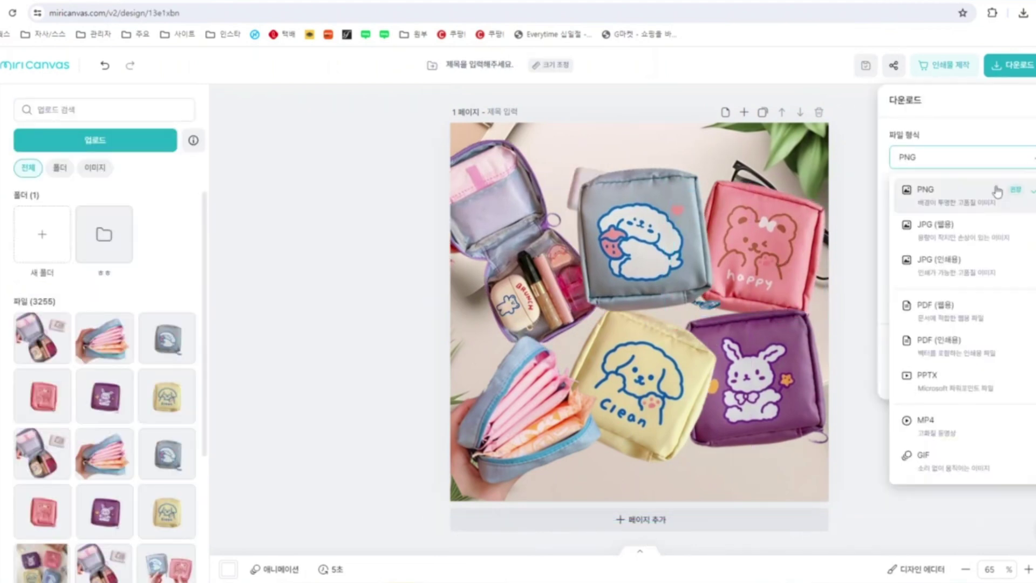
pyautogui.click(974, 231)
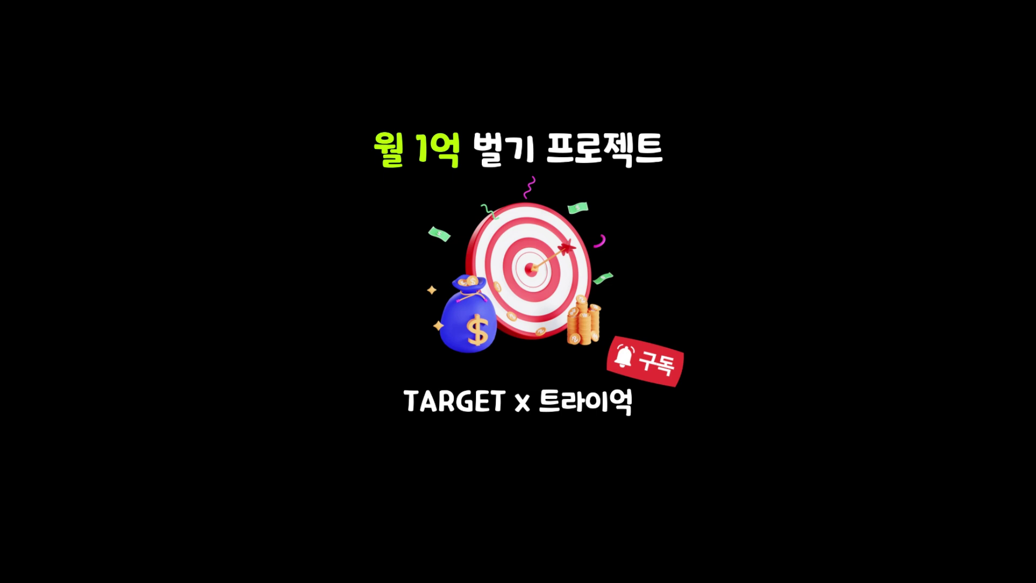